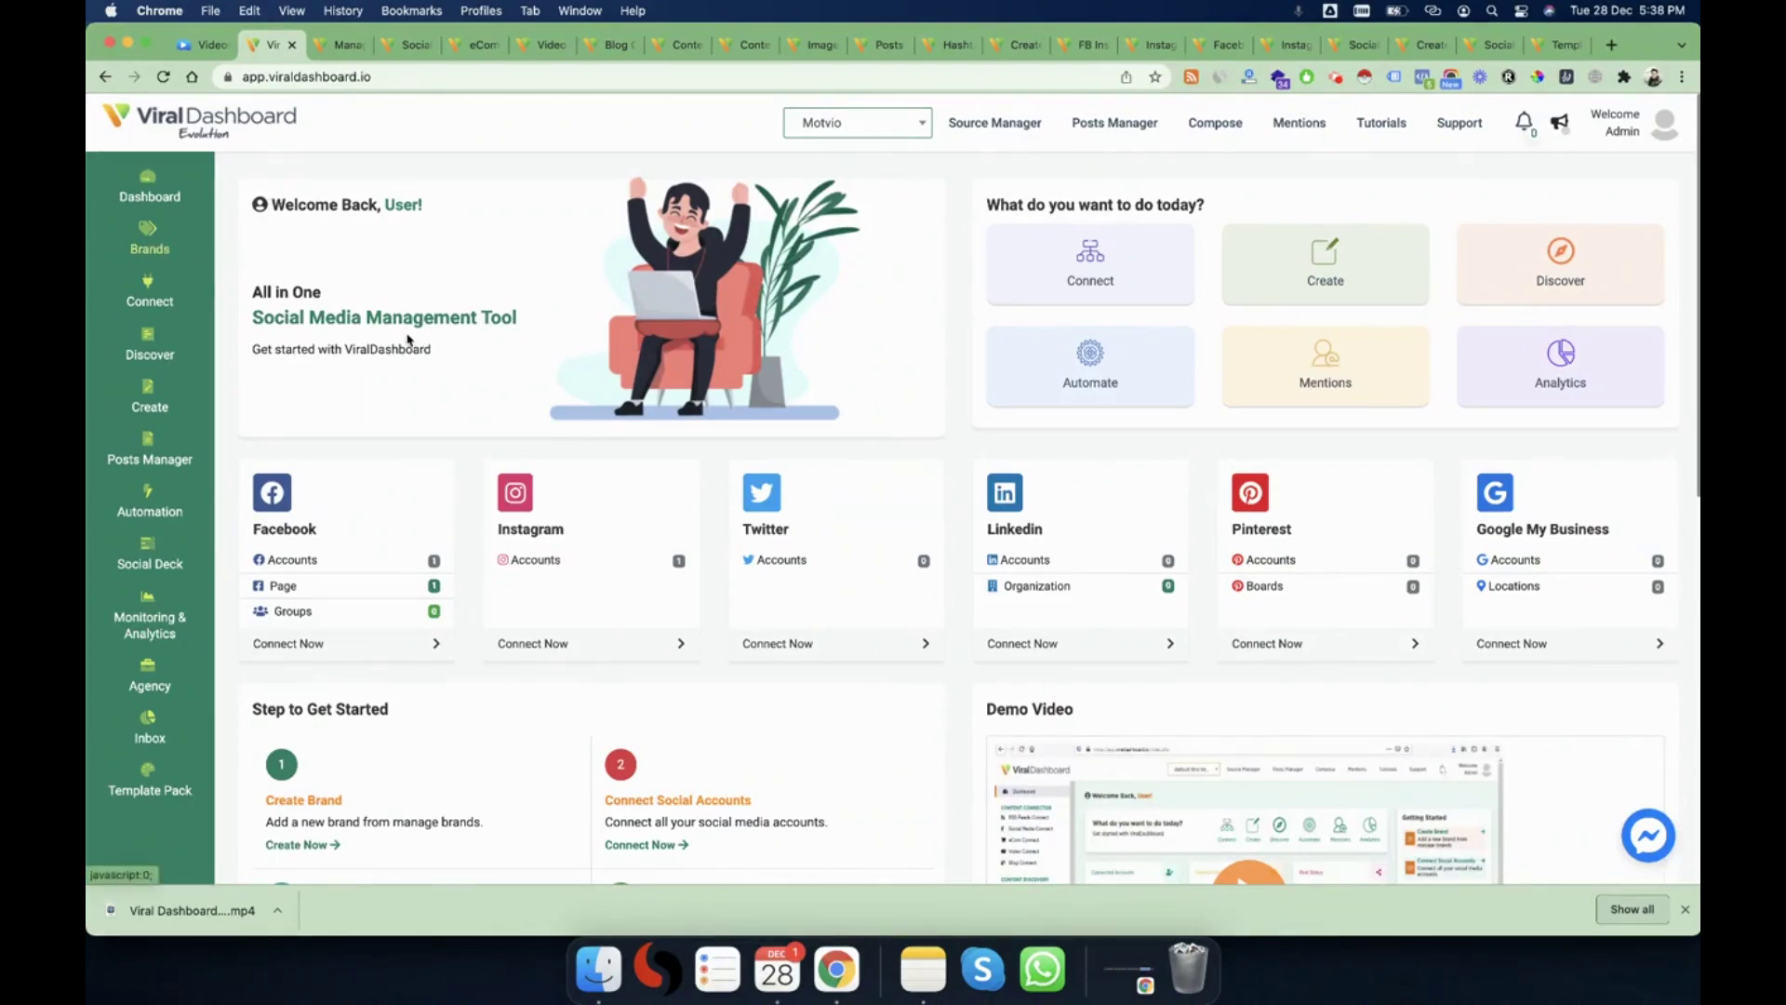
- Open the Manage Brands page and view the blank Add Brand form, closing it without adding a brand
scroll(410, 343, down, 3)
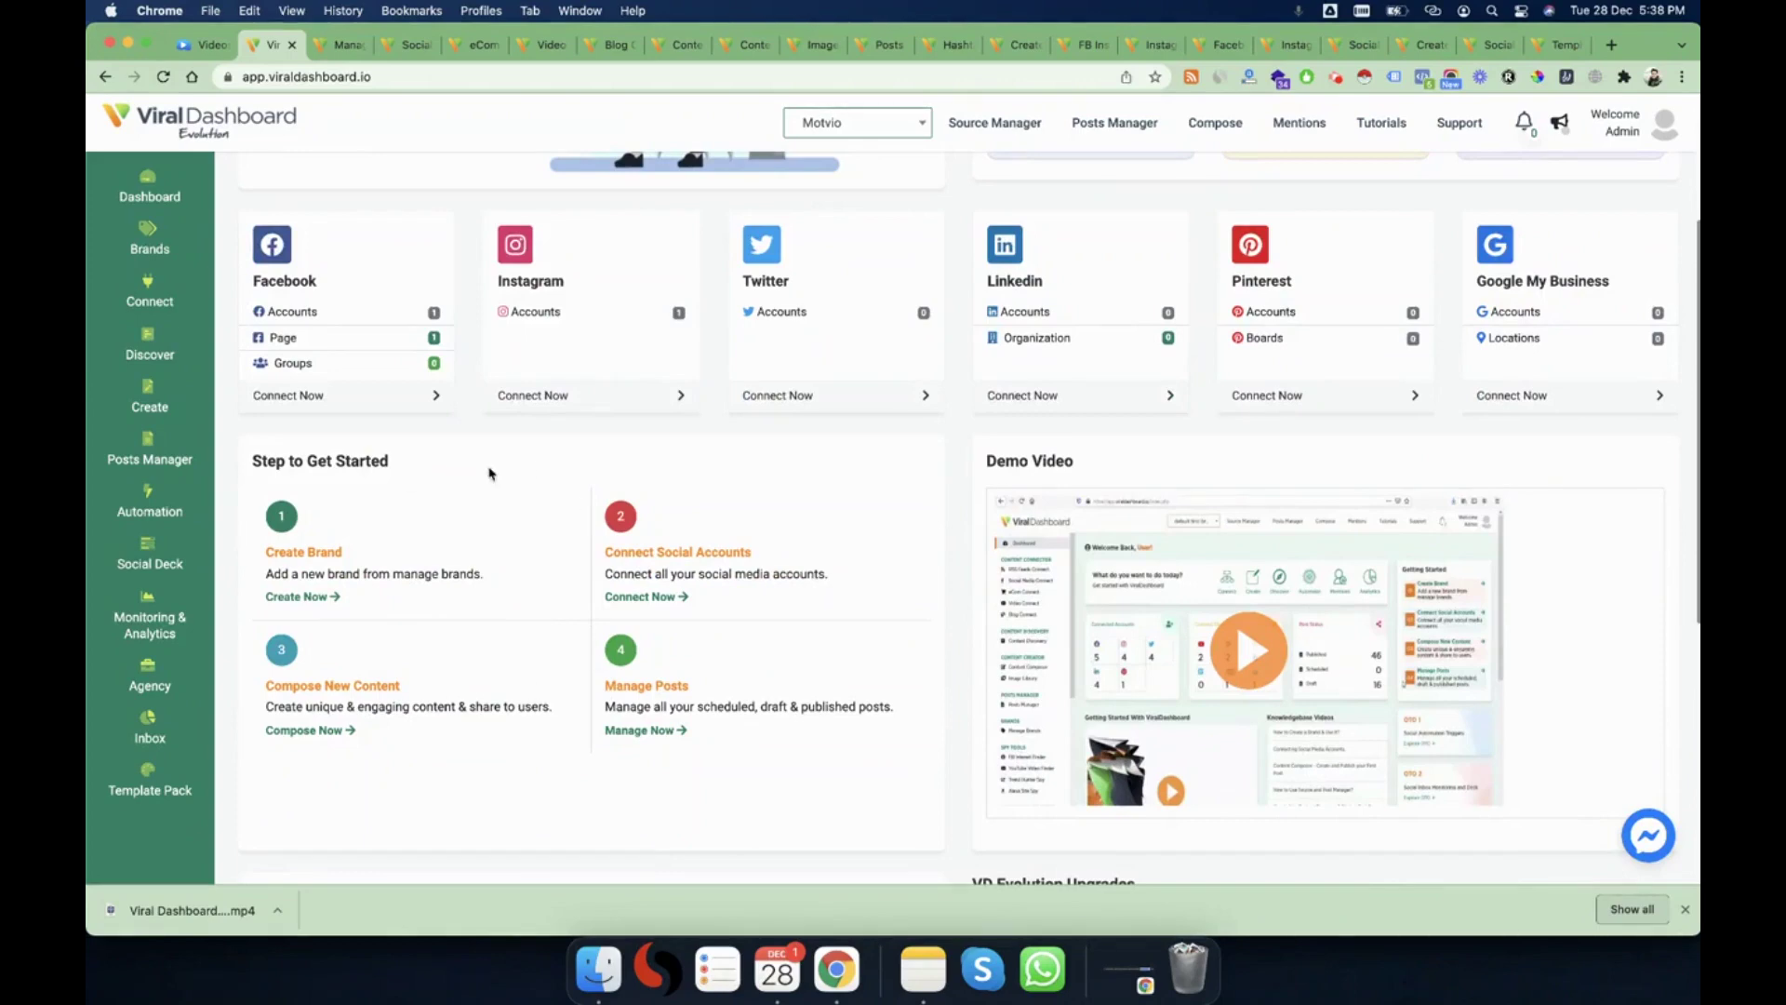
scroll(458, 528, up, 2)
scroll(459, 529, up, 2)
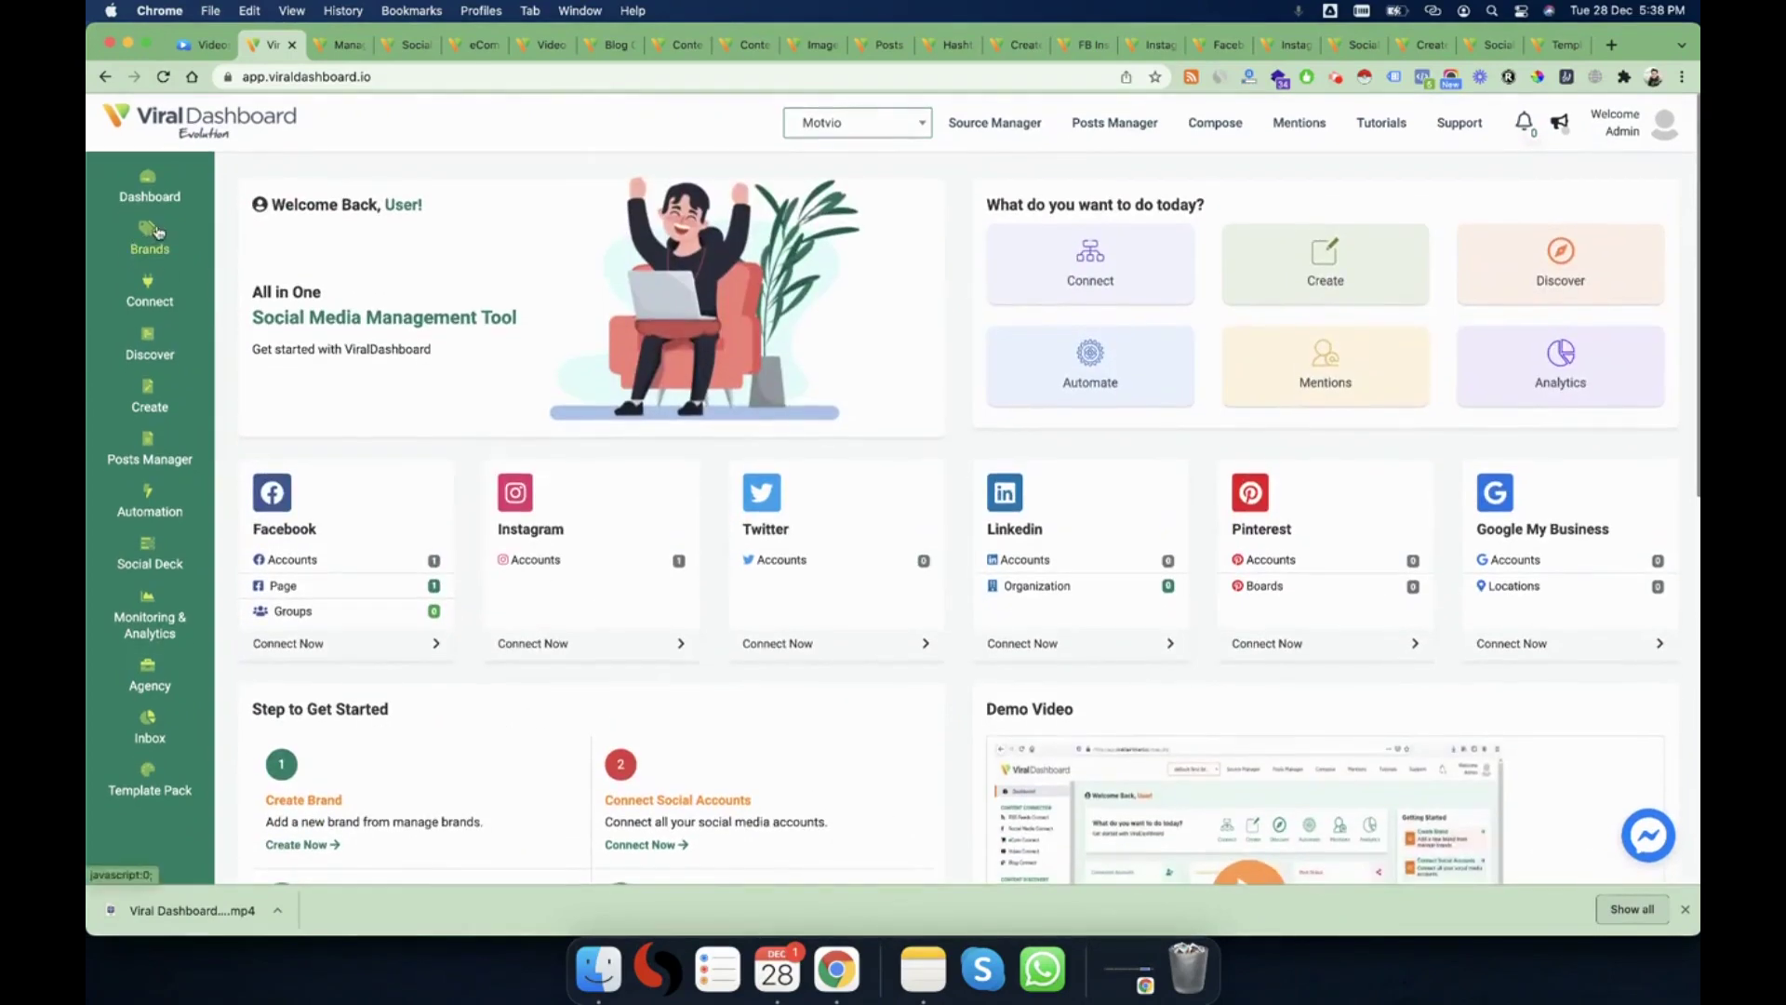
mouse_move(149, 235)
click(279, 183)
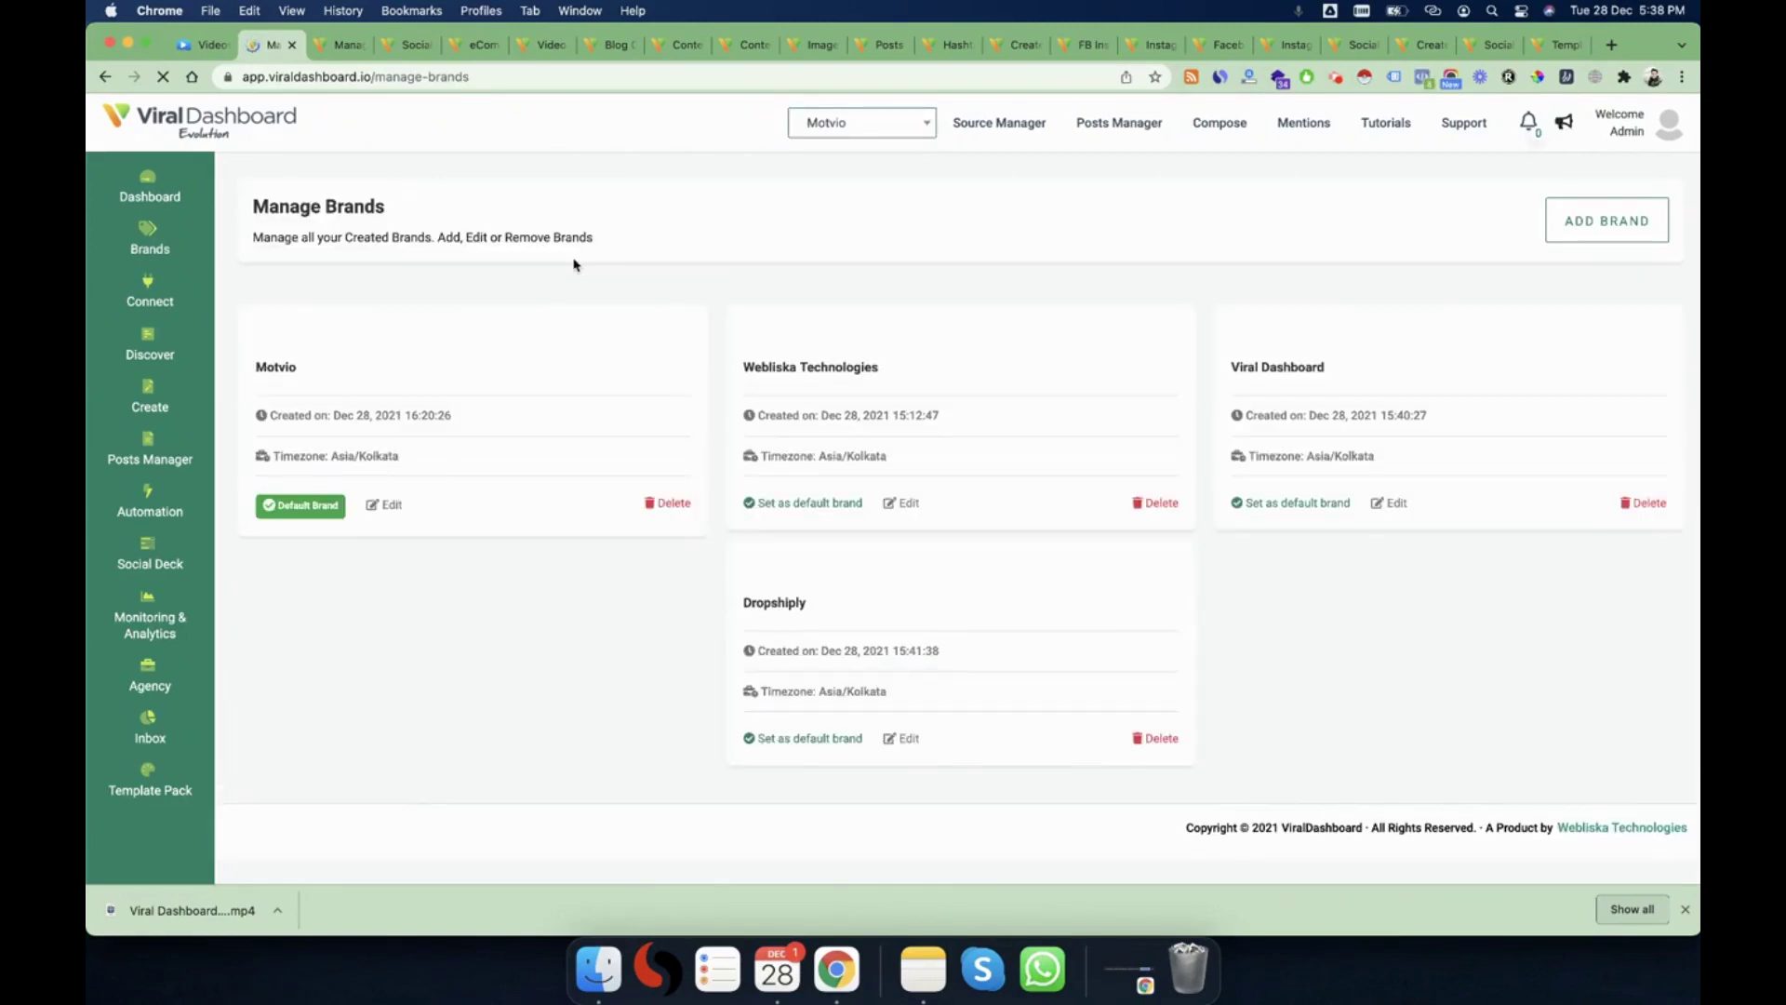
click(1592, 226)
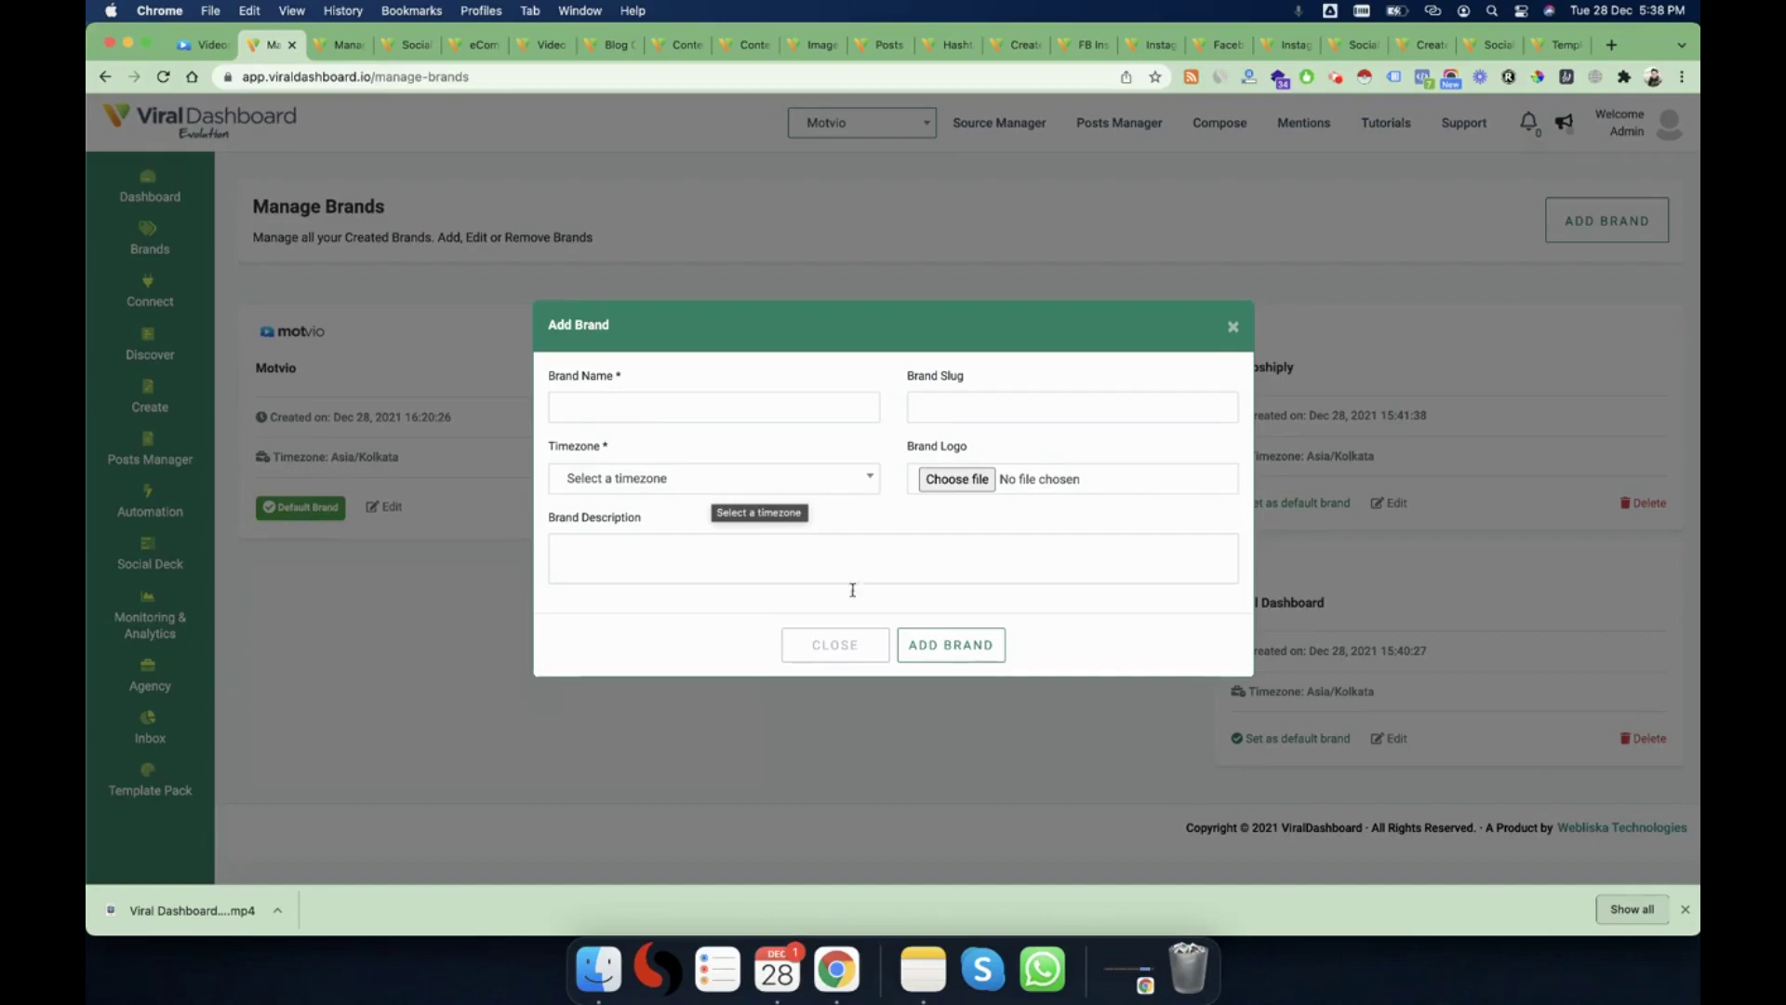
click(832, 646)
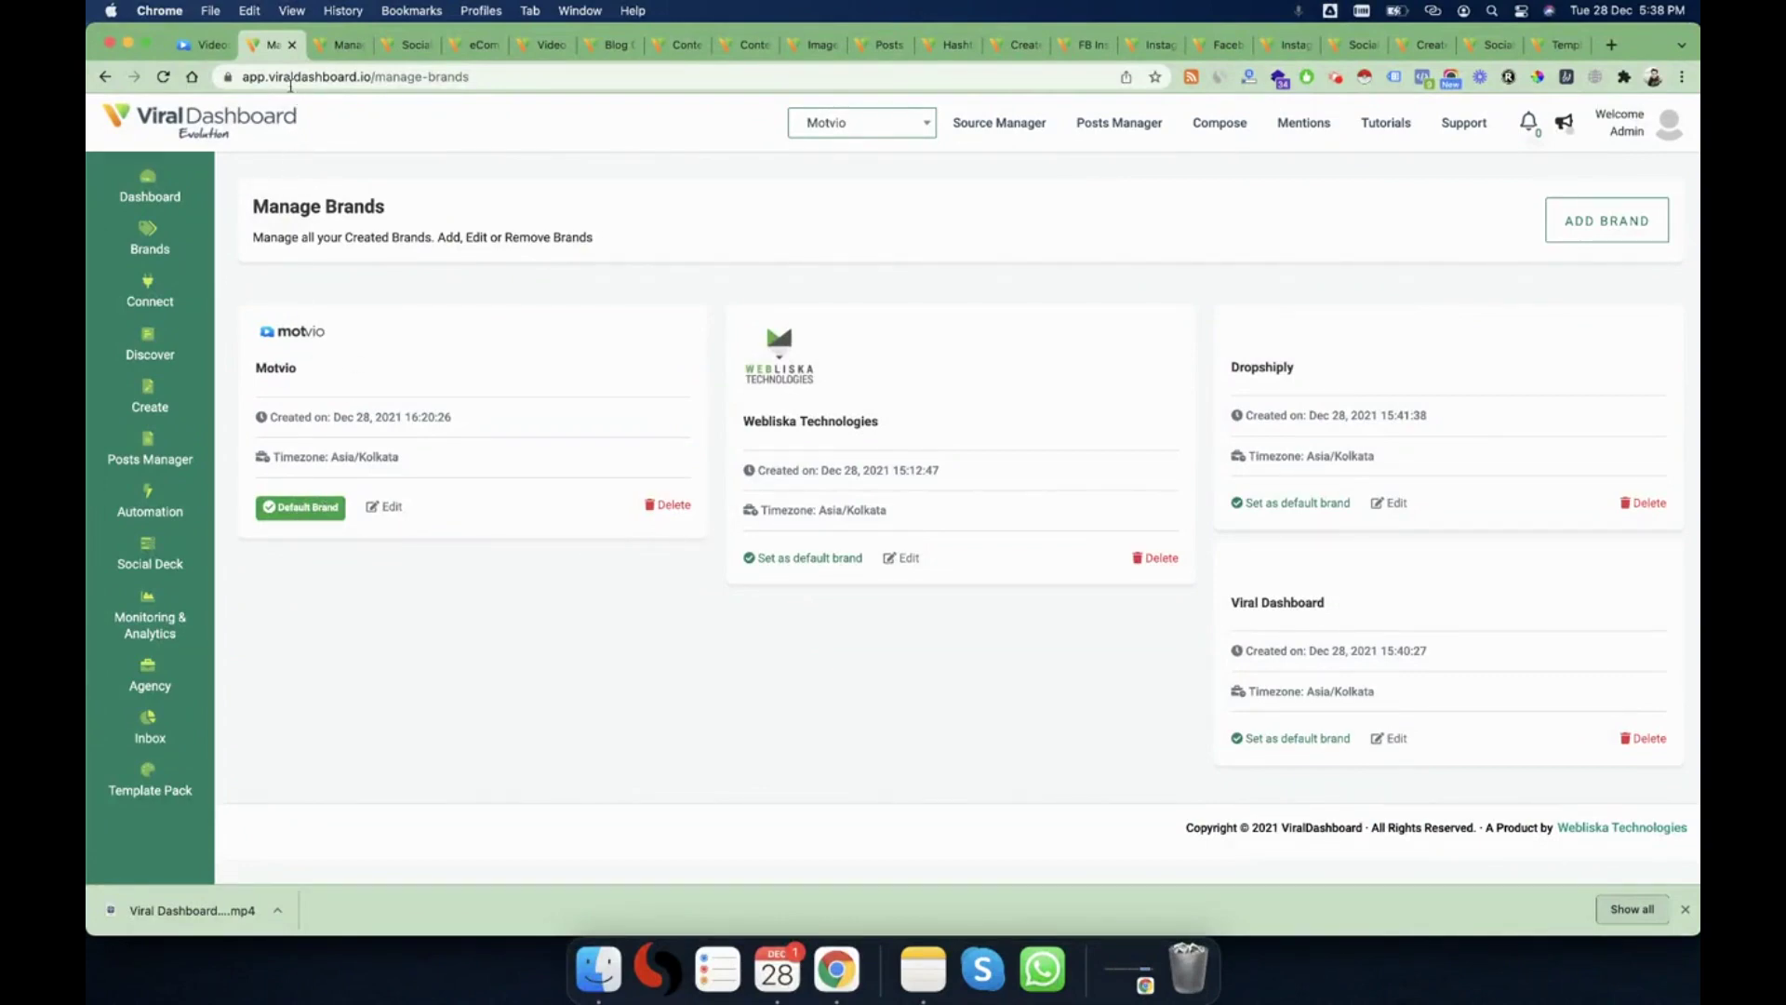
- Close both Manage Brands pages and view the Social Media Connect page
click(291, 45)
click(292, 44)
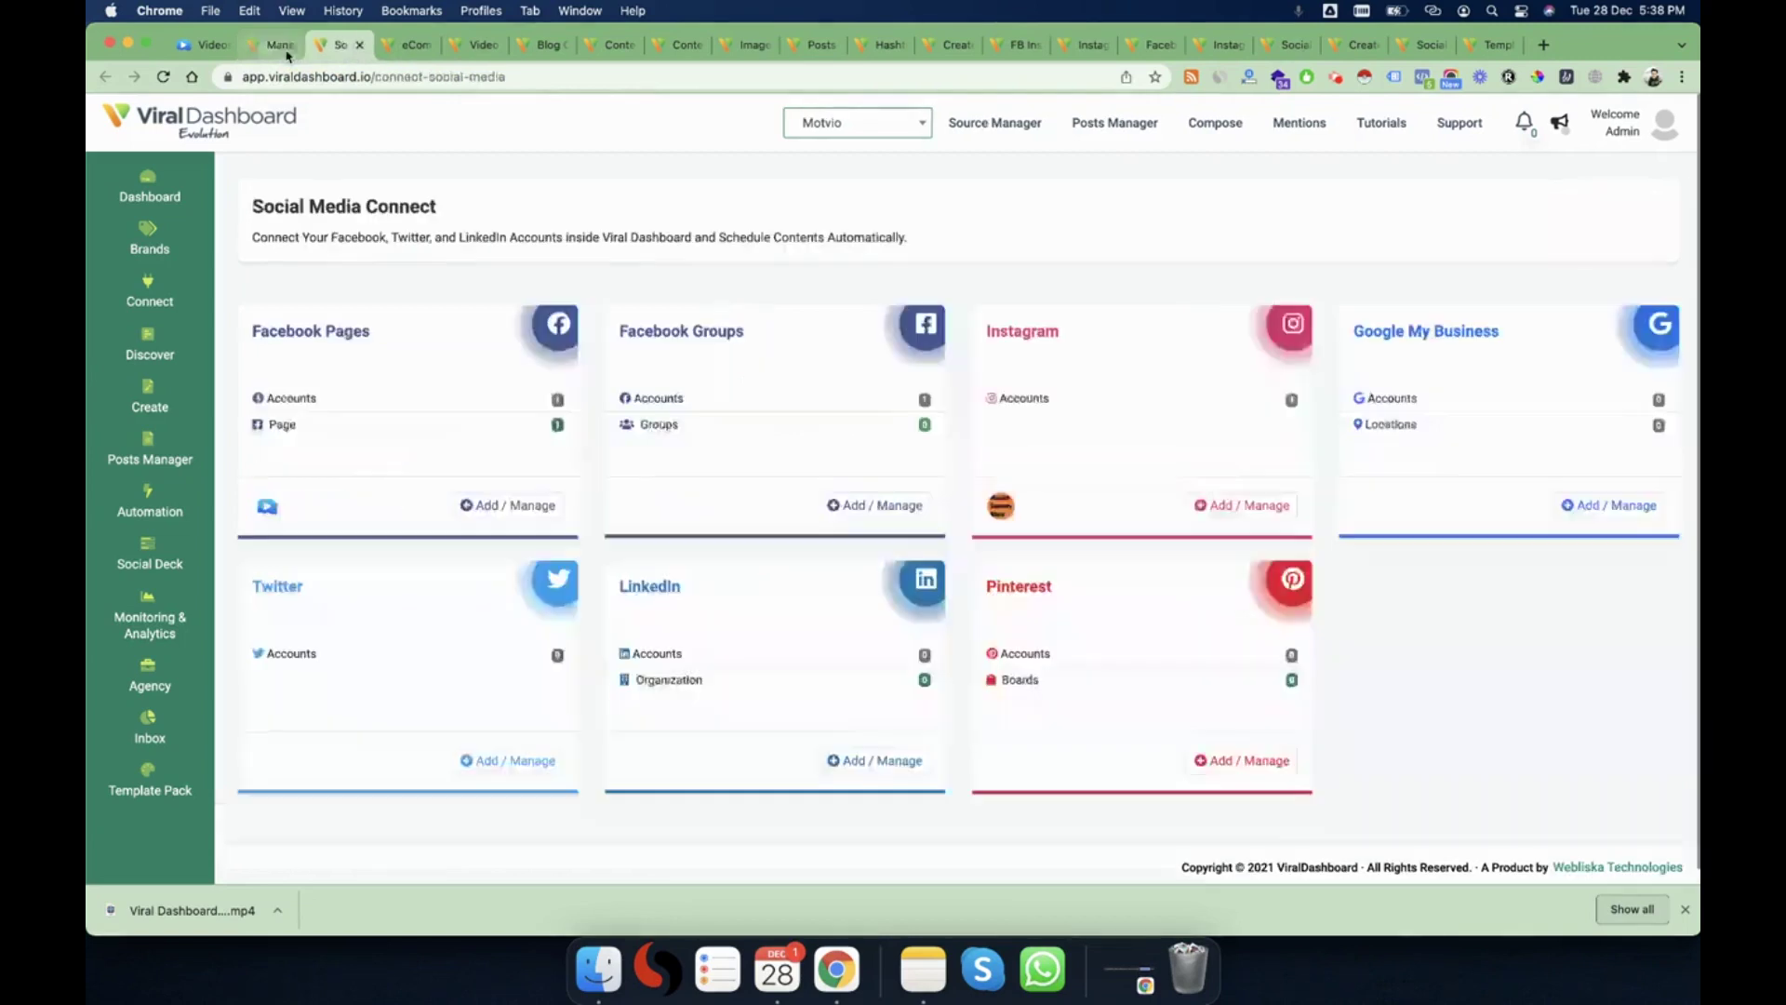
click(155, 298)
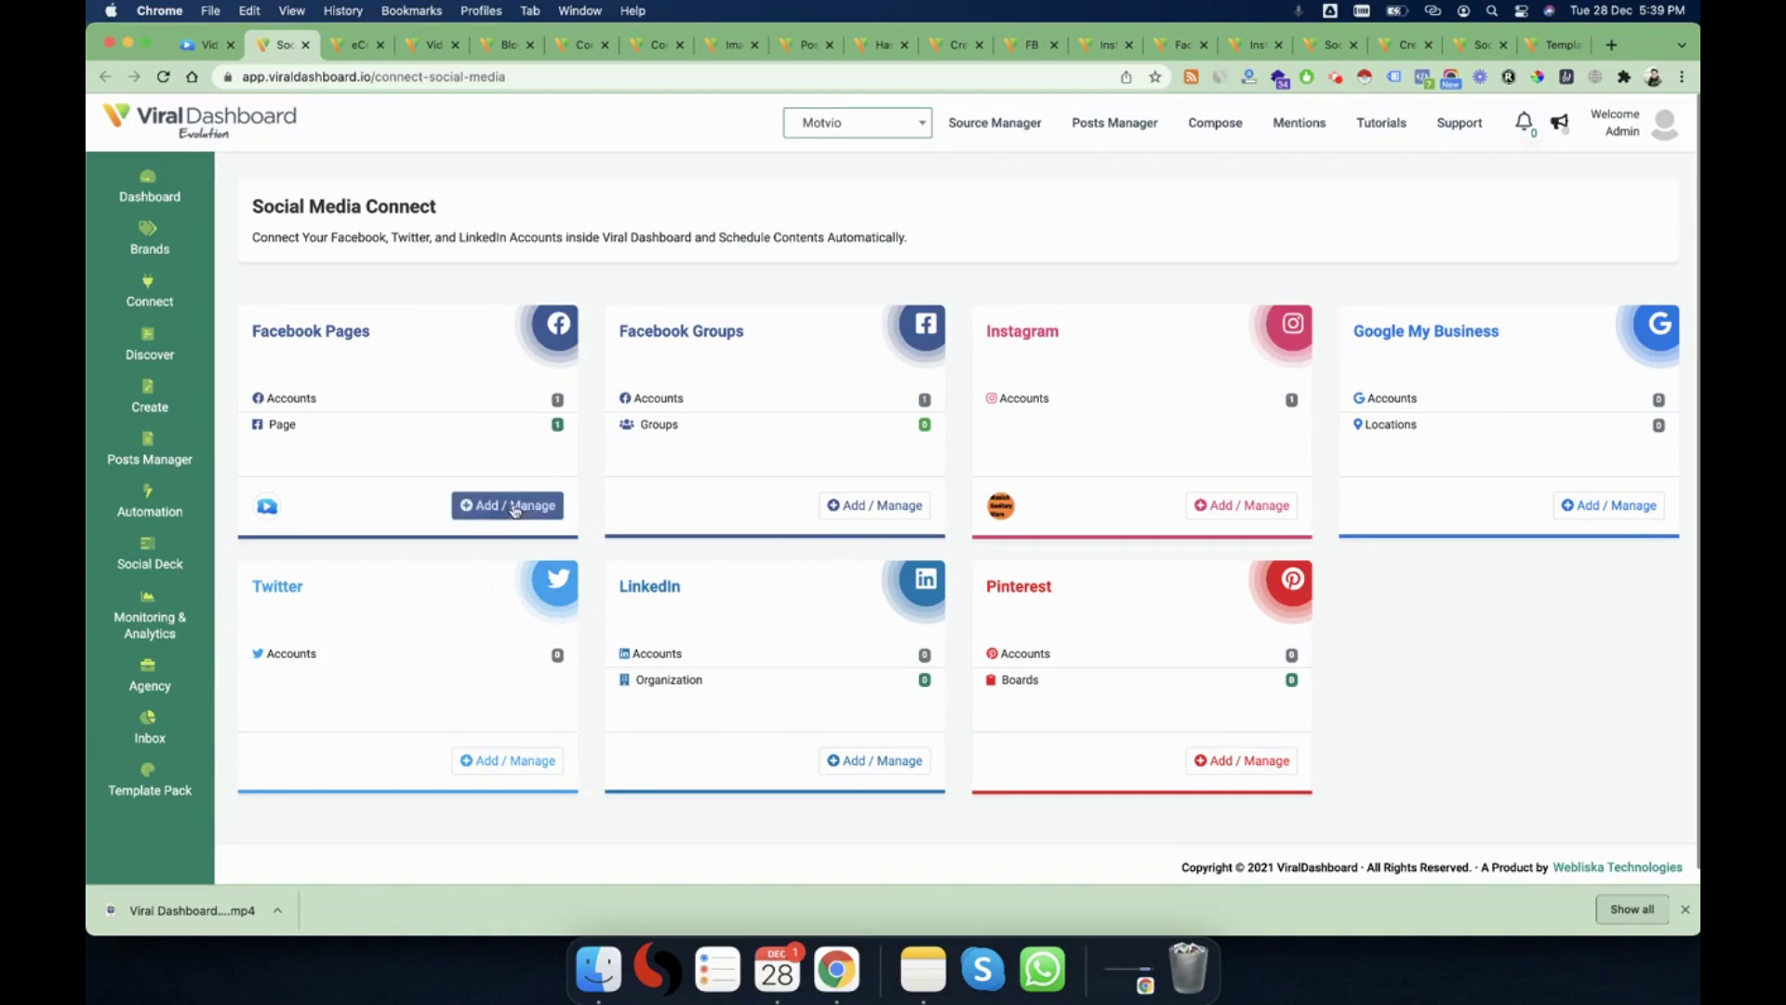
- View the eCom Connect, Video Connect and Blog Connect pages in turn, closing each finished page after the eCom one is shown
click(351, 47)
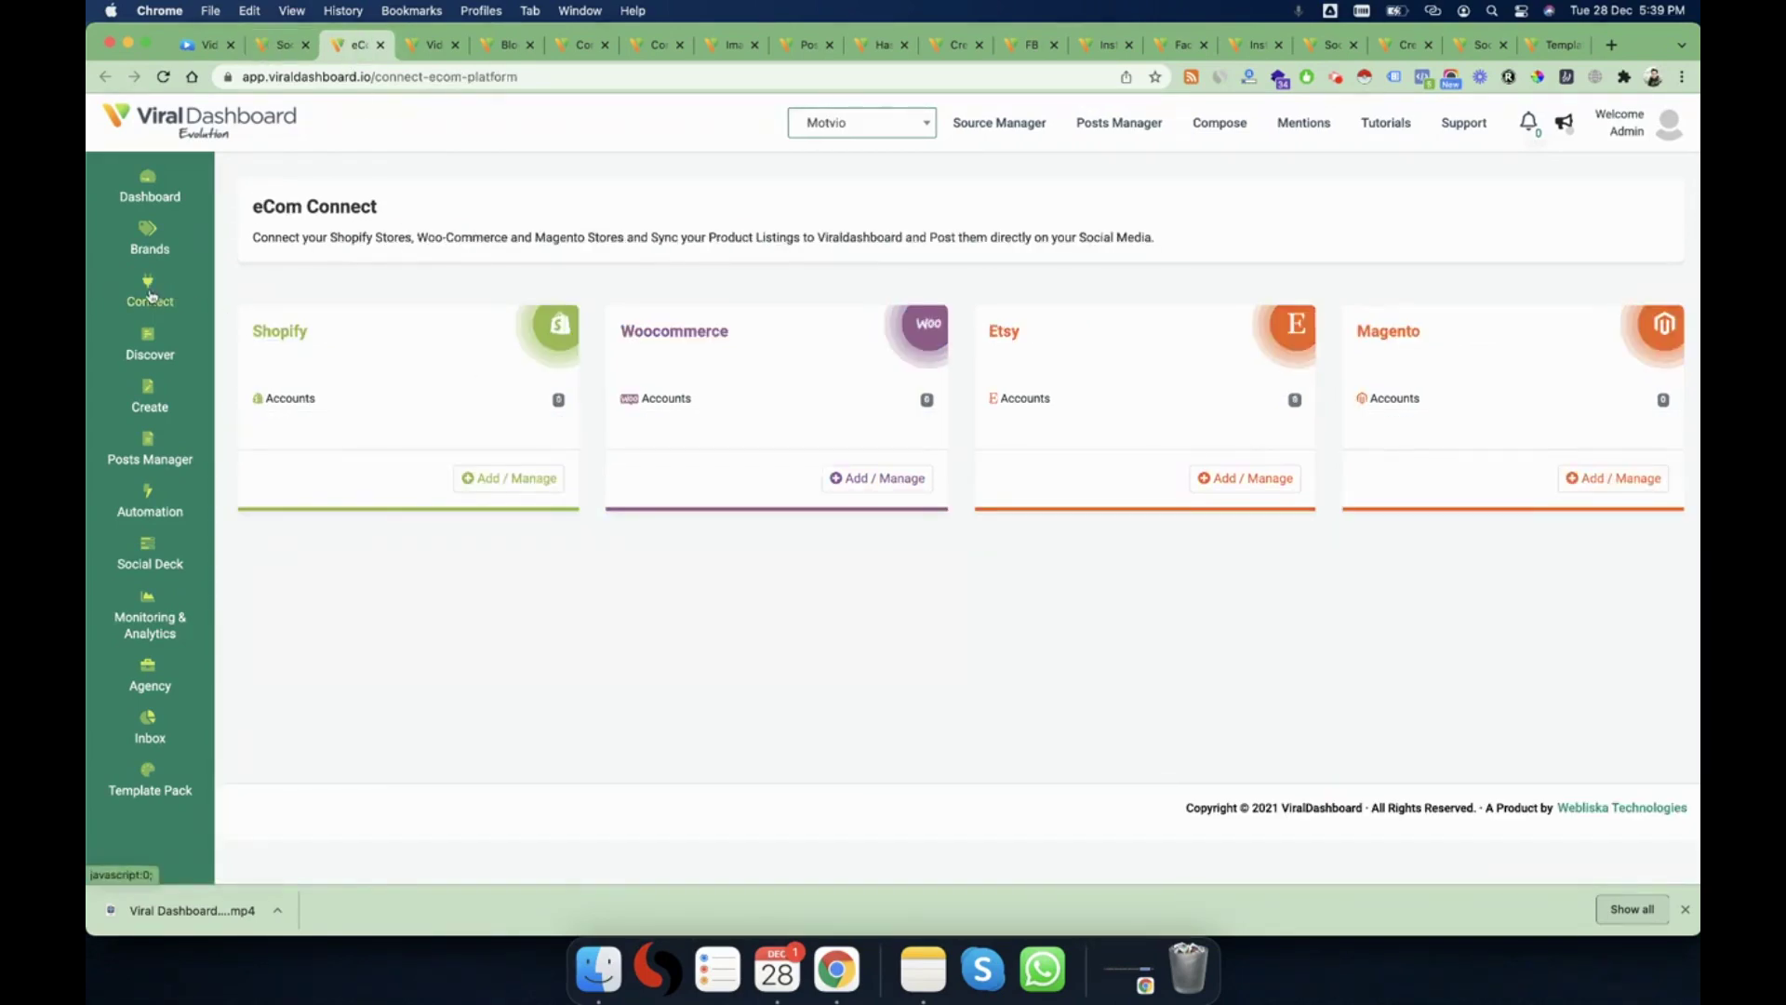
mouse_move(149, 293)
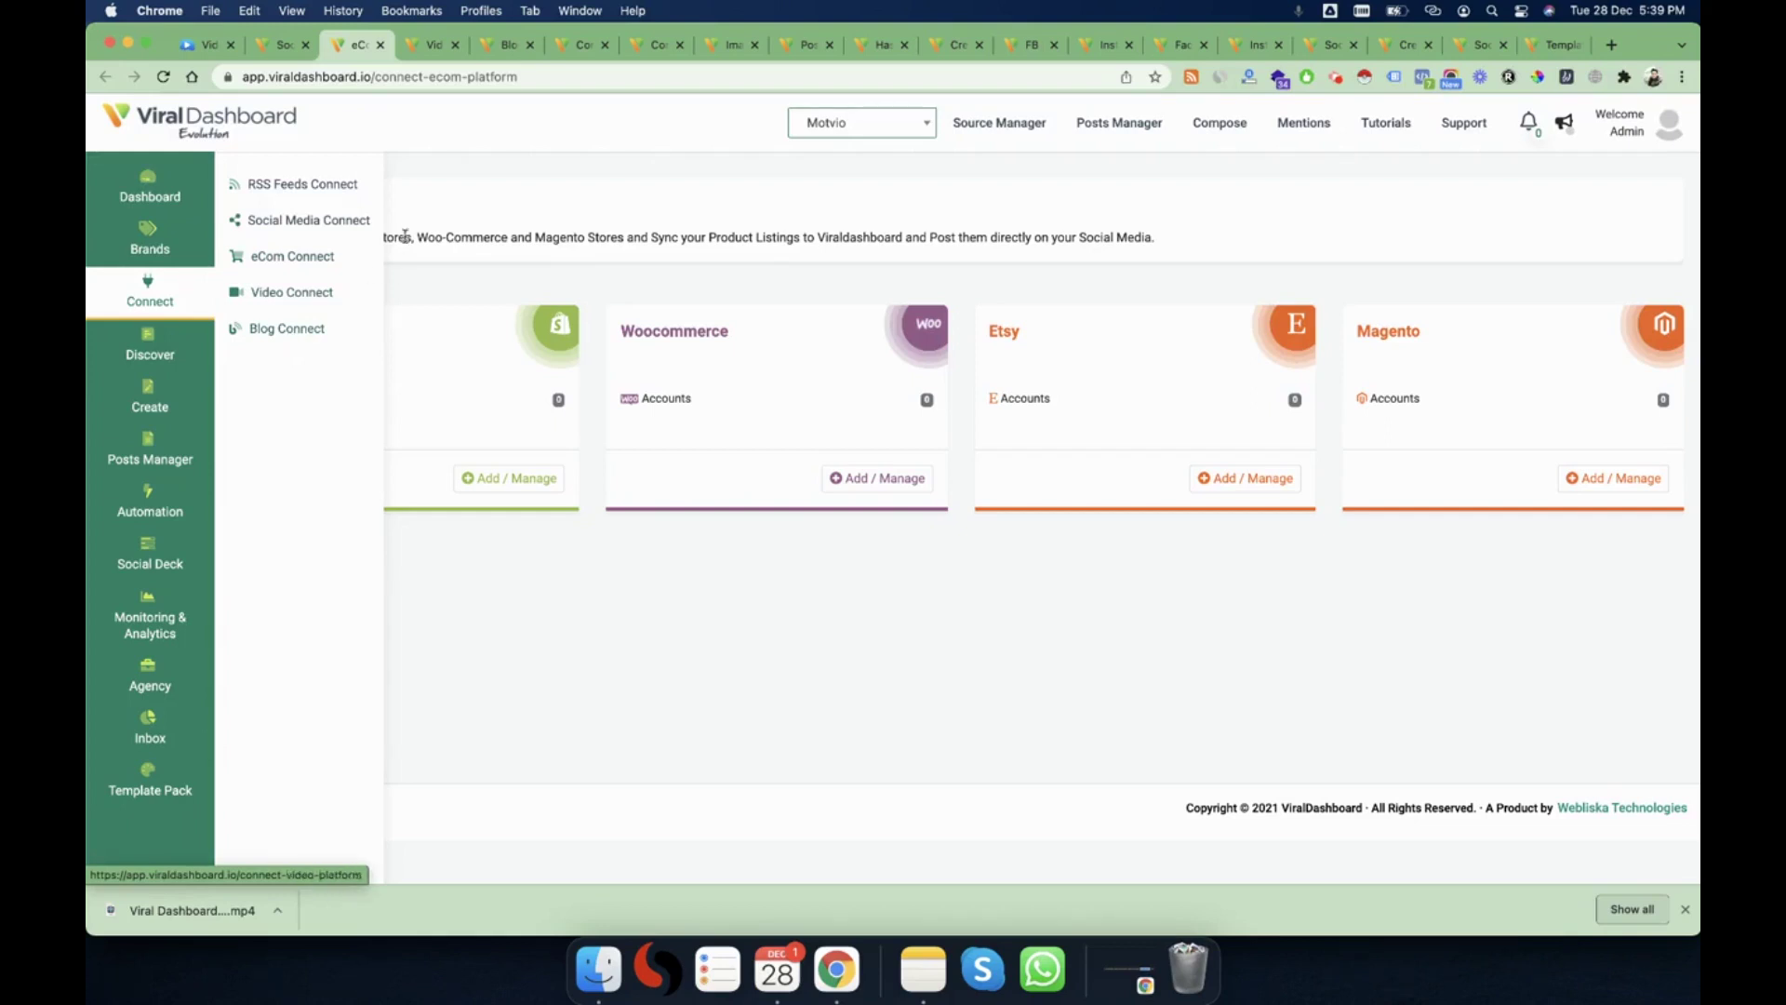
click(380, 45)
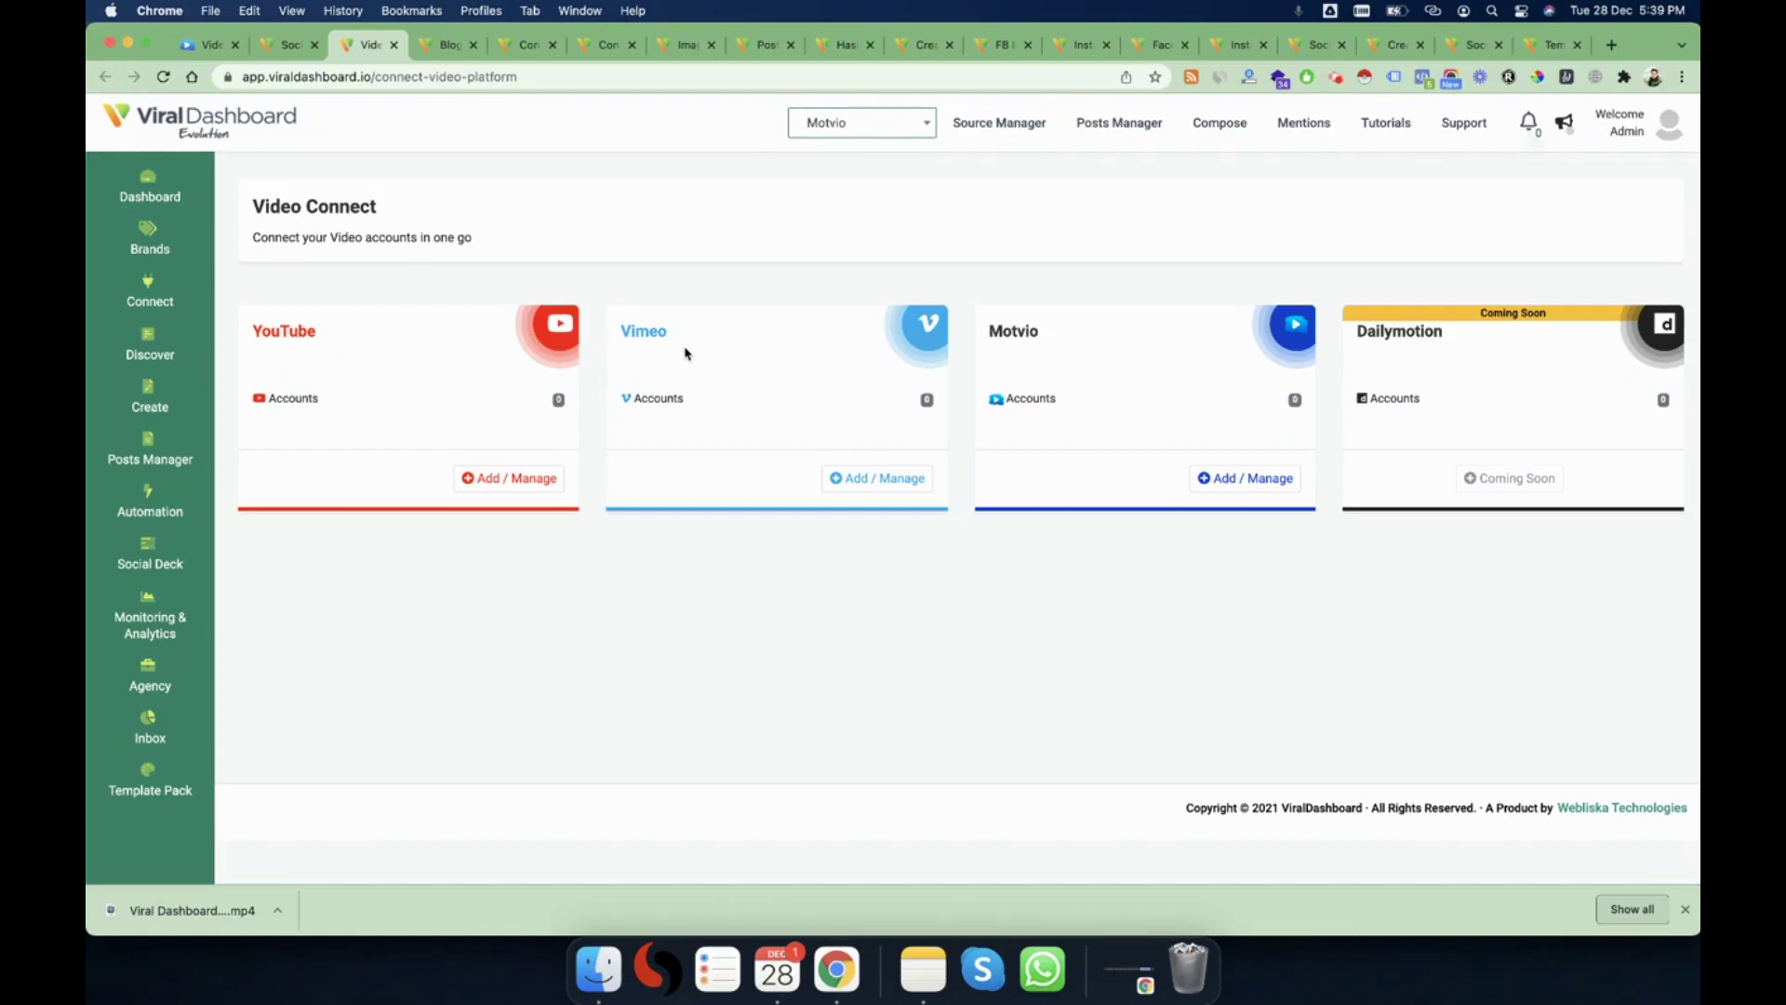
click(394, 45)
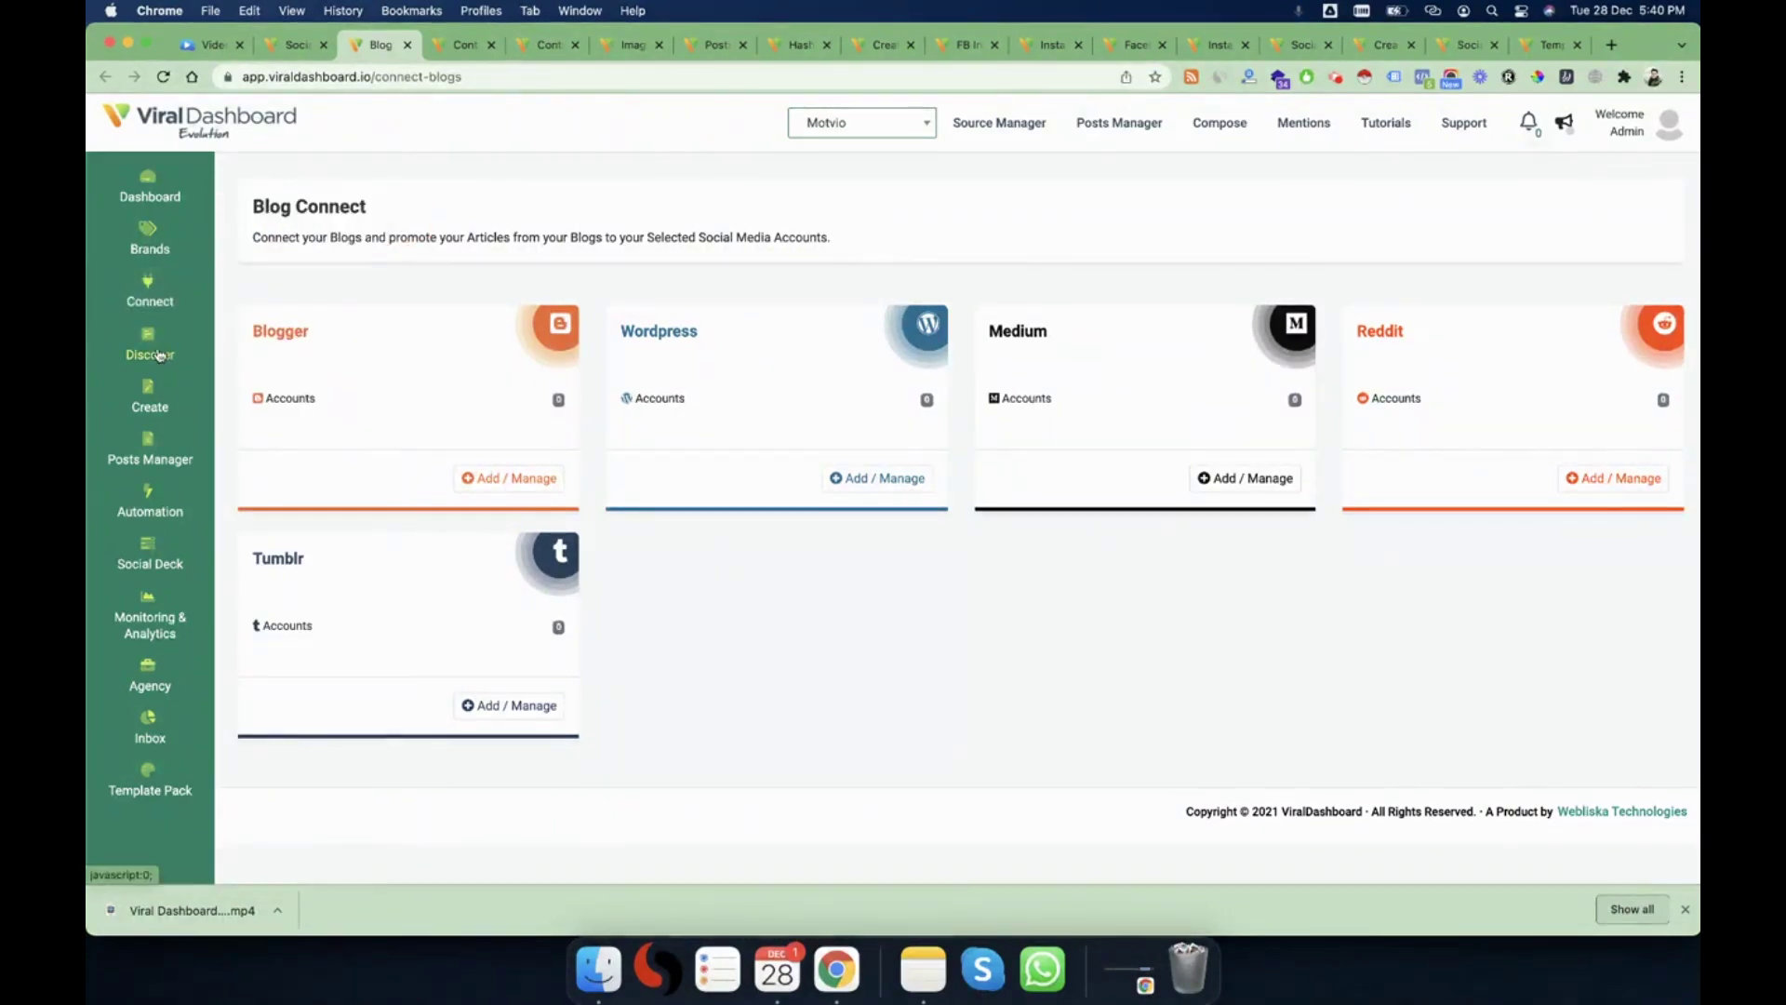
- Close the Blog Connect page and examine the featured topics and industry categories in Content Discovery
click(406, 45)
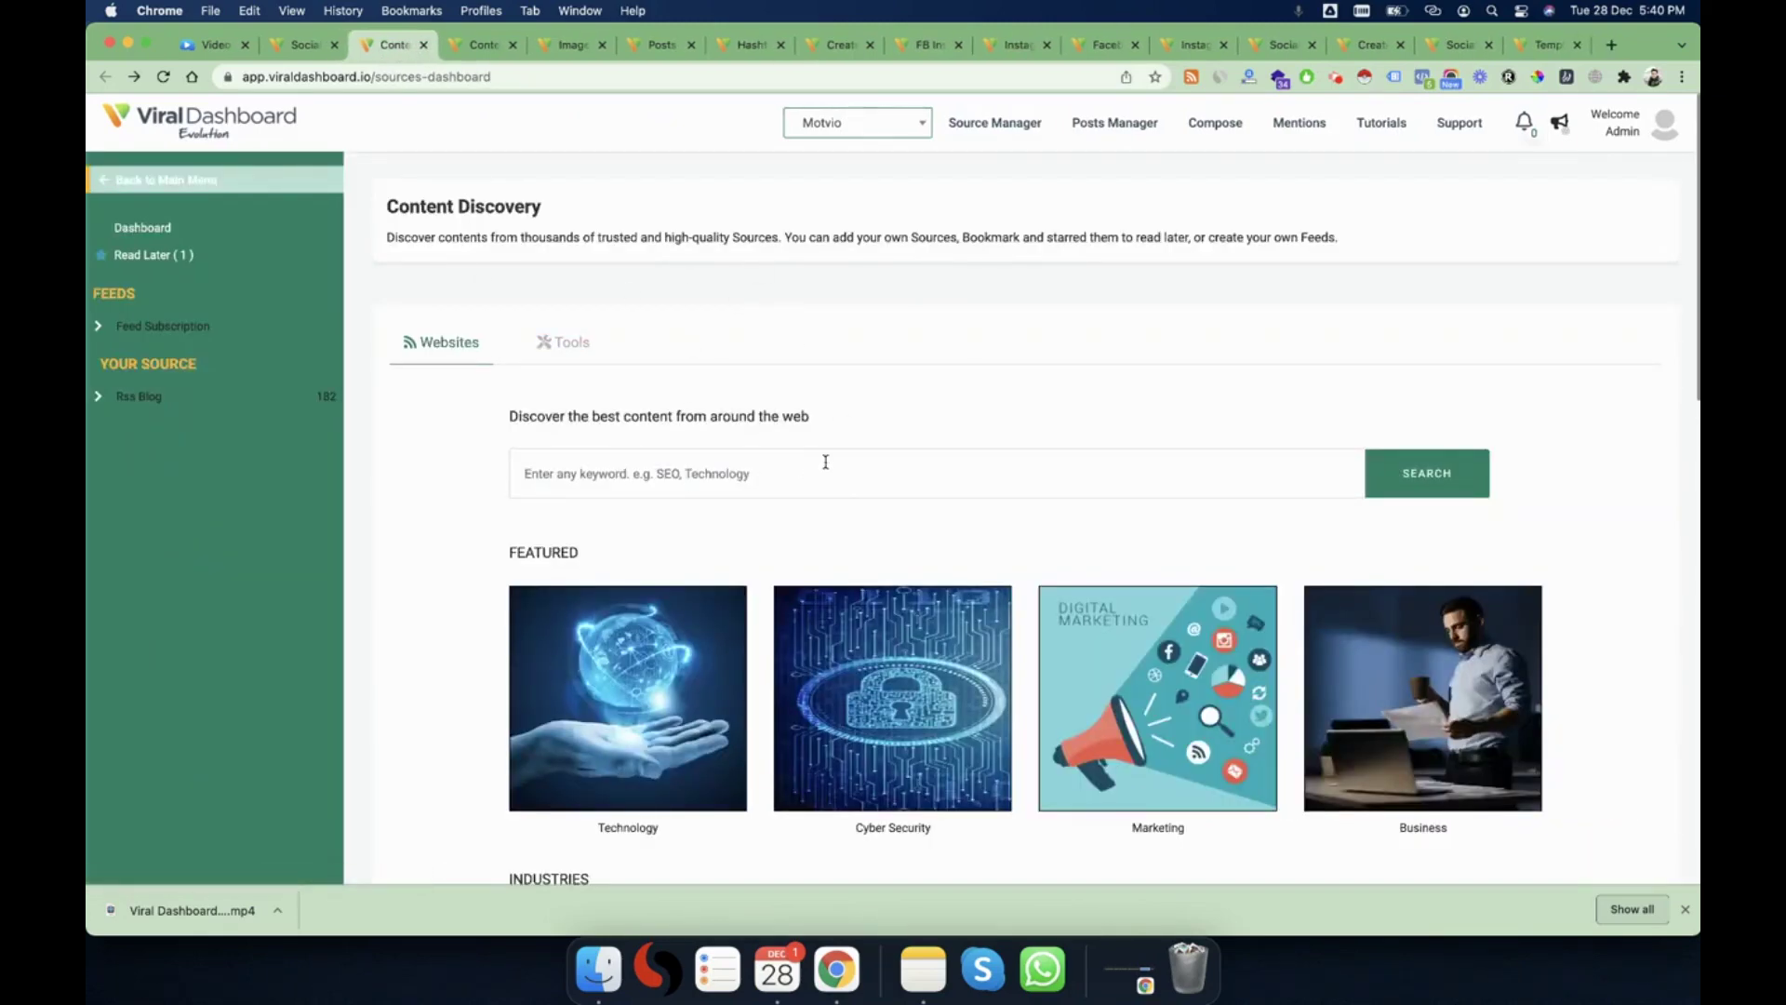
scroll(825, 463, down, 2)
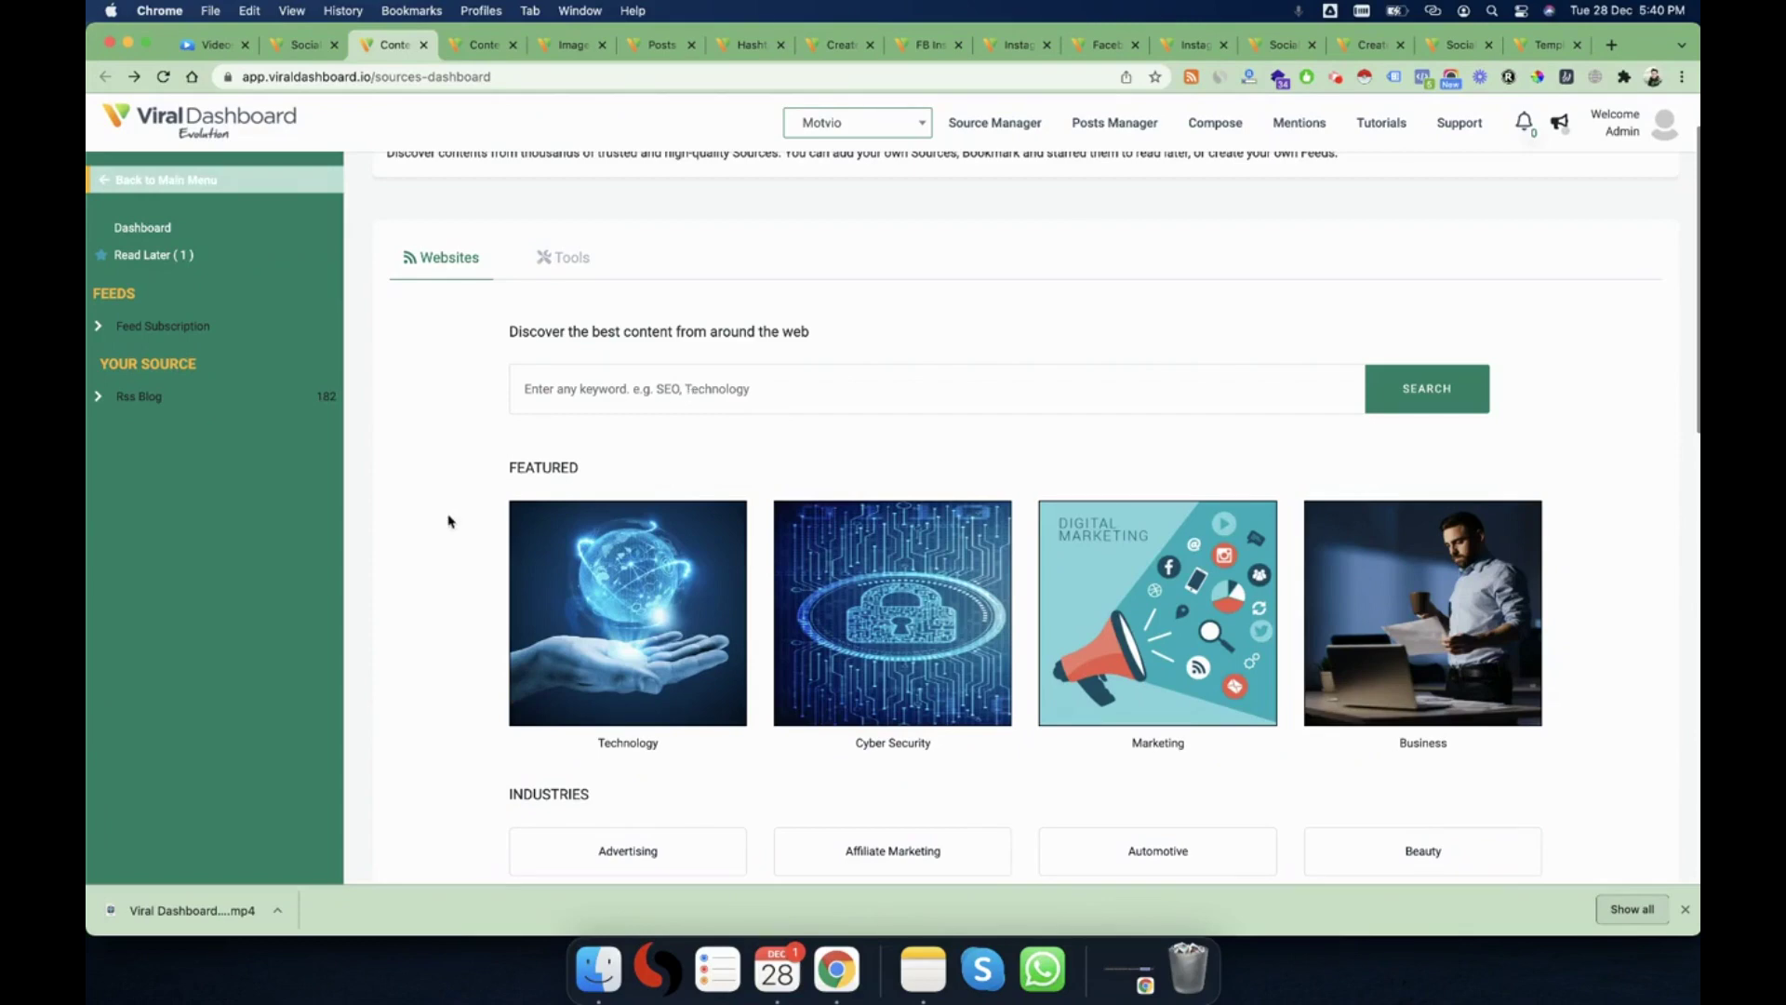
scroll(448, 521, down, 6)
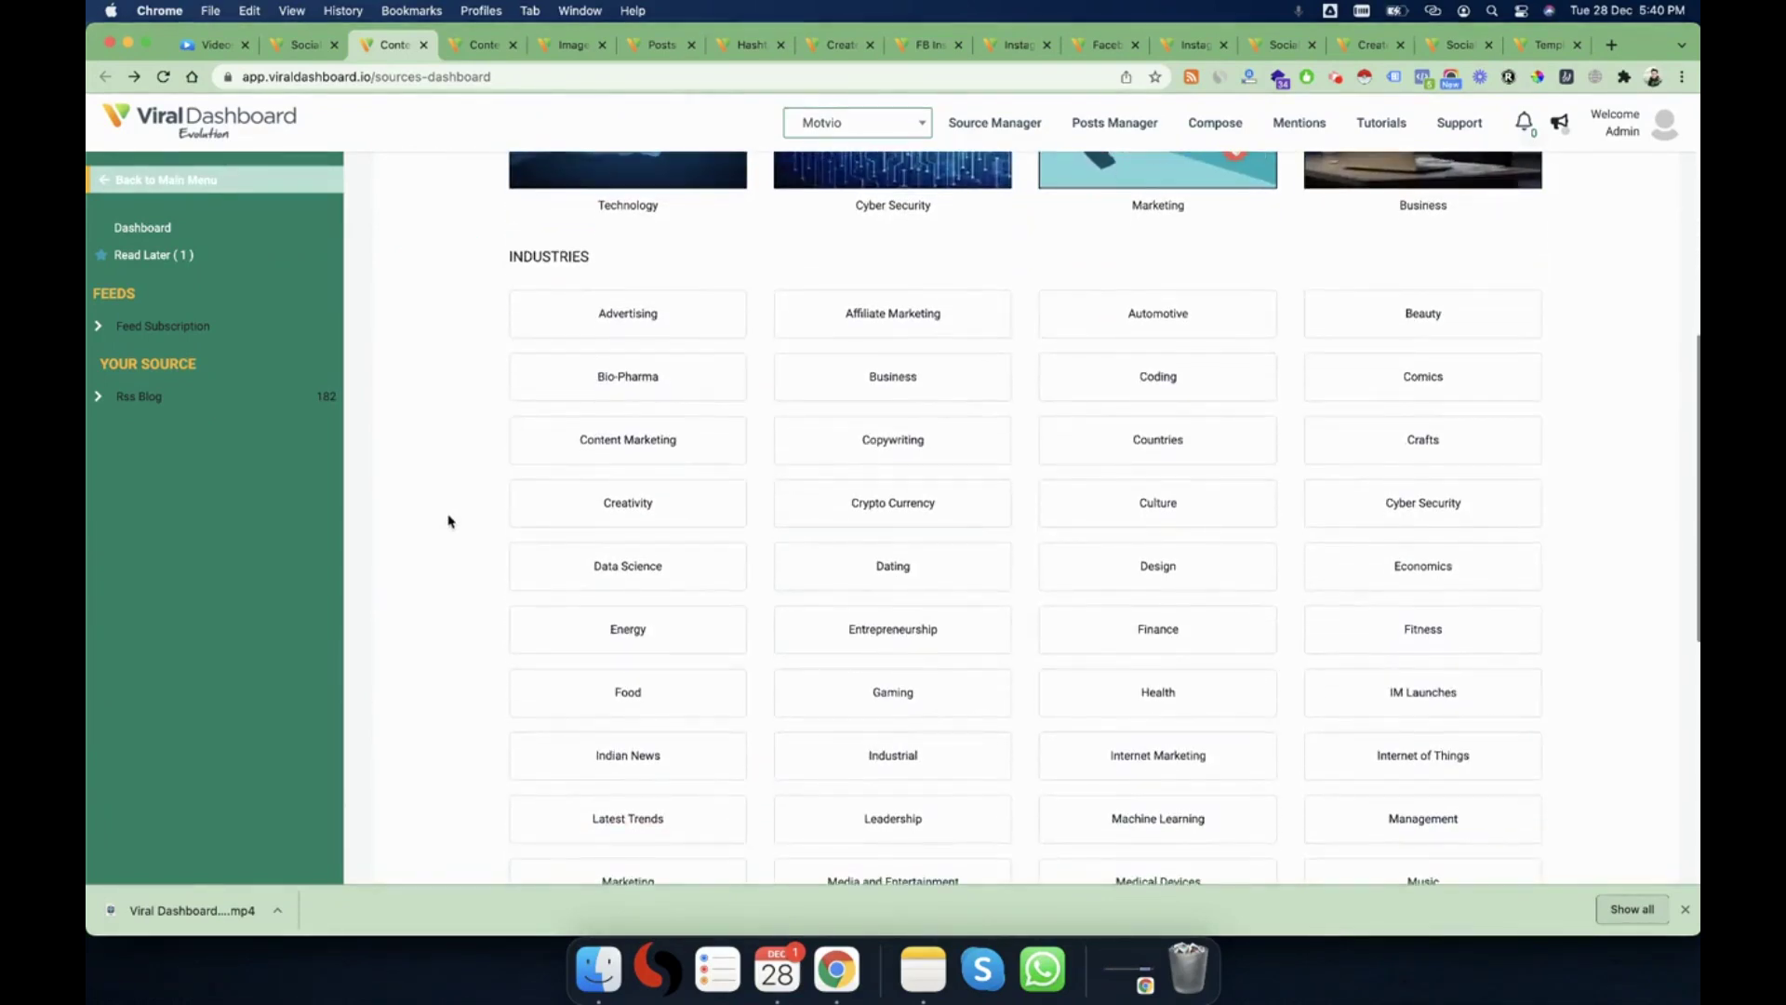
scroll(449, 521, down, 2)
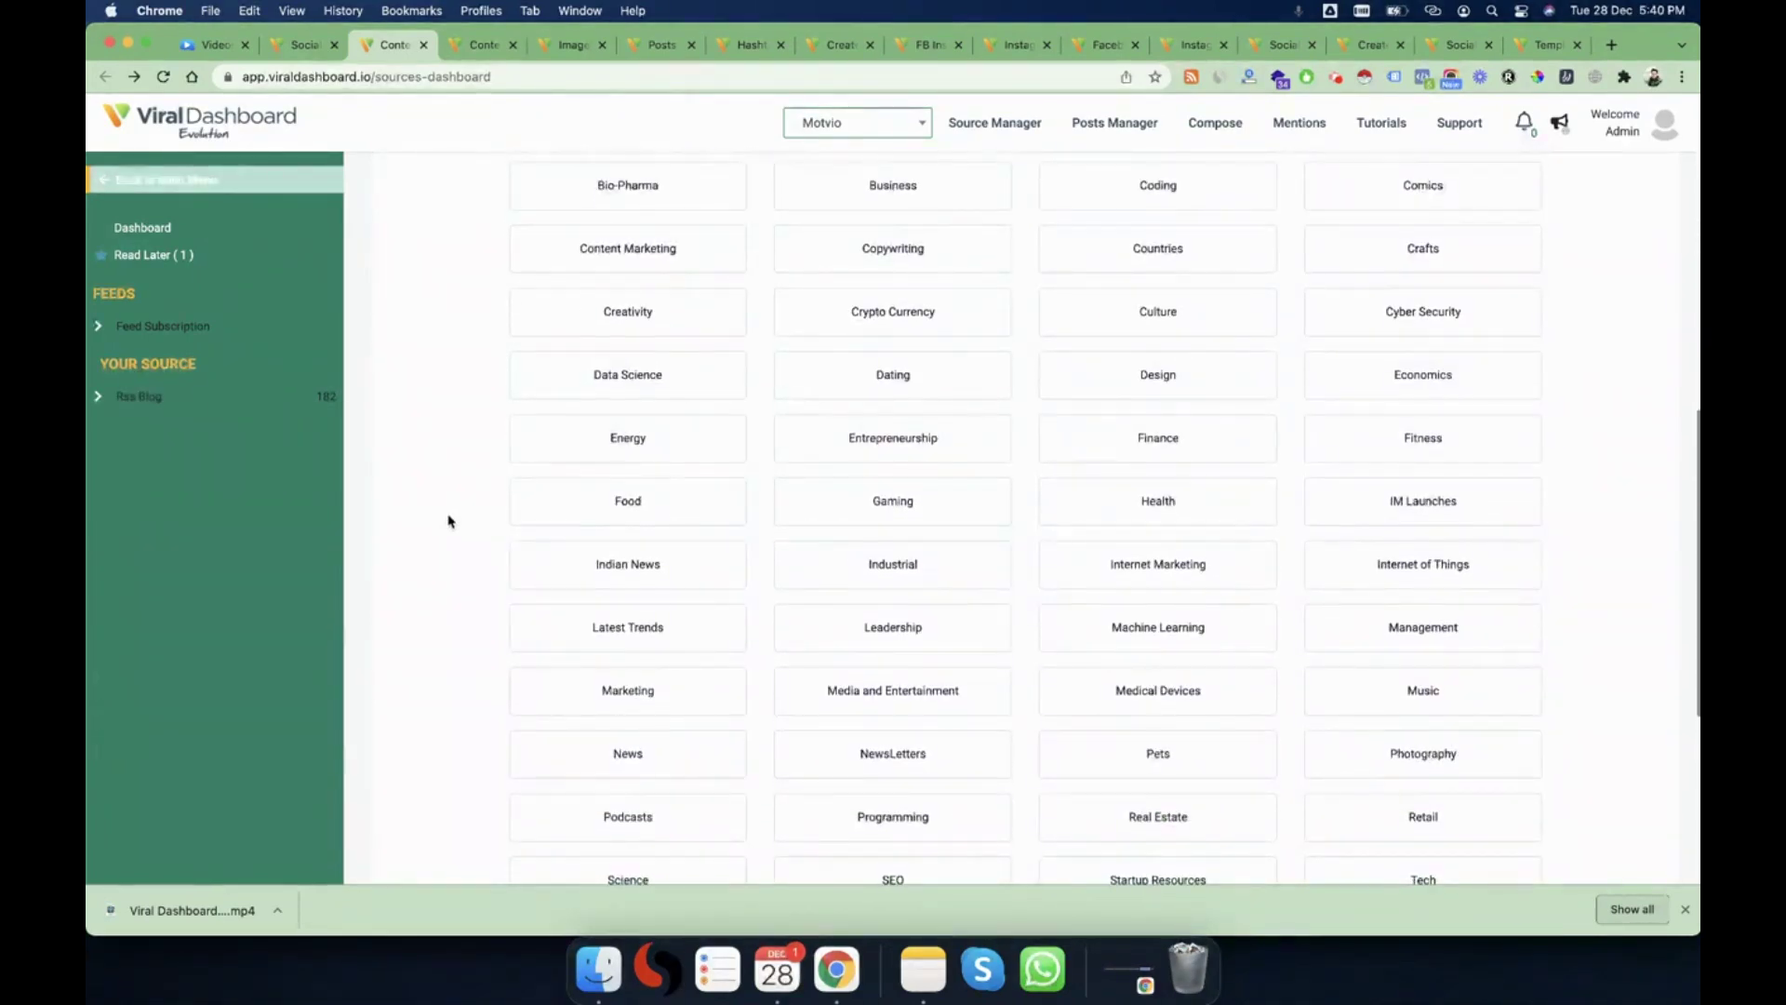
scroll(448, 521, down, 2)
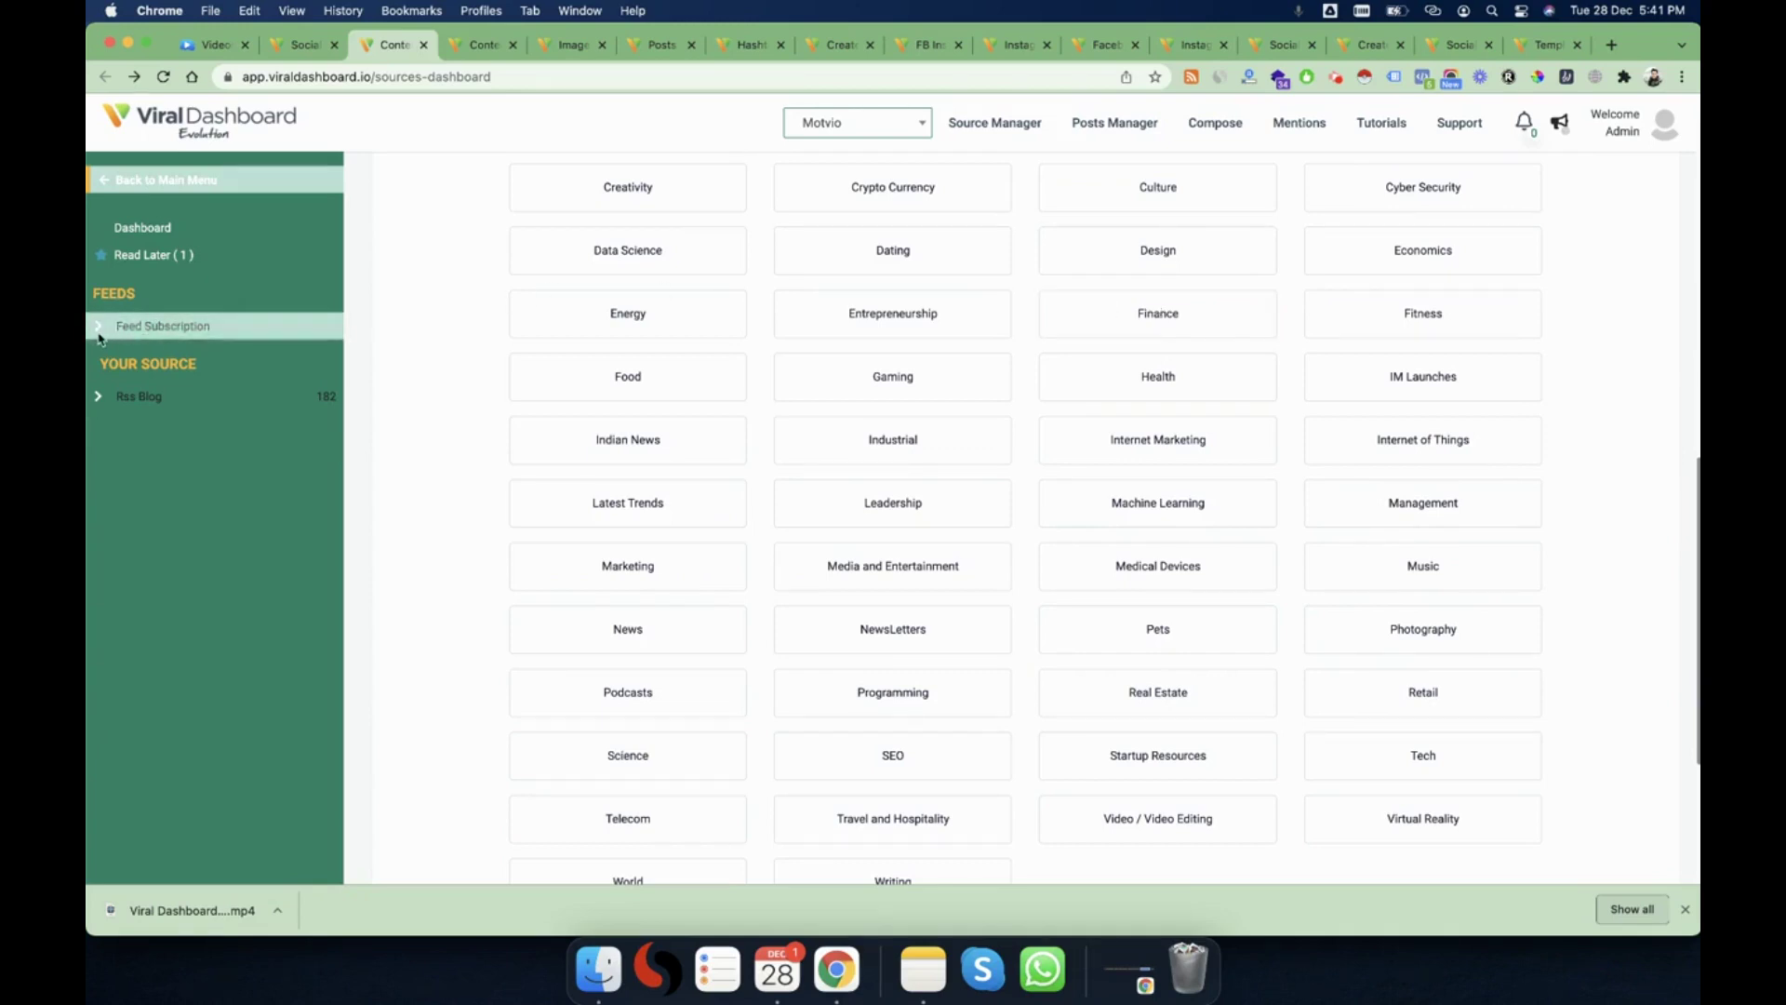
- Open the DigitalMarketer feed from the feed subscriptions and look over its articles, collapsing the subscription list when done
click(163, 326)
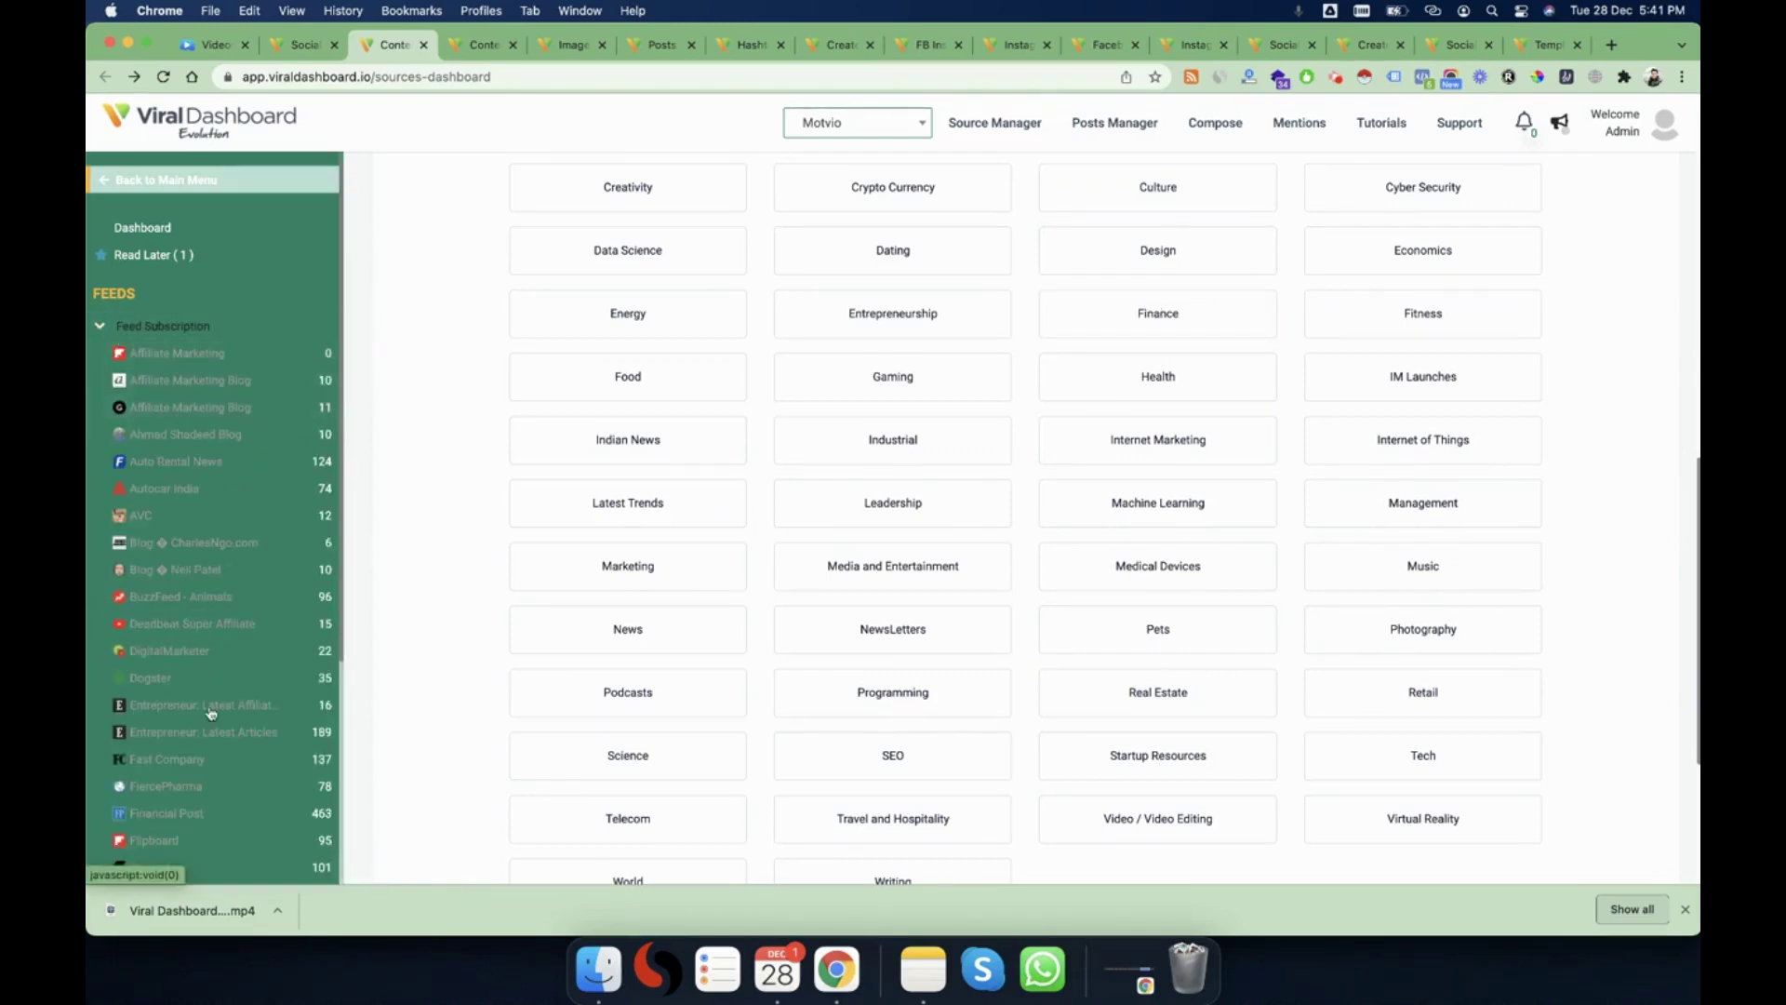
scroll(215, 432, down, 5)
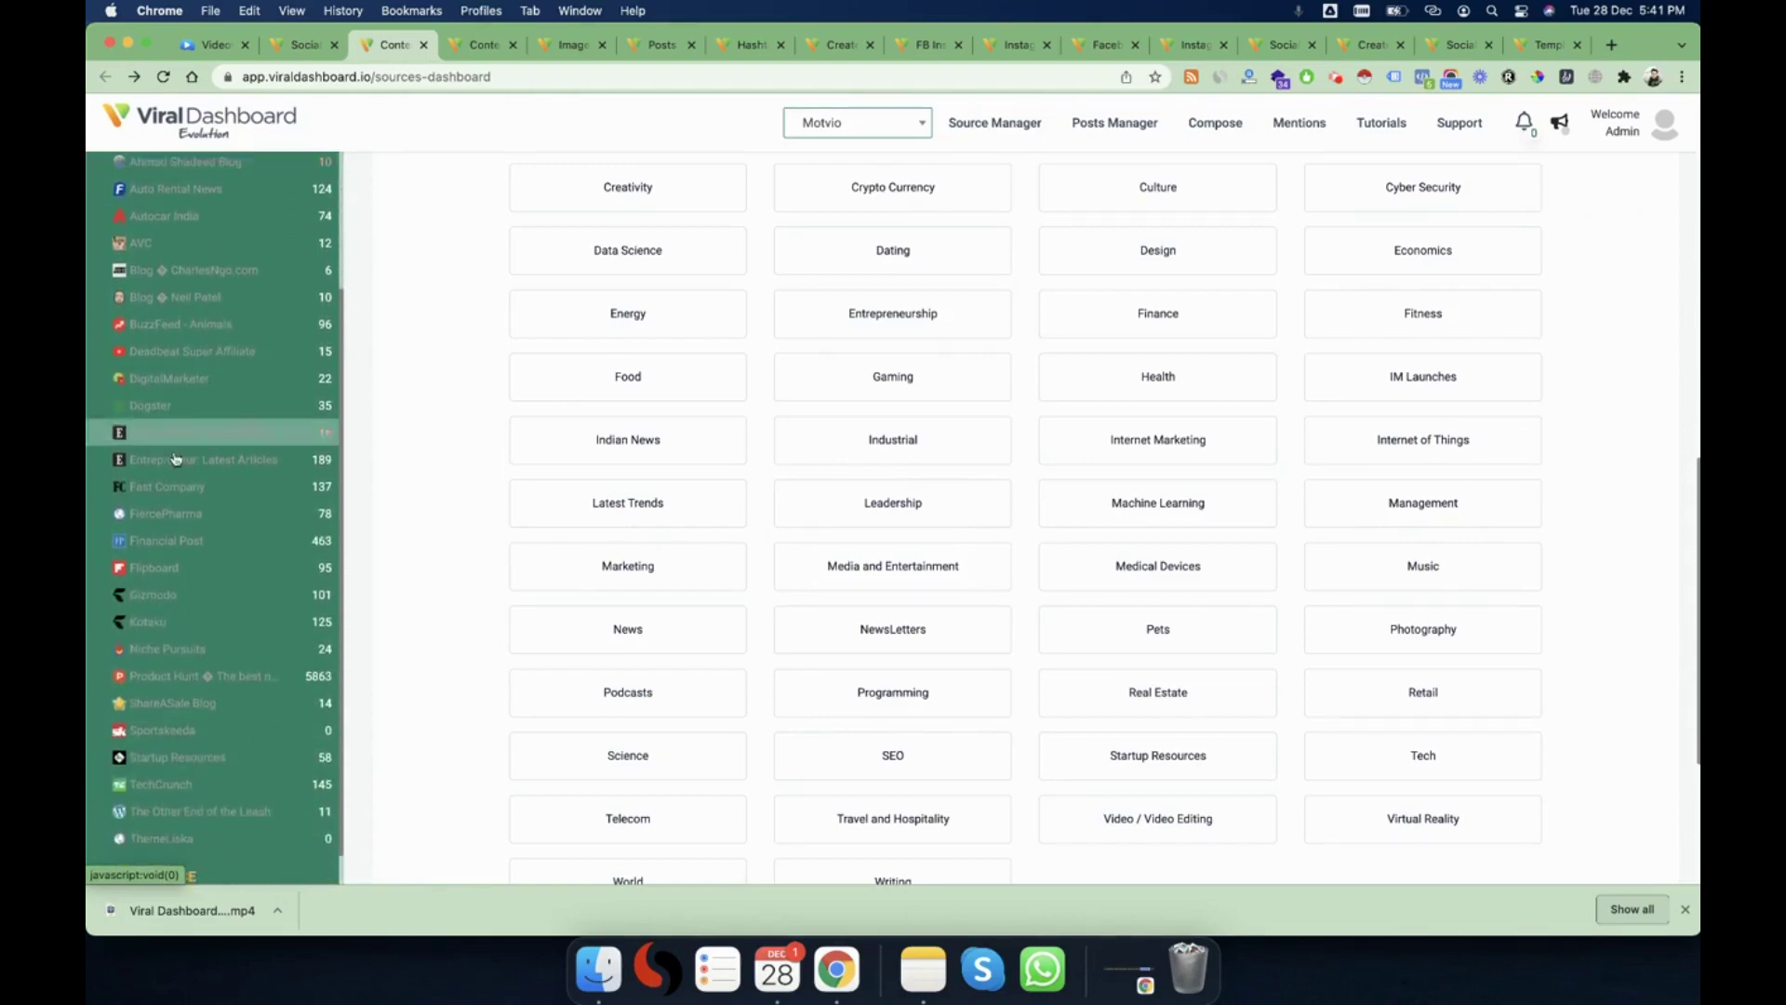
click(180, 382)
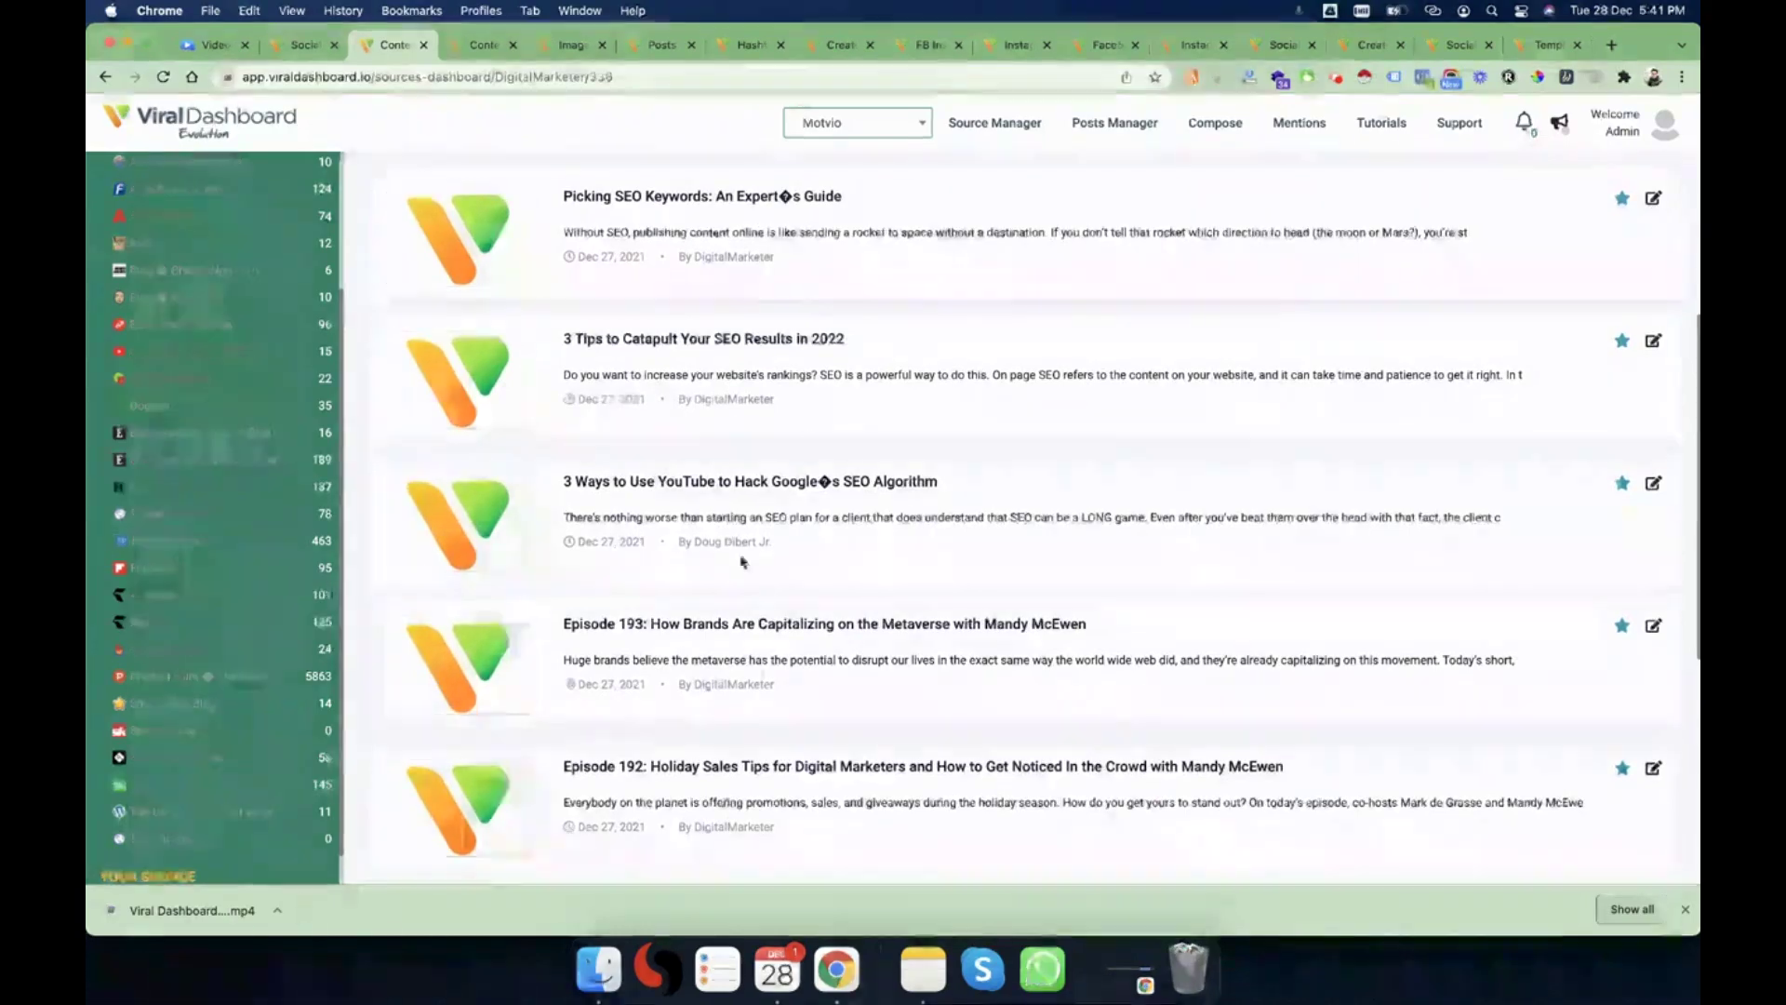
scroll(1480, 359, up, 2)
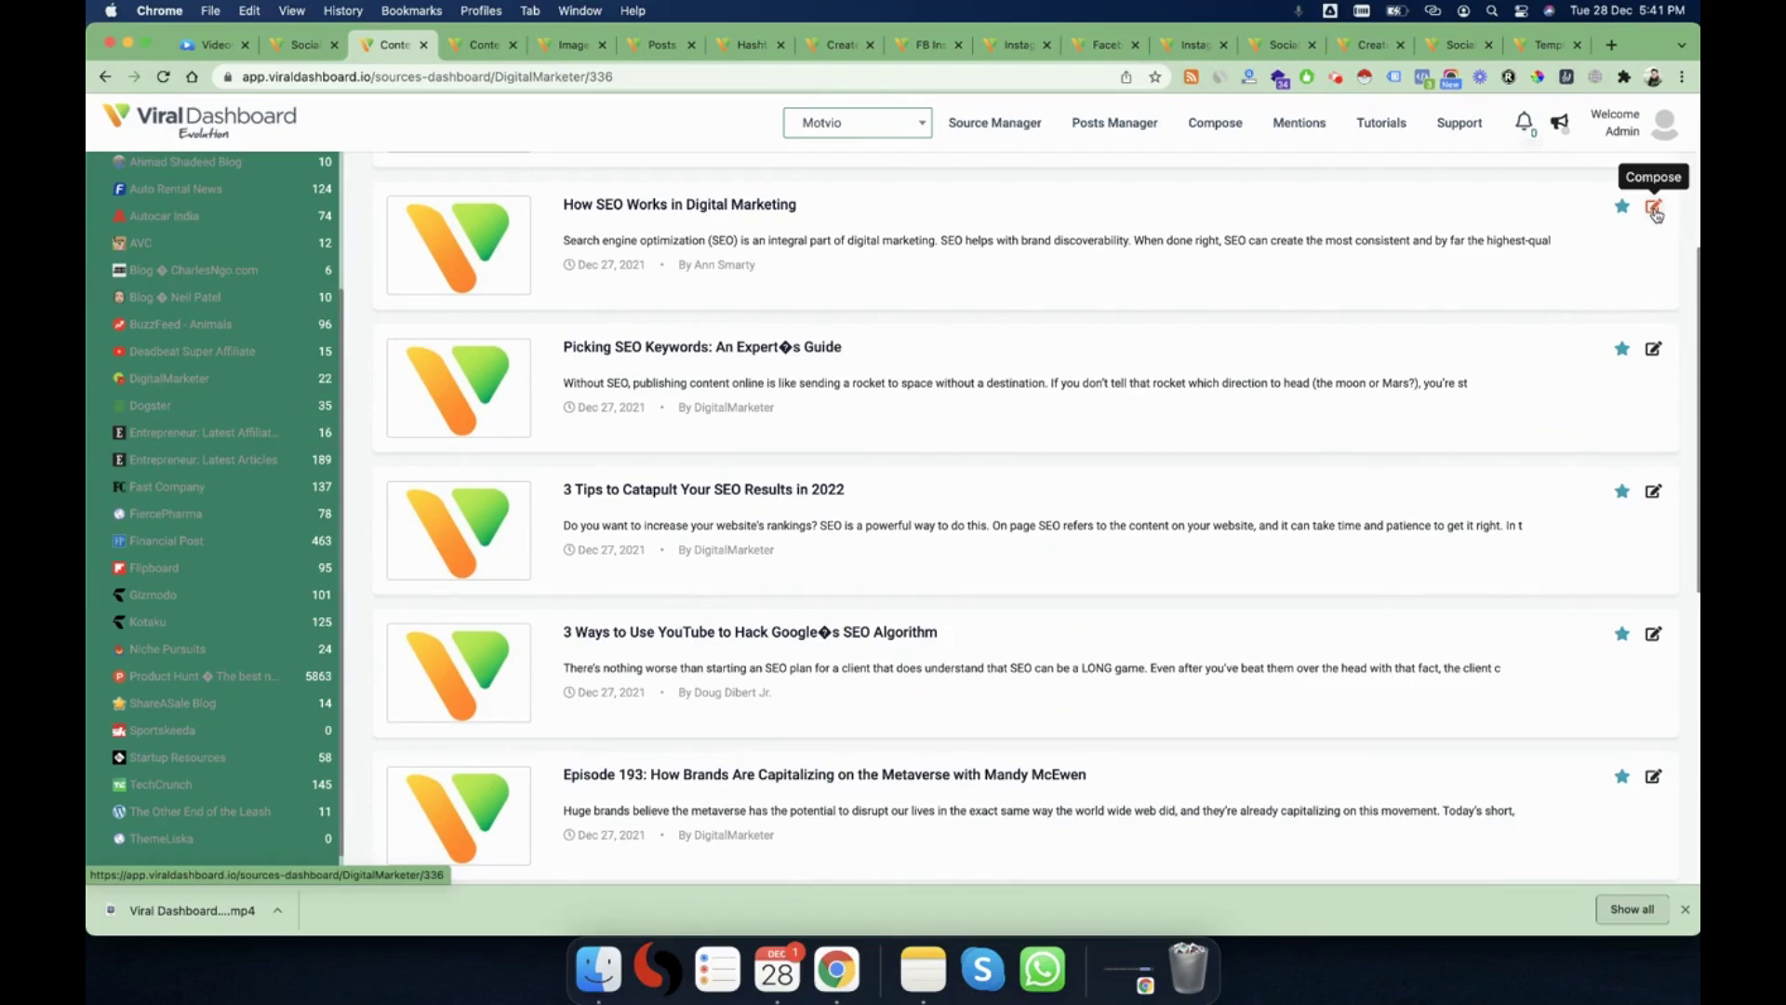
scroll(186, 391, up, 3)
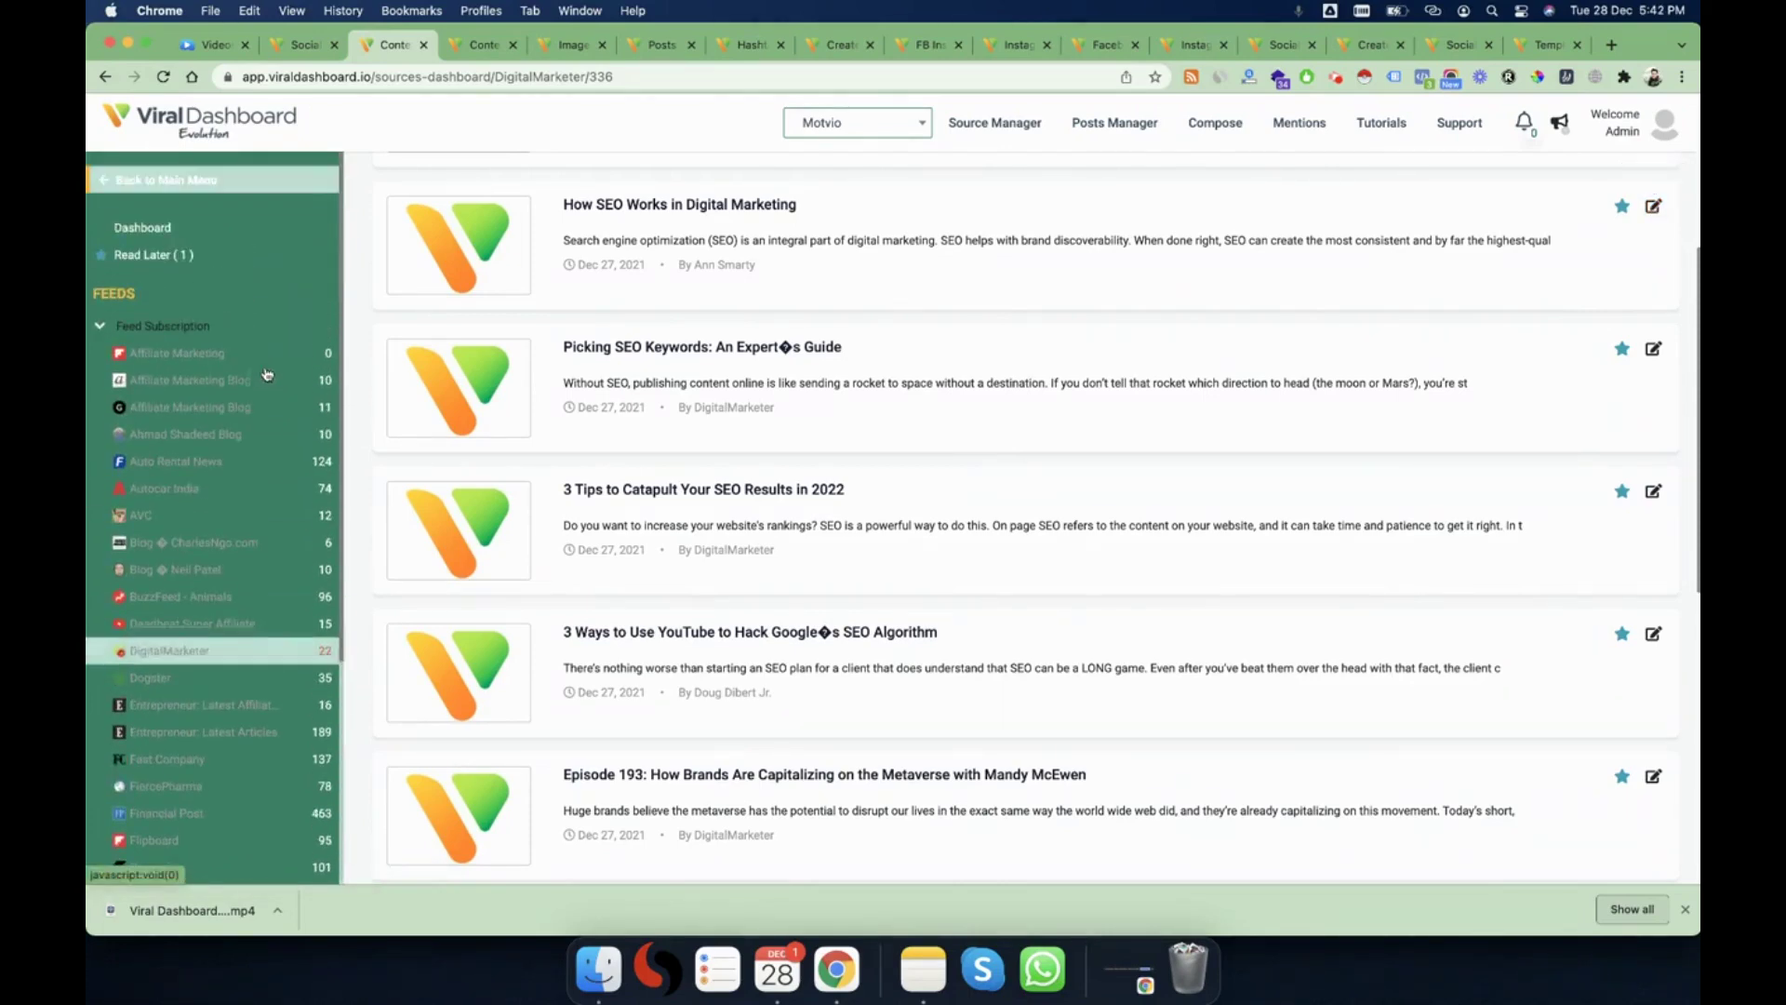
click(96, 328)
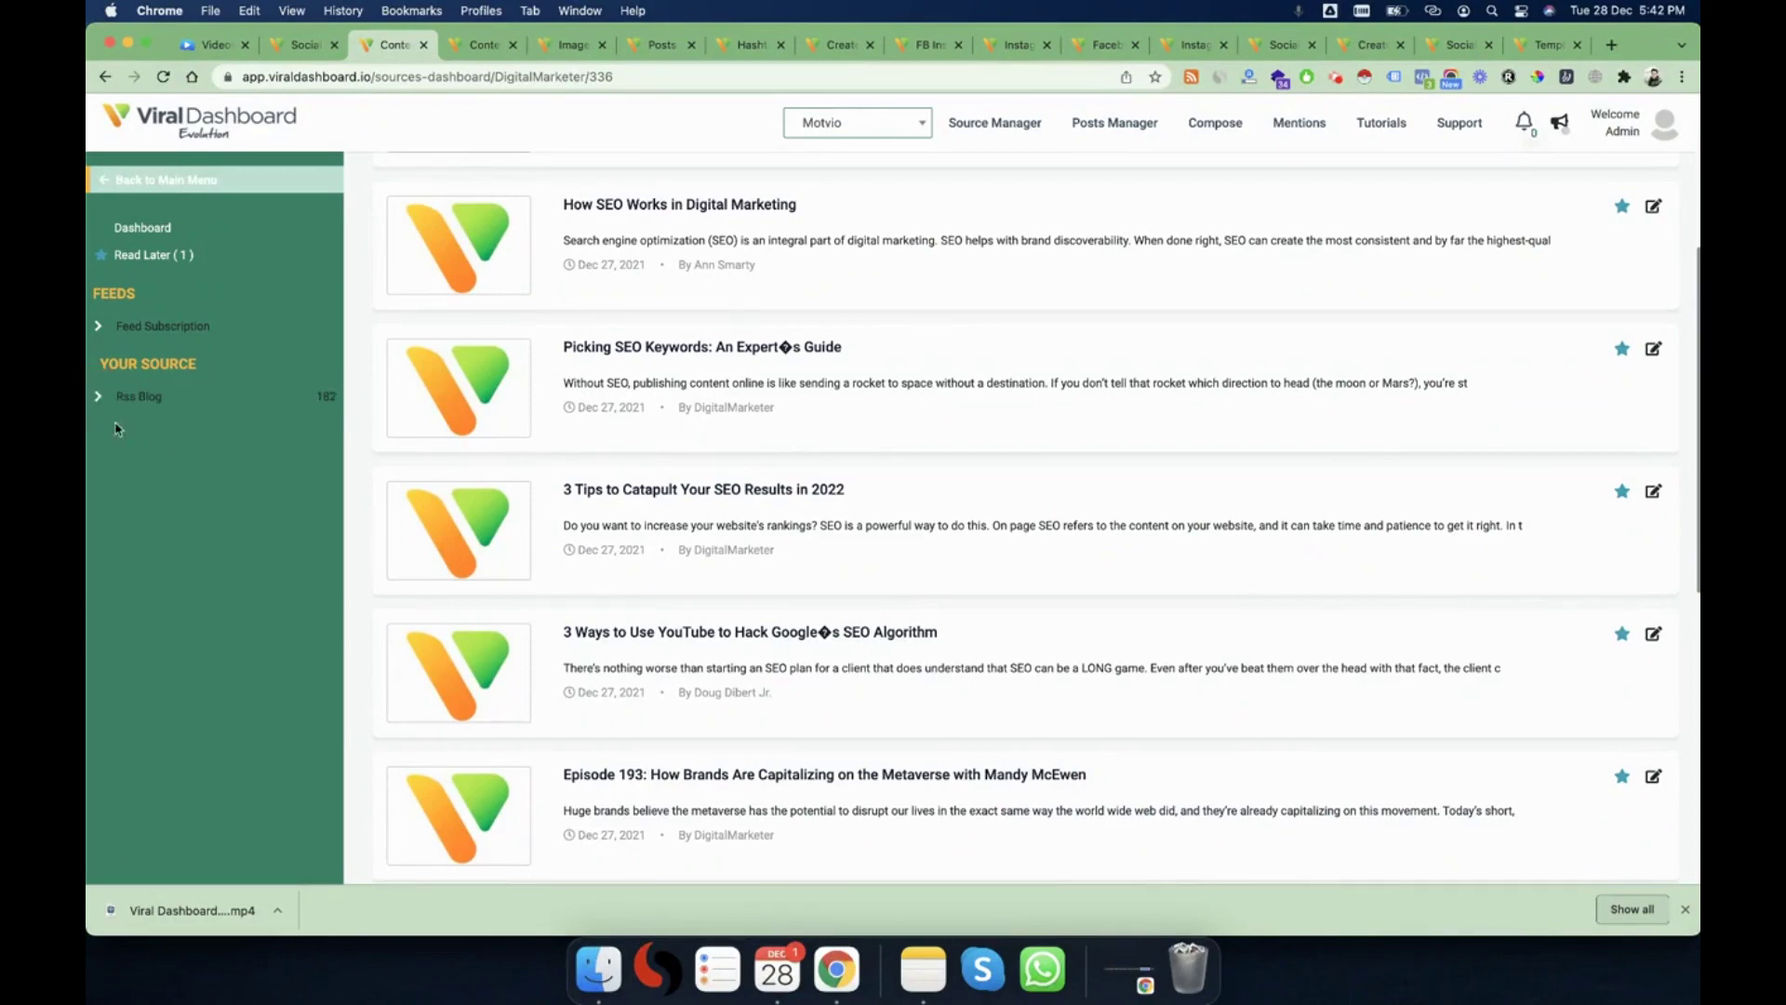
- Check the sources listed under Rss Blog and head back to the main dashboard
click(100, 398)
click(100, 396)
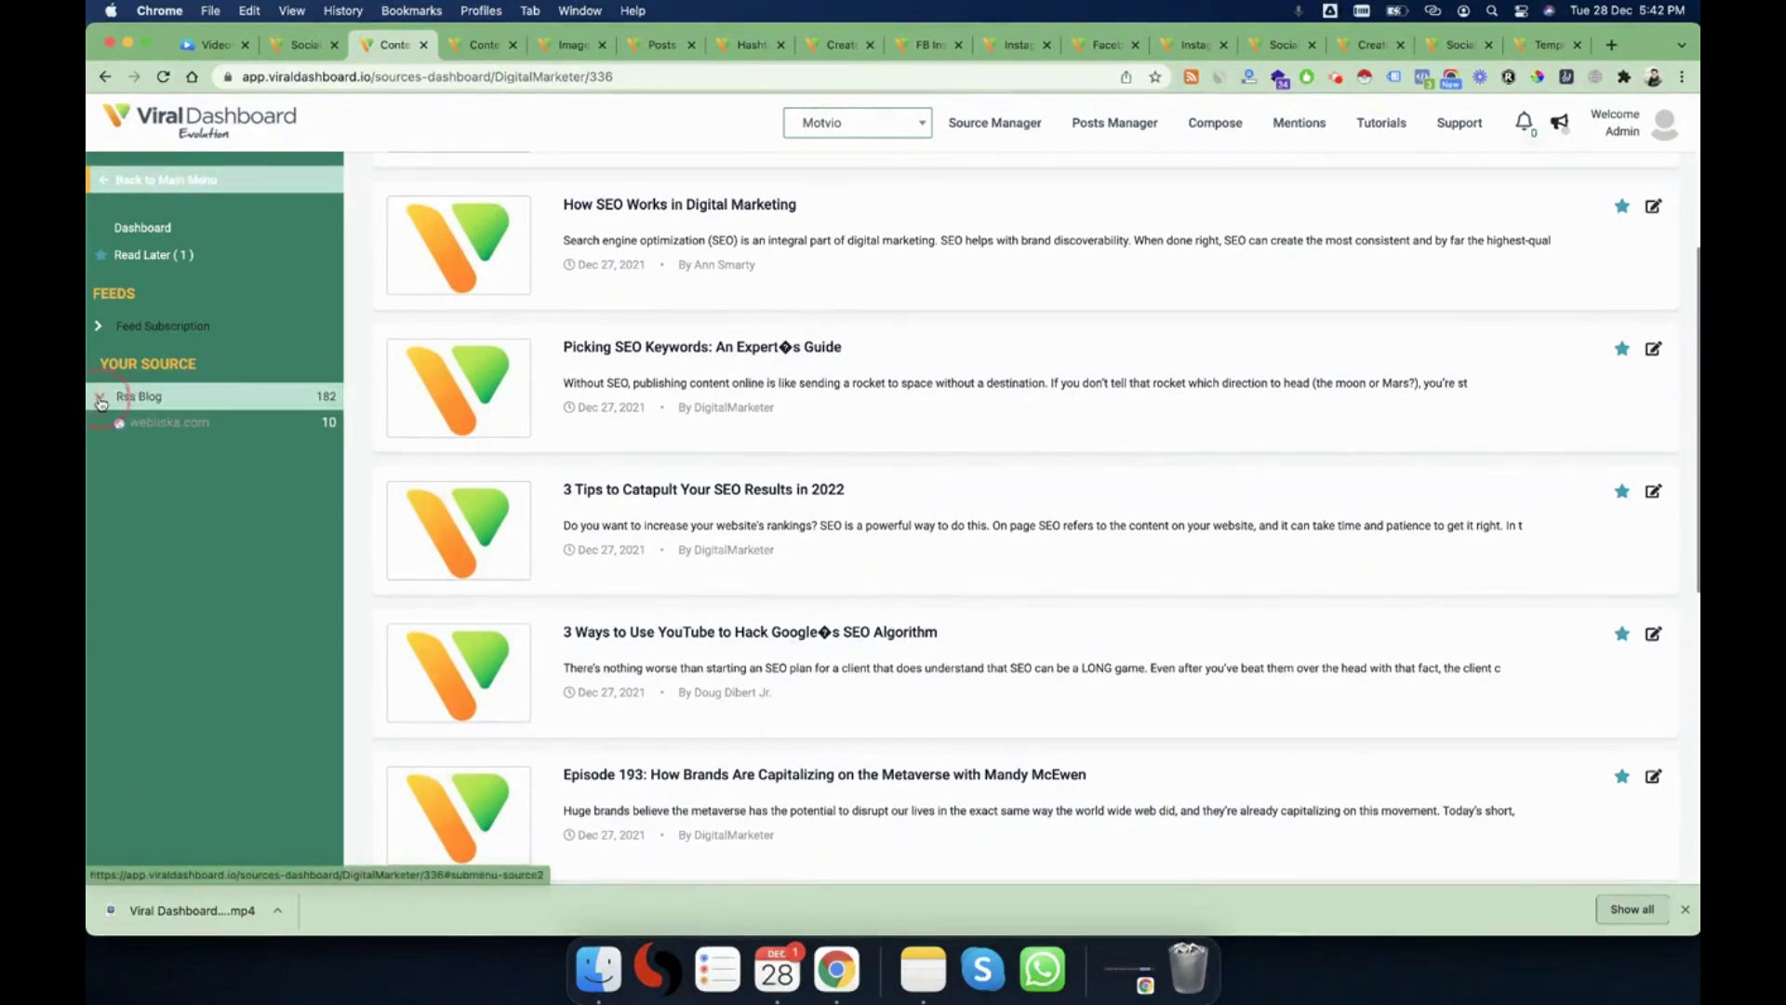
click(205, 134)
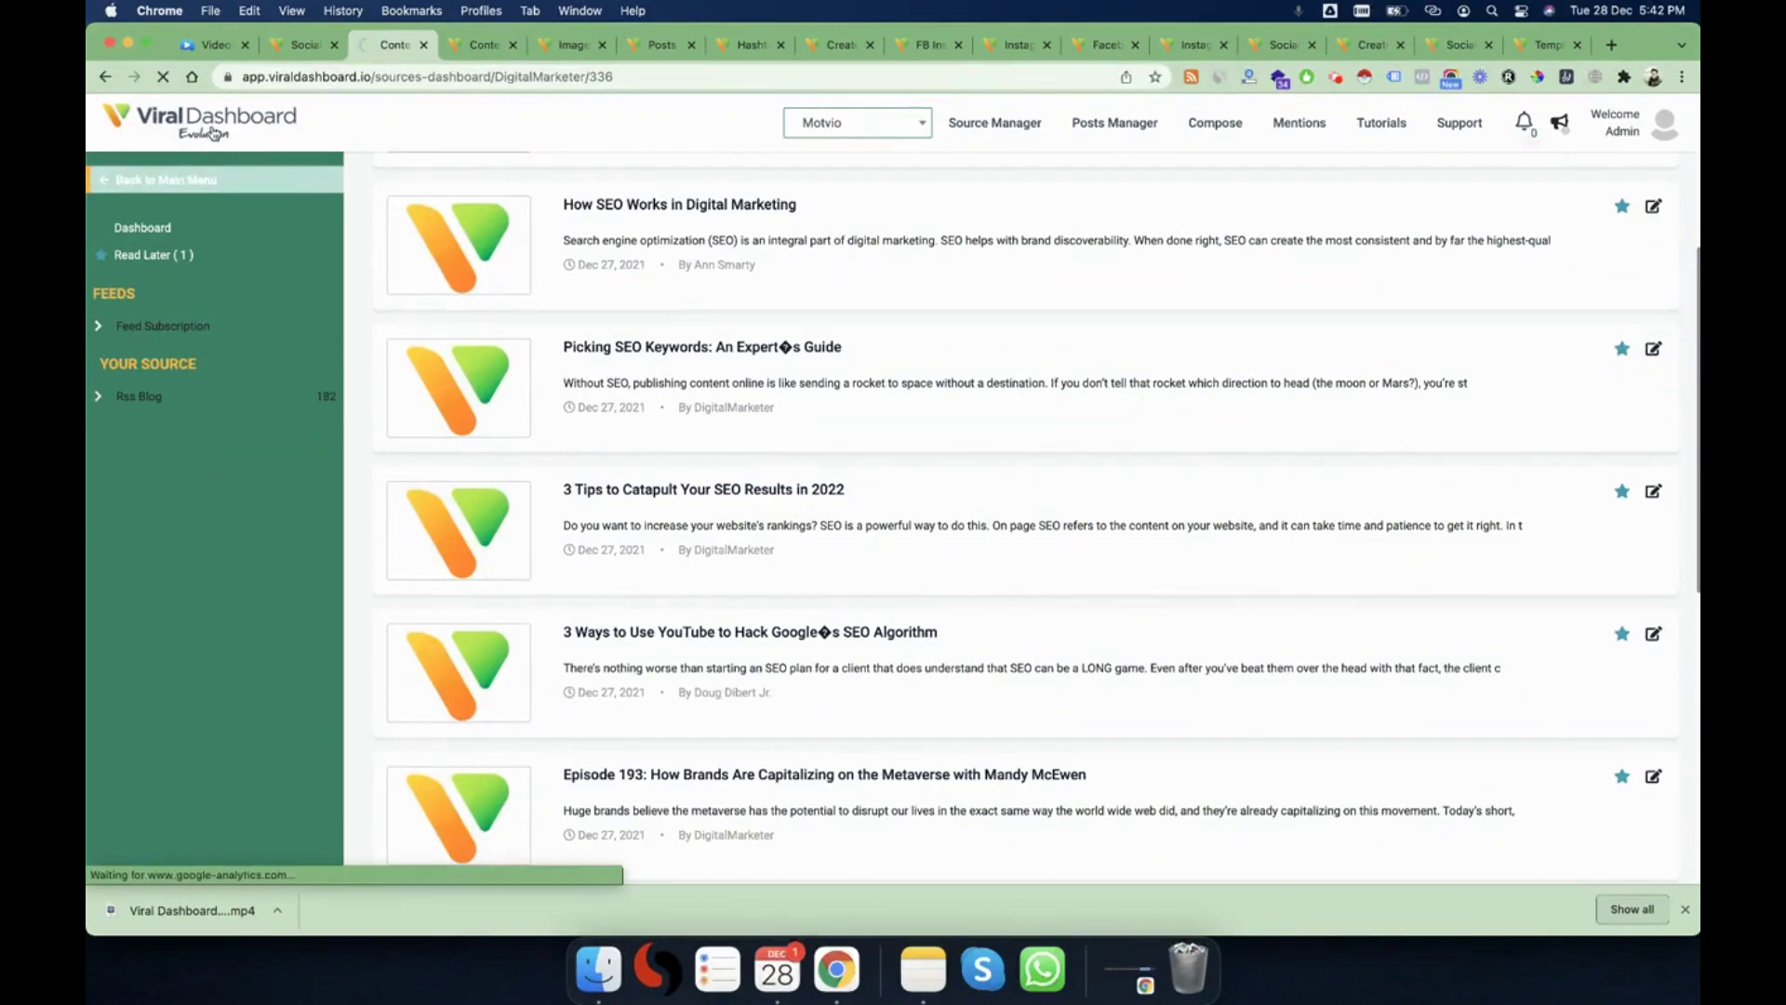
- In the Content Composer, fill the post text with a copy of the page description beginning "Create / Compose Post for your Connected Social Media Accounts"
click(423, 45)
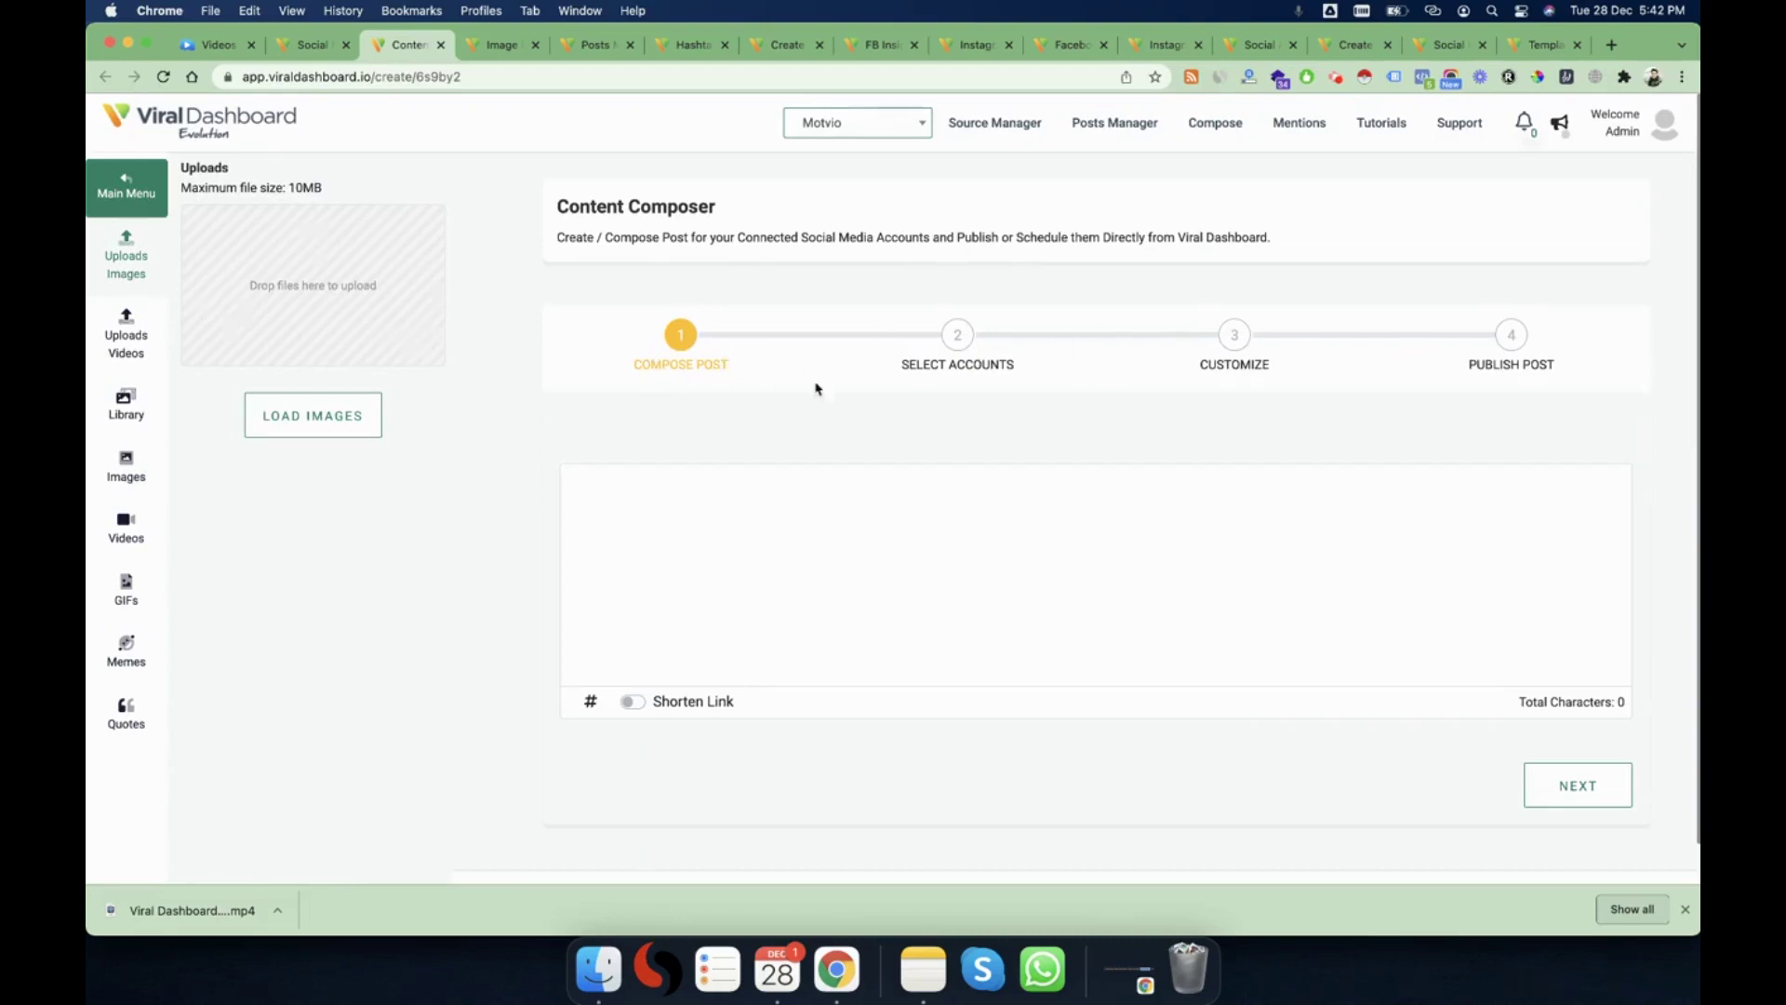
click(707, 531)
triple_click(724, 235)
key(cmd+c)
click(745, 589)
key(cmd+v)
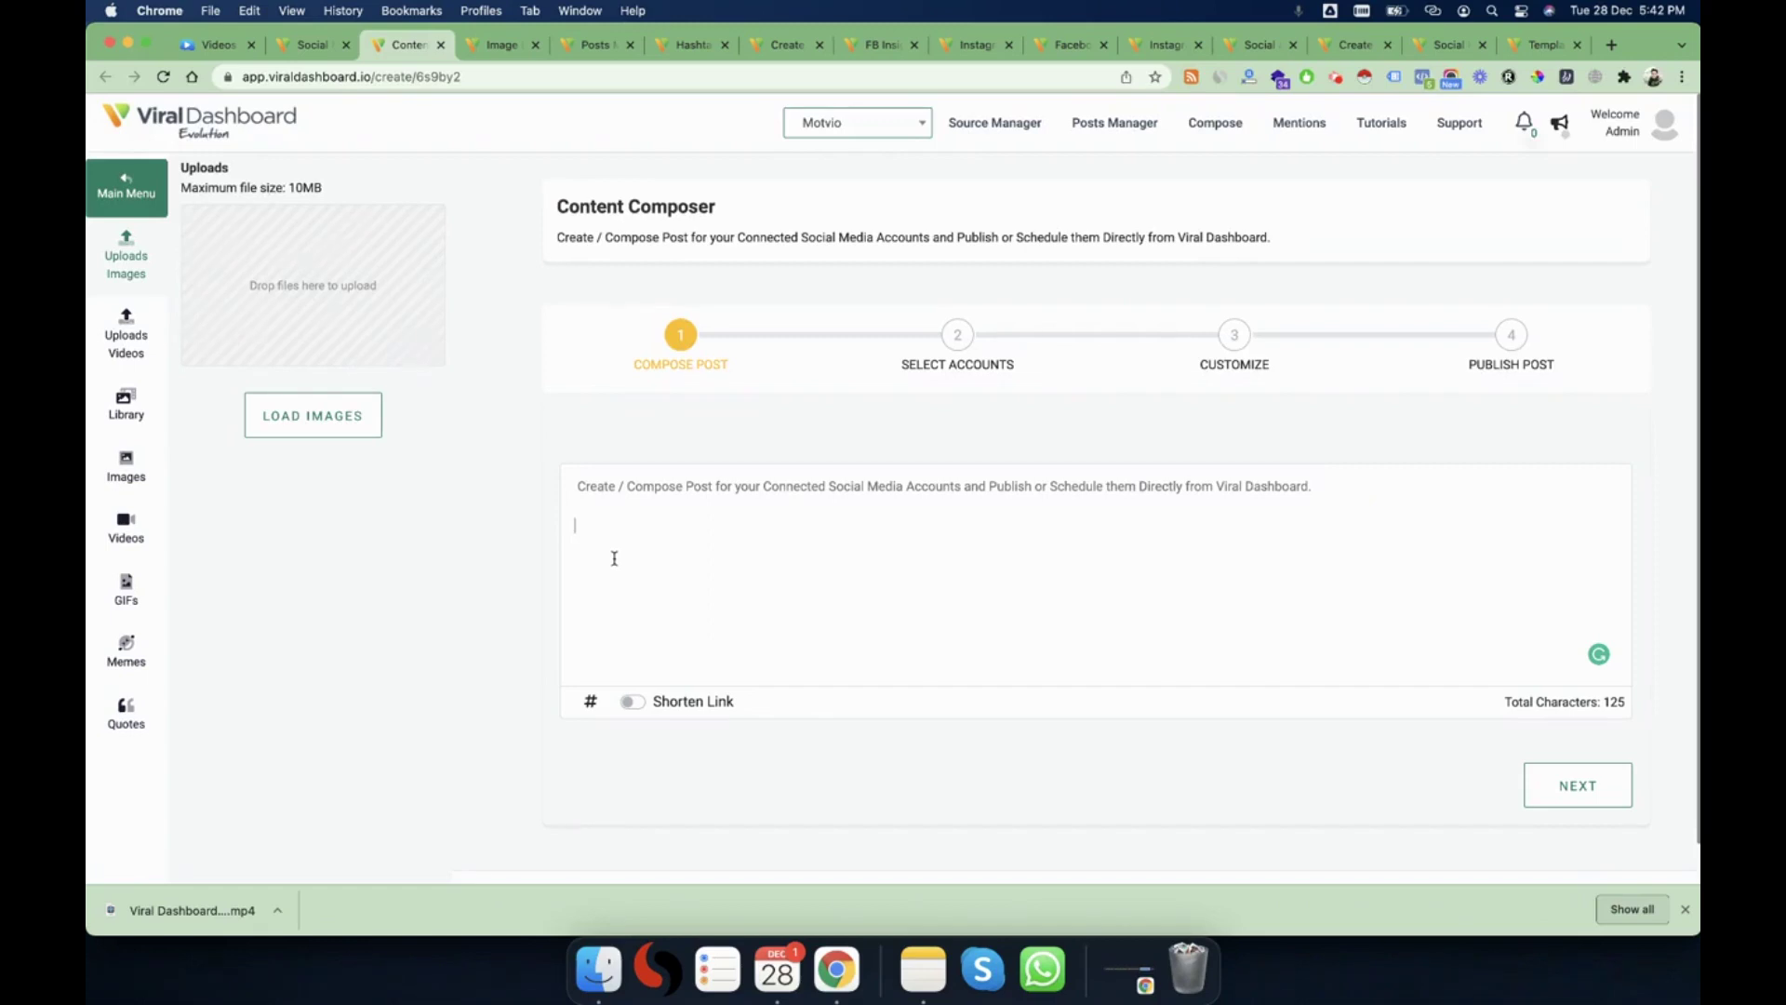
- Examine the hashtag methods Select from Saved Hashtags and Create New Hashtags for the post, leaving none selected
click(591, 710)
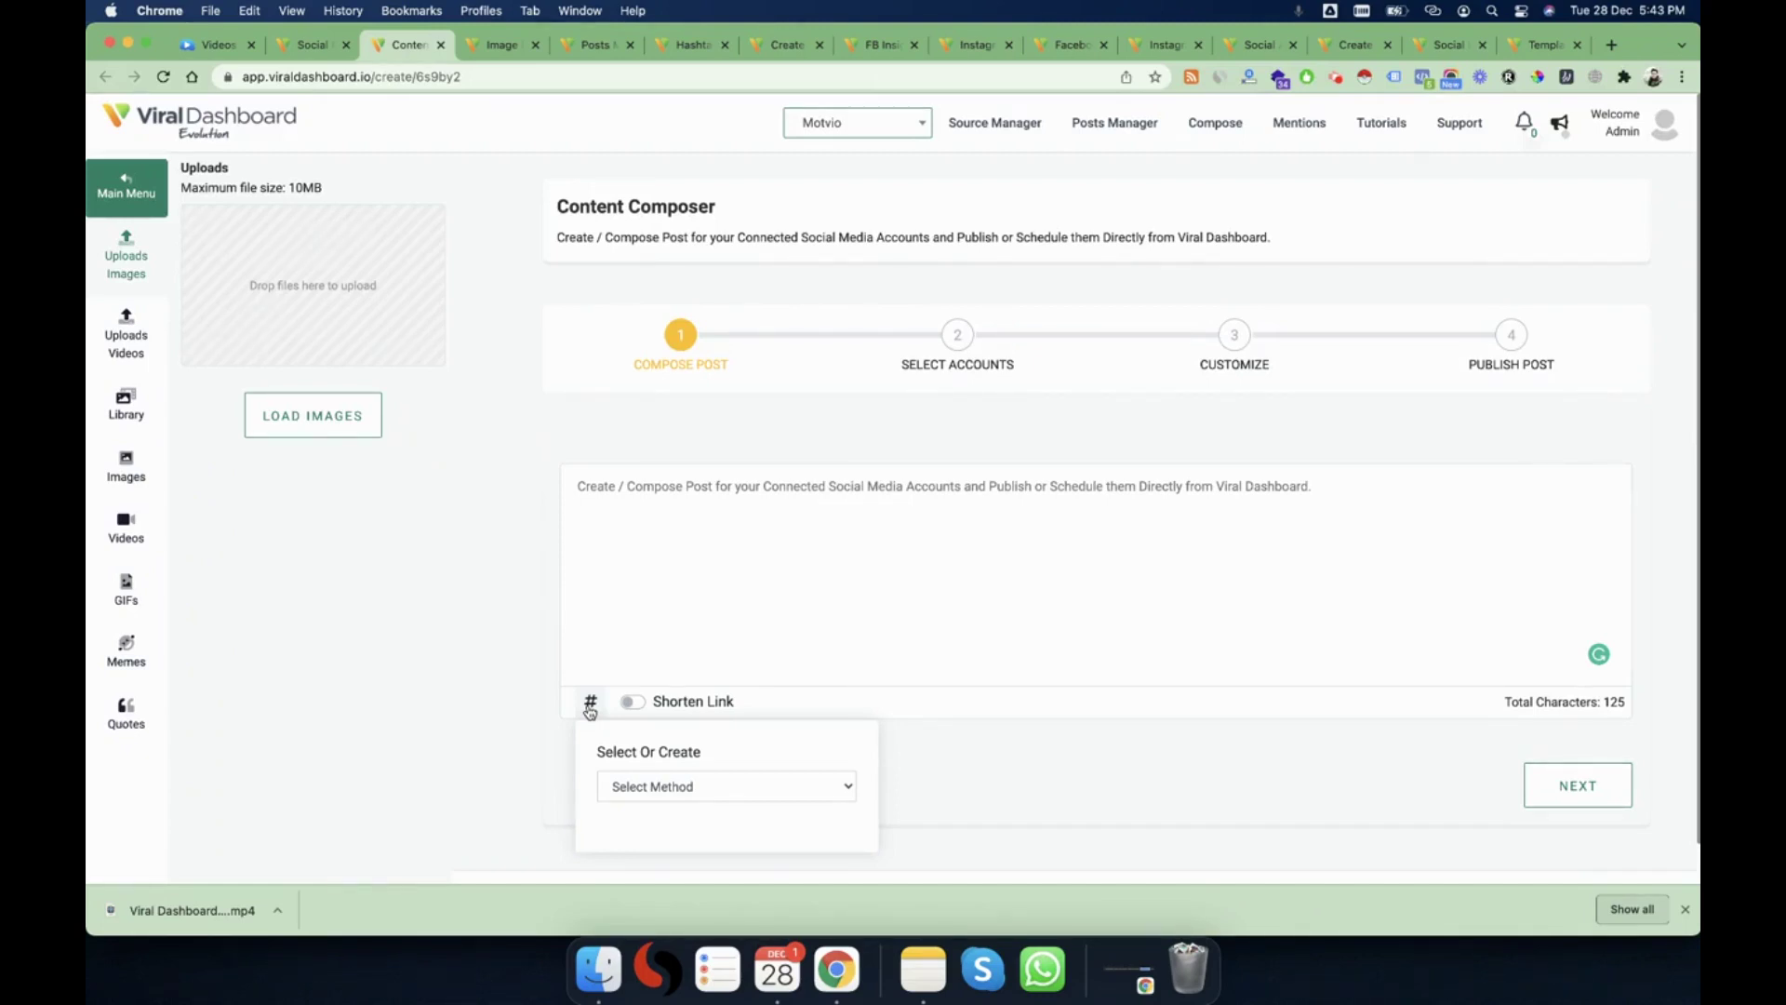
scroll(680, 783, down, 1)
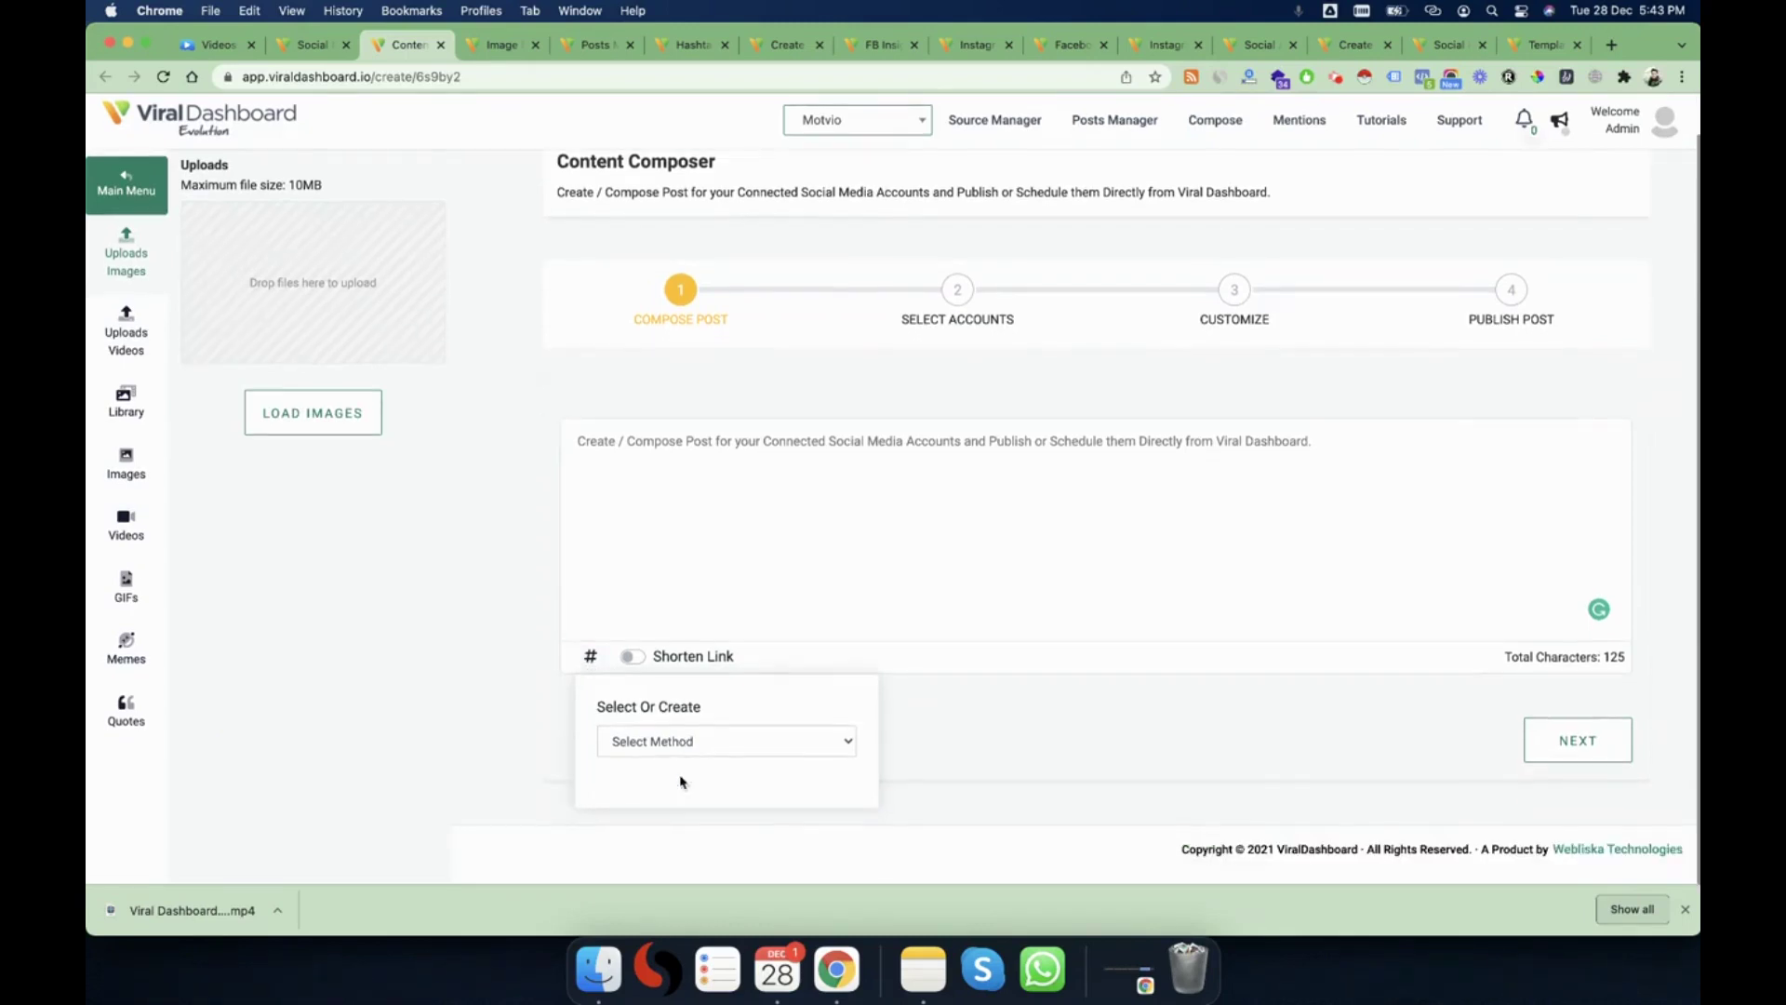
click(678, 742)
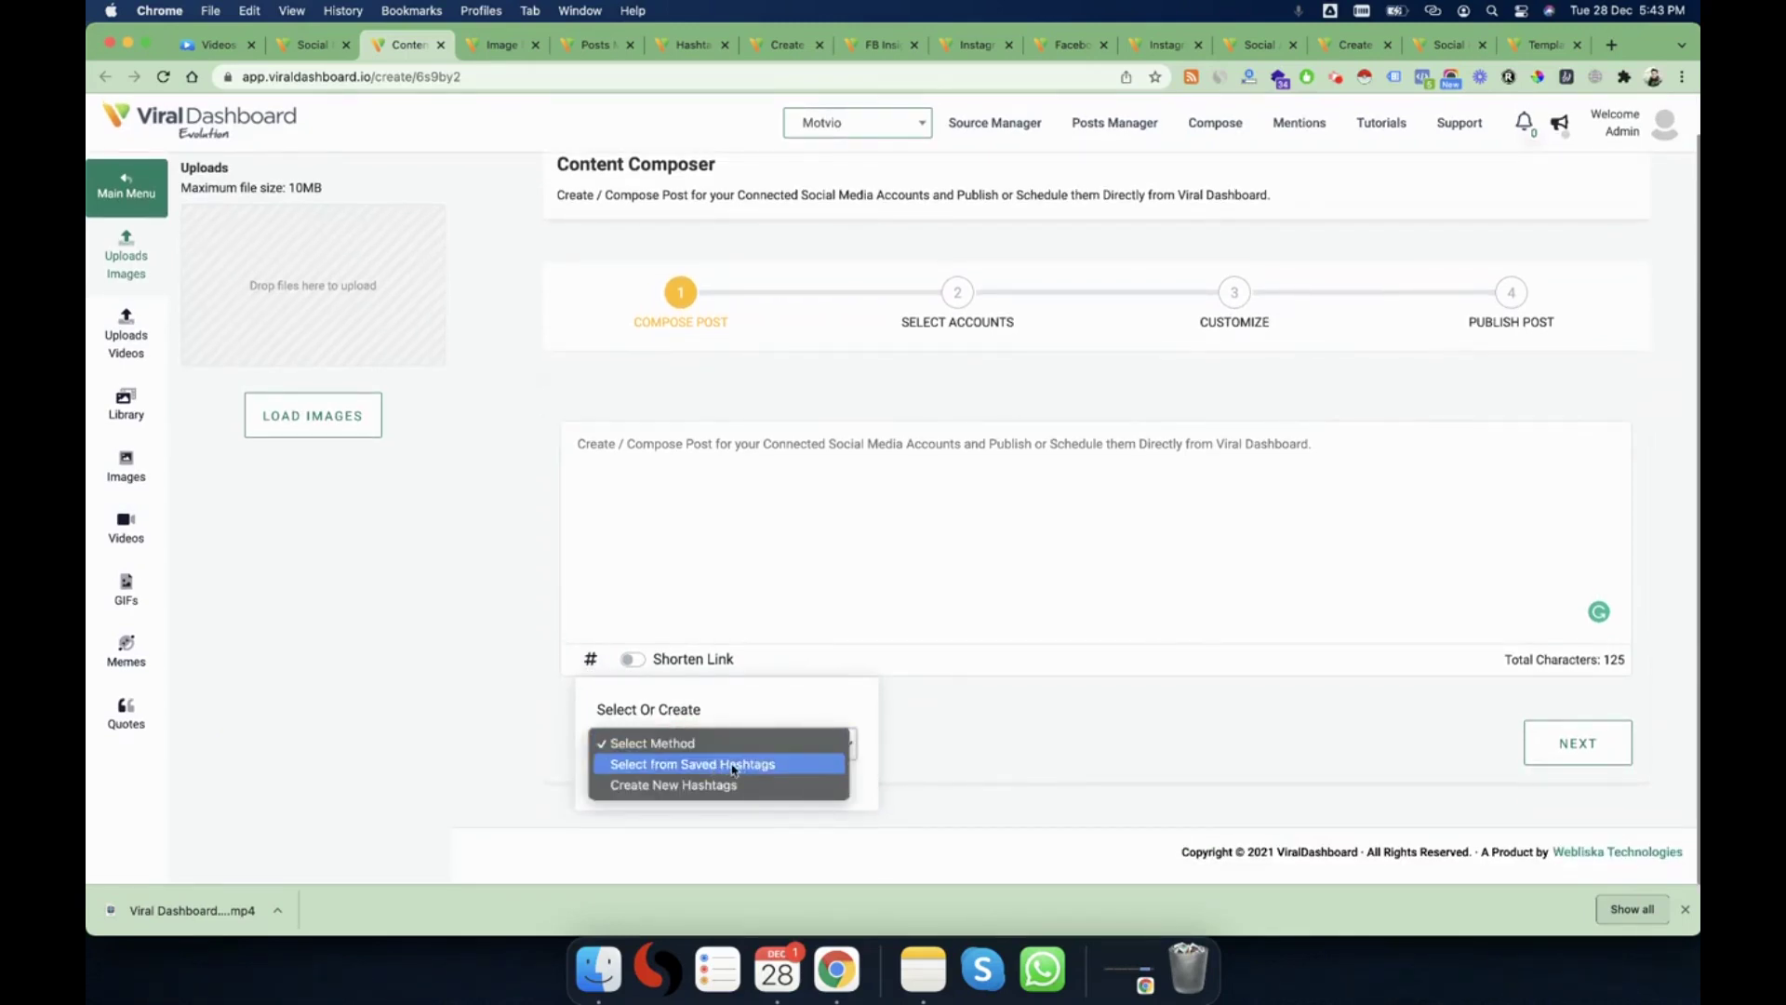
click(731, 499)
click(612, 506)
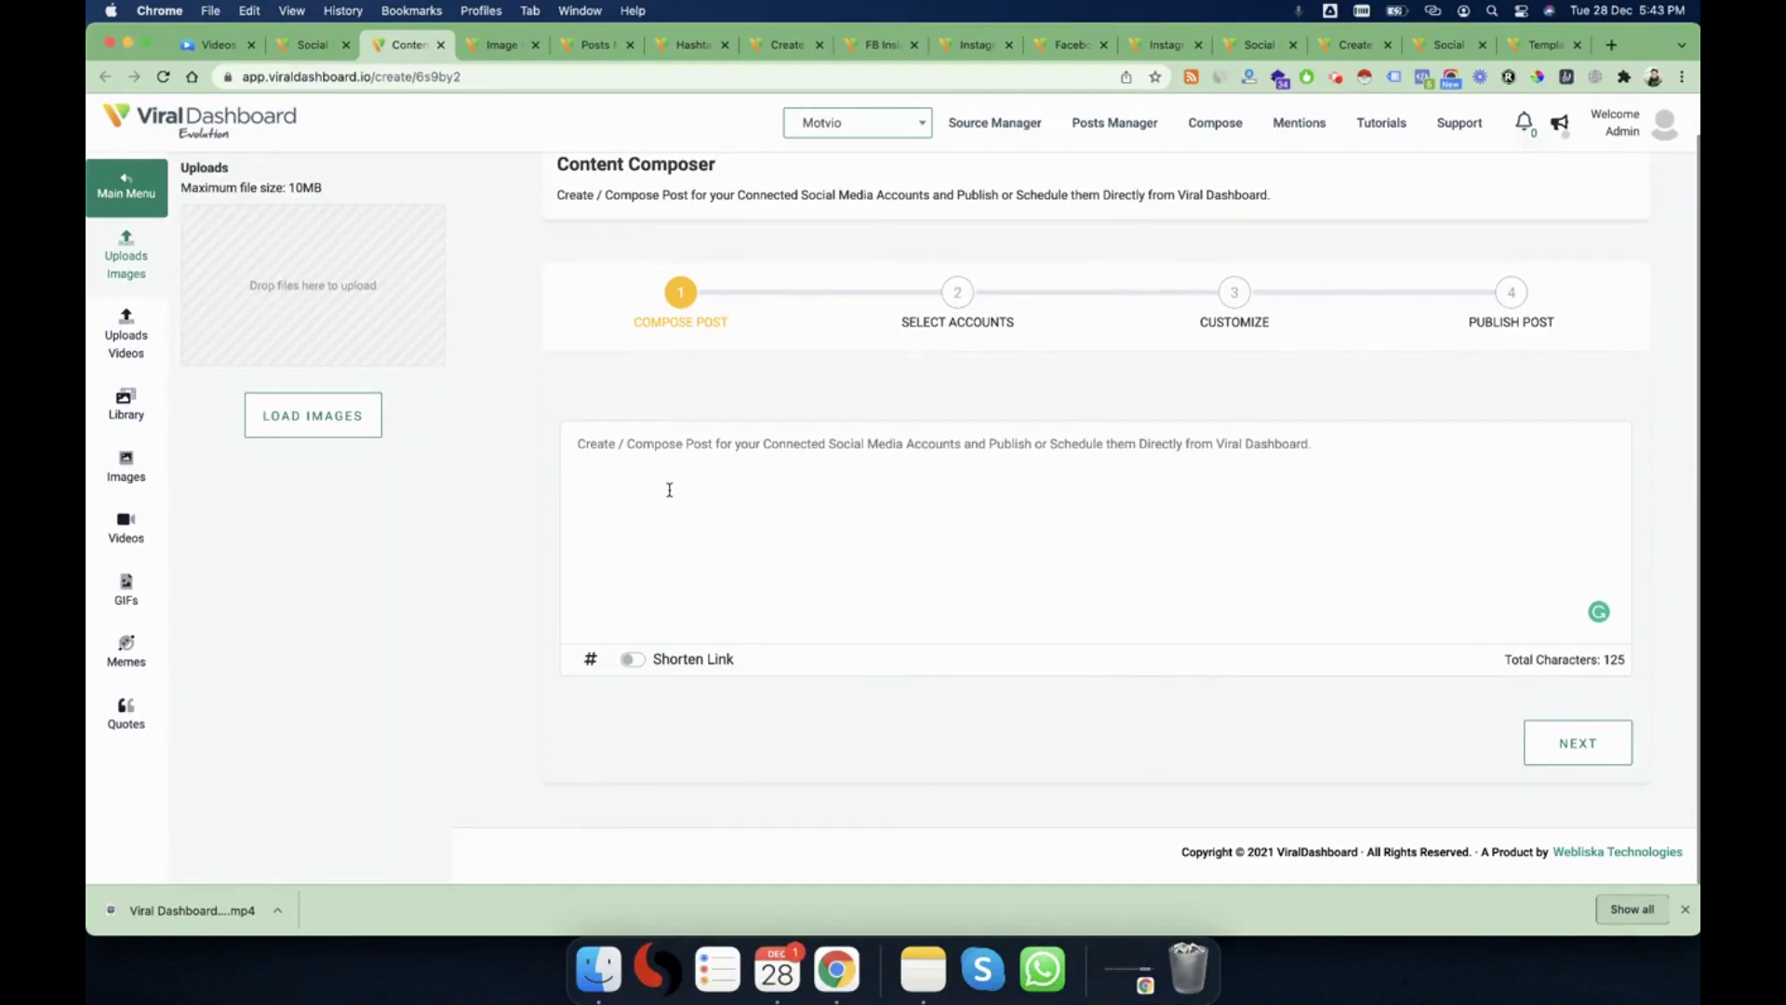
scroll(669, 490, up, 1)
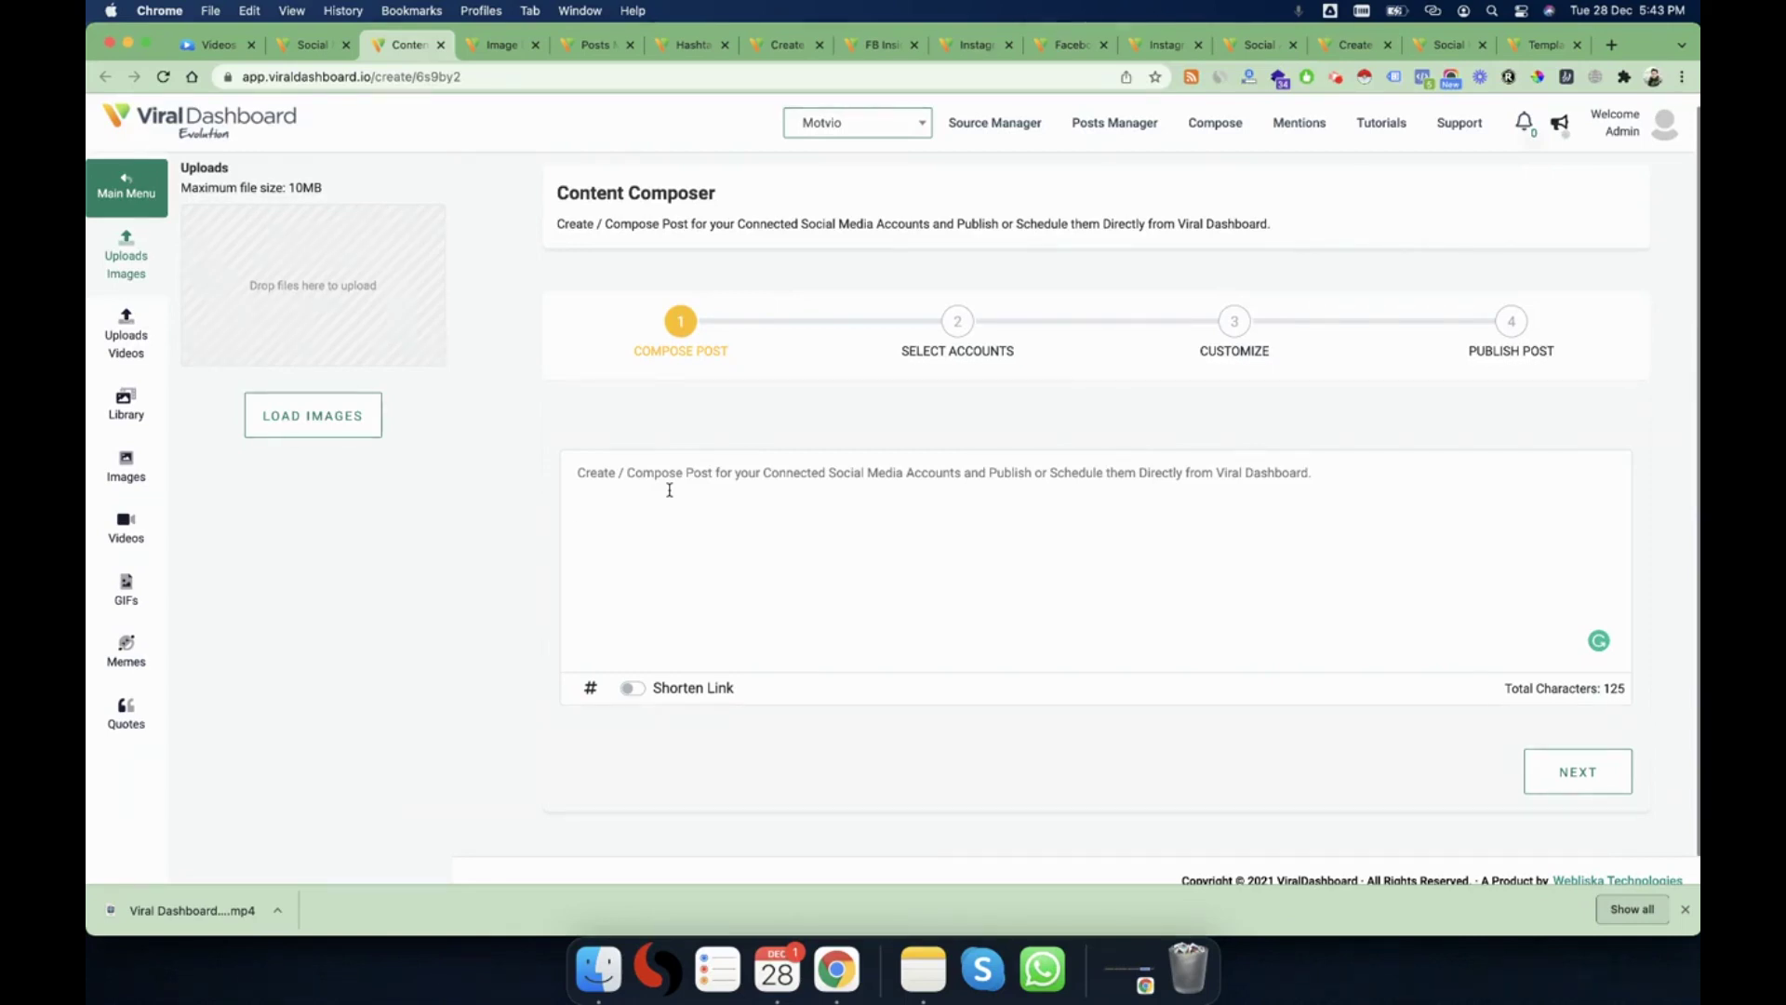
- Show the quote library beside the post and filter the quotes by the wedding category
click(128, 724)
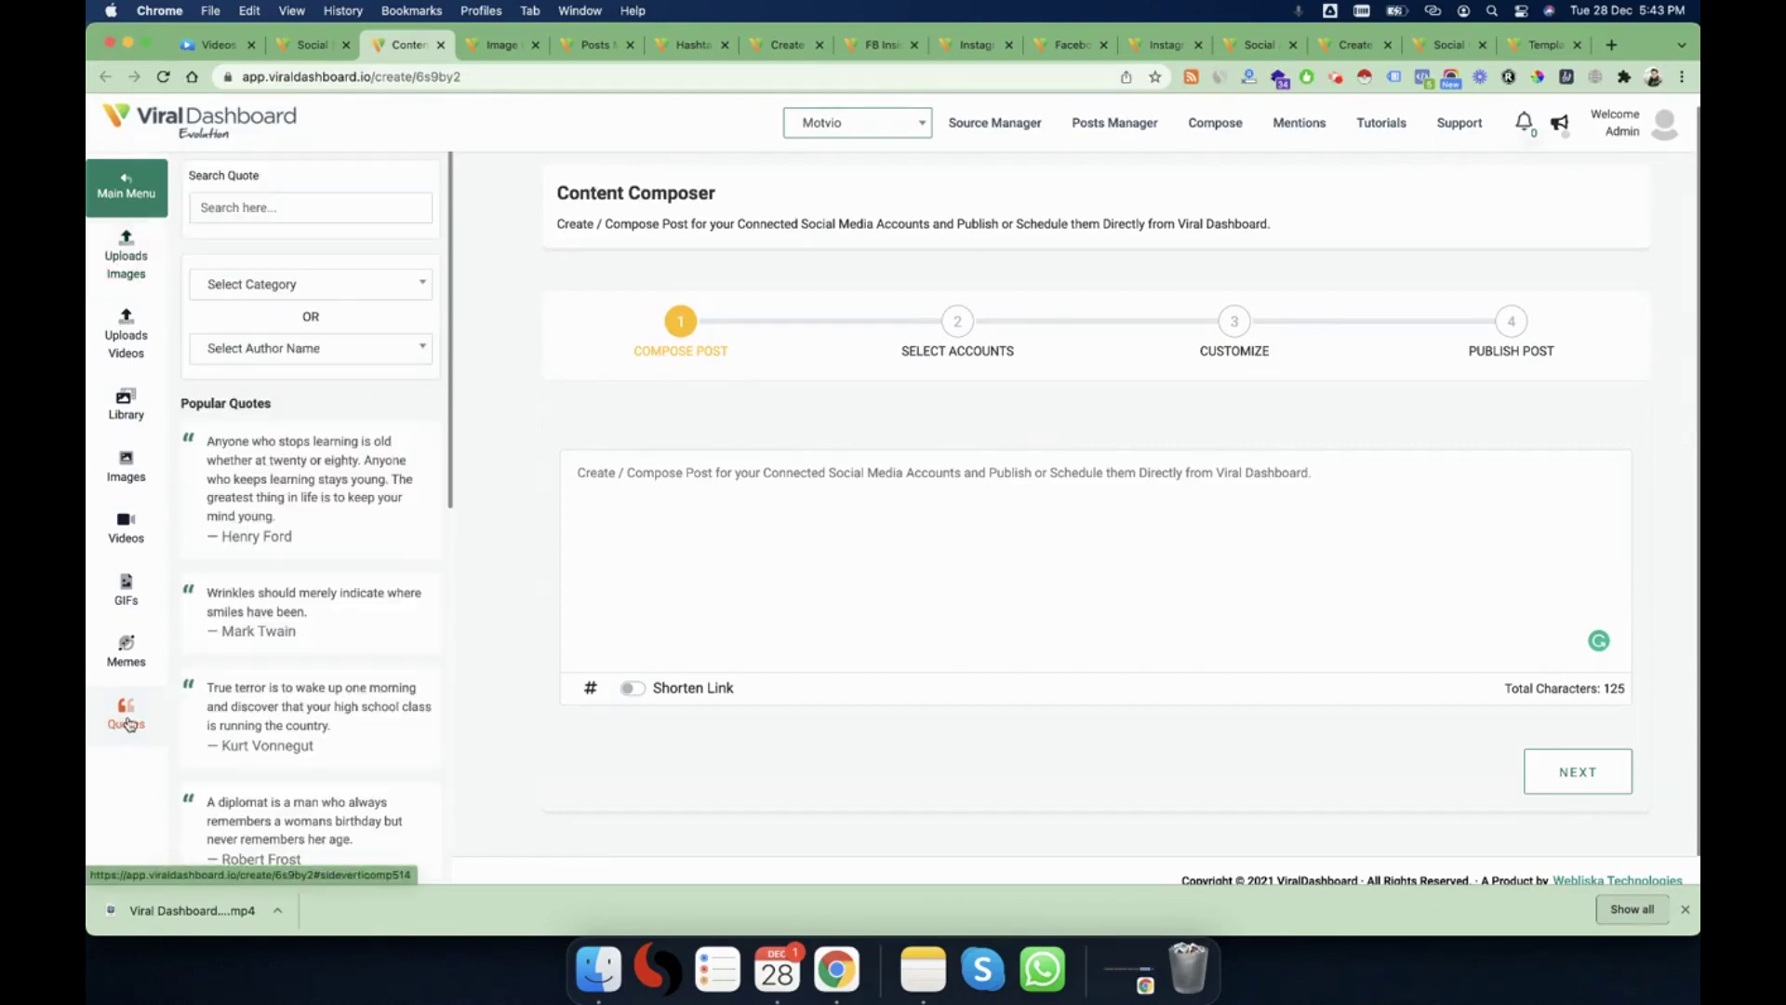
click(346, 293)
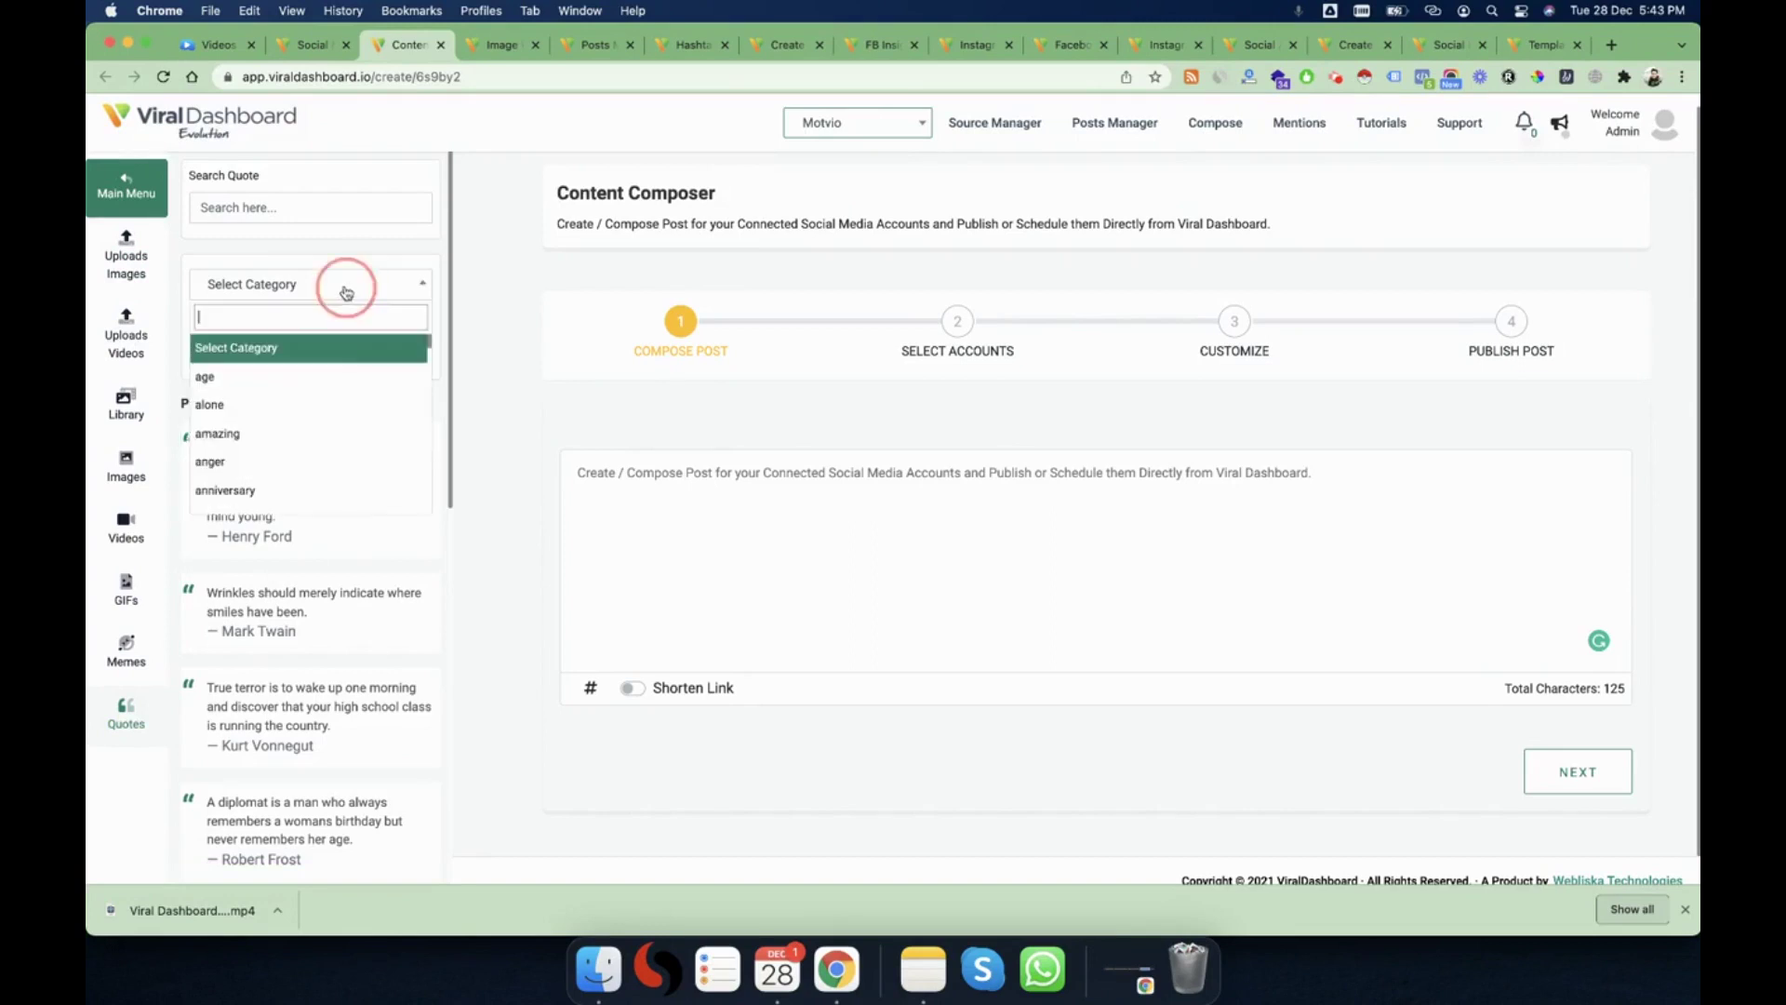
scroll(346, 407, down, 15)
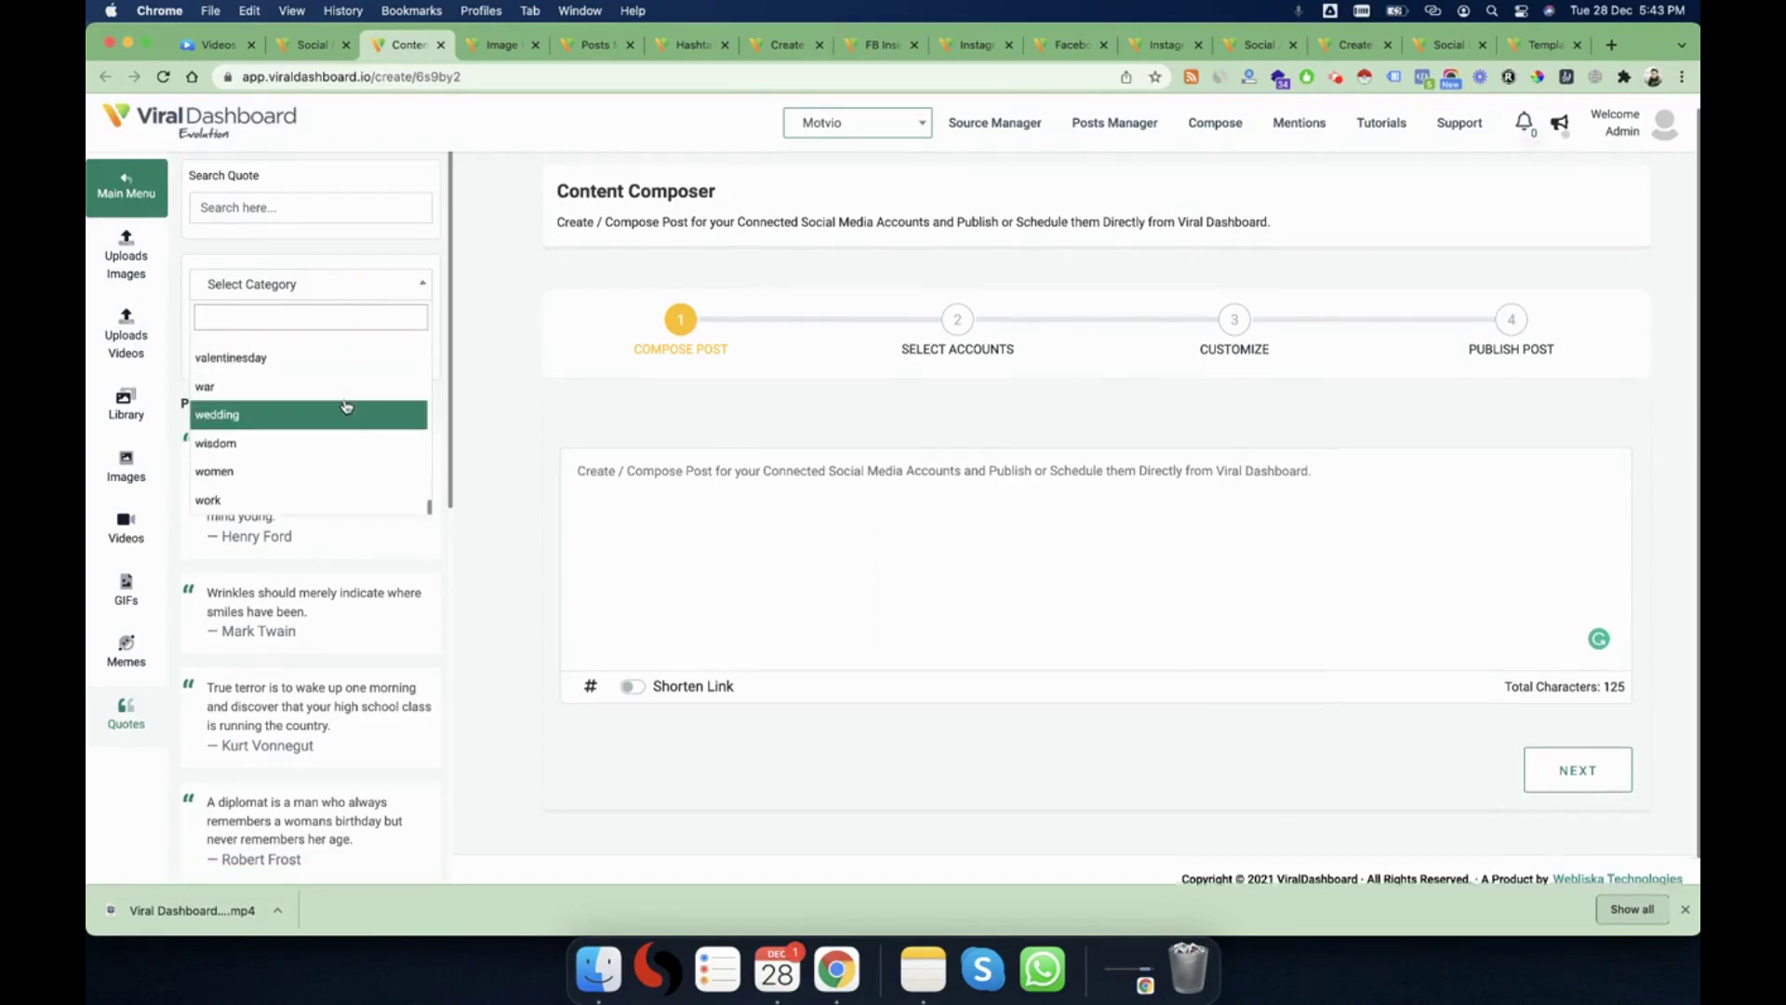
click(263, 415)
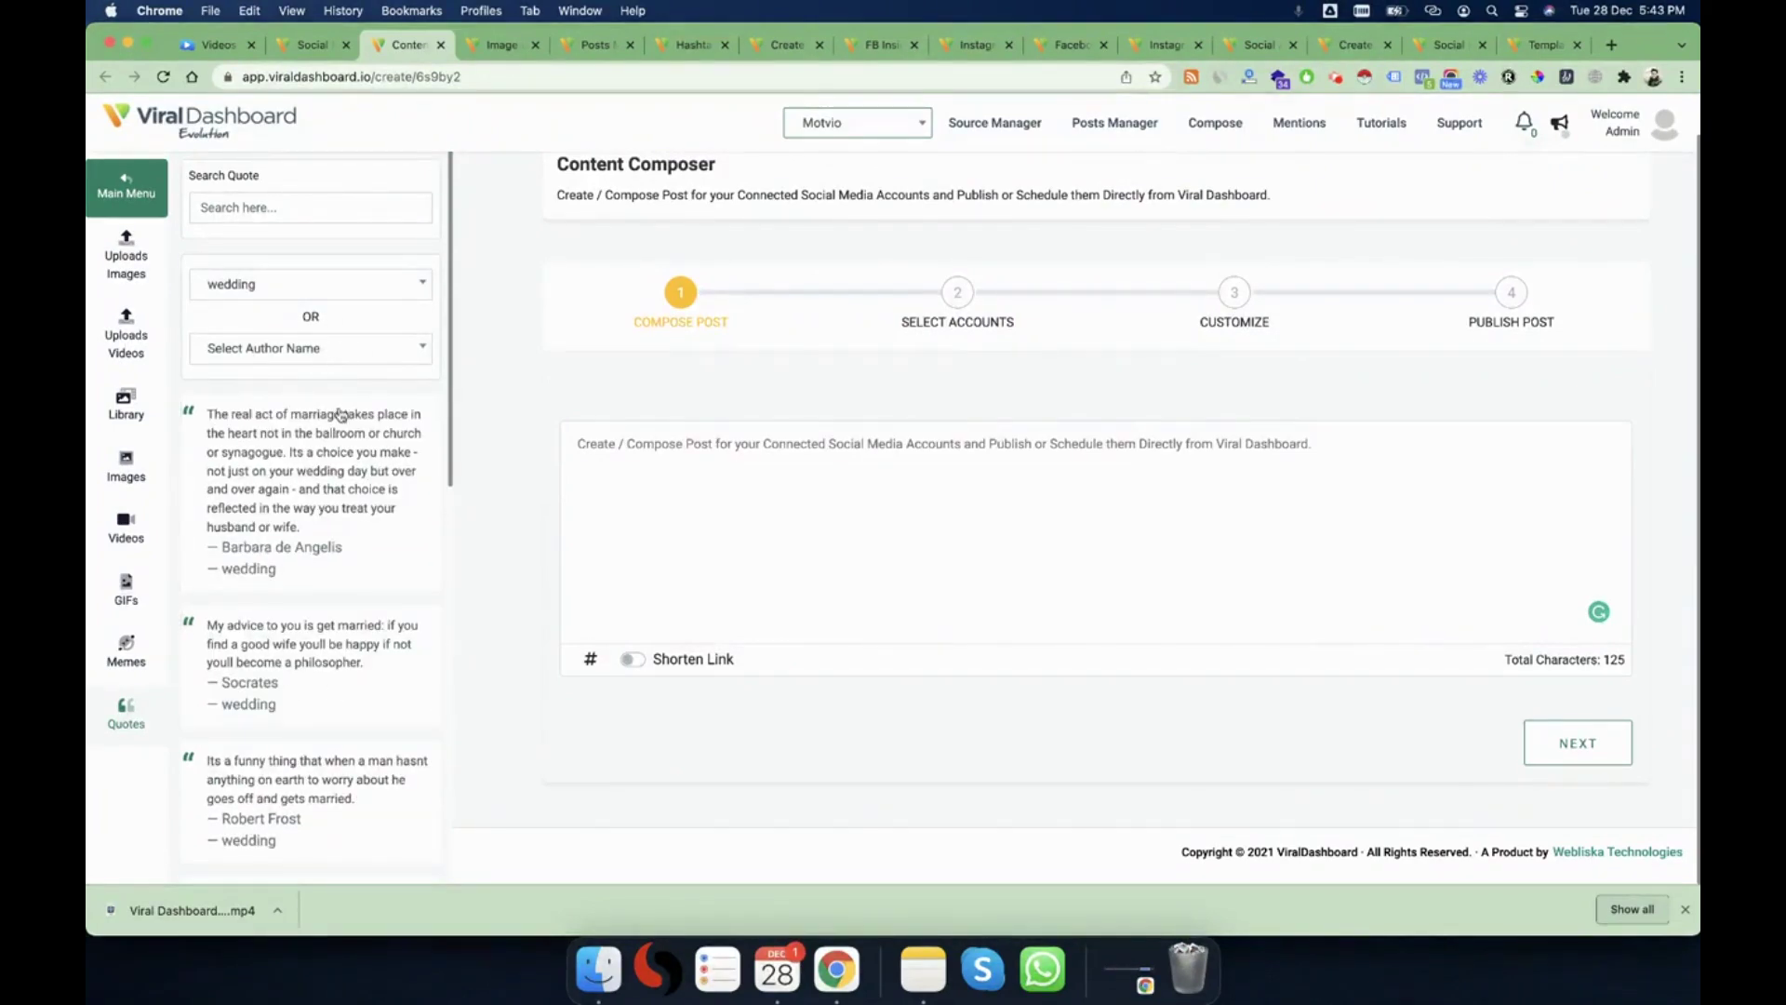
- Browse the quote author list without choosing one, and insert the Socrates wedding quote as the post text
click(354, 360)
click(354, 359)
click(329, 347)
scroll(284, 480, down, 10)
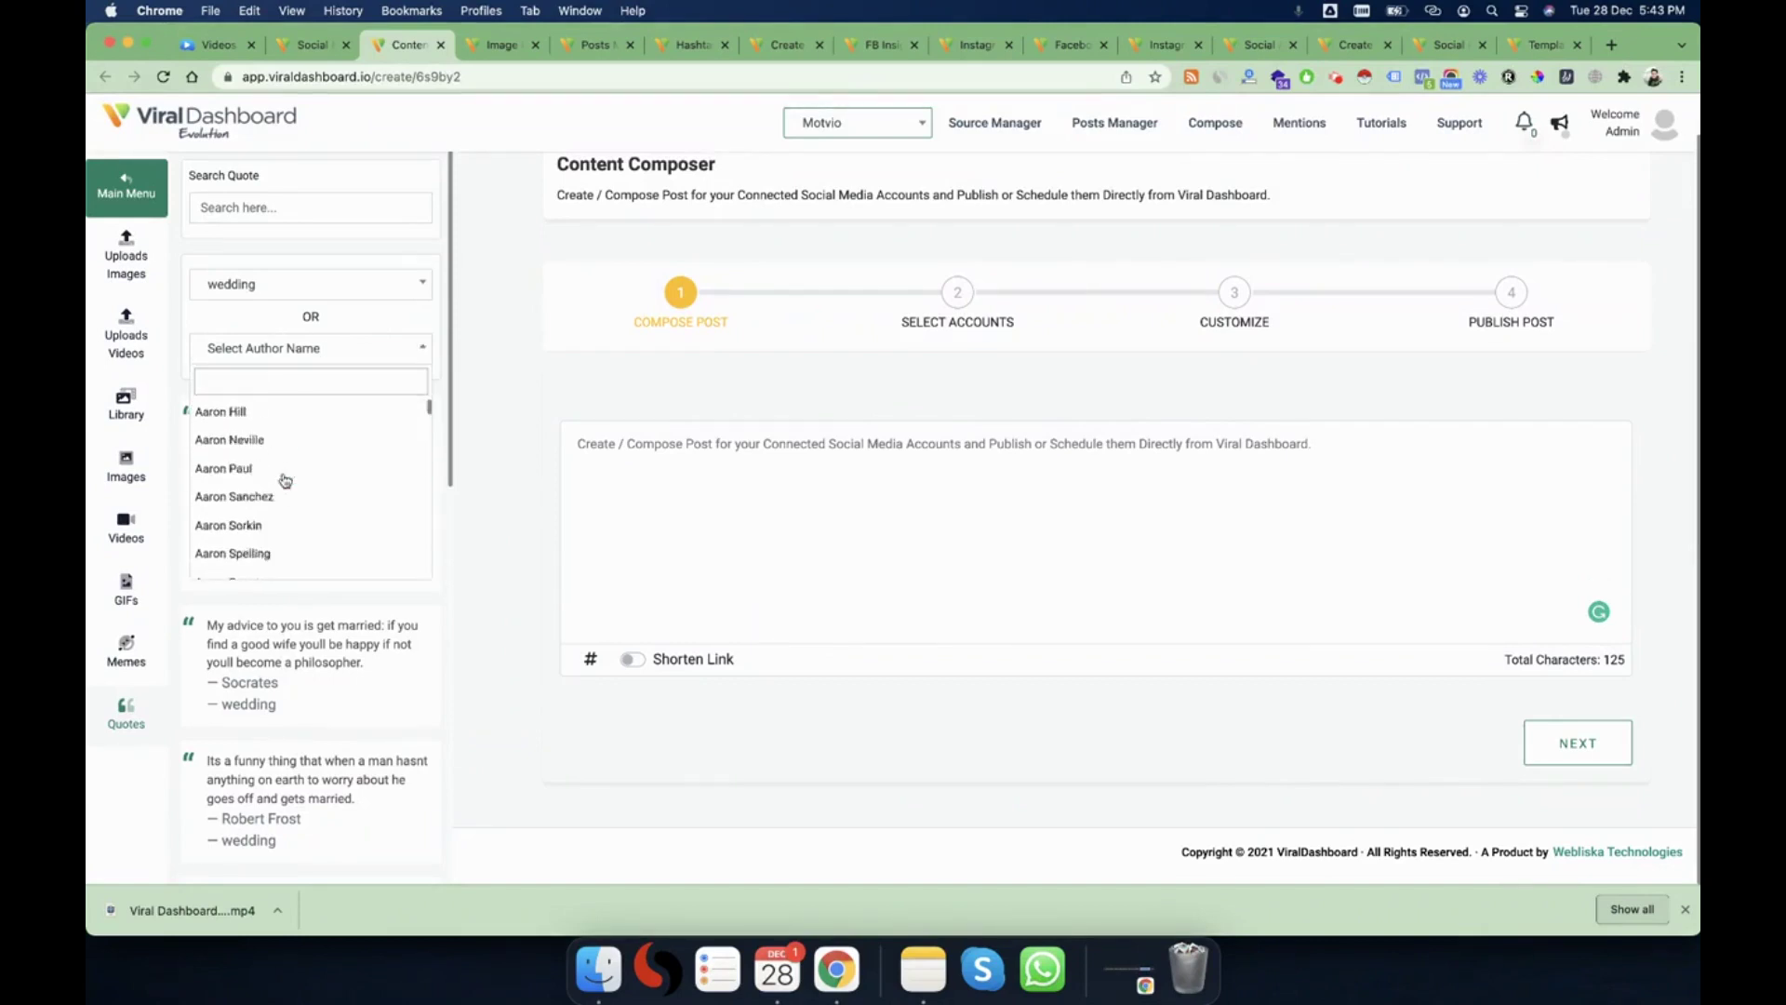
scroll(285, 480, down, 15)
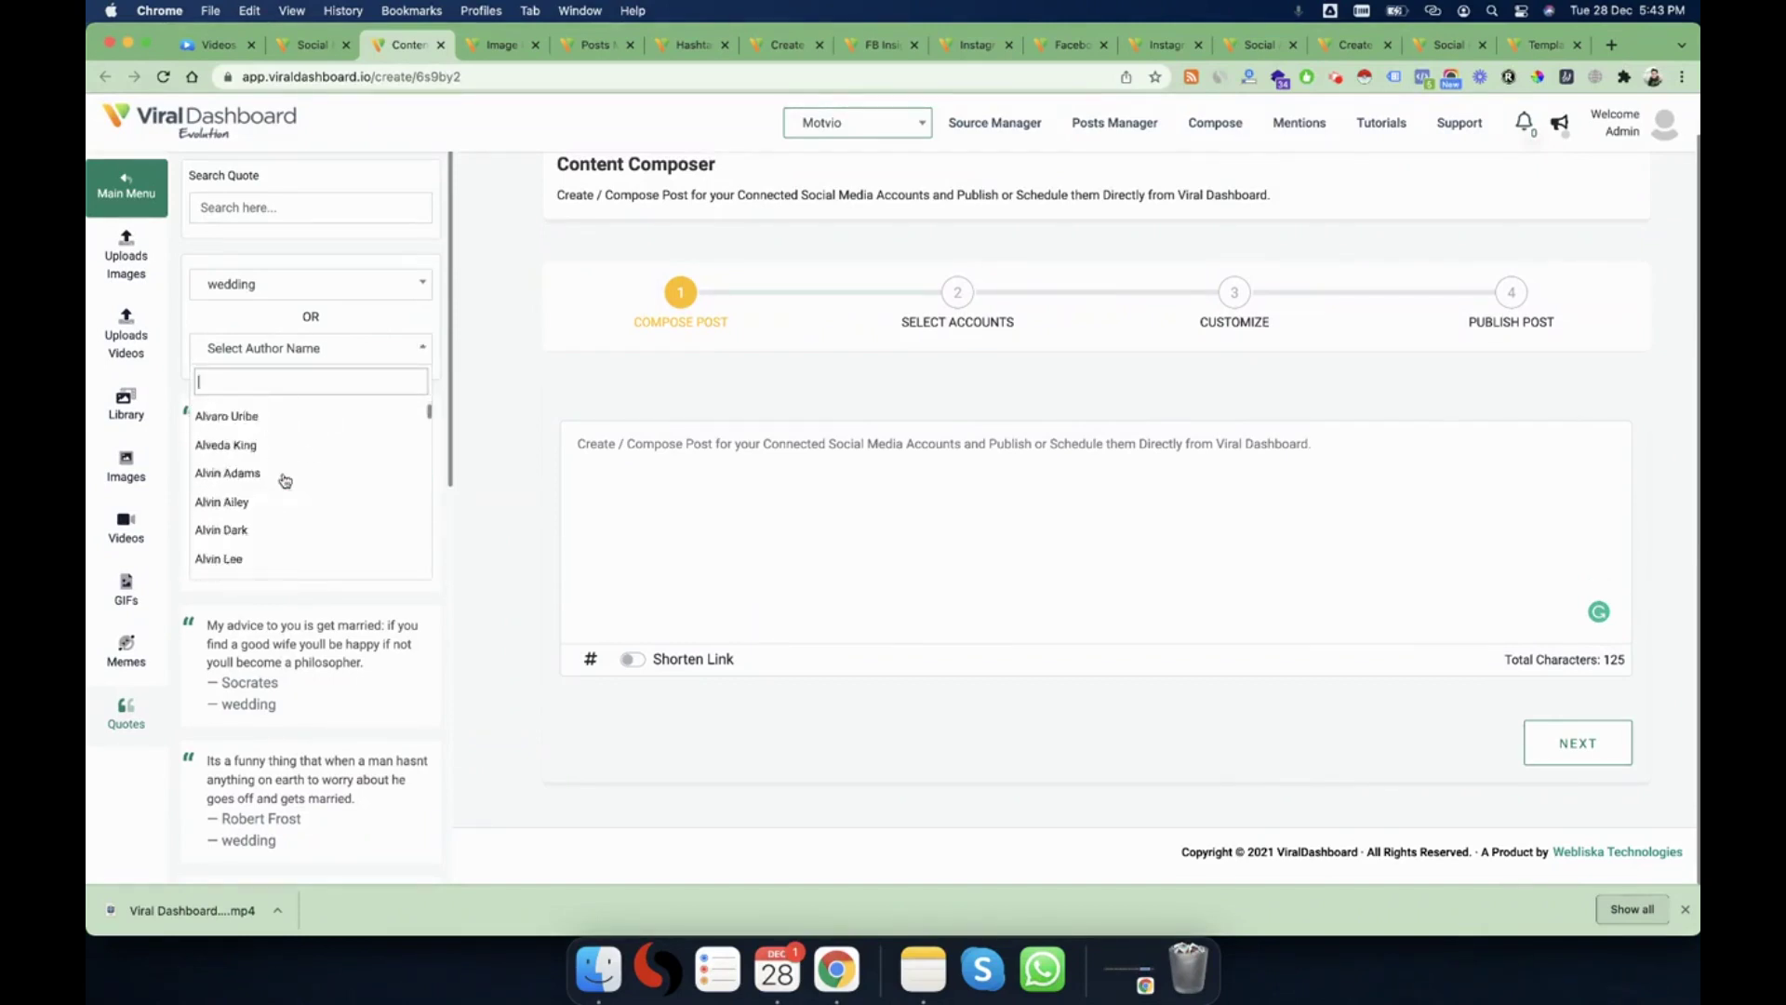
click(444, 320)
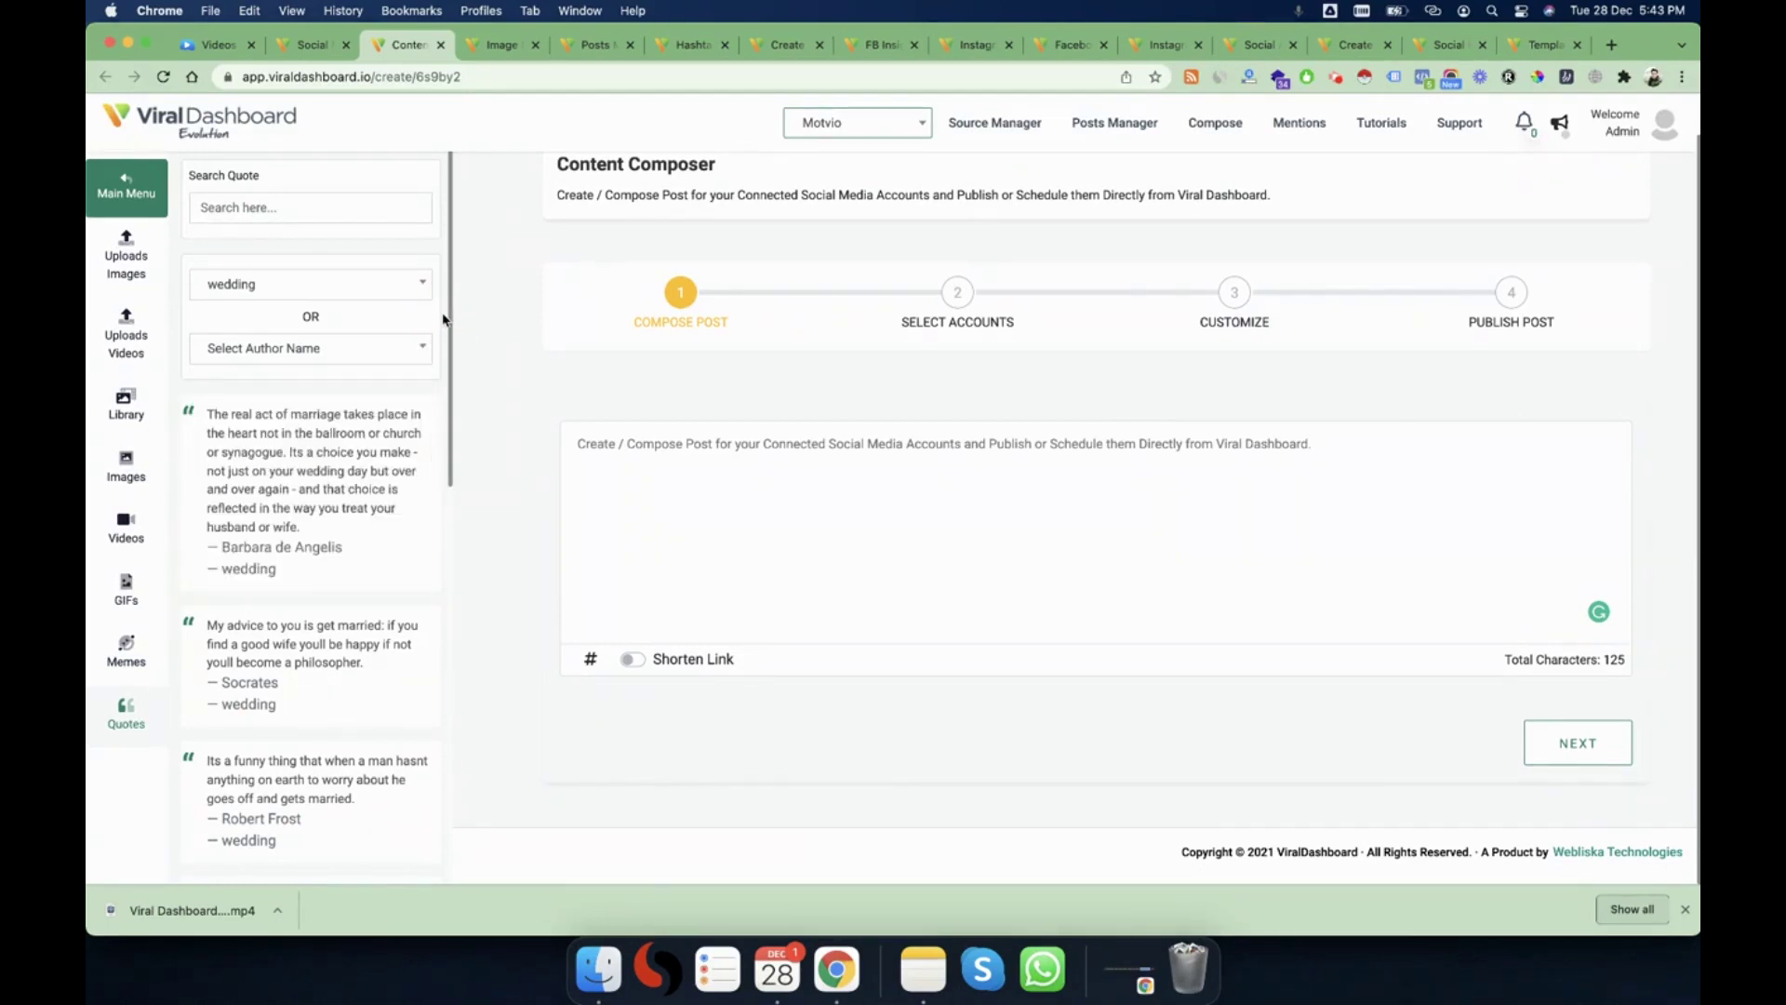
click(255, 642)
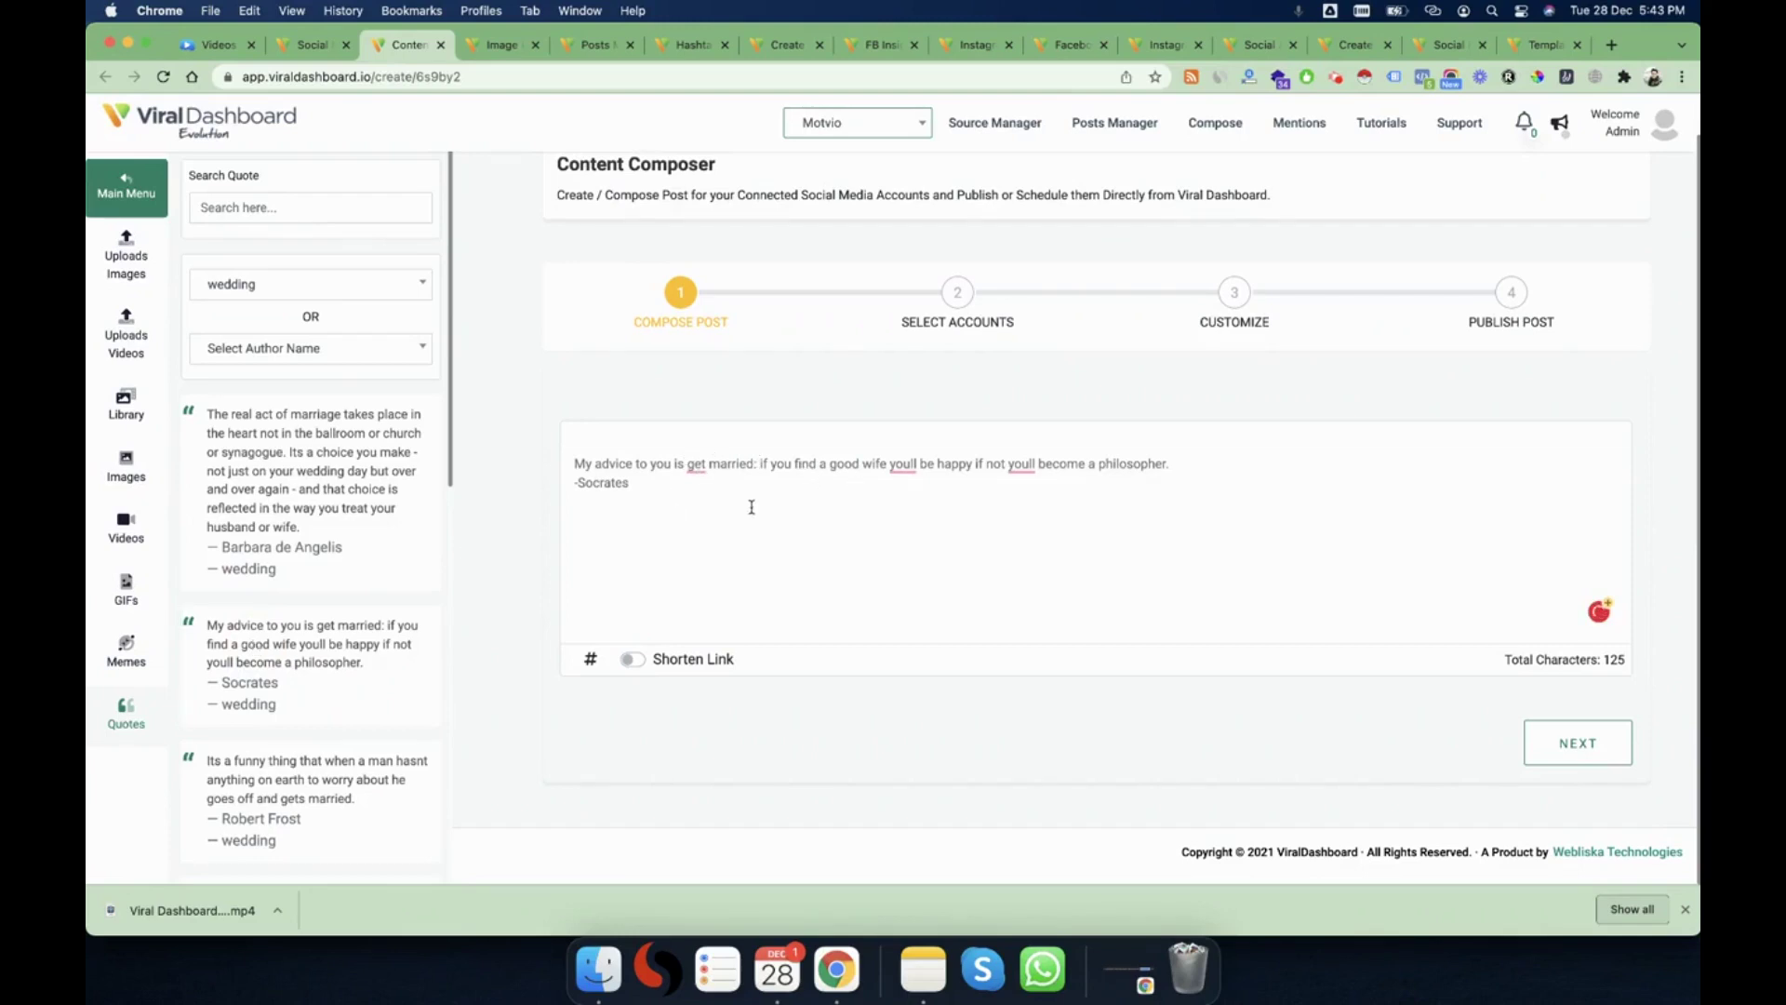
- Review the uploads and image library sources, and attach the dark gaming-setup photo from the stock images to the post
click(124, 248)
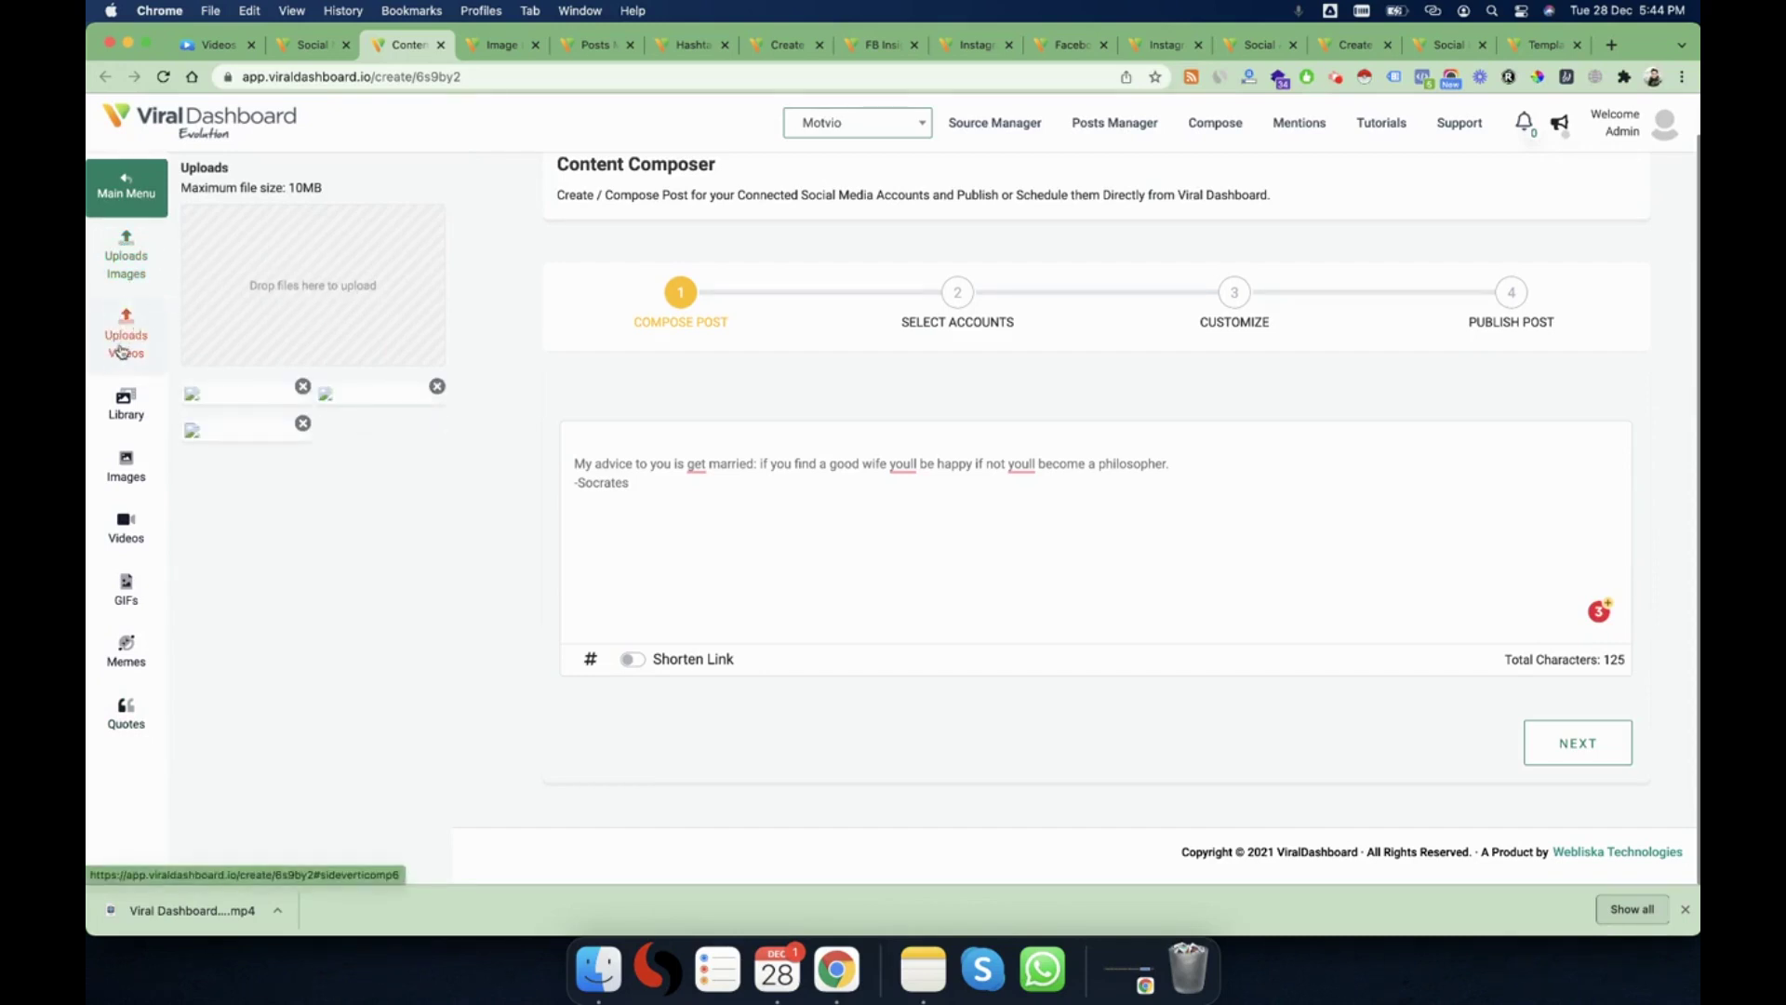
click(124, 405)
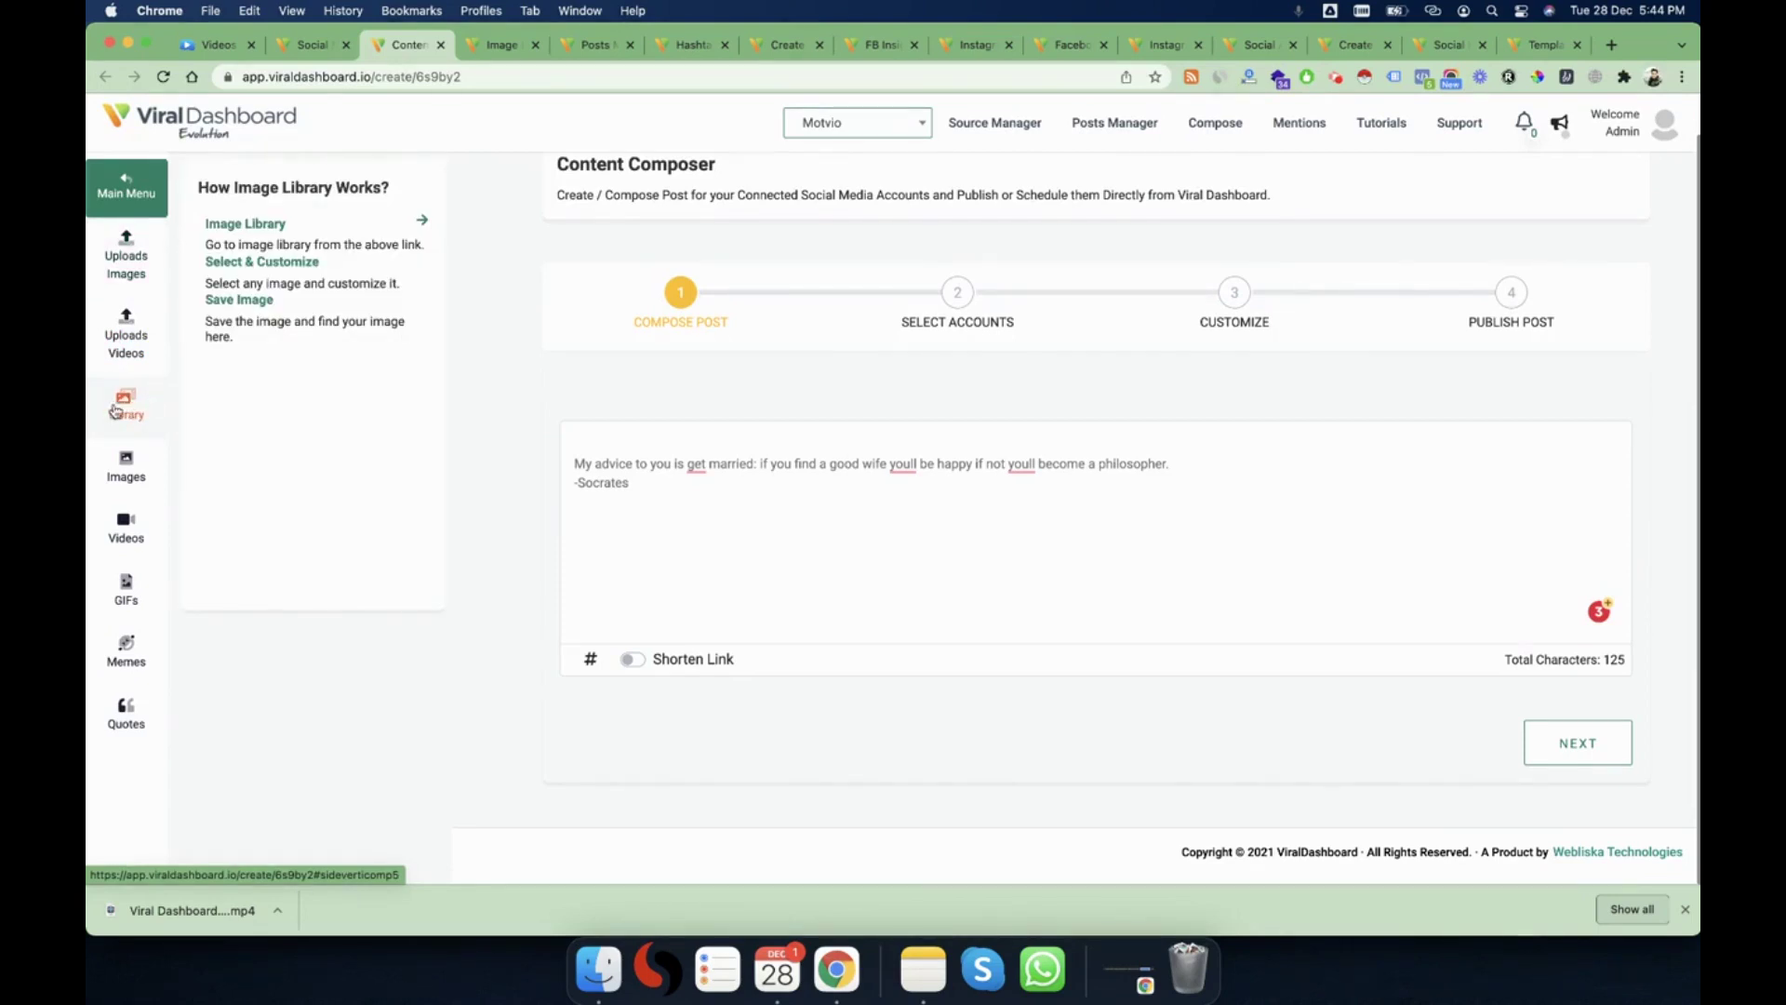
click(495, 44)
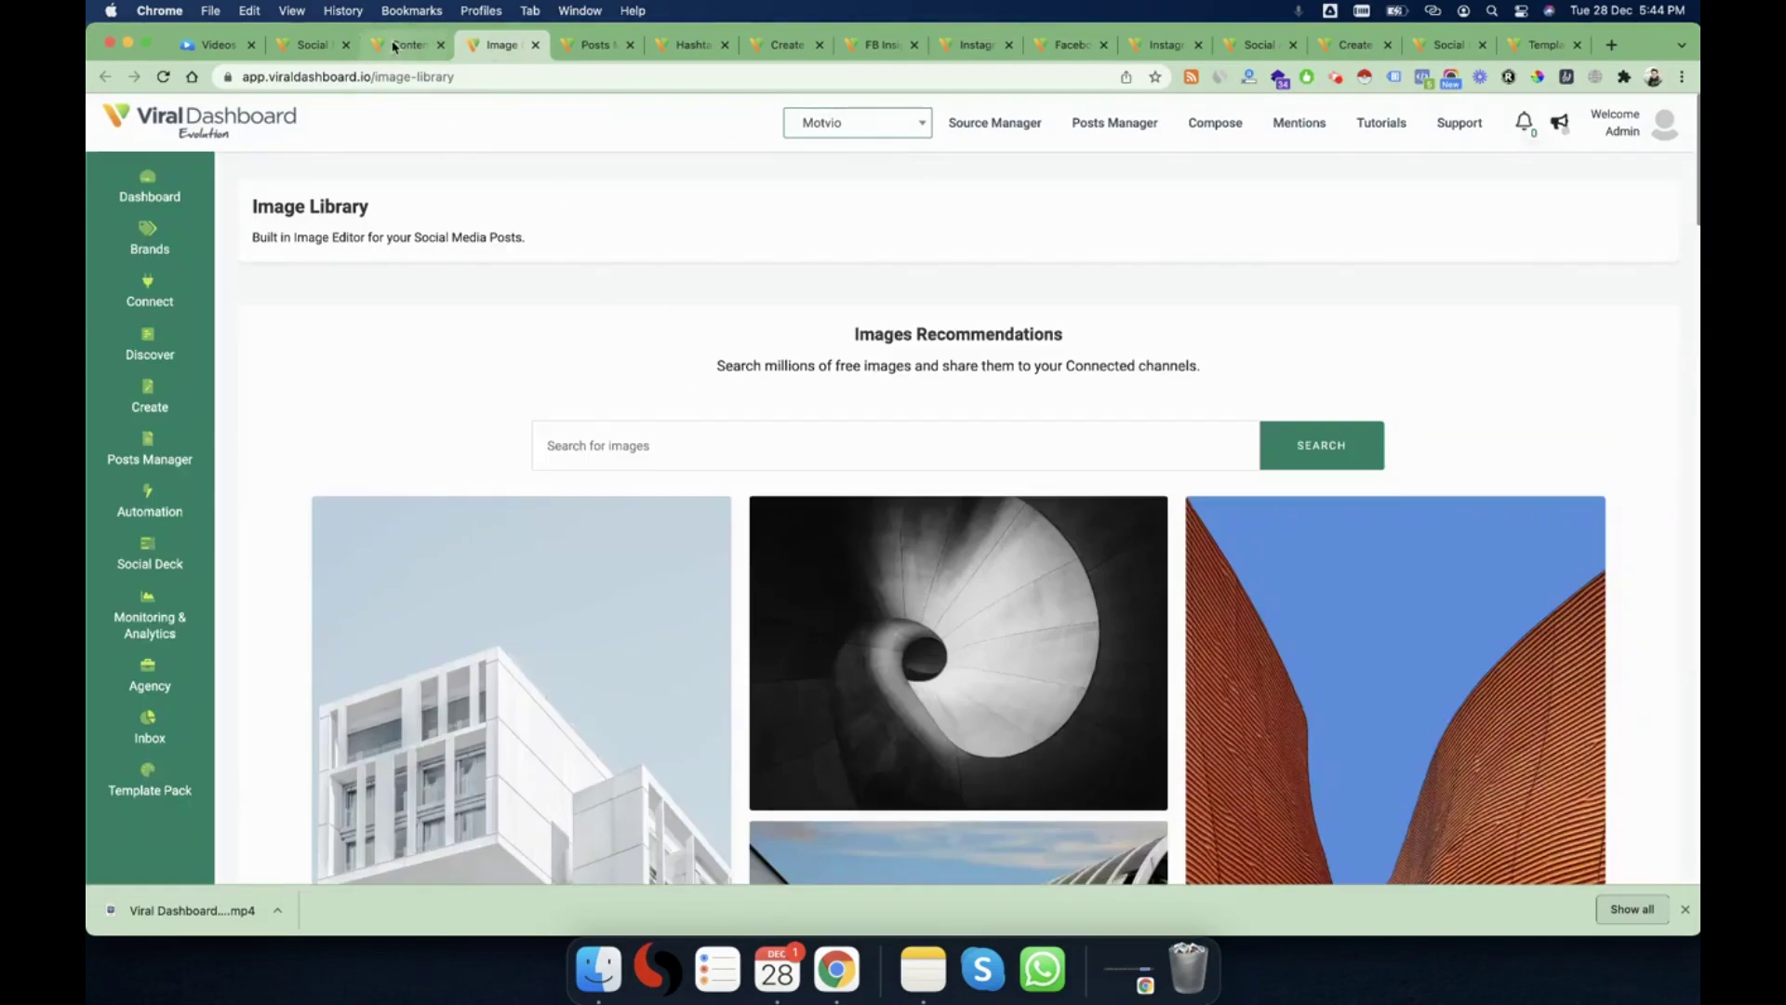
click(406, 44)
click(122, 475)
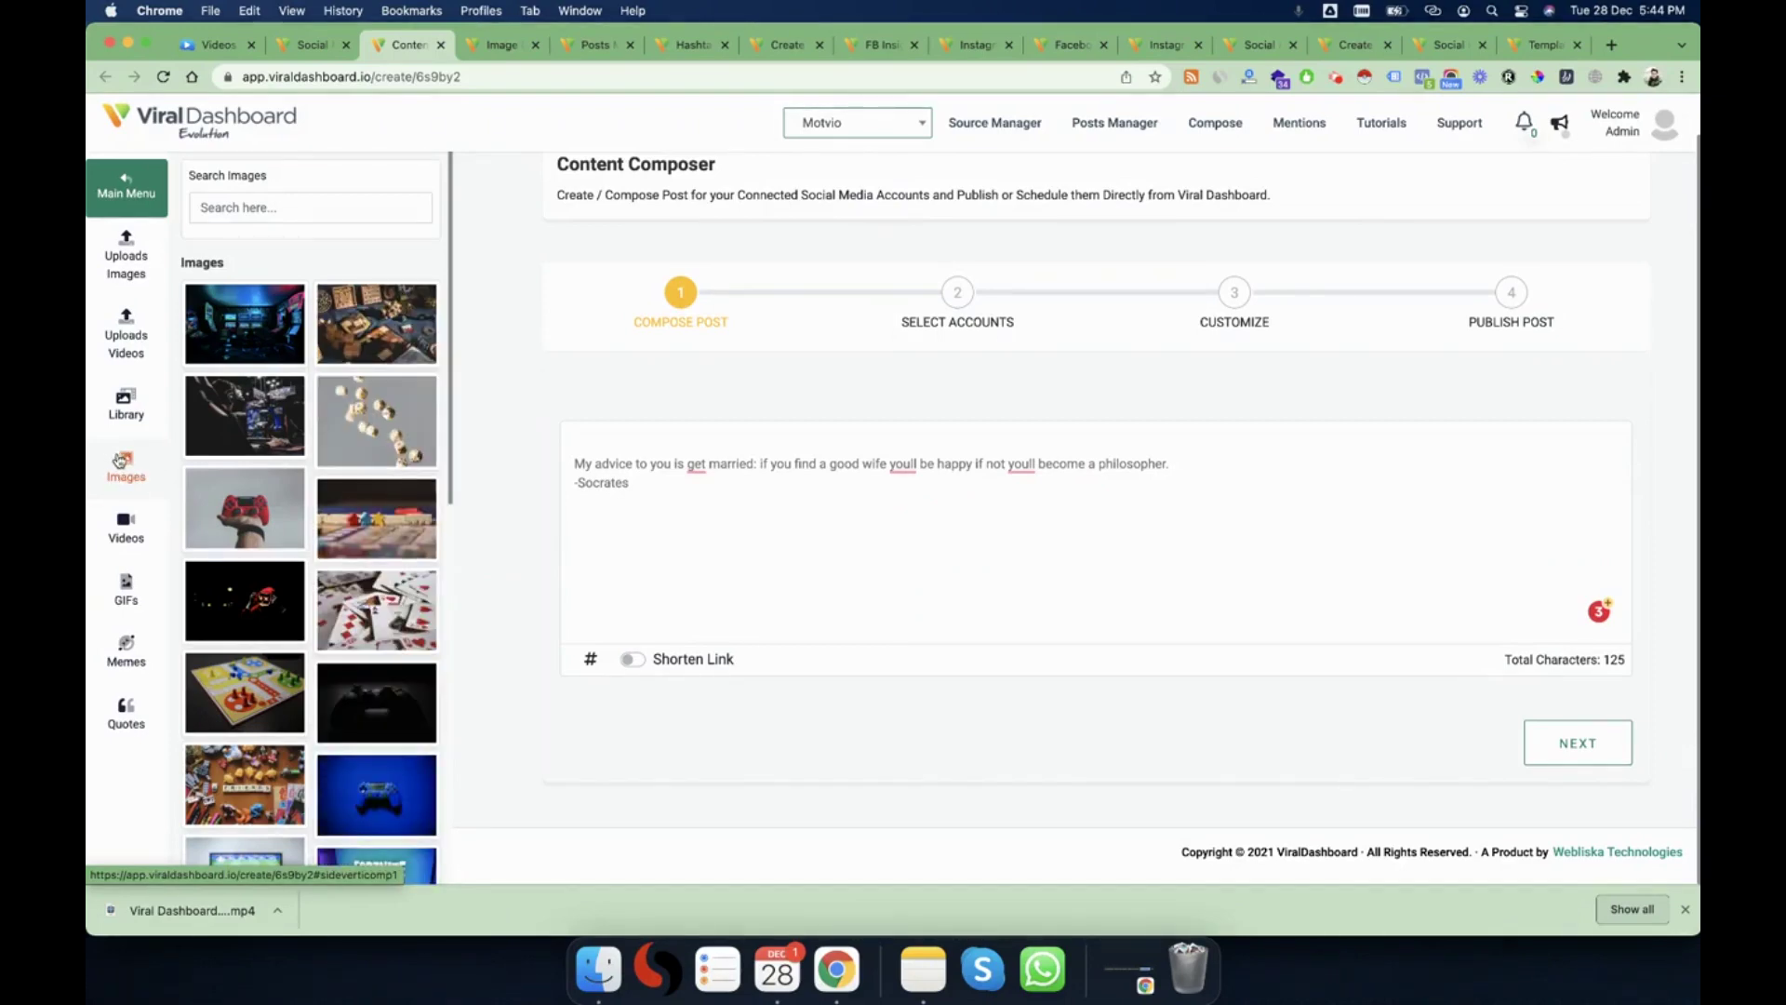
click(255, 440)
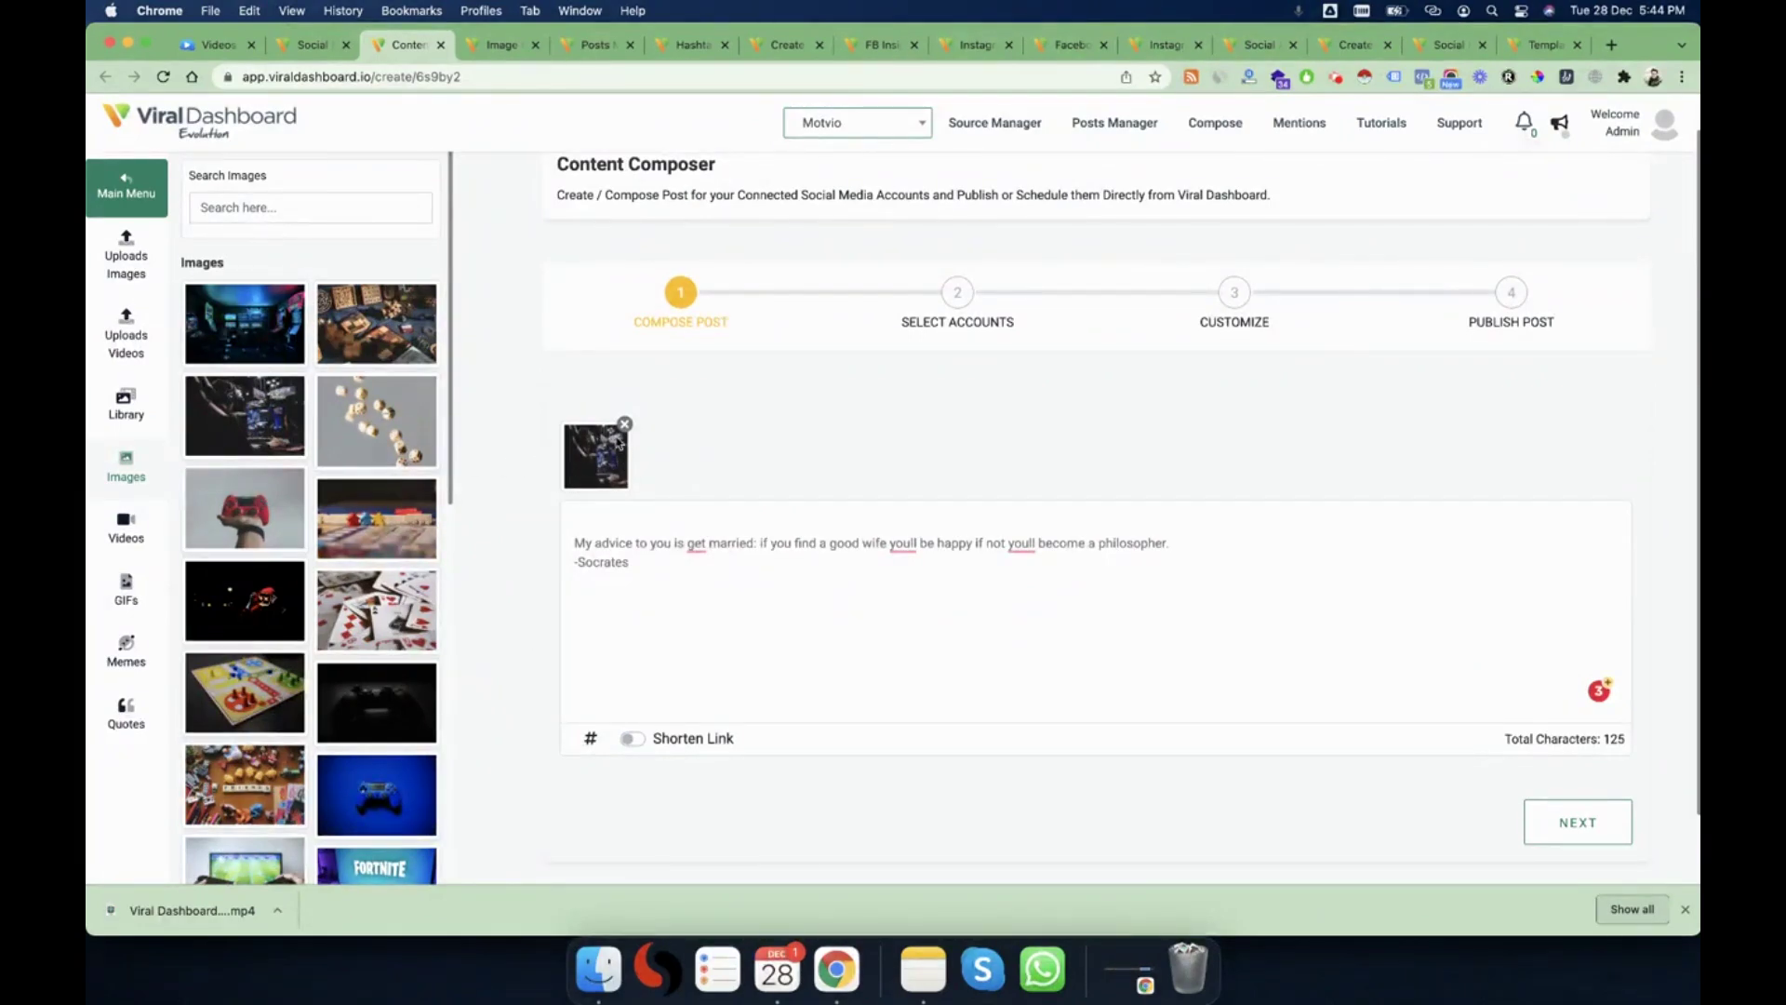
- Look through the videos, GIFs and memes offered for the post
click(145, 517)
click(314, 325)
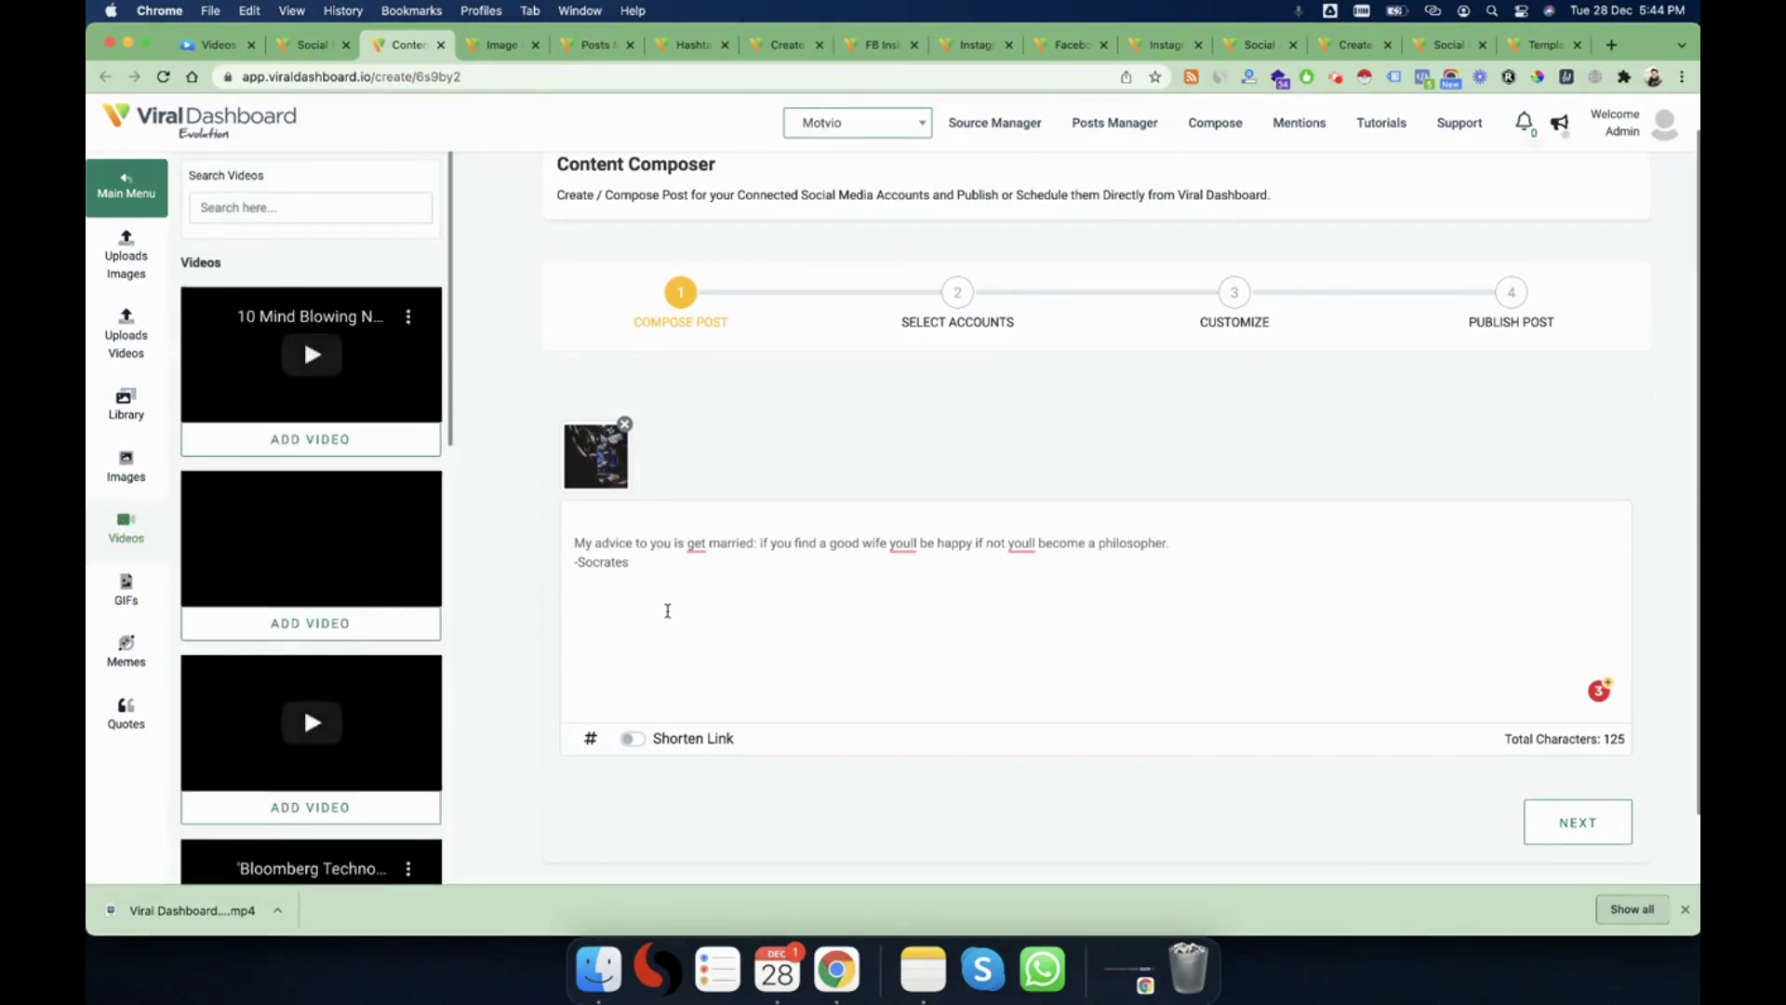
click(127, 583)
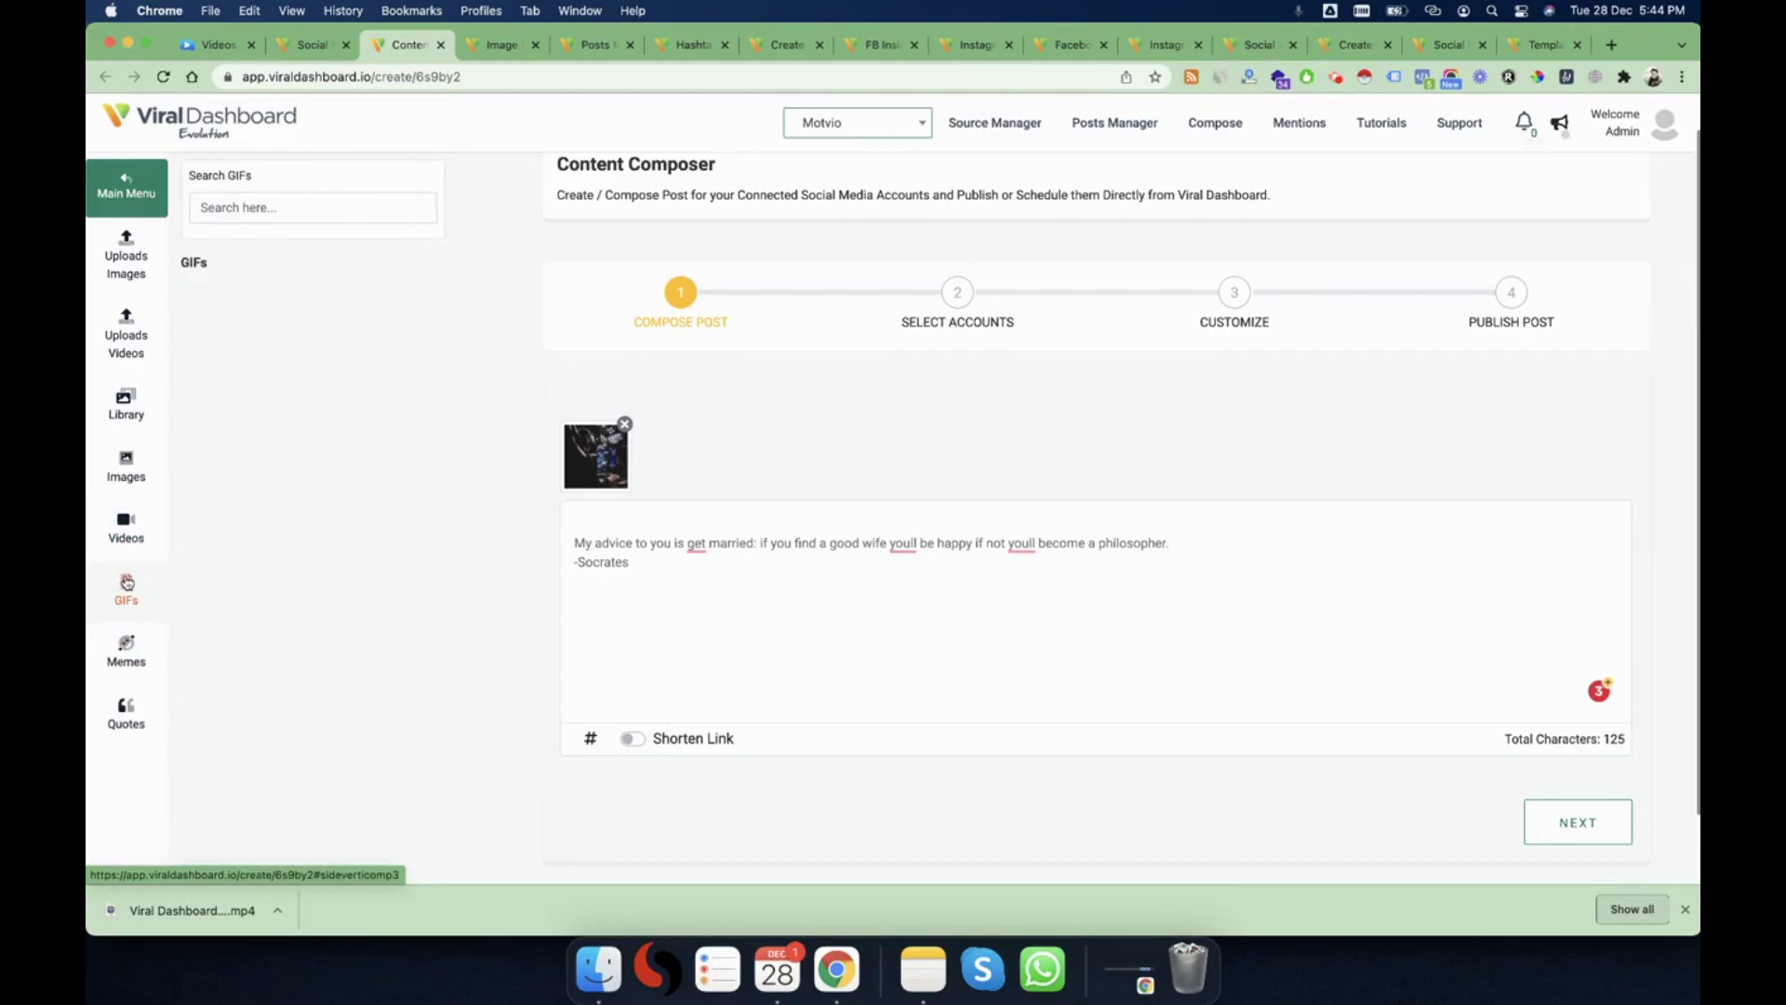
click(133, 651)
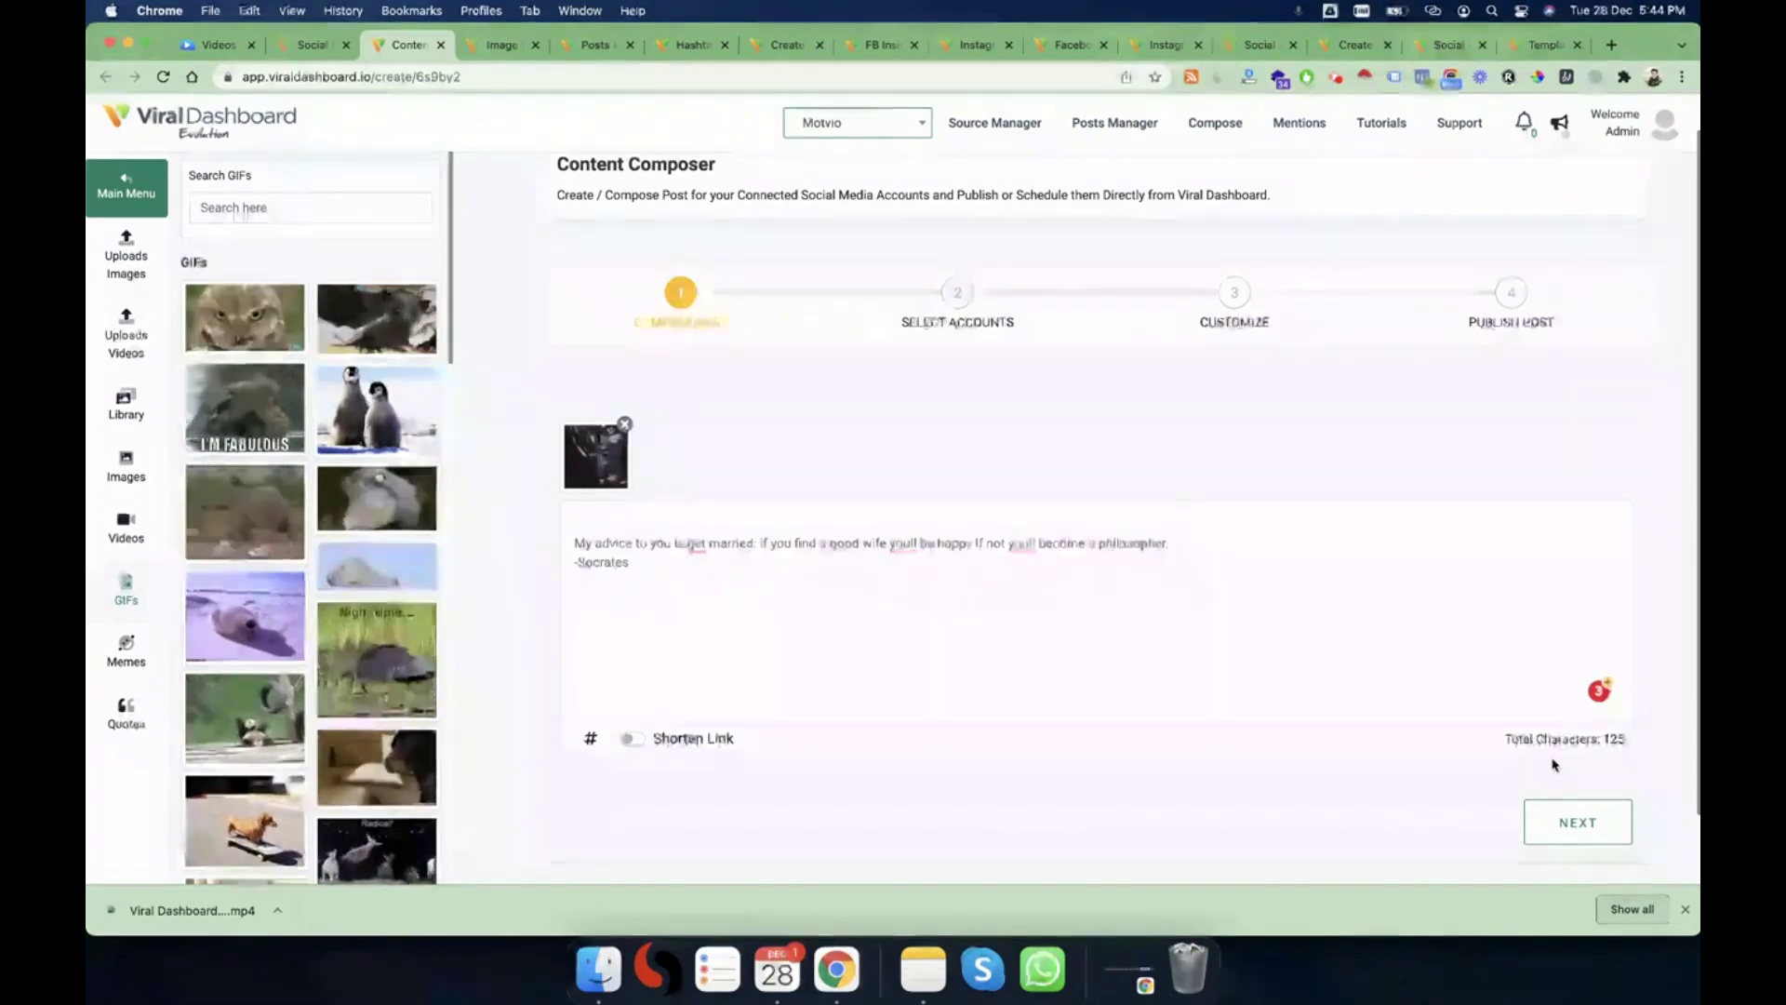
- Choose the Motvio Facebook page as the account for the post and continue to customization
click(1578, 823)
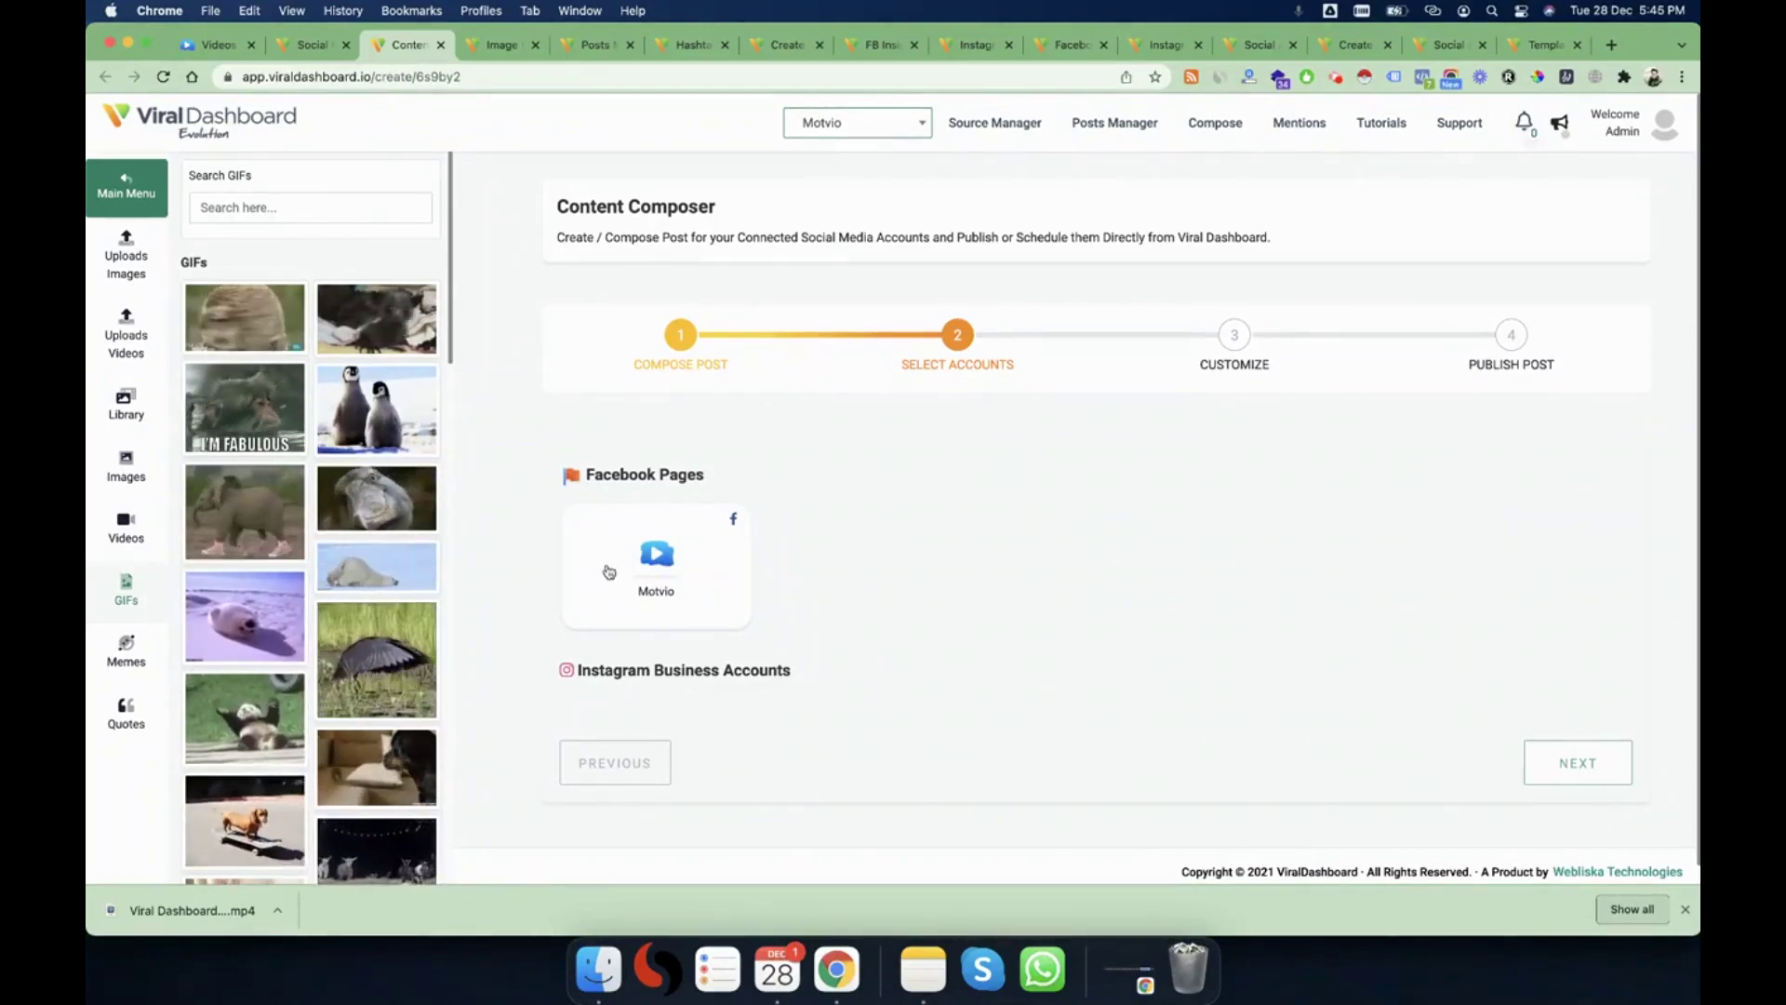
click(664, 570)
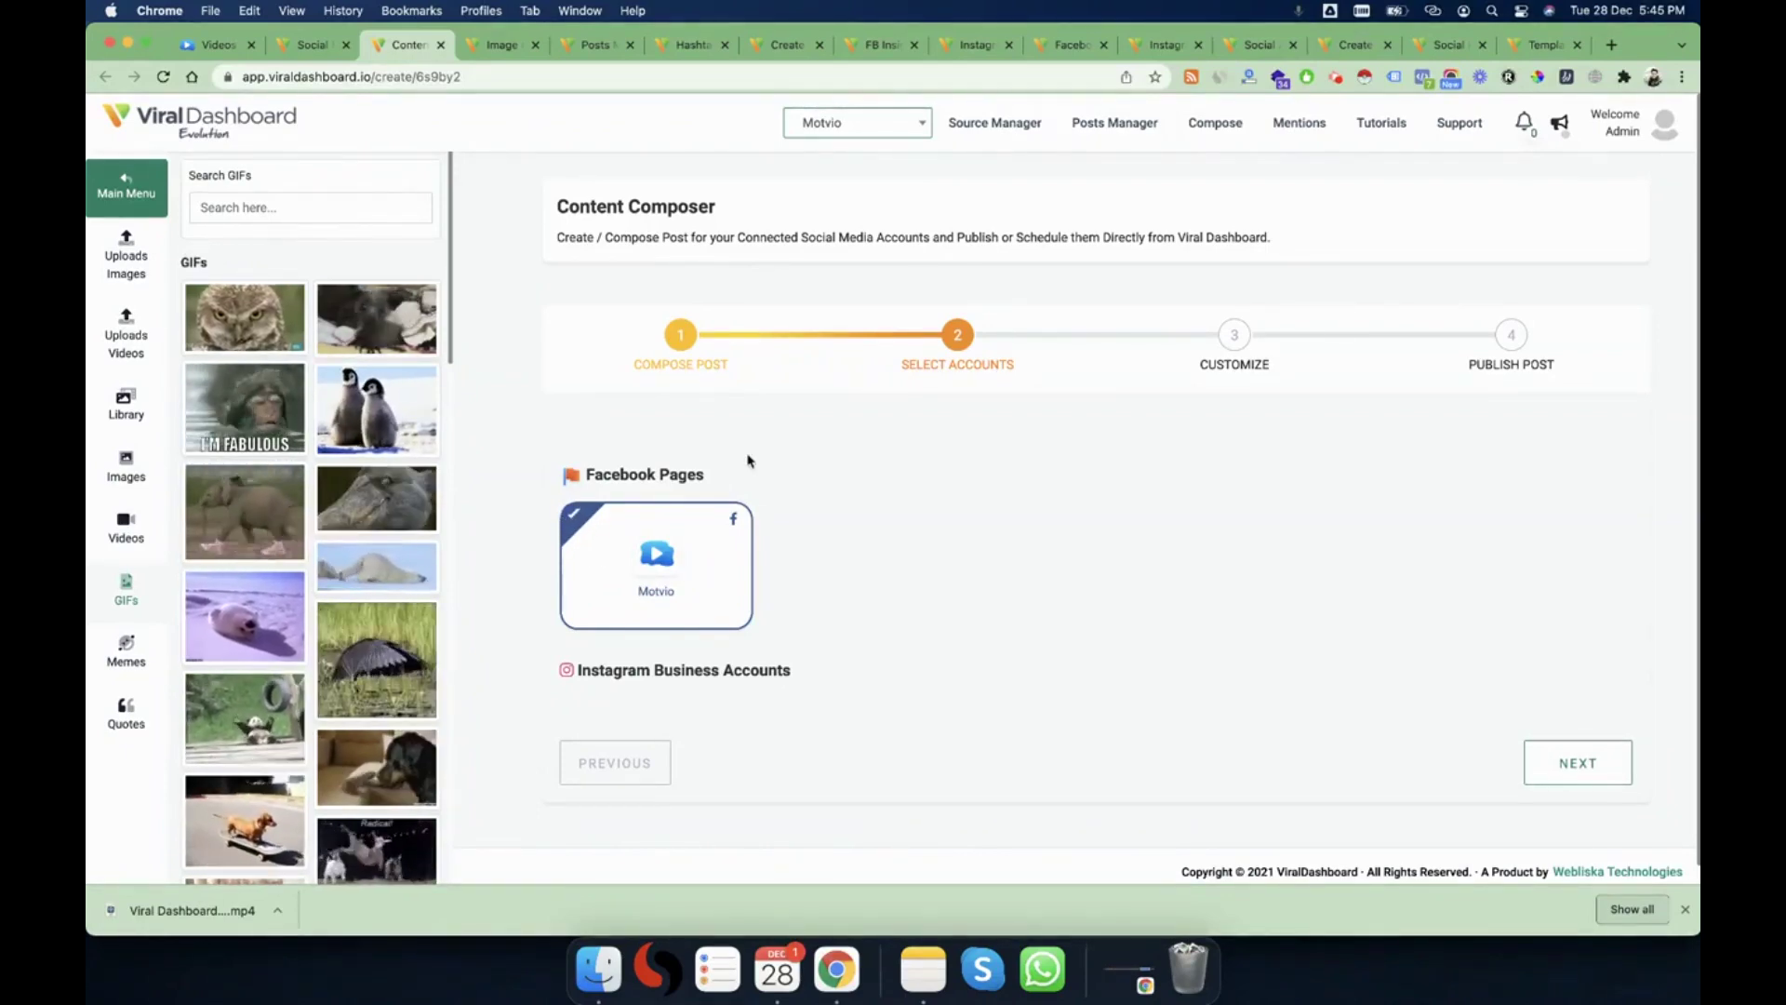
click(1603, 776)
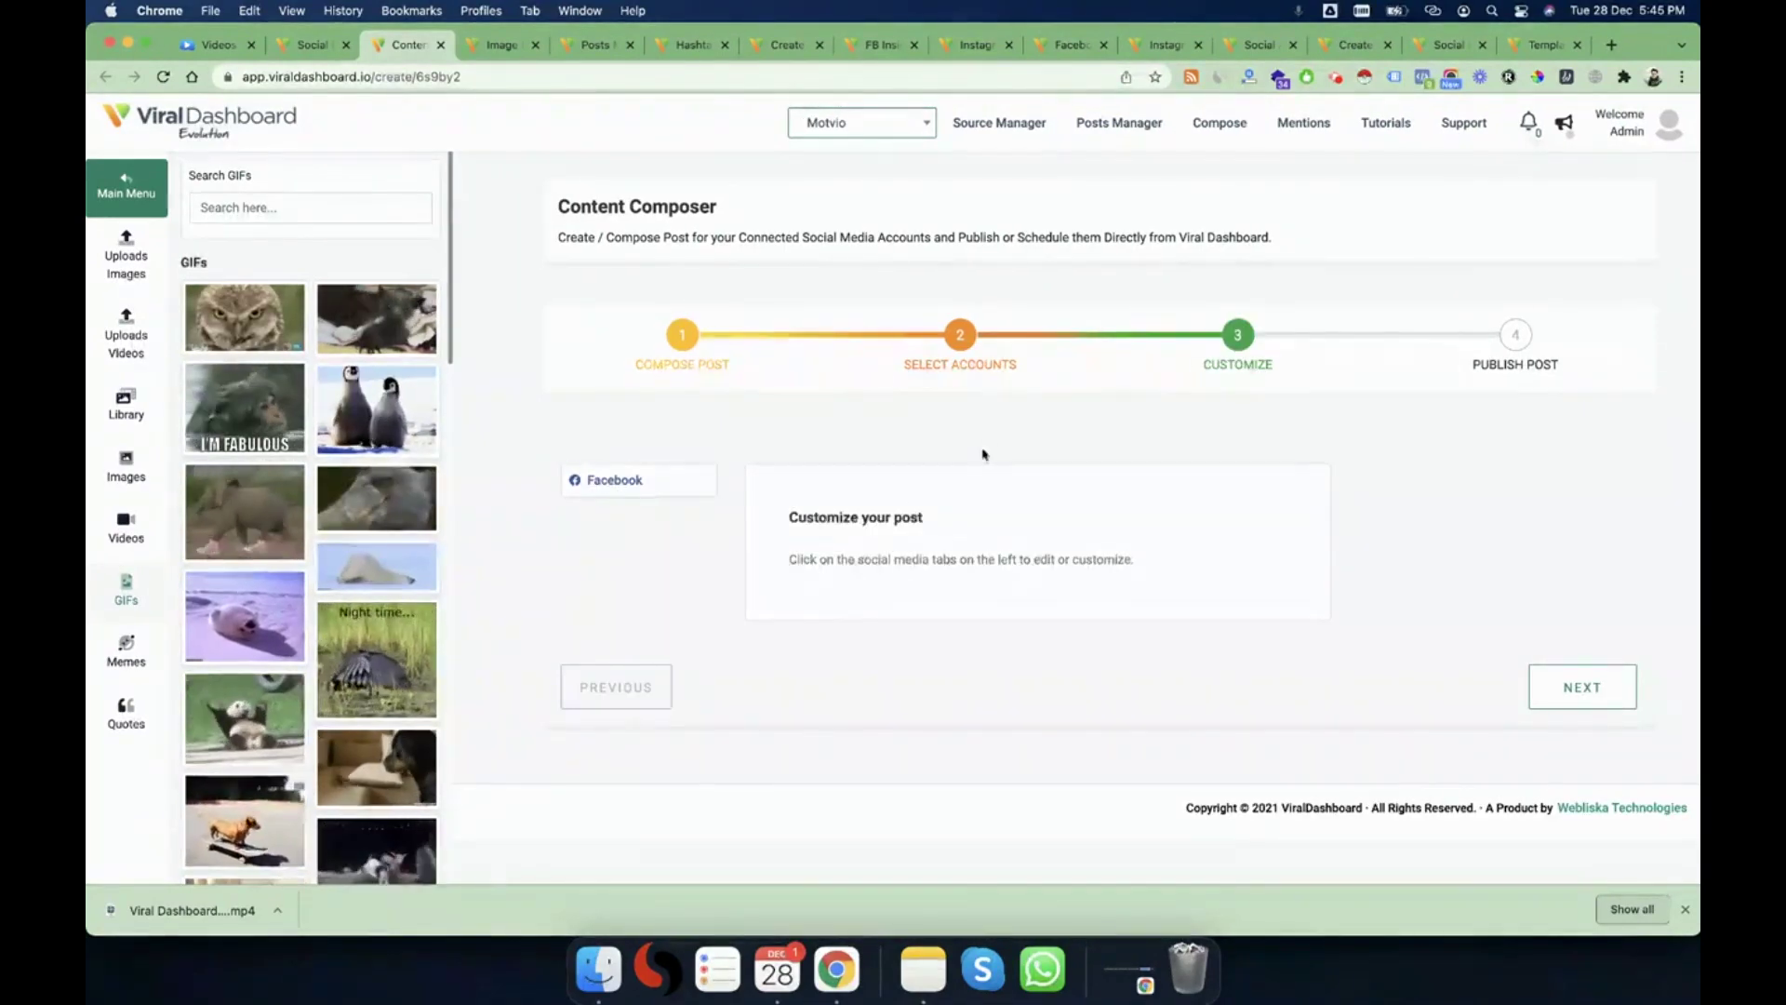
- Remove the blank line above the quote in the Facebook version of the post and continue to publishing
click(597, 485)
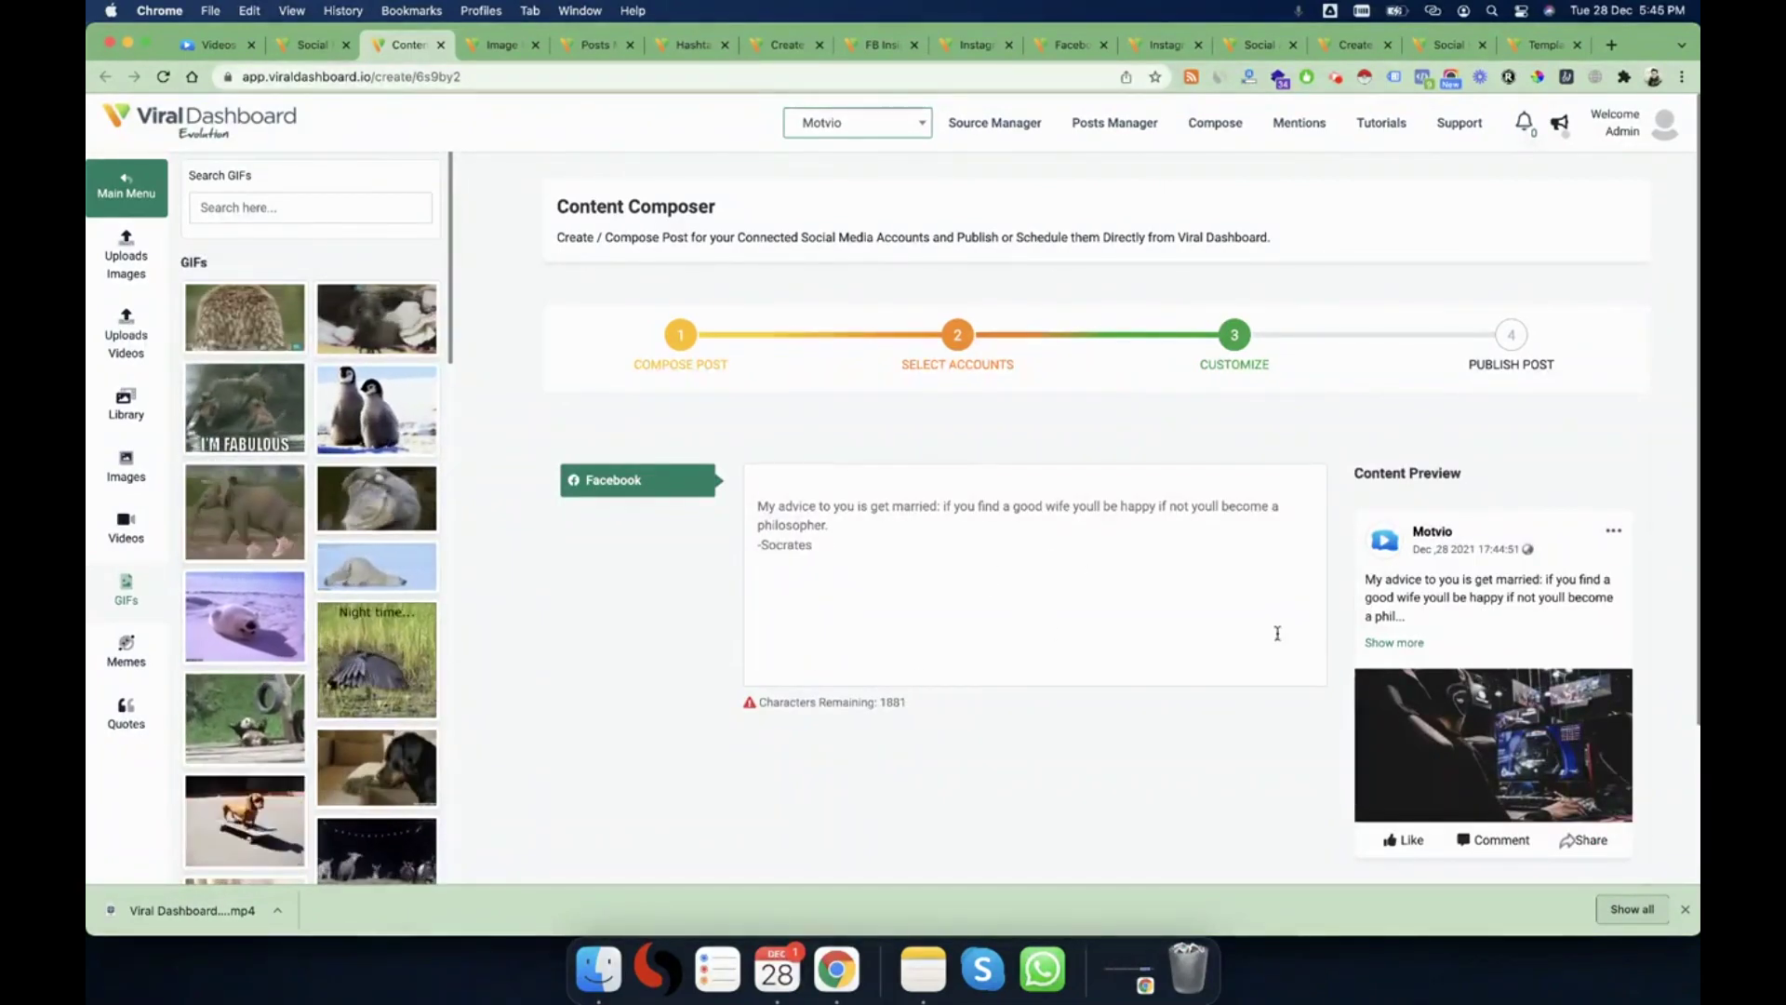
scroll(1277, 633, down, 2)
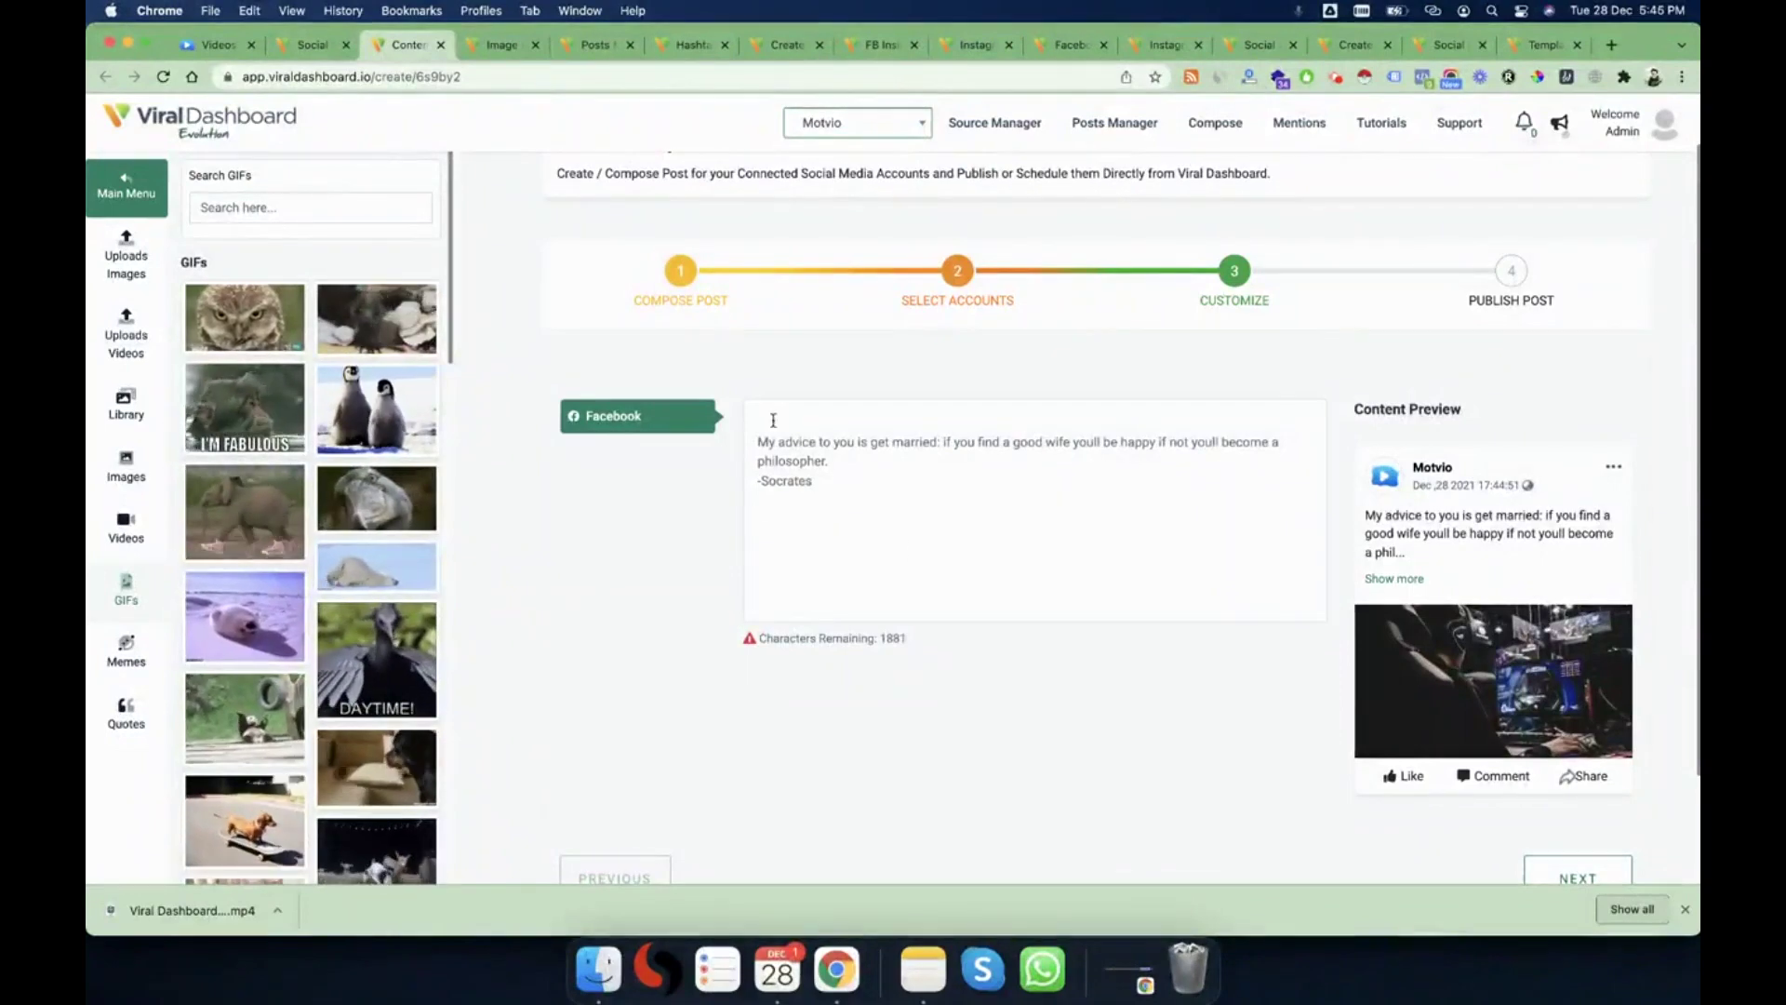
click(759, 444)
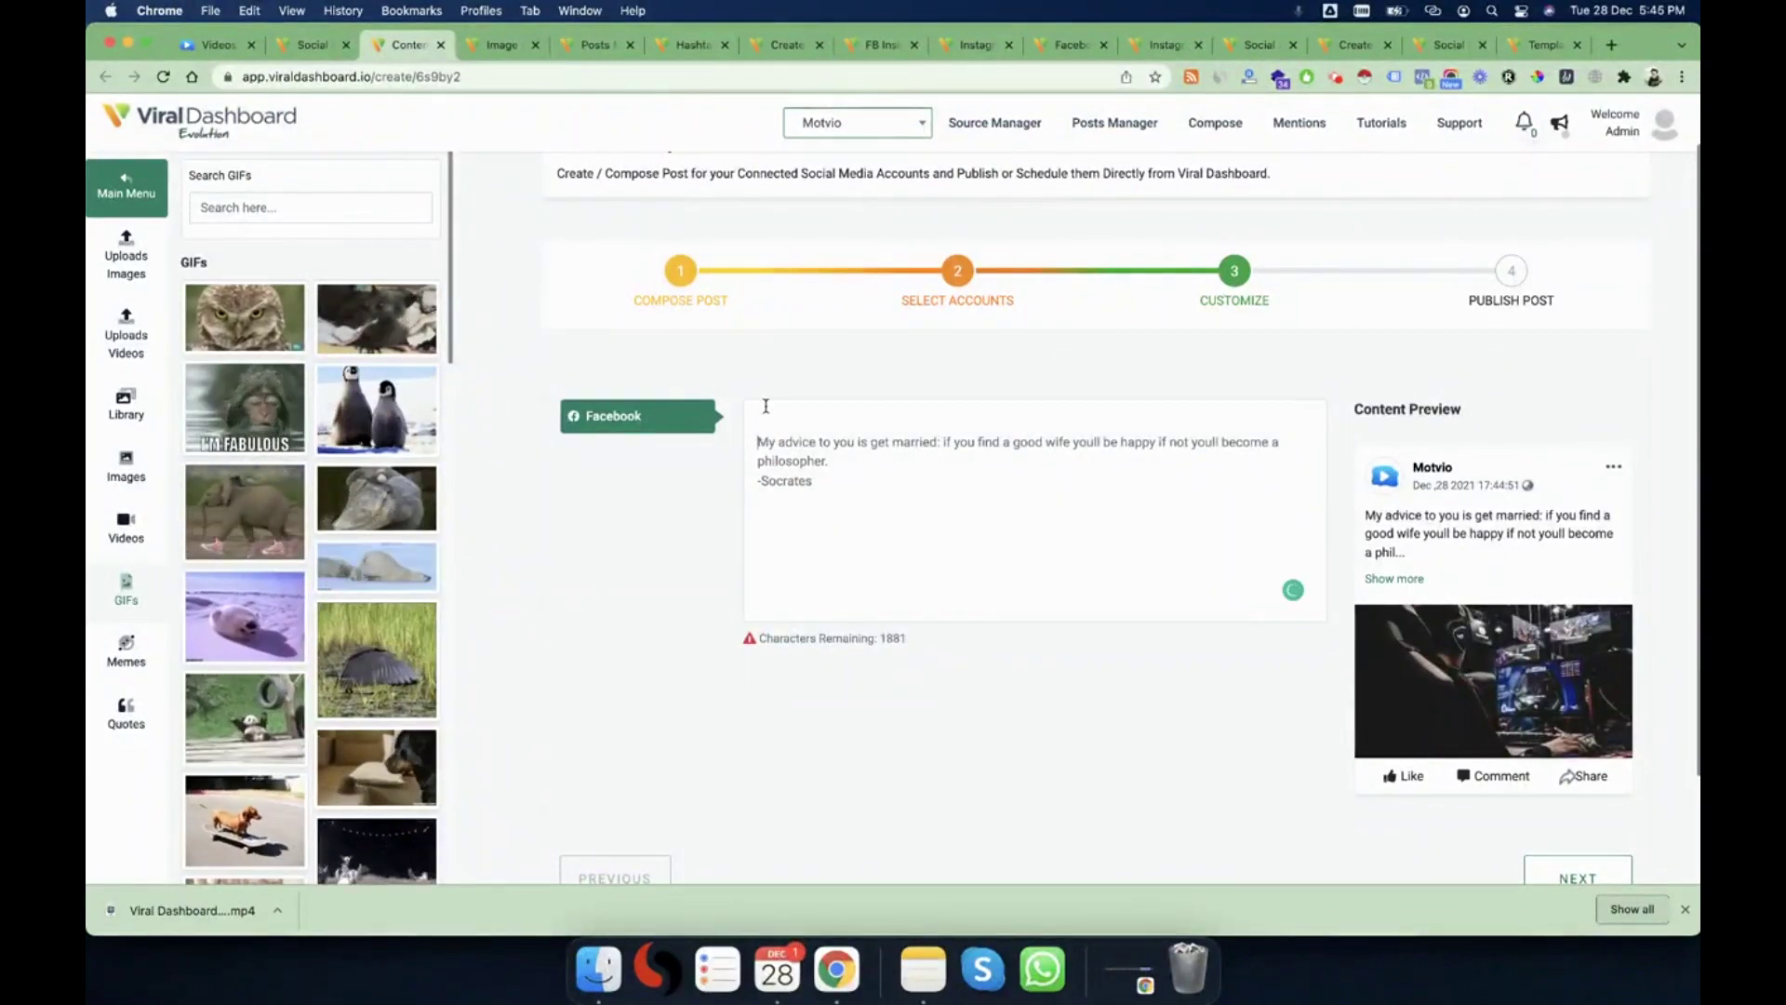
key(BackSpace)
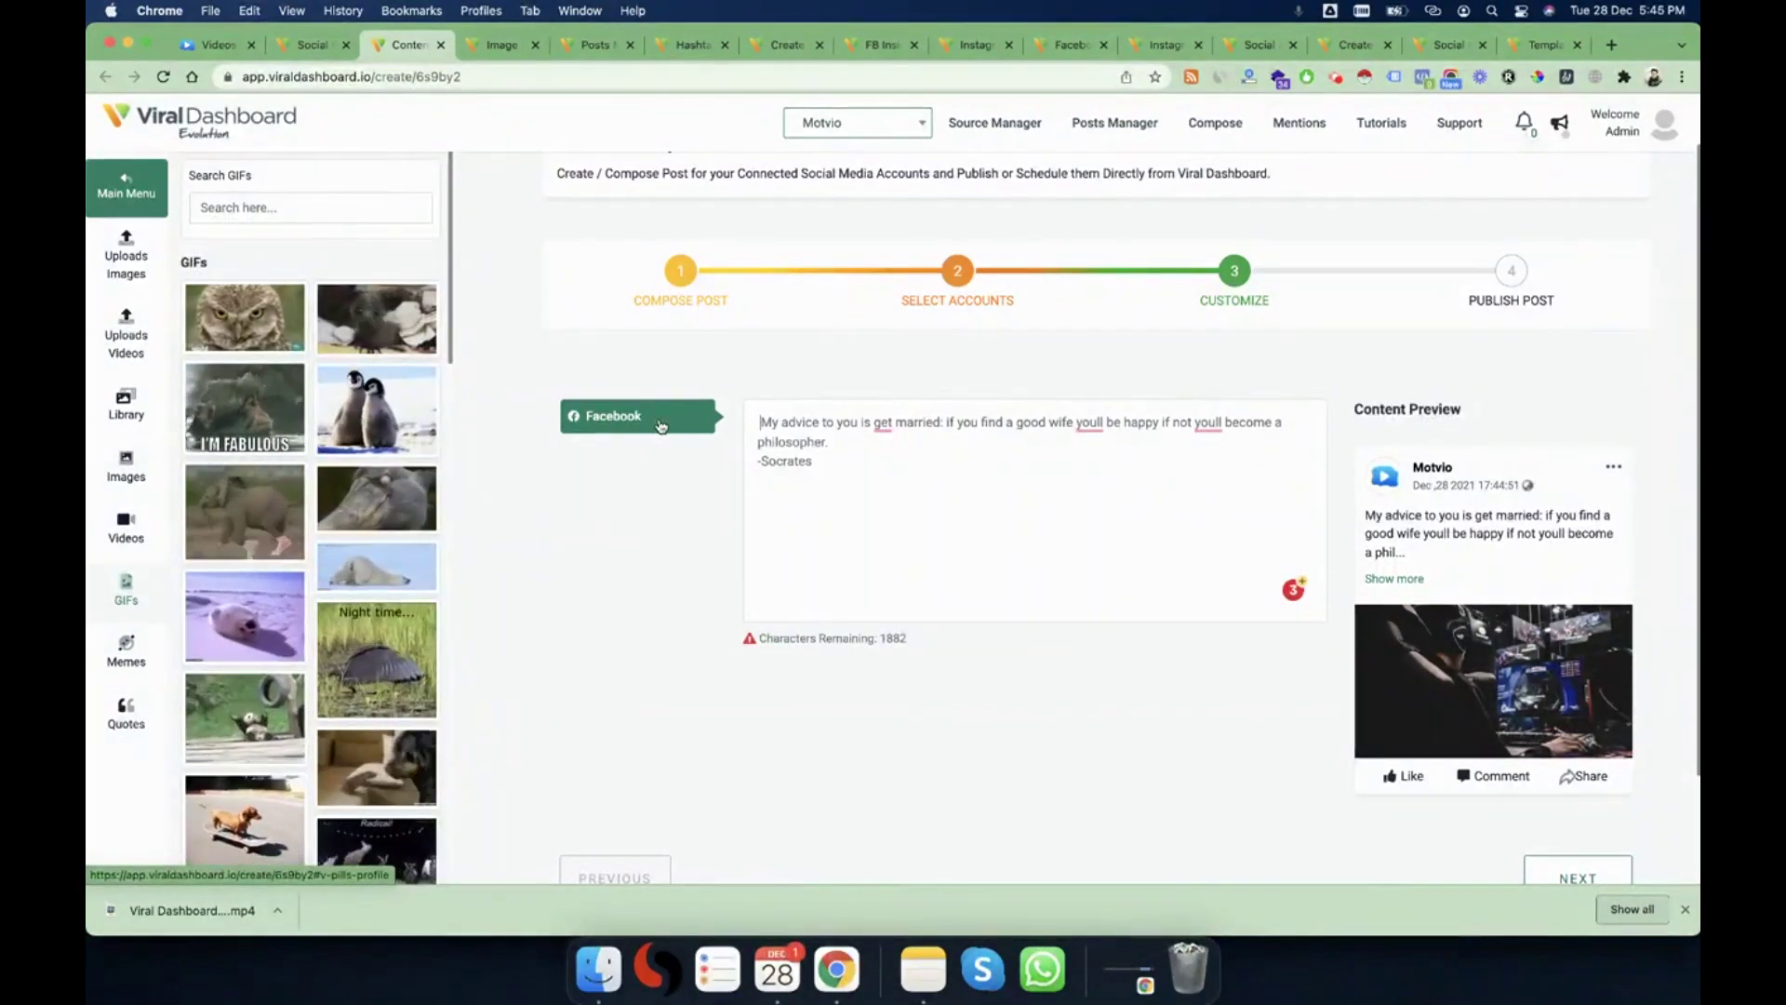
scroll(1272, 685, down, 2)
click(1577, 790)
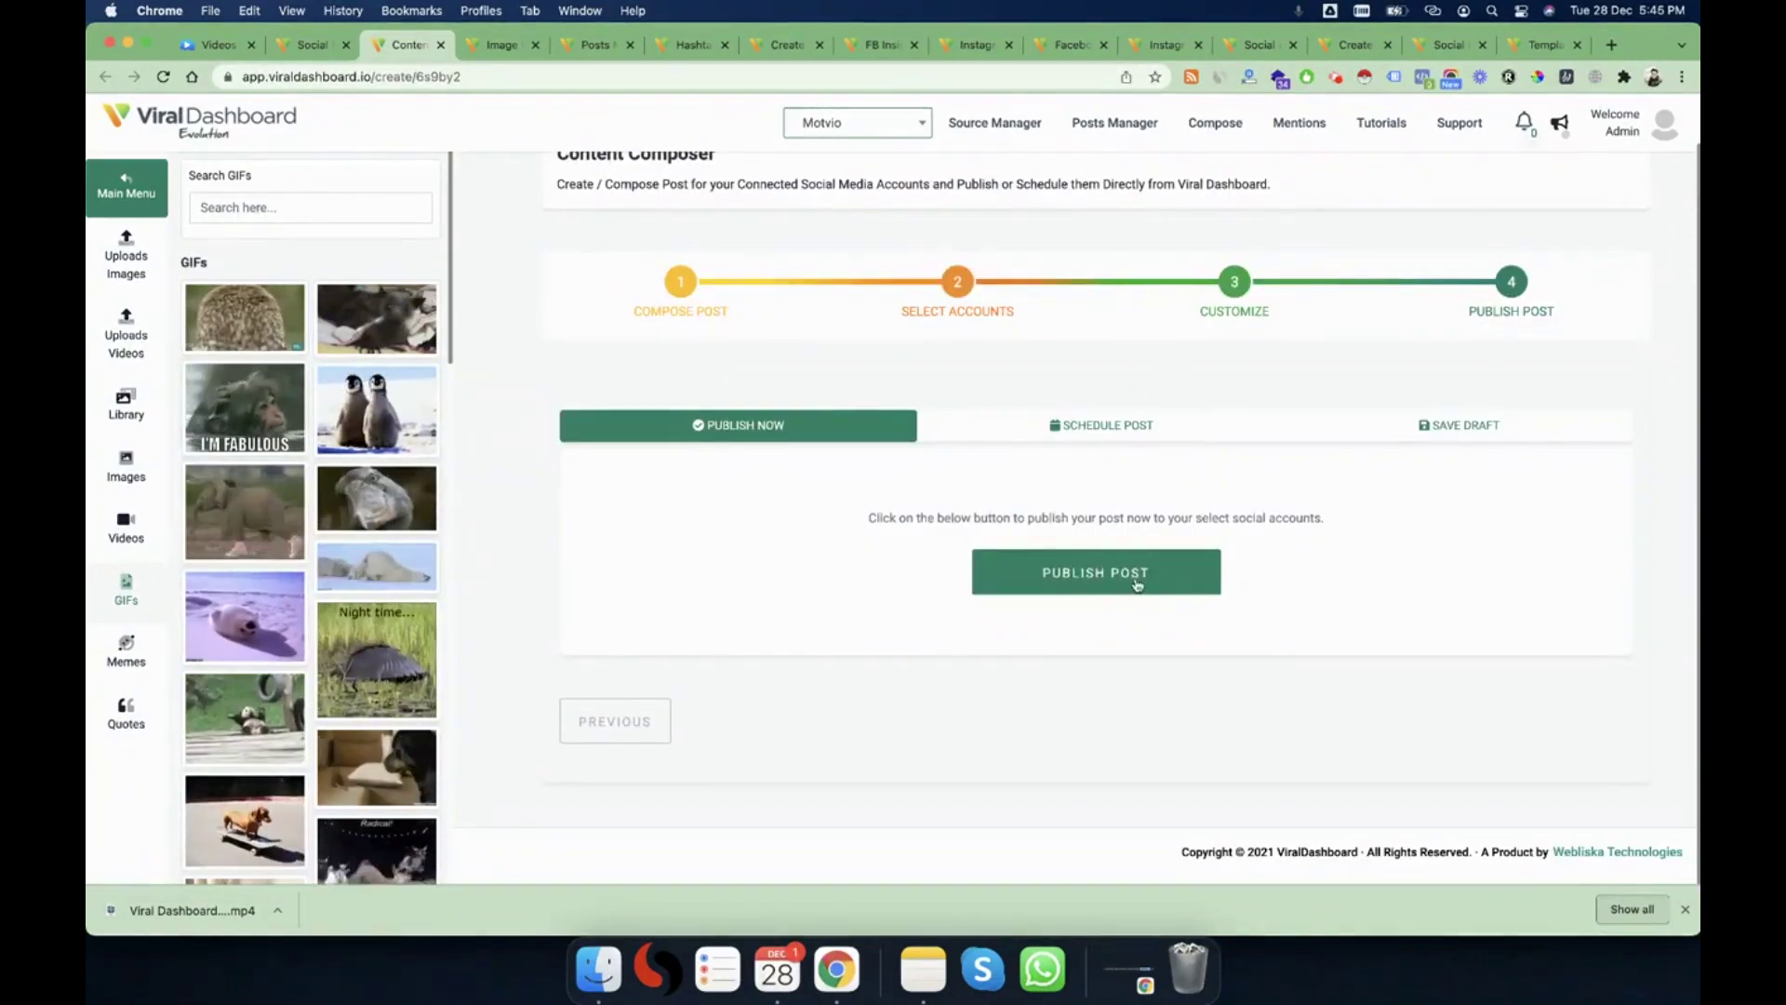
- Review the post's scheduling calendar, then save the post as a draft
click(1105, 428)
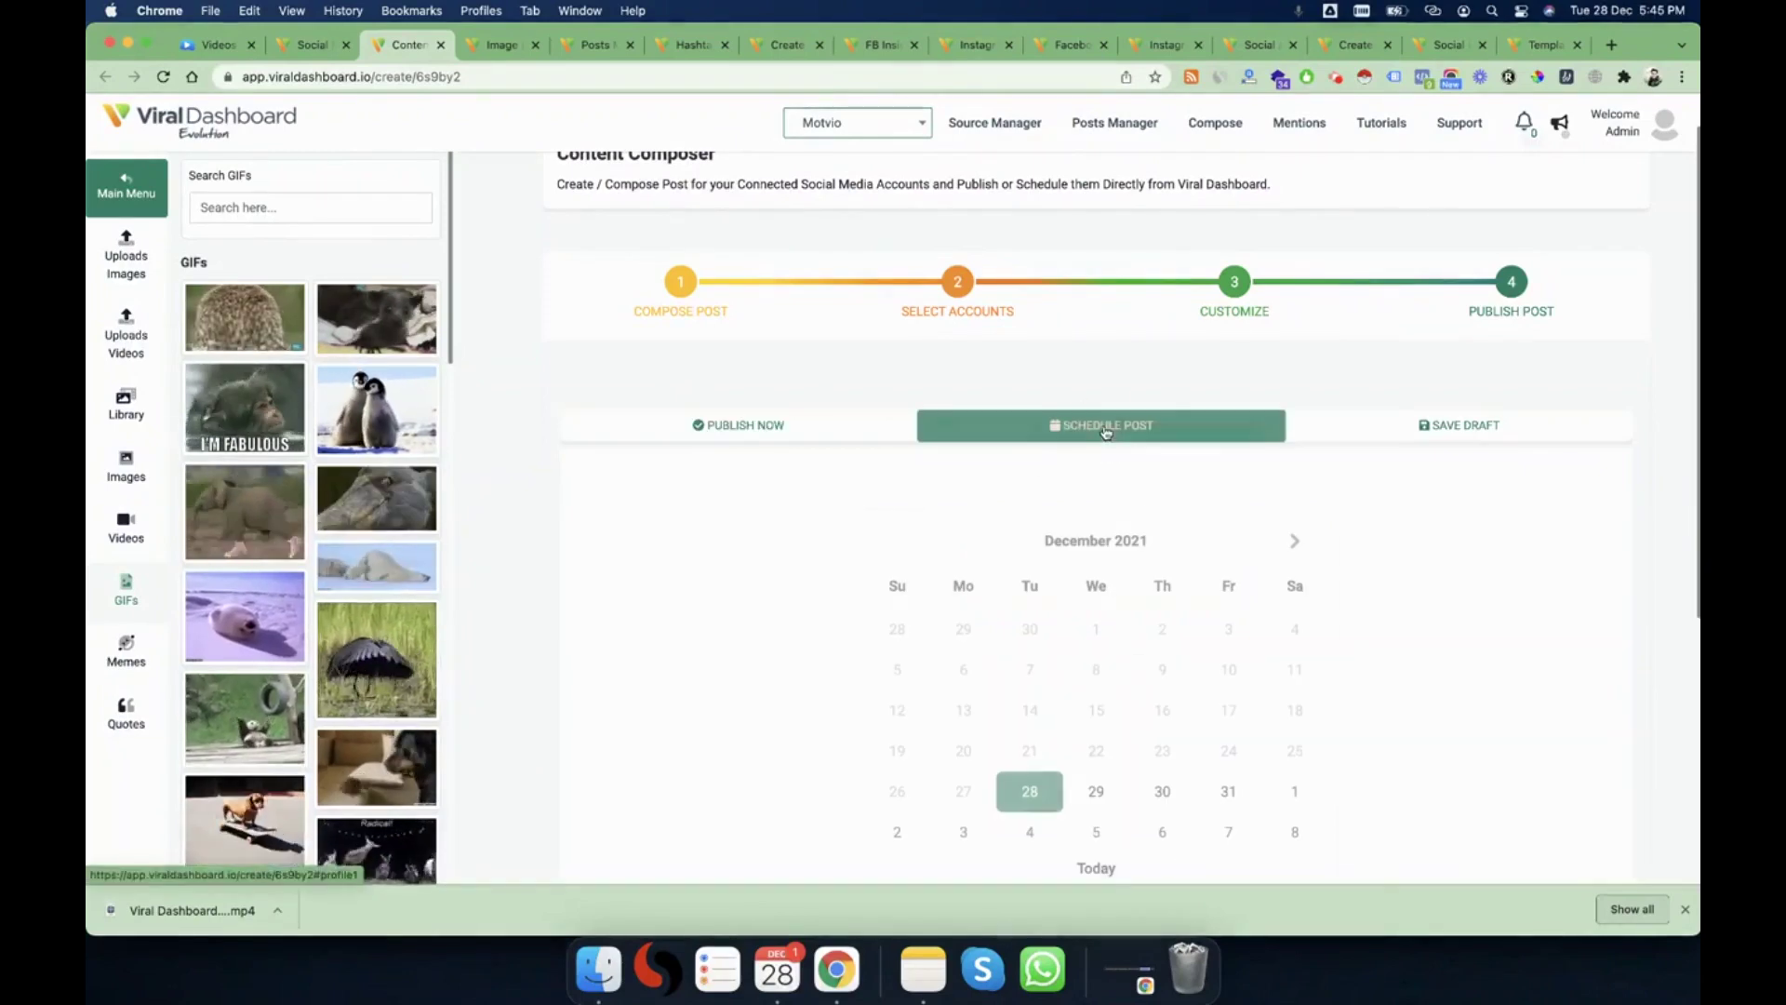
scroll(1133, 729, down, 2)
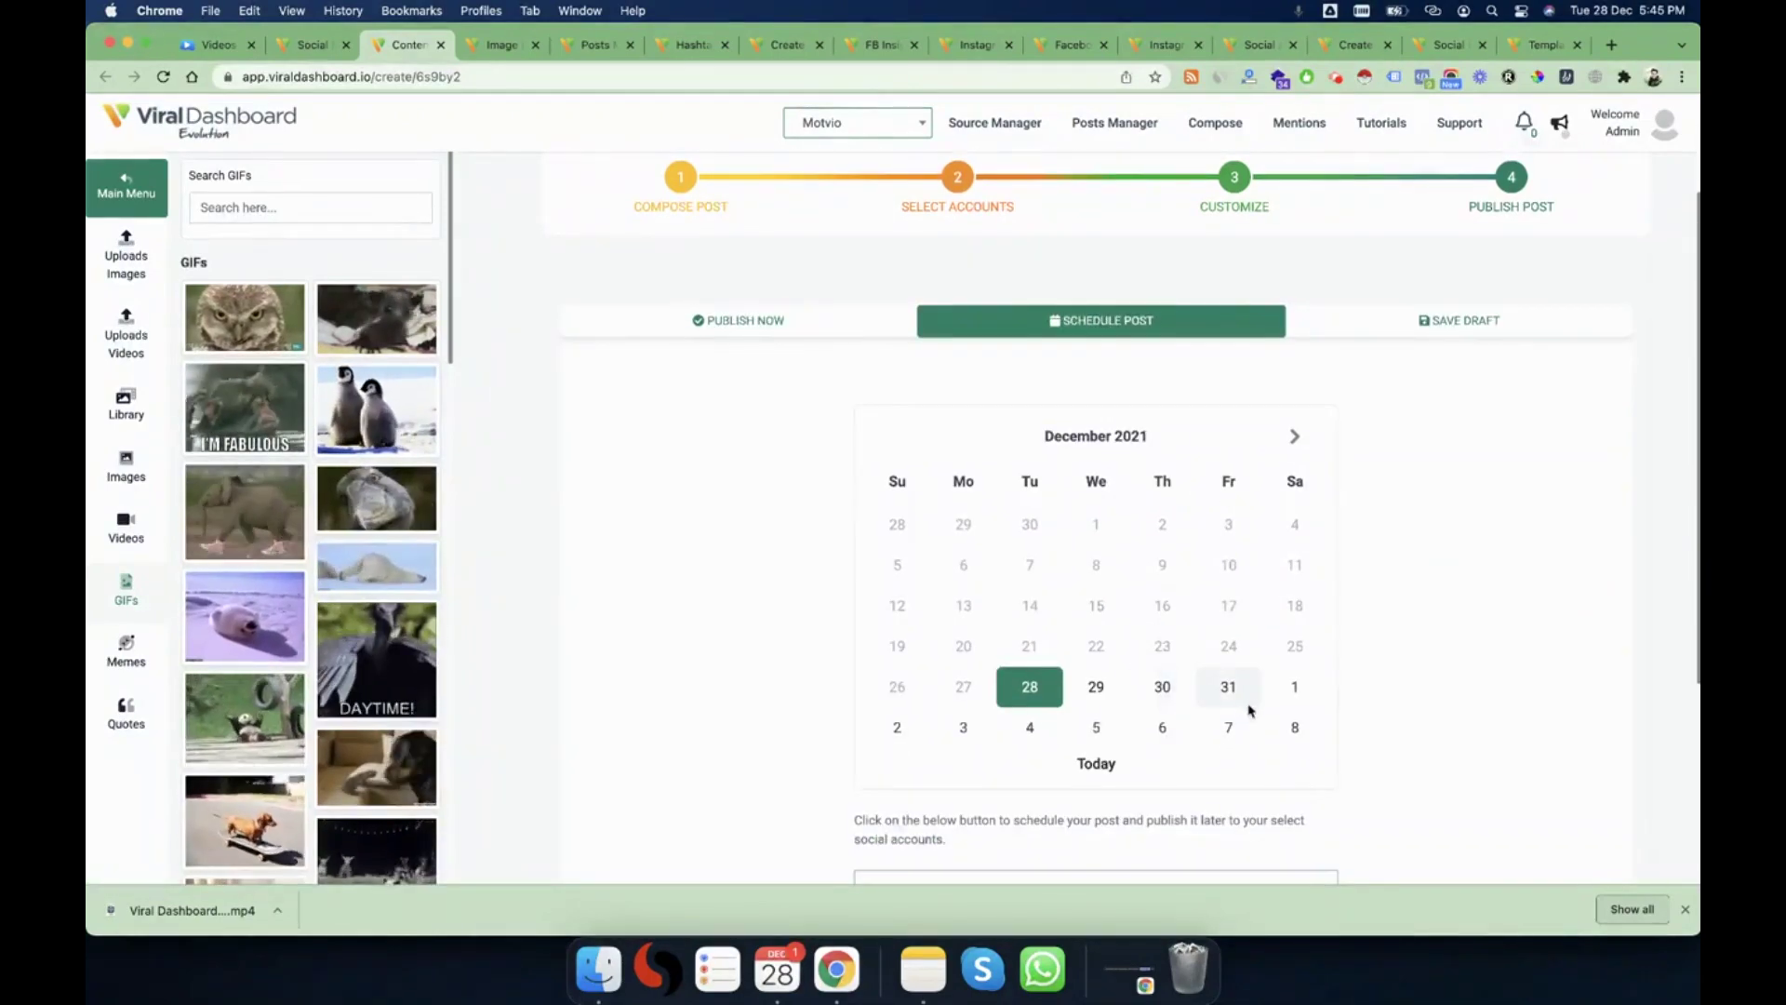
click(1455, 322)
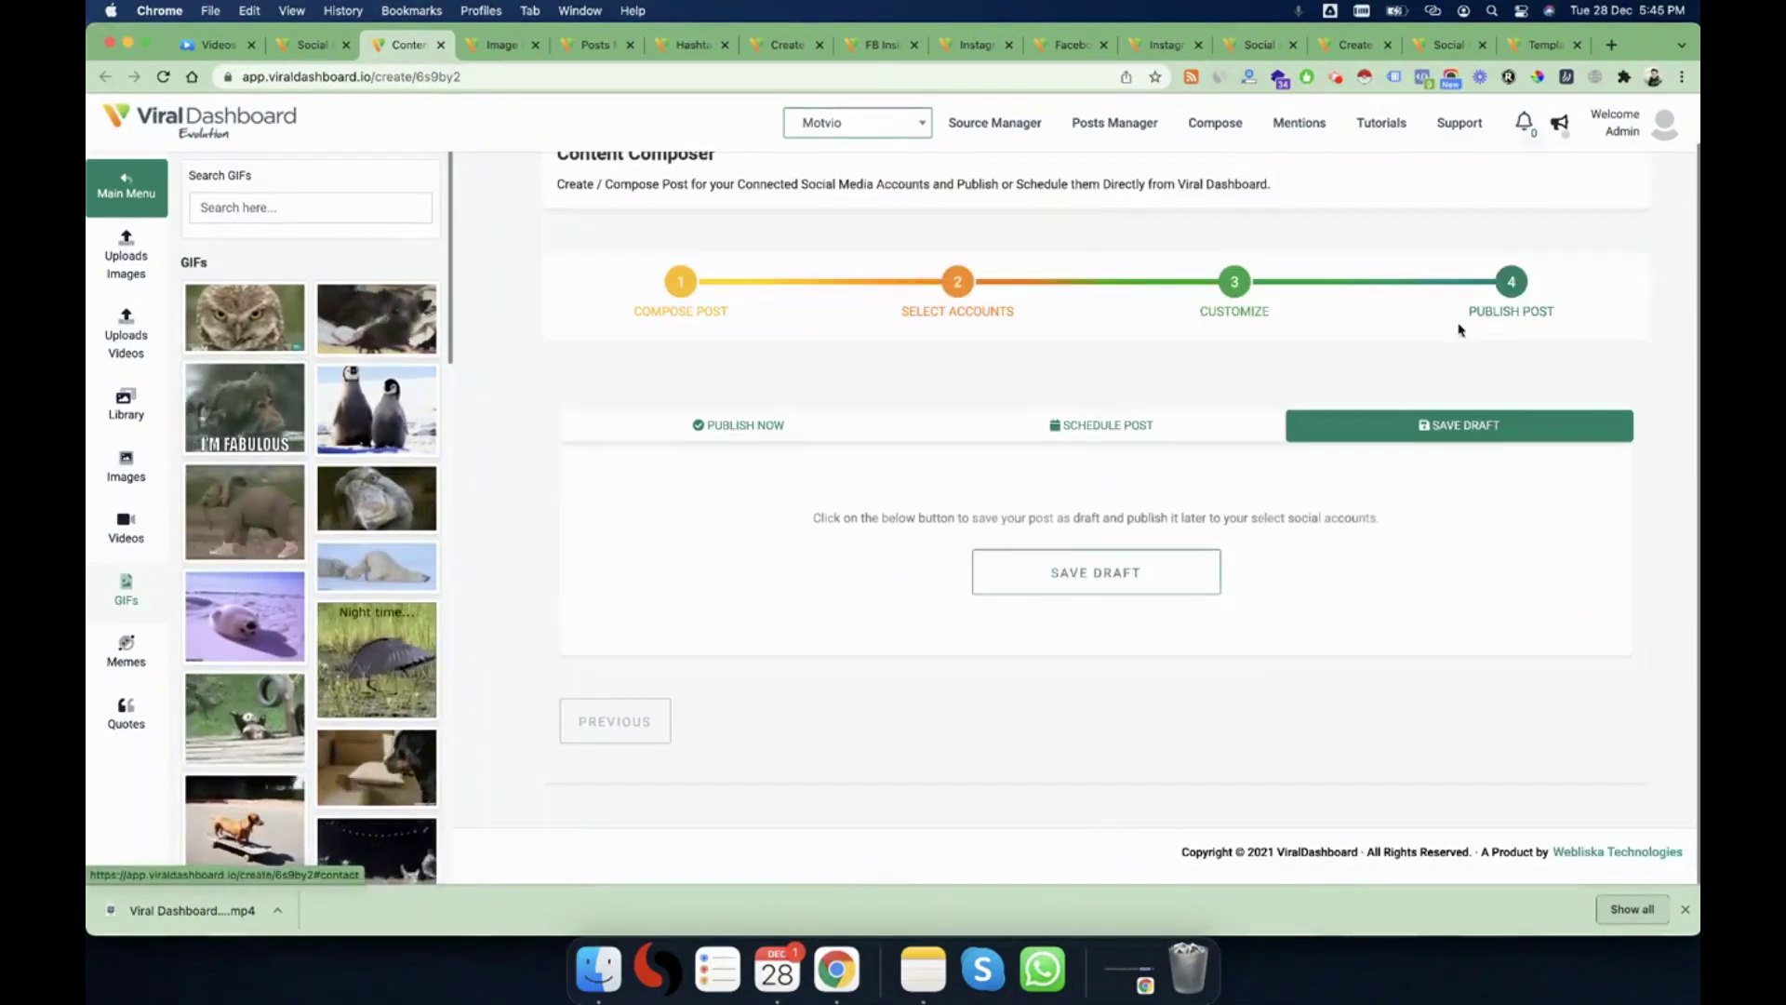
click(1099, 576)
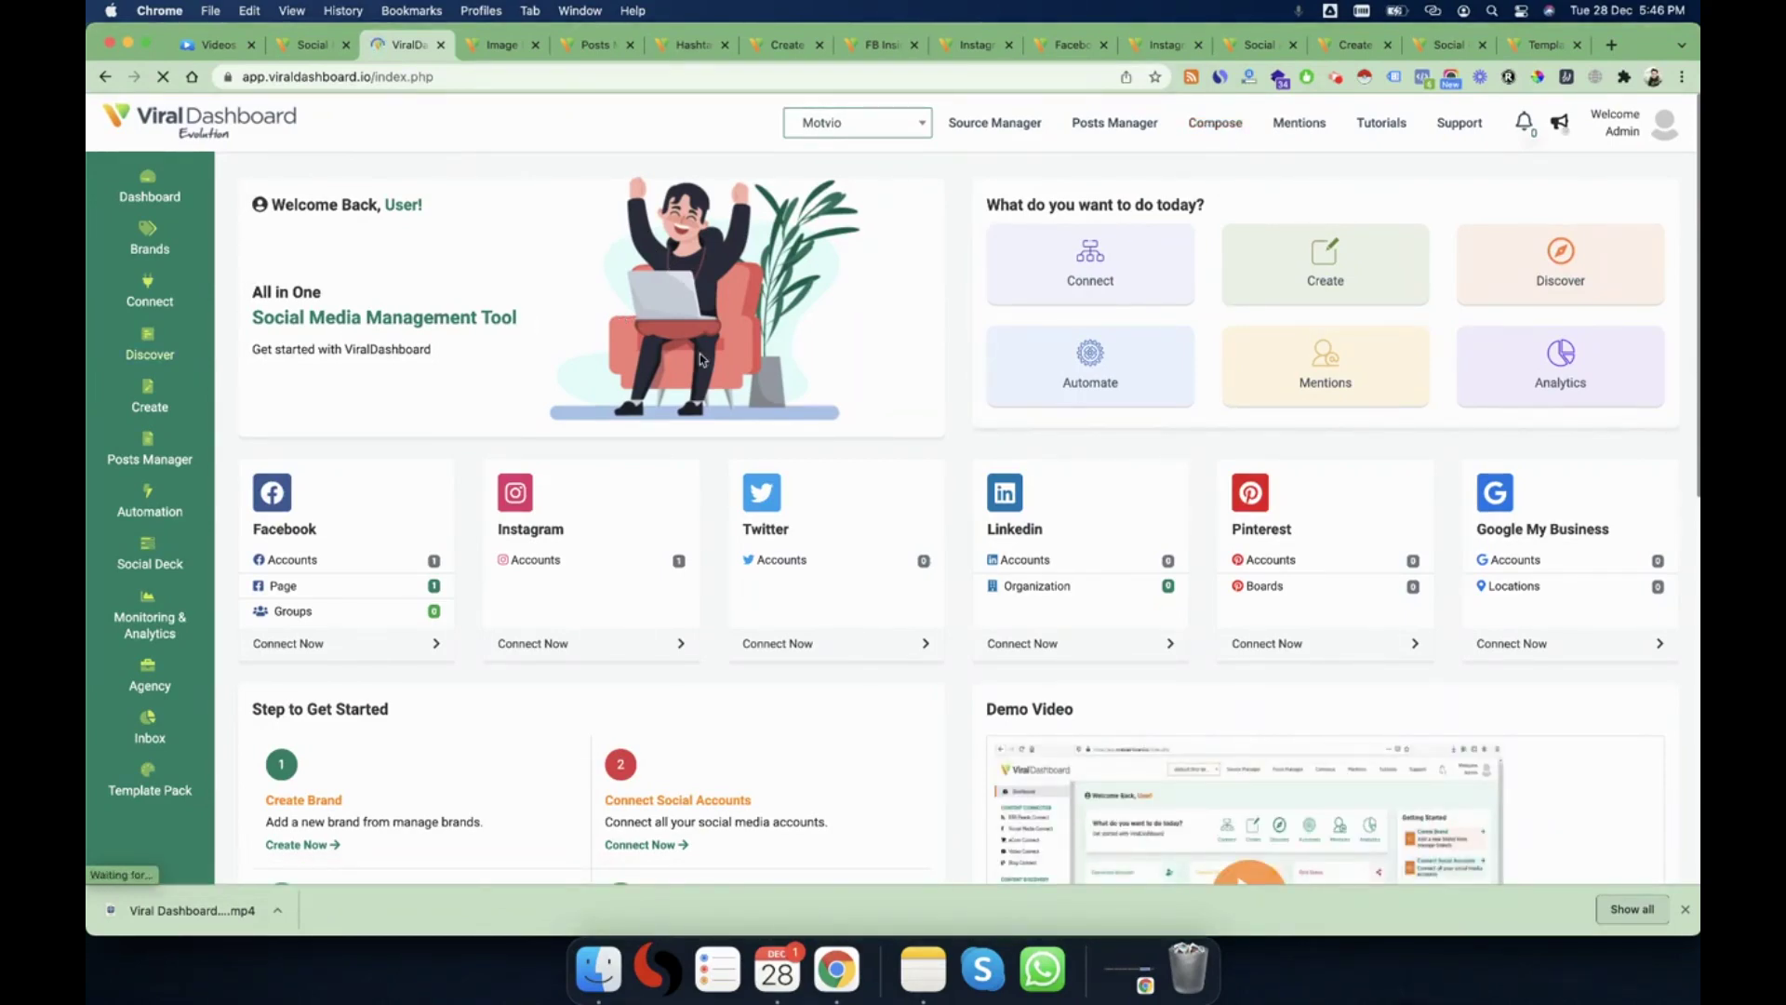
- Close the dashboard page and examine the Image Library's recommended images with their customize and compose options
click(150, 388)
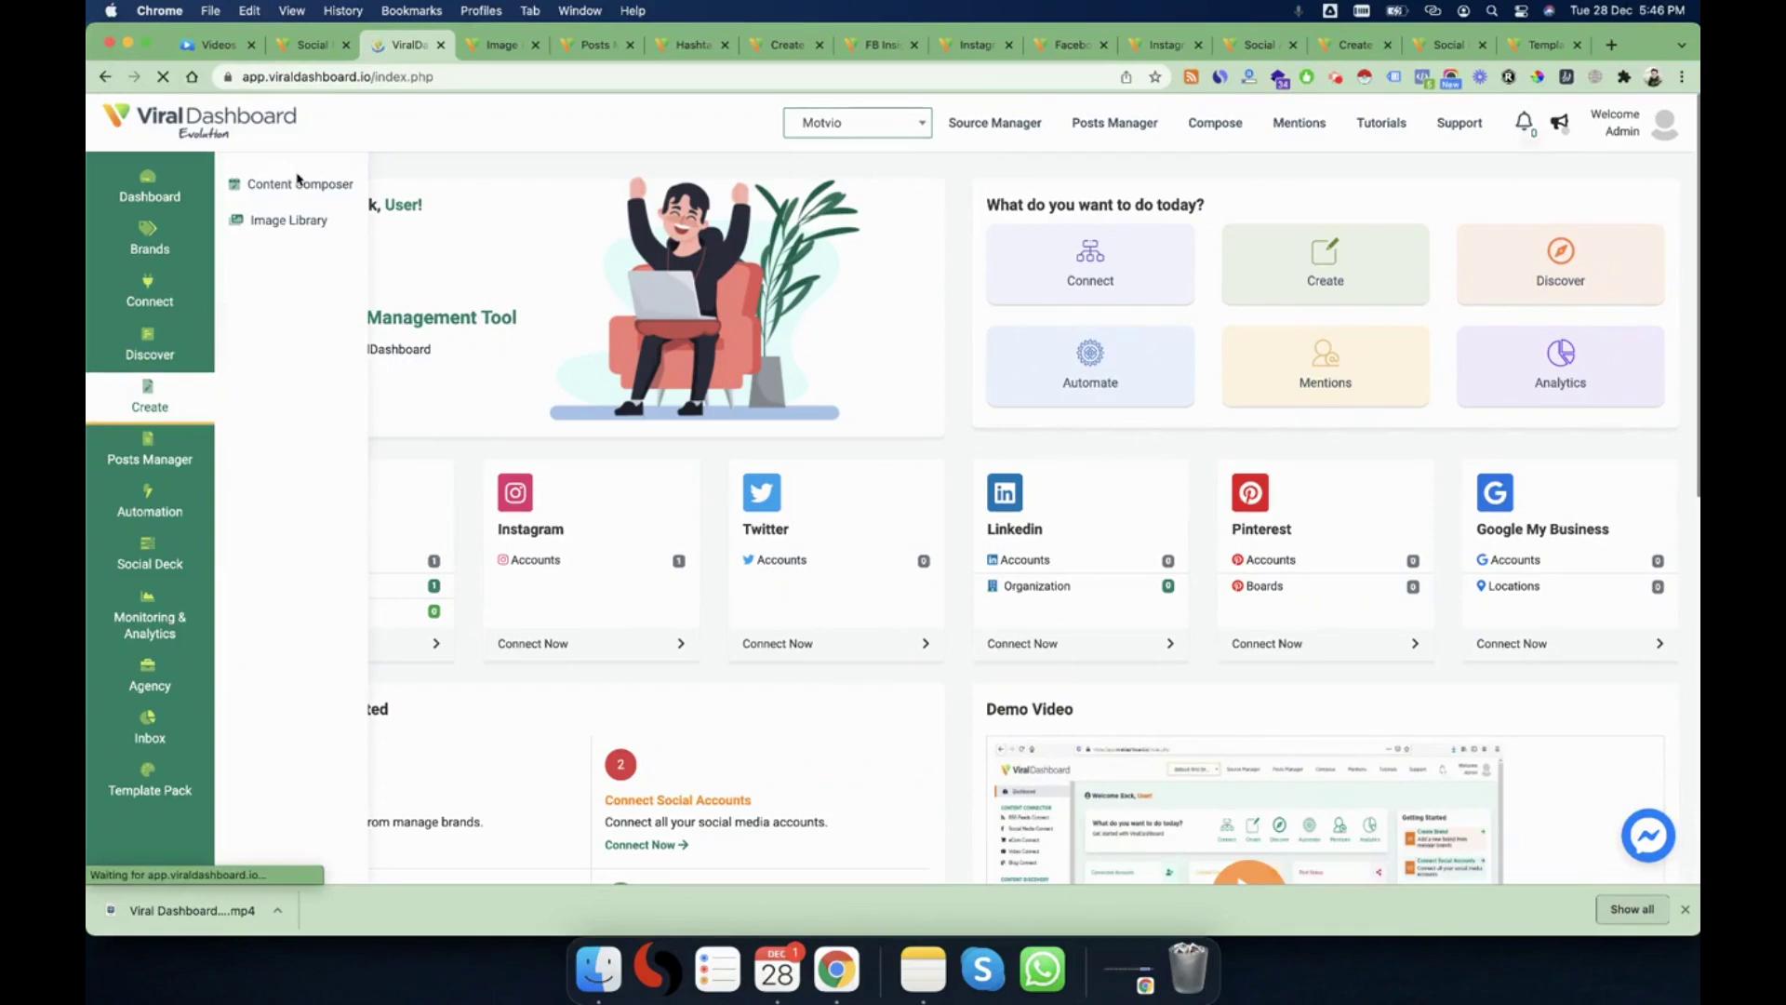
click(441, 45)
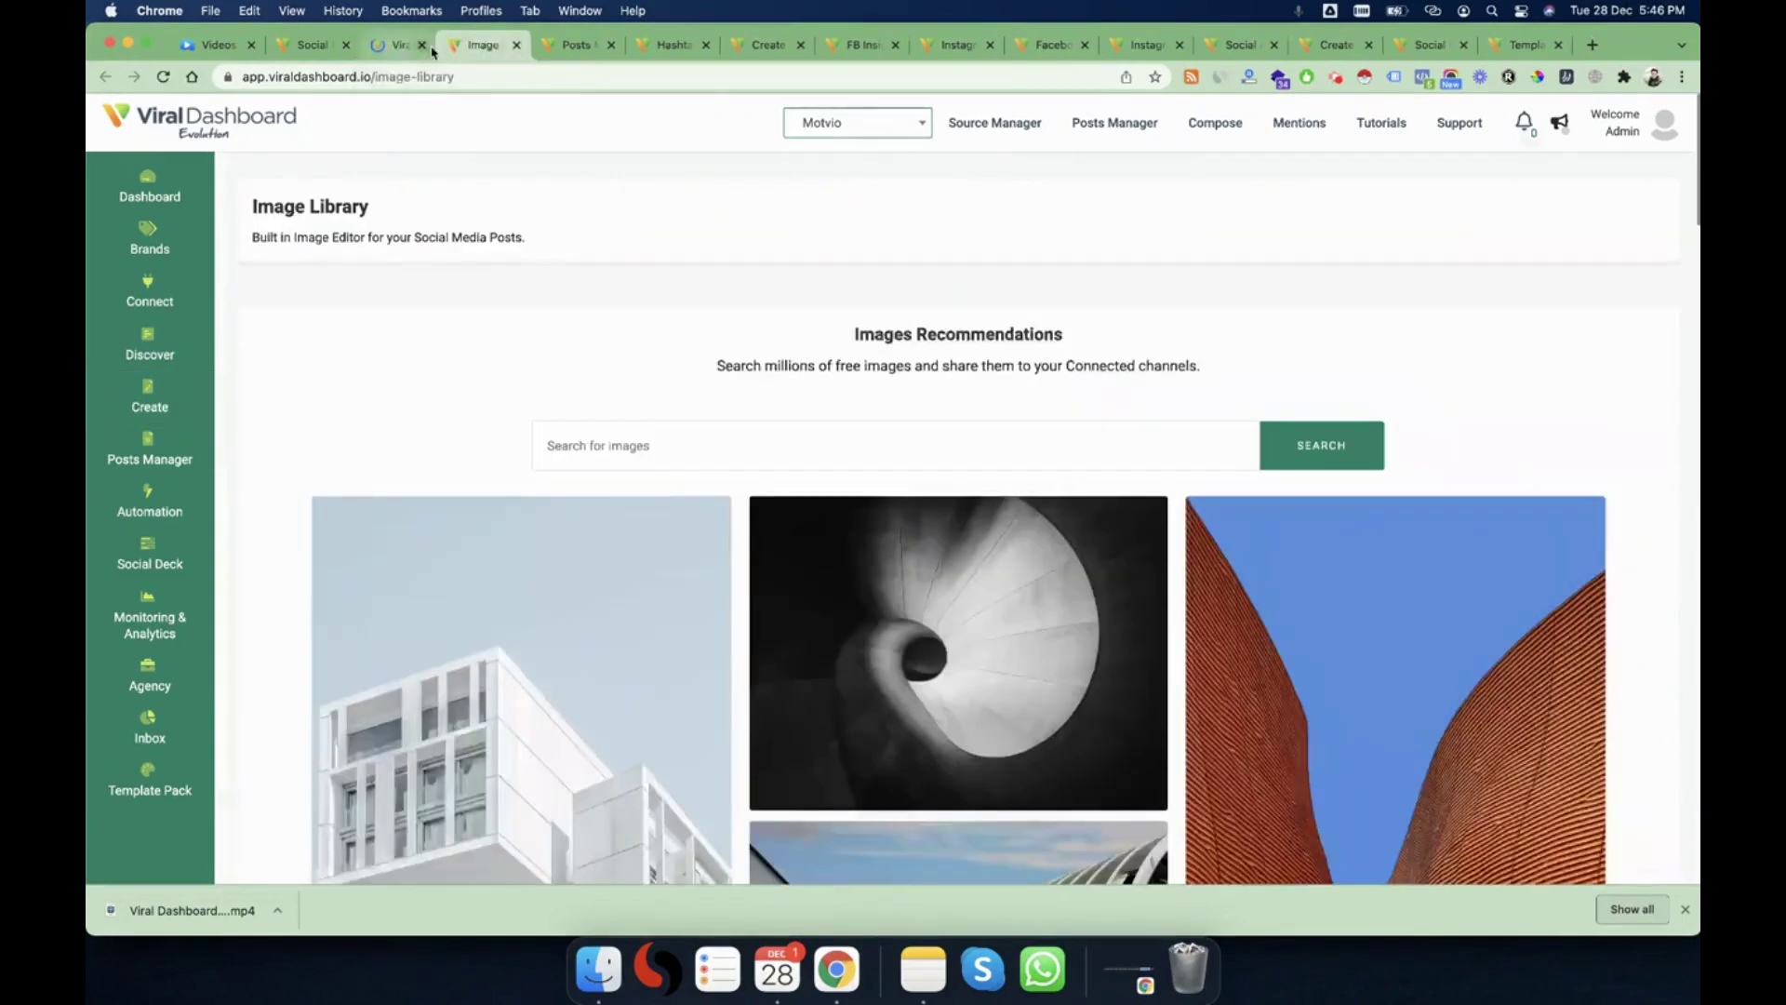
scroll(677, 330, down, 1)
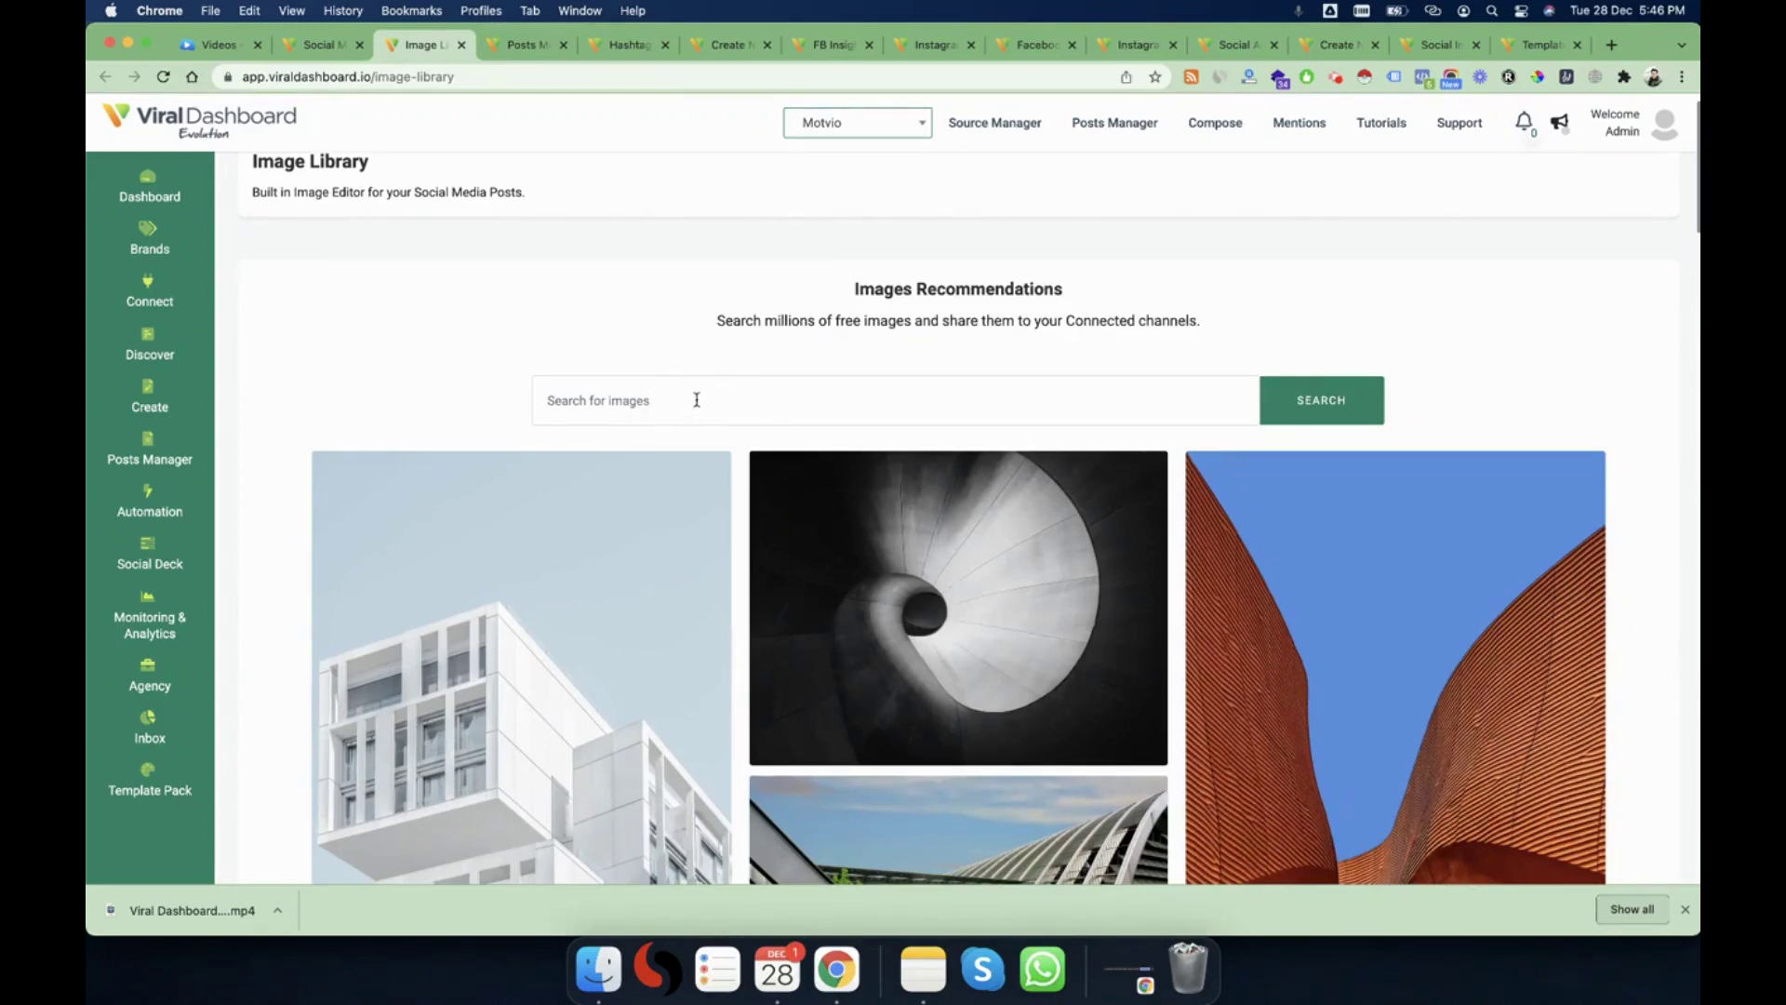
scroll(696, 400, down, 4)
mouse_move(598, 450)
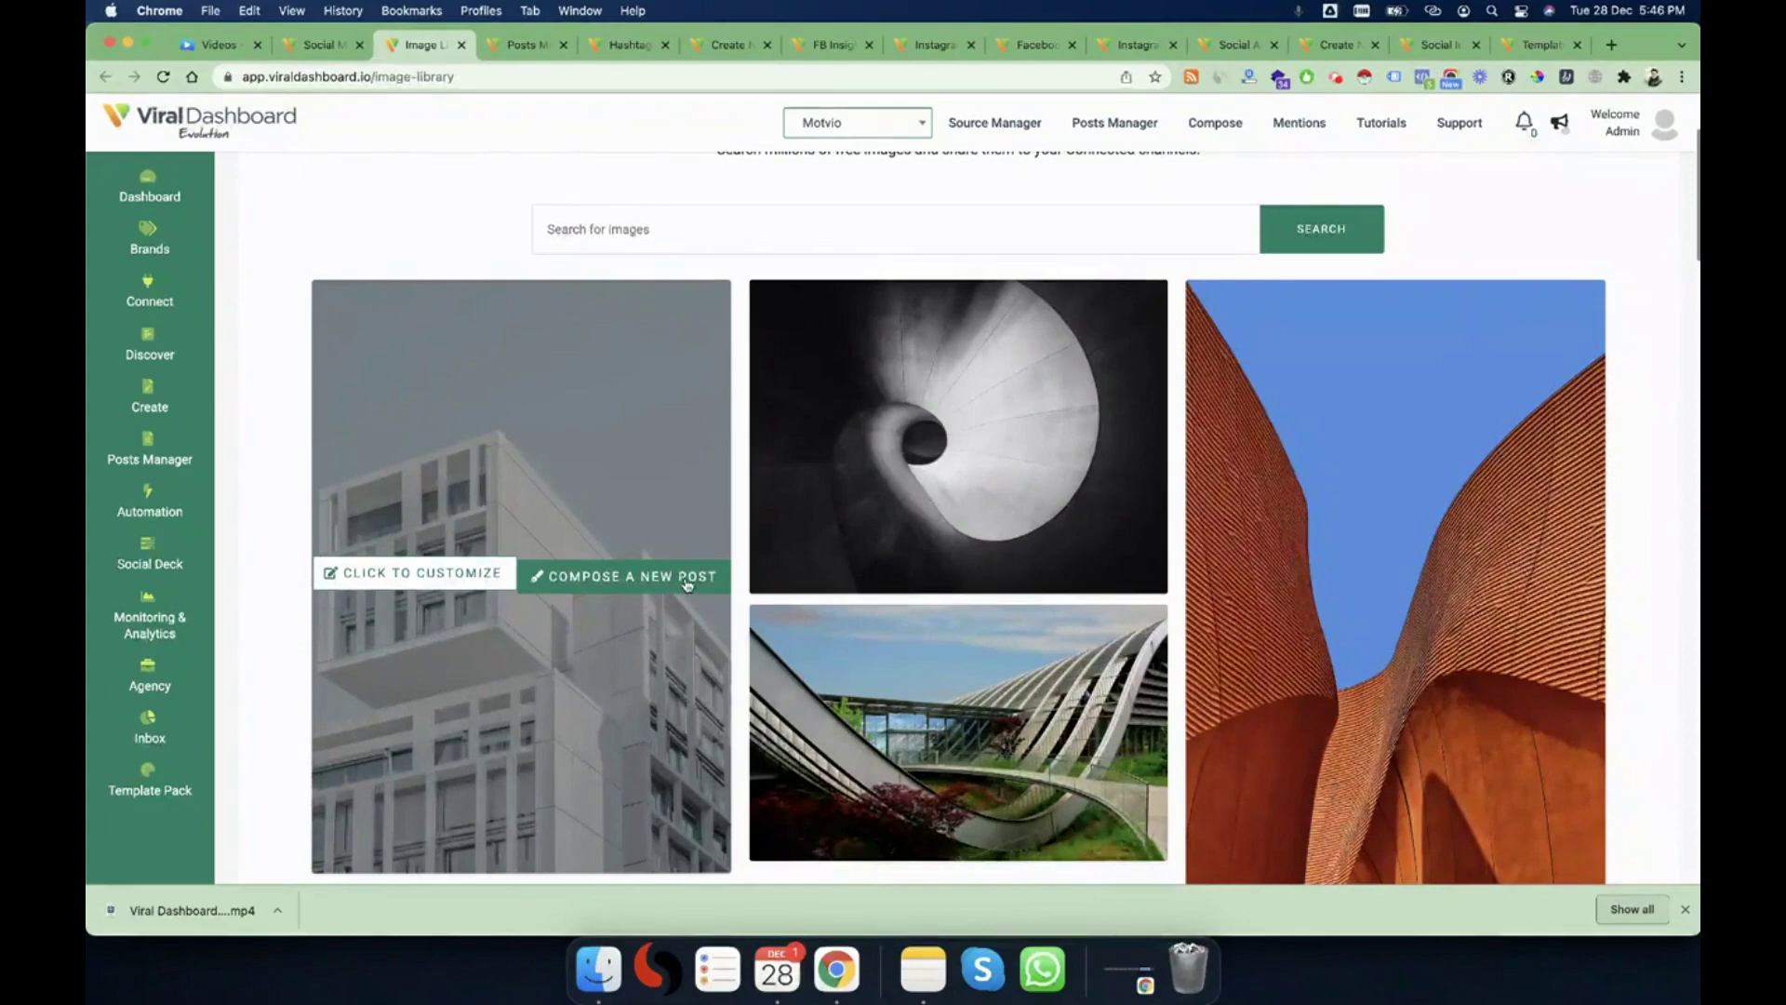
mouse_move(1505, 603)
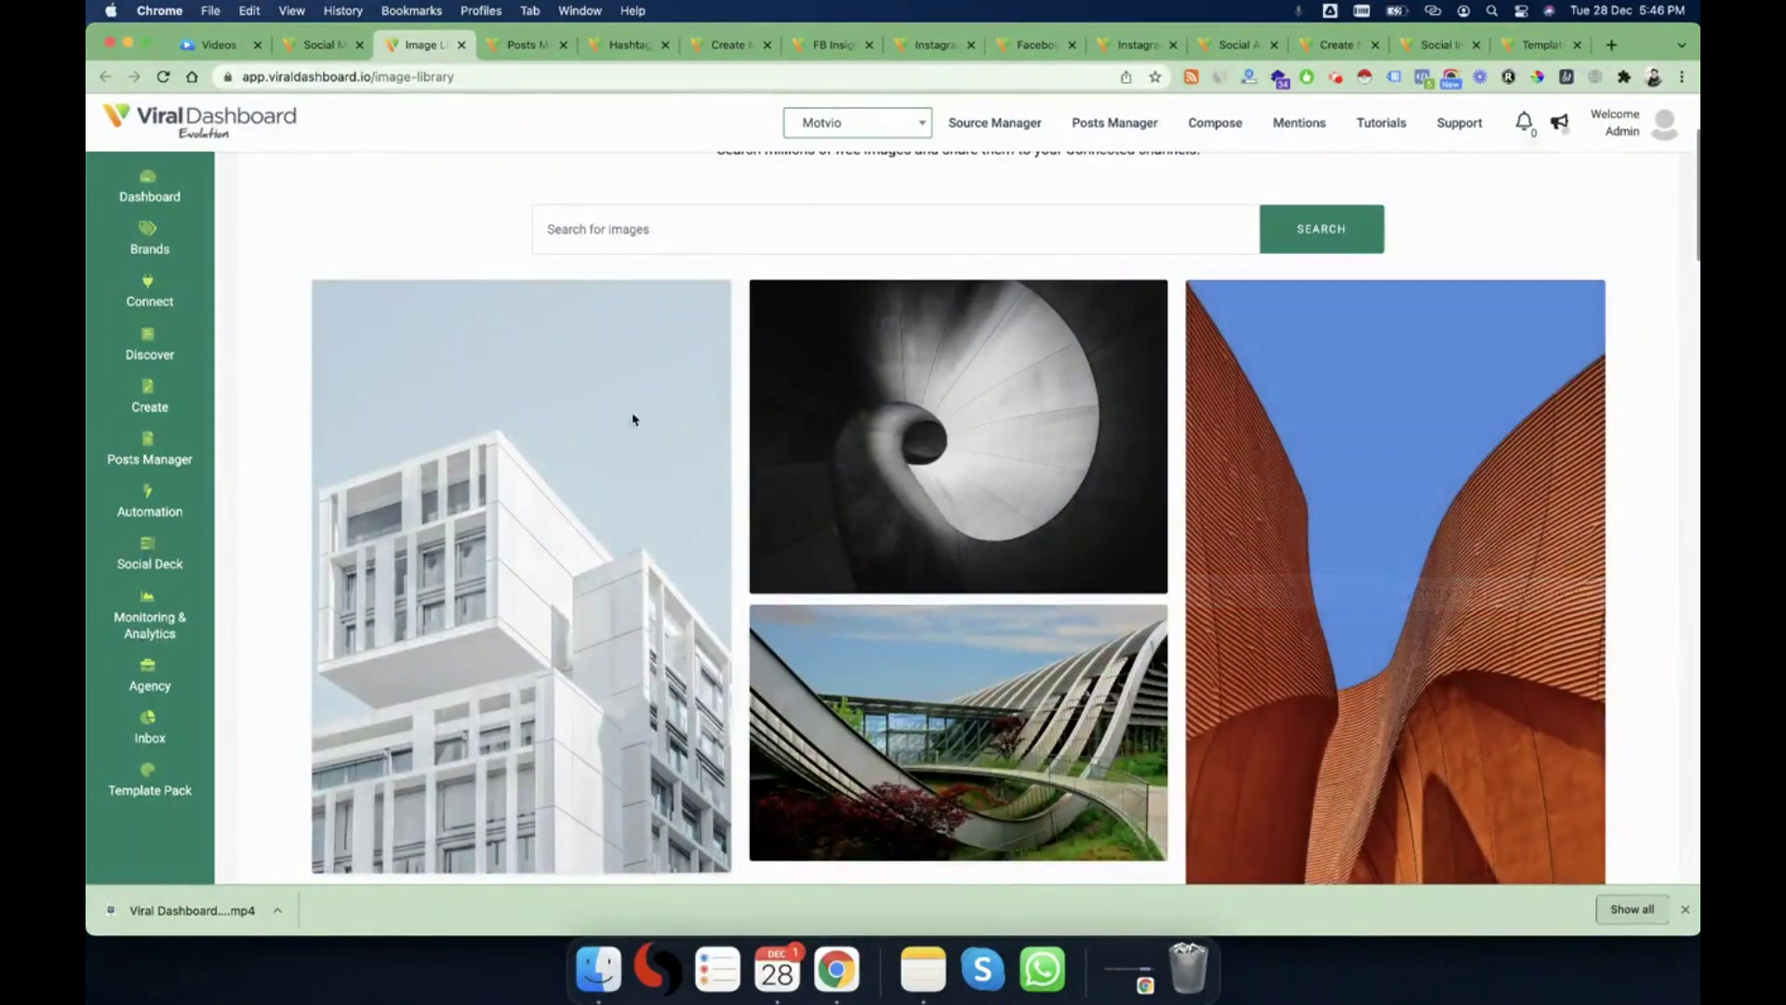
scroll(369, 275, up, 2)
scroll(369, 275, up, 1)
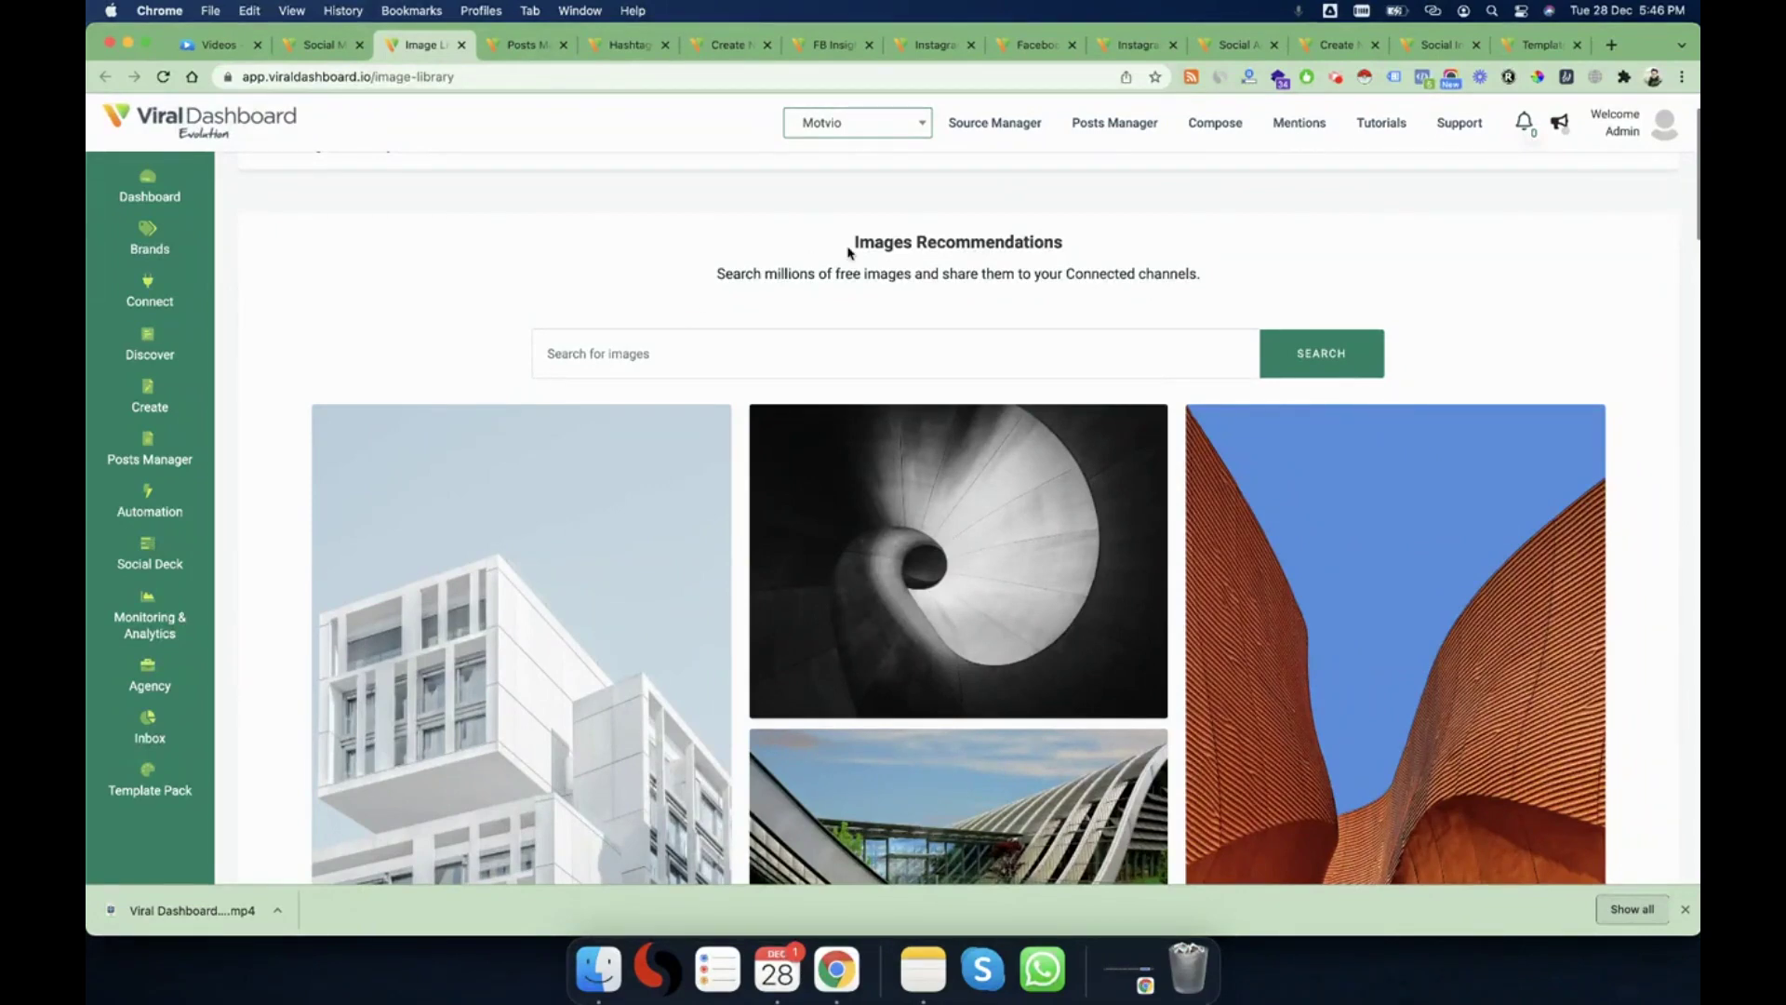
- Open the Posts Manager and examine its brand type, post type and media type filter options
mouse_move(149, 447)
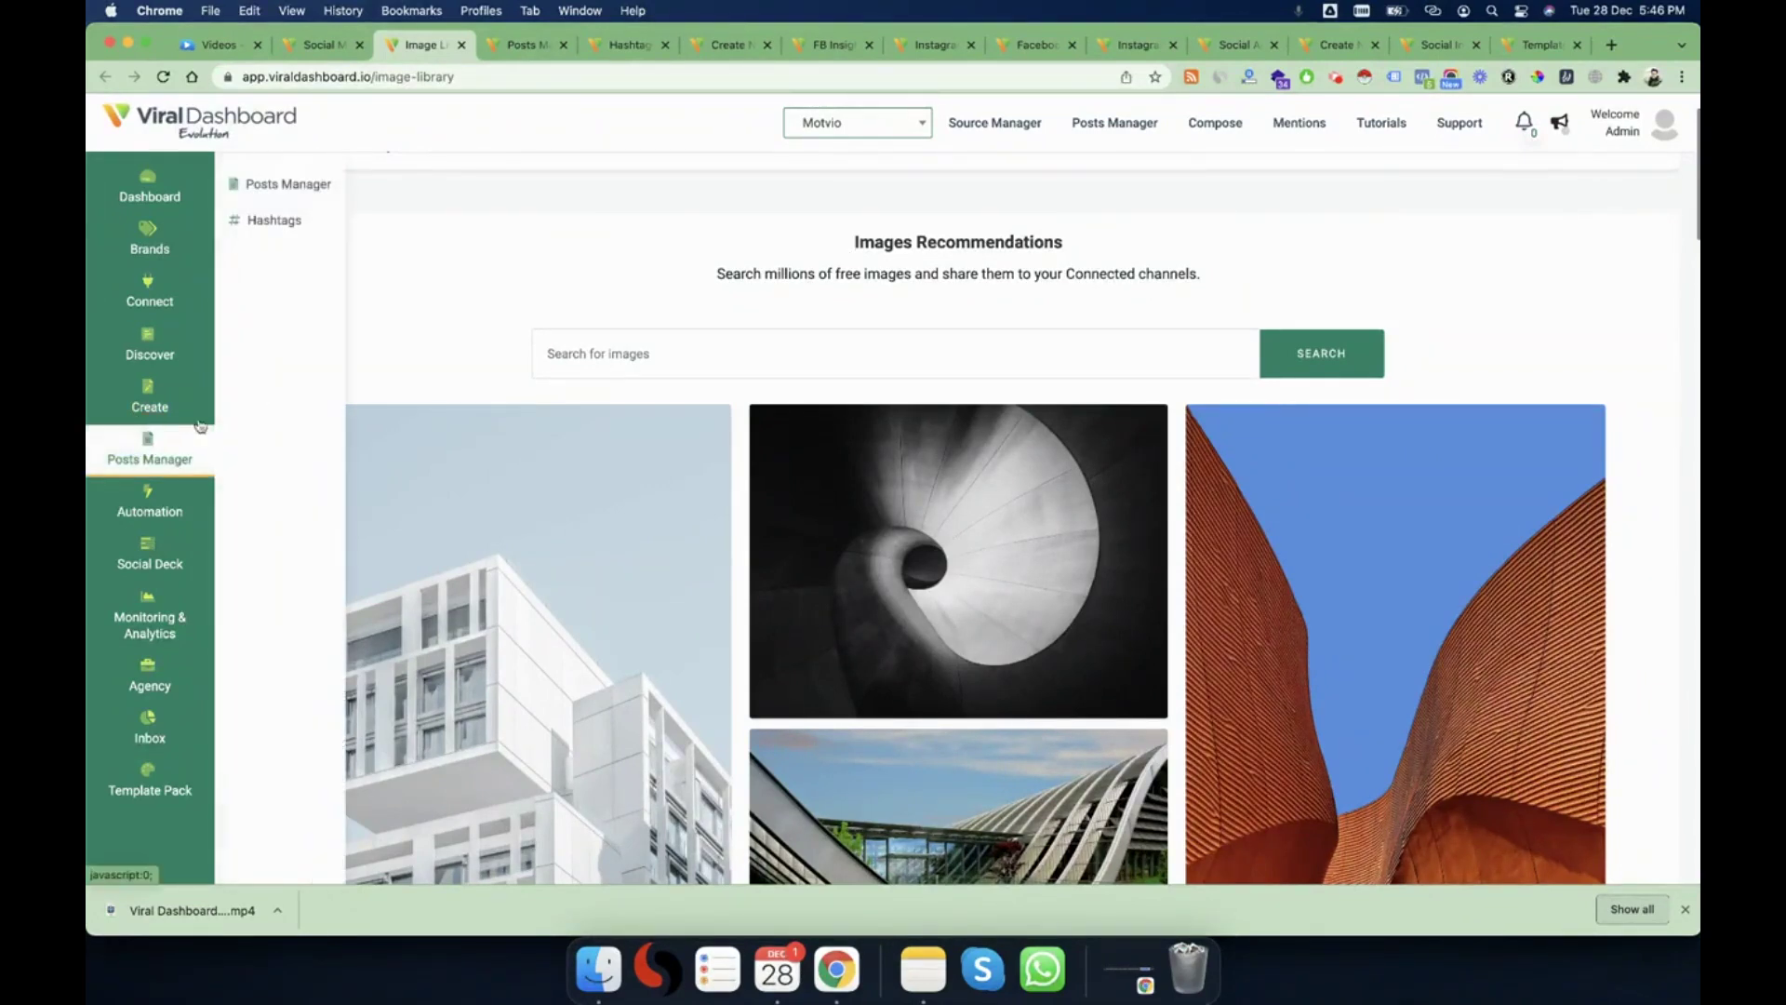
click(283, 197)
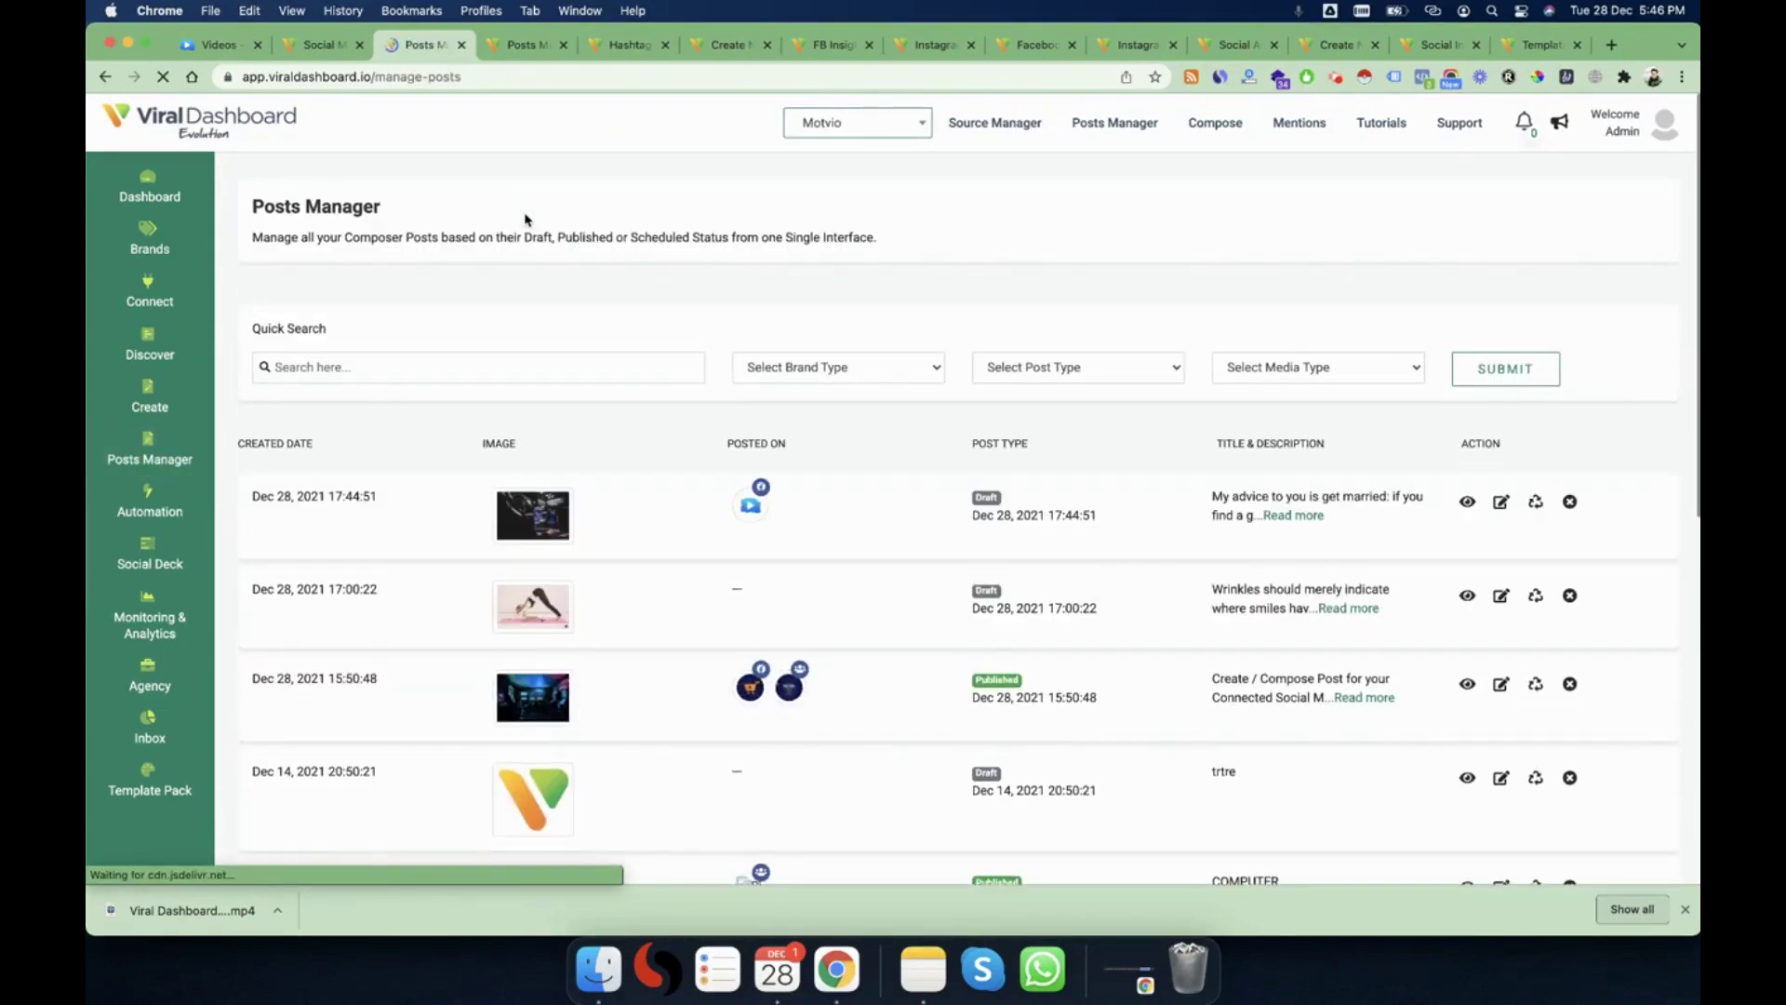
scroll(622, 550, down, 2)
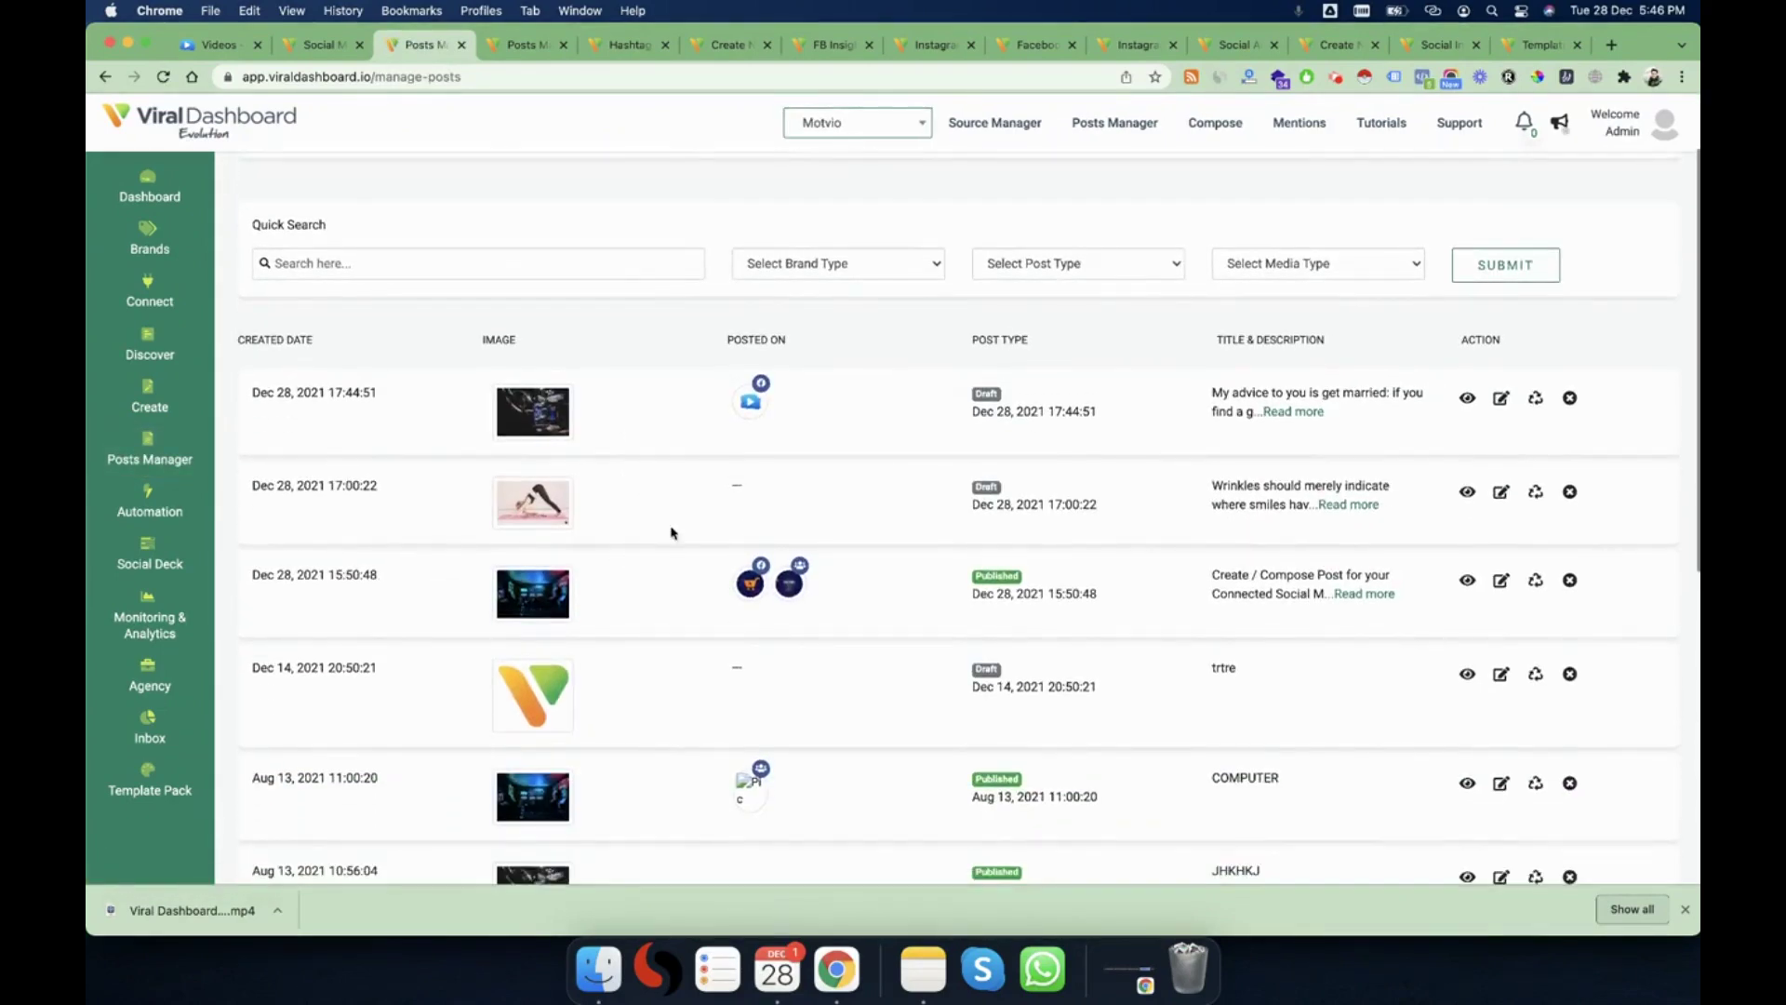
mouse_move(541, 427)
click(886, 271)
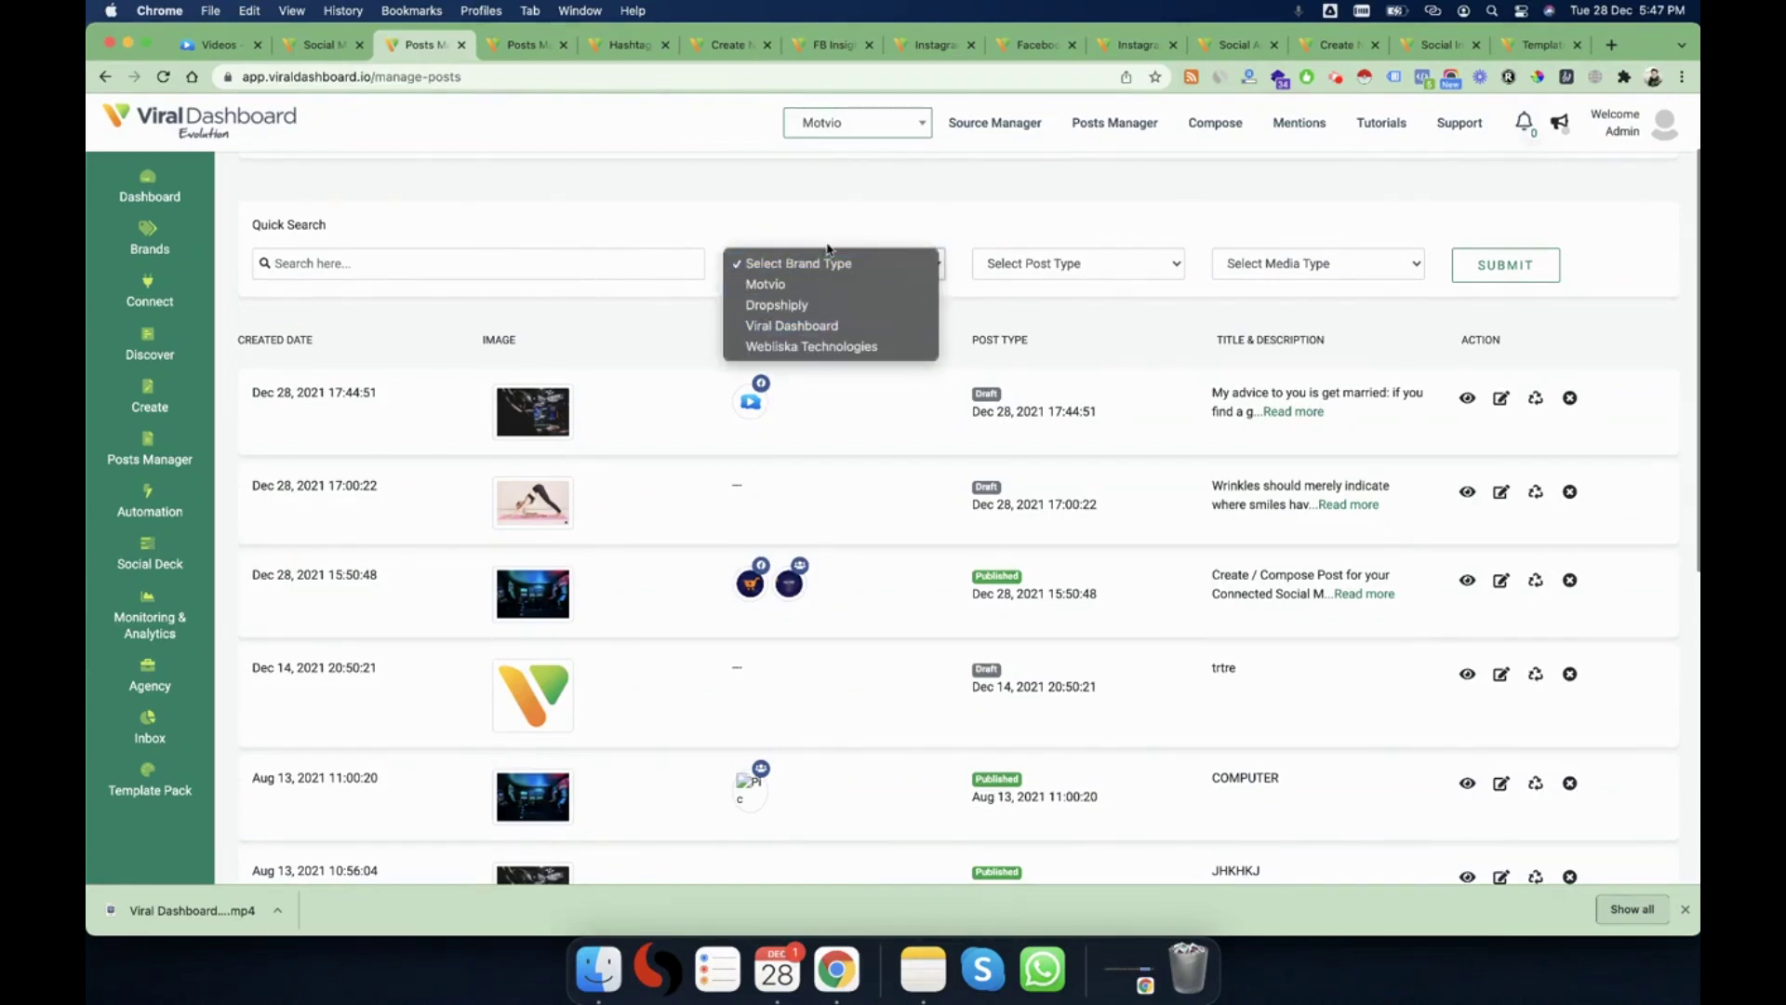
click(1070, 270)
click(1095, 265)
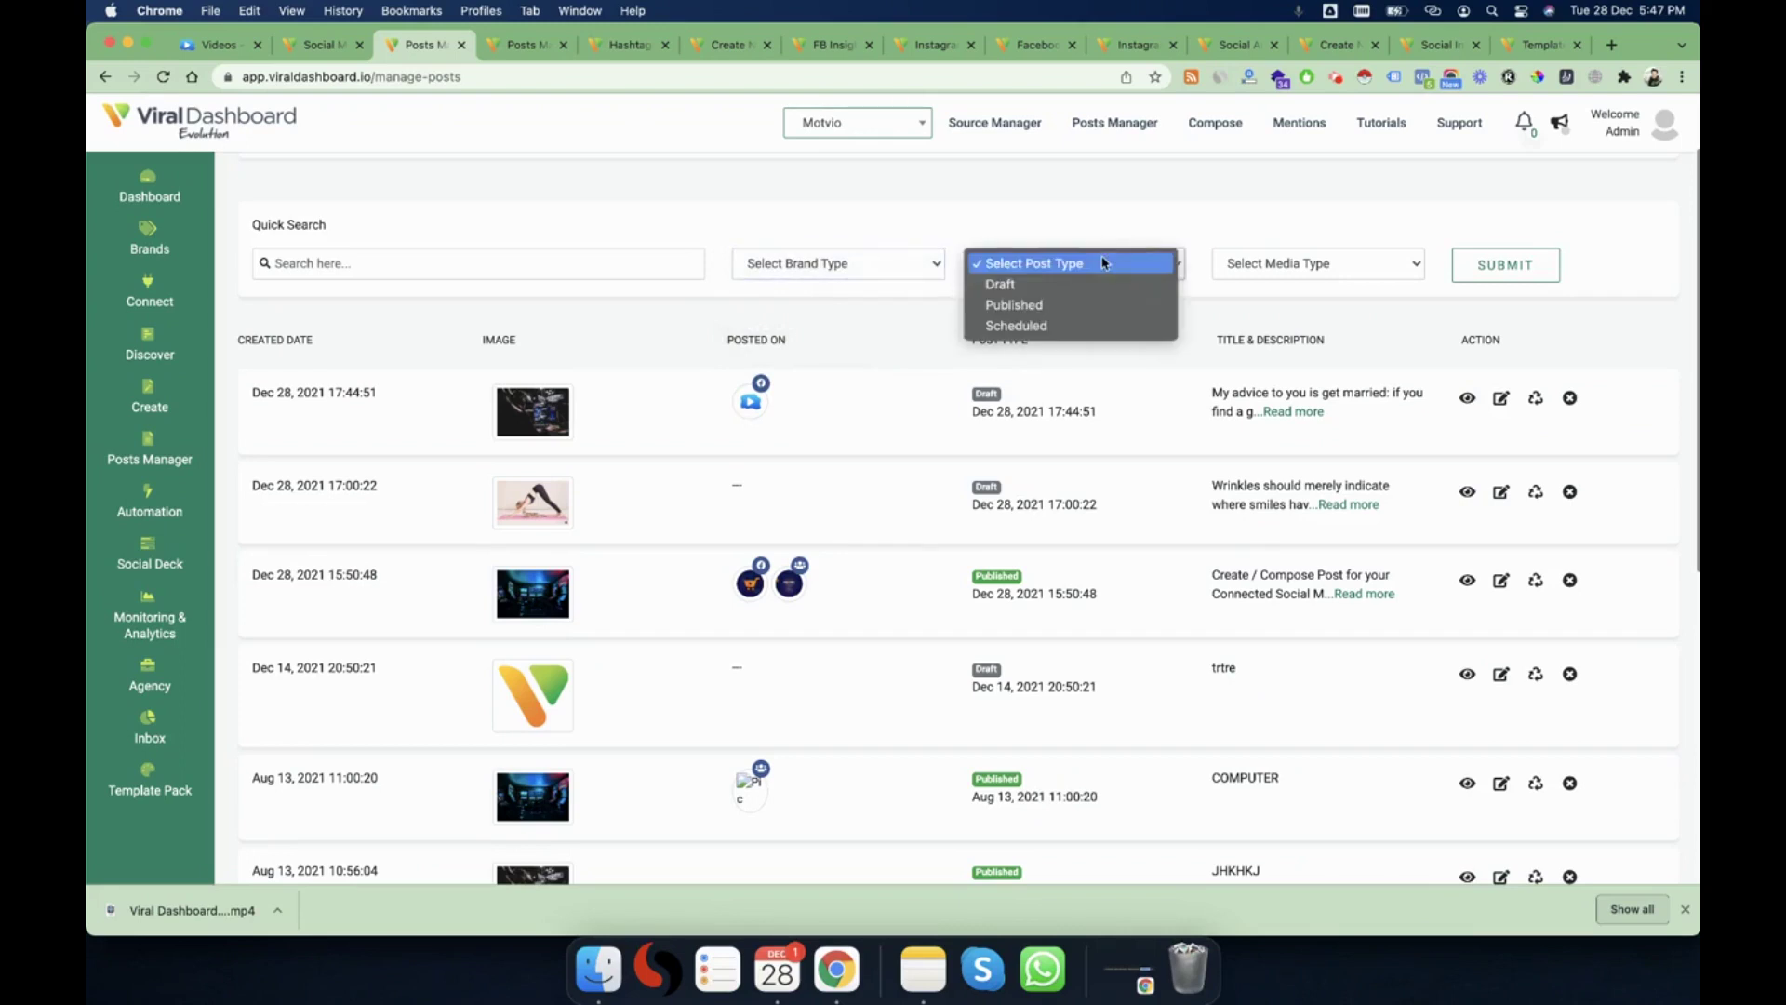
click(1284, 271)
click(1296, 270)
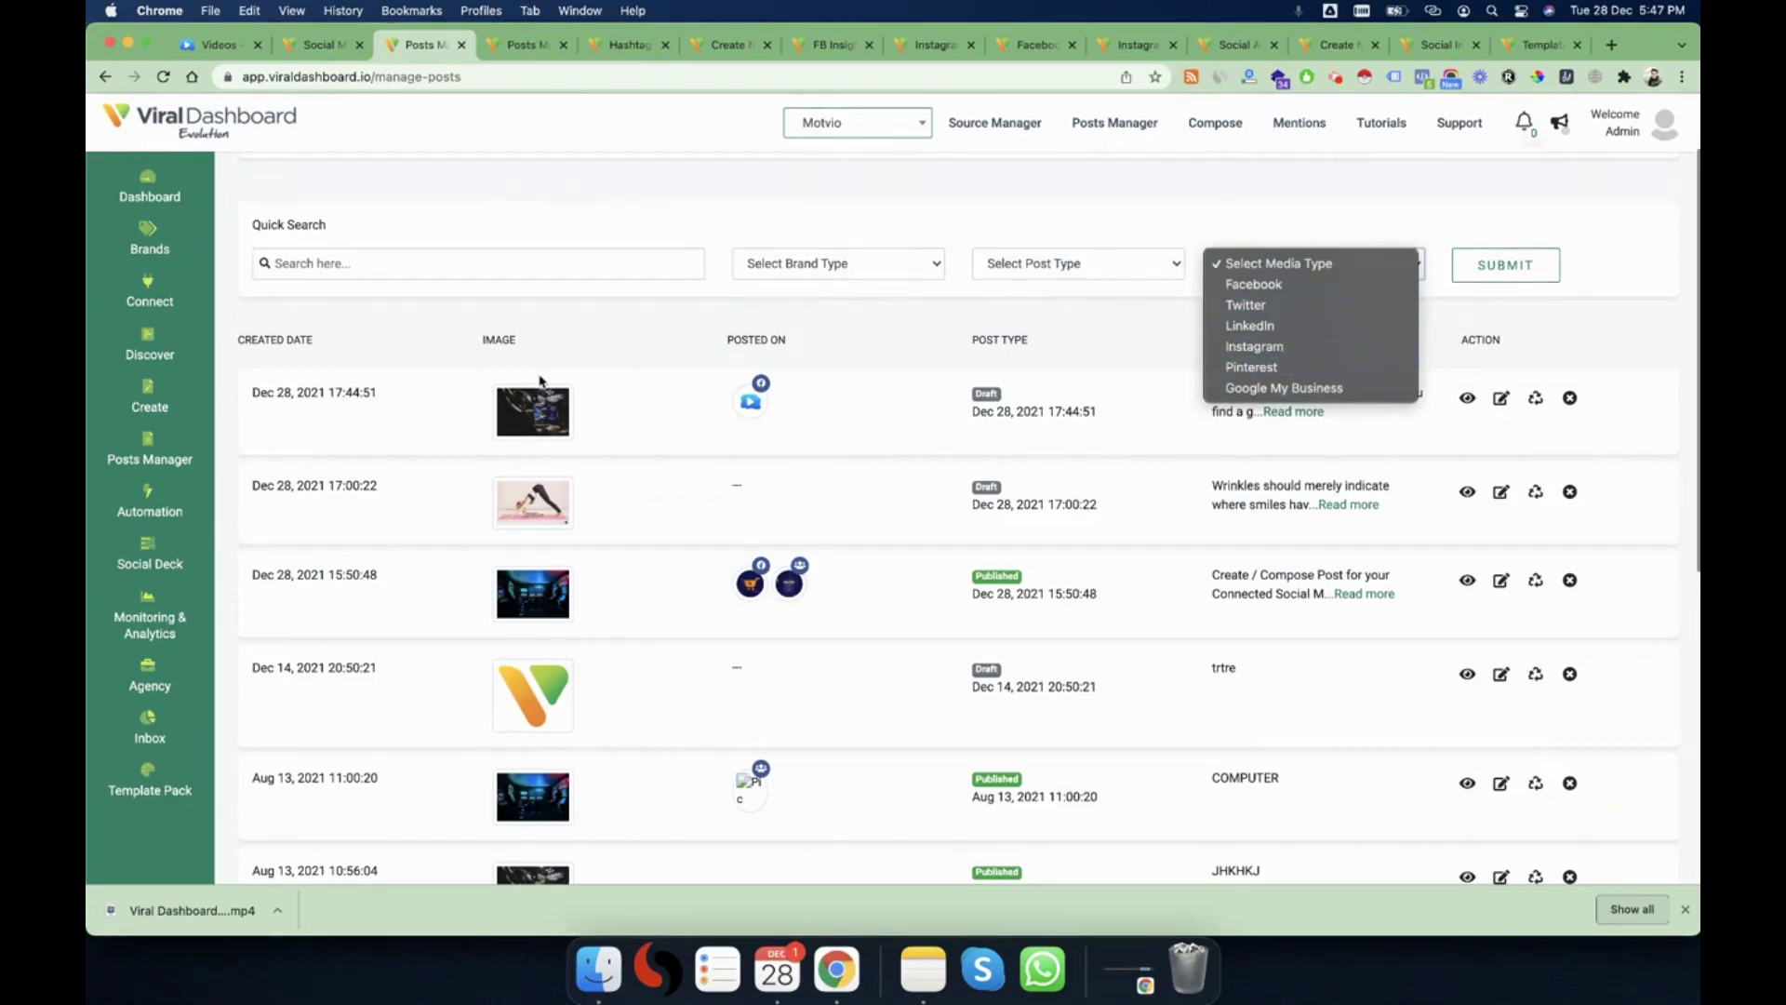
click(576, 346)
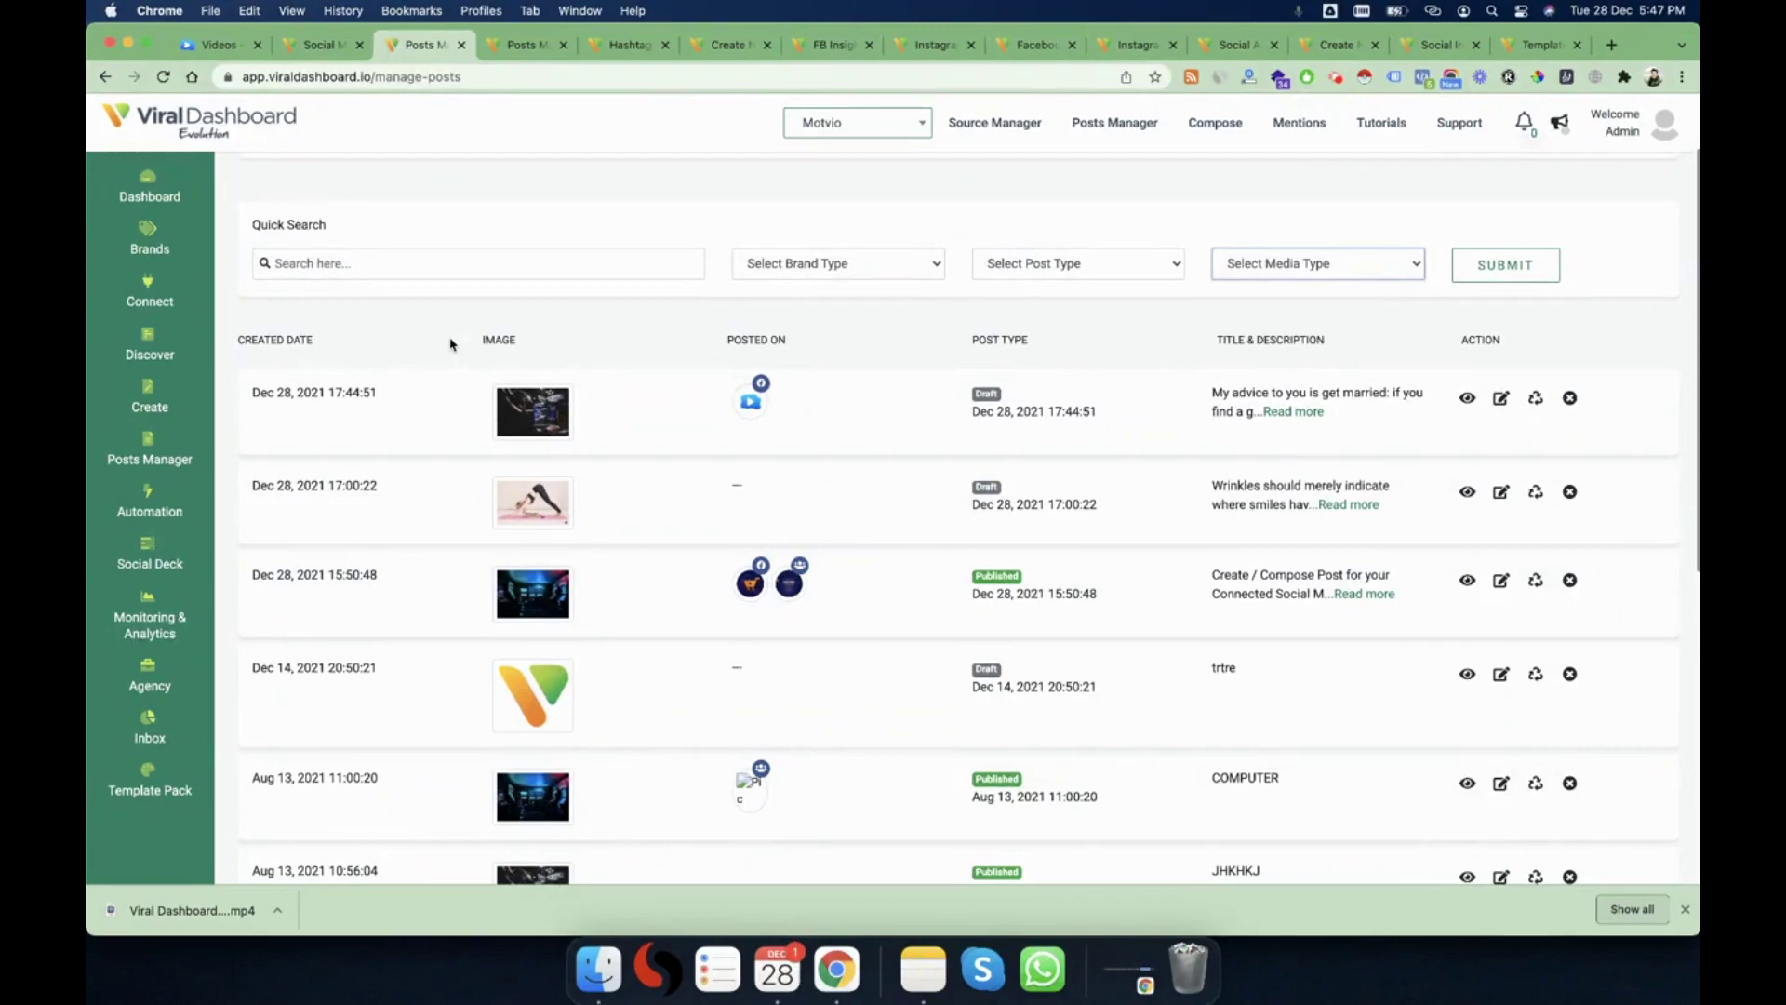
- Expand the details of the newest draft post in the Posts Manager list
click(1467, 399)
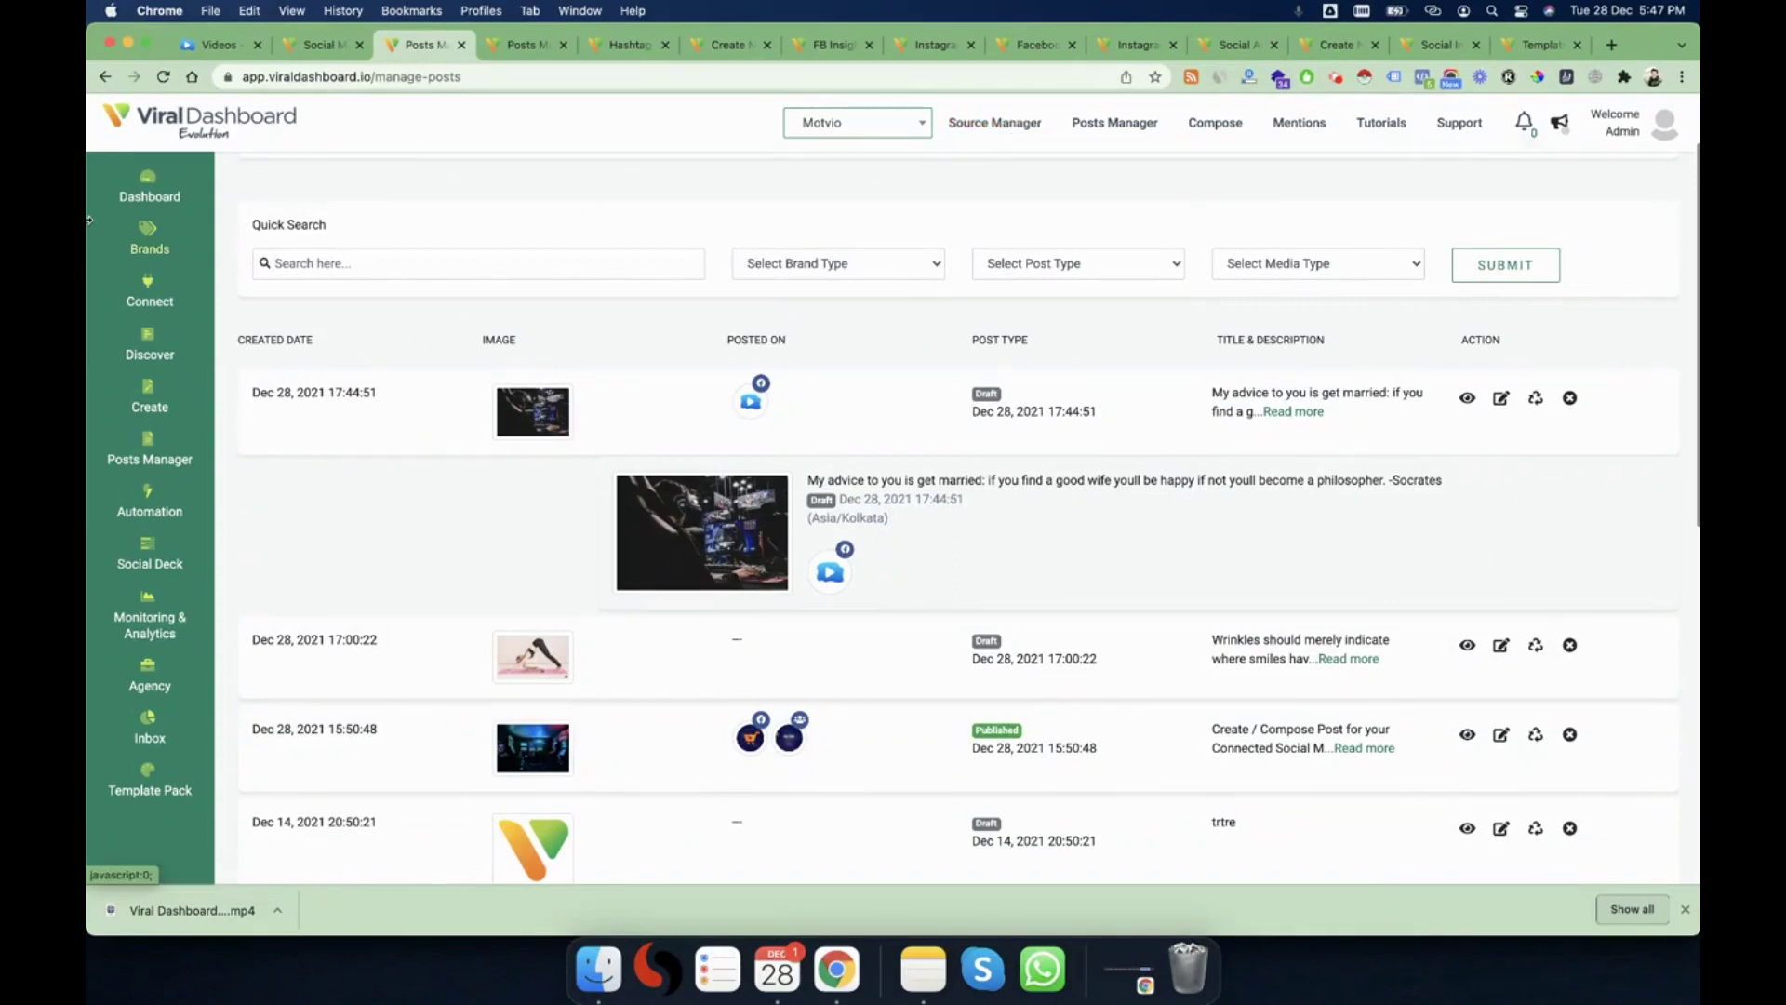
click(145, 289)
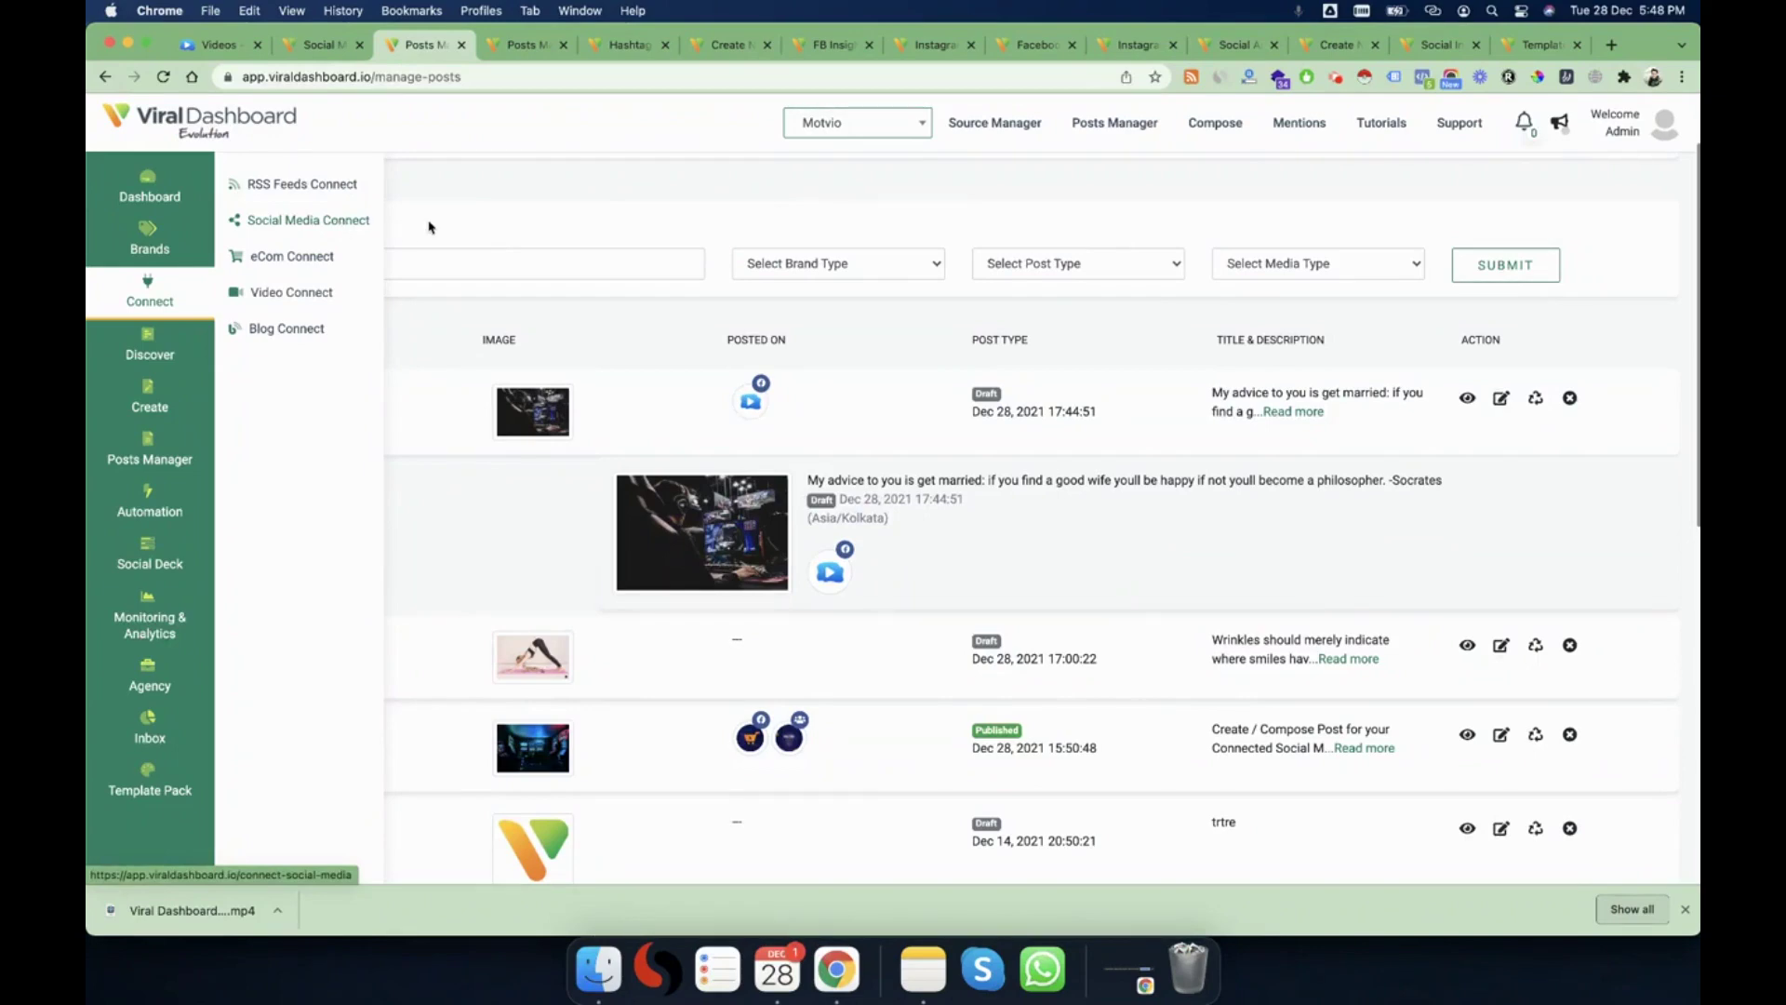
scroll(156, 426, down, 1)
scroll(156, 426, down, 1)
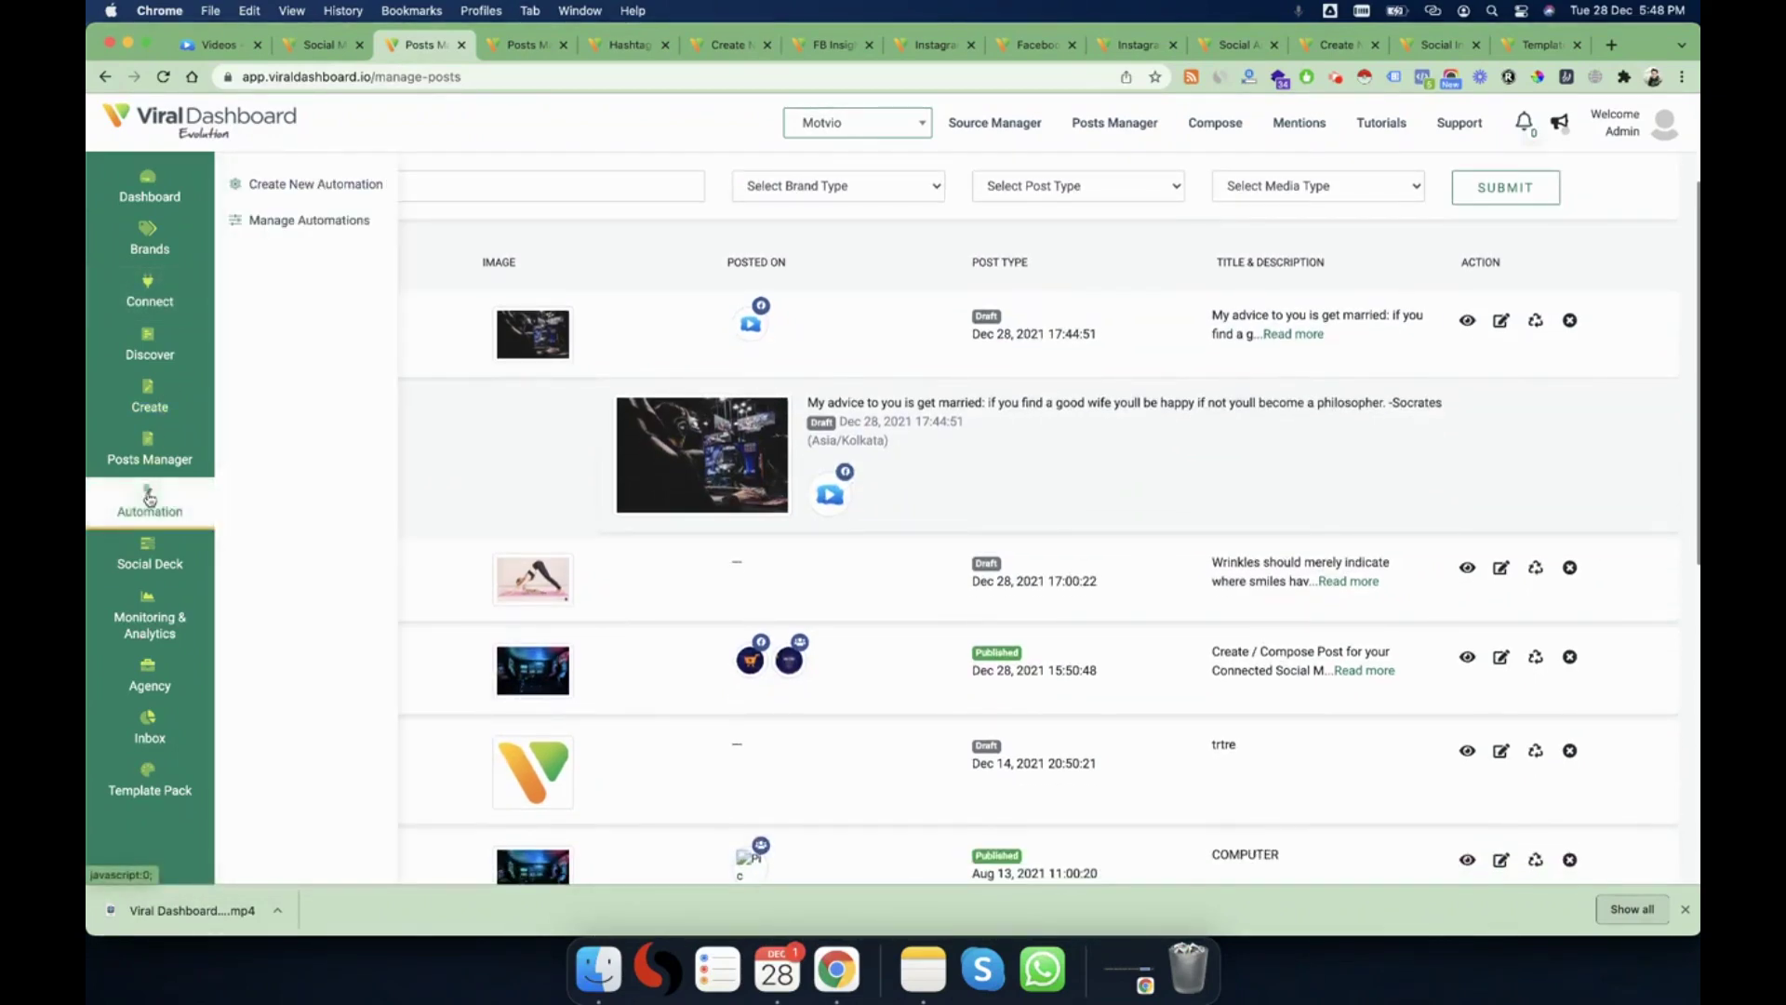
- Close both Posts Manager pages and view the form for adding brand hashtags, leaving it without adding any
click(463, 46)
click(463, 46)
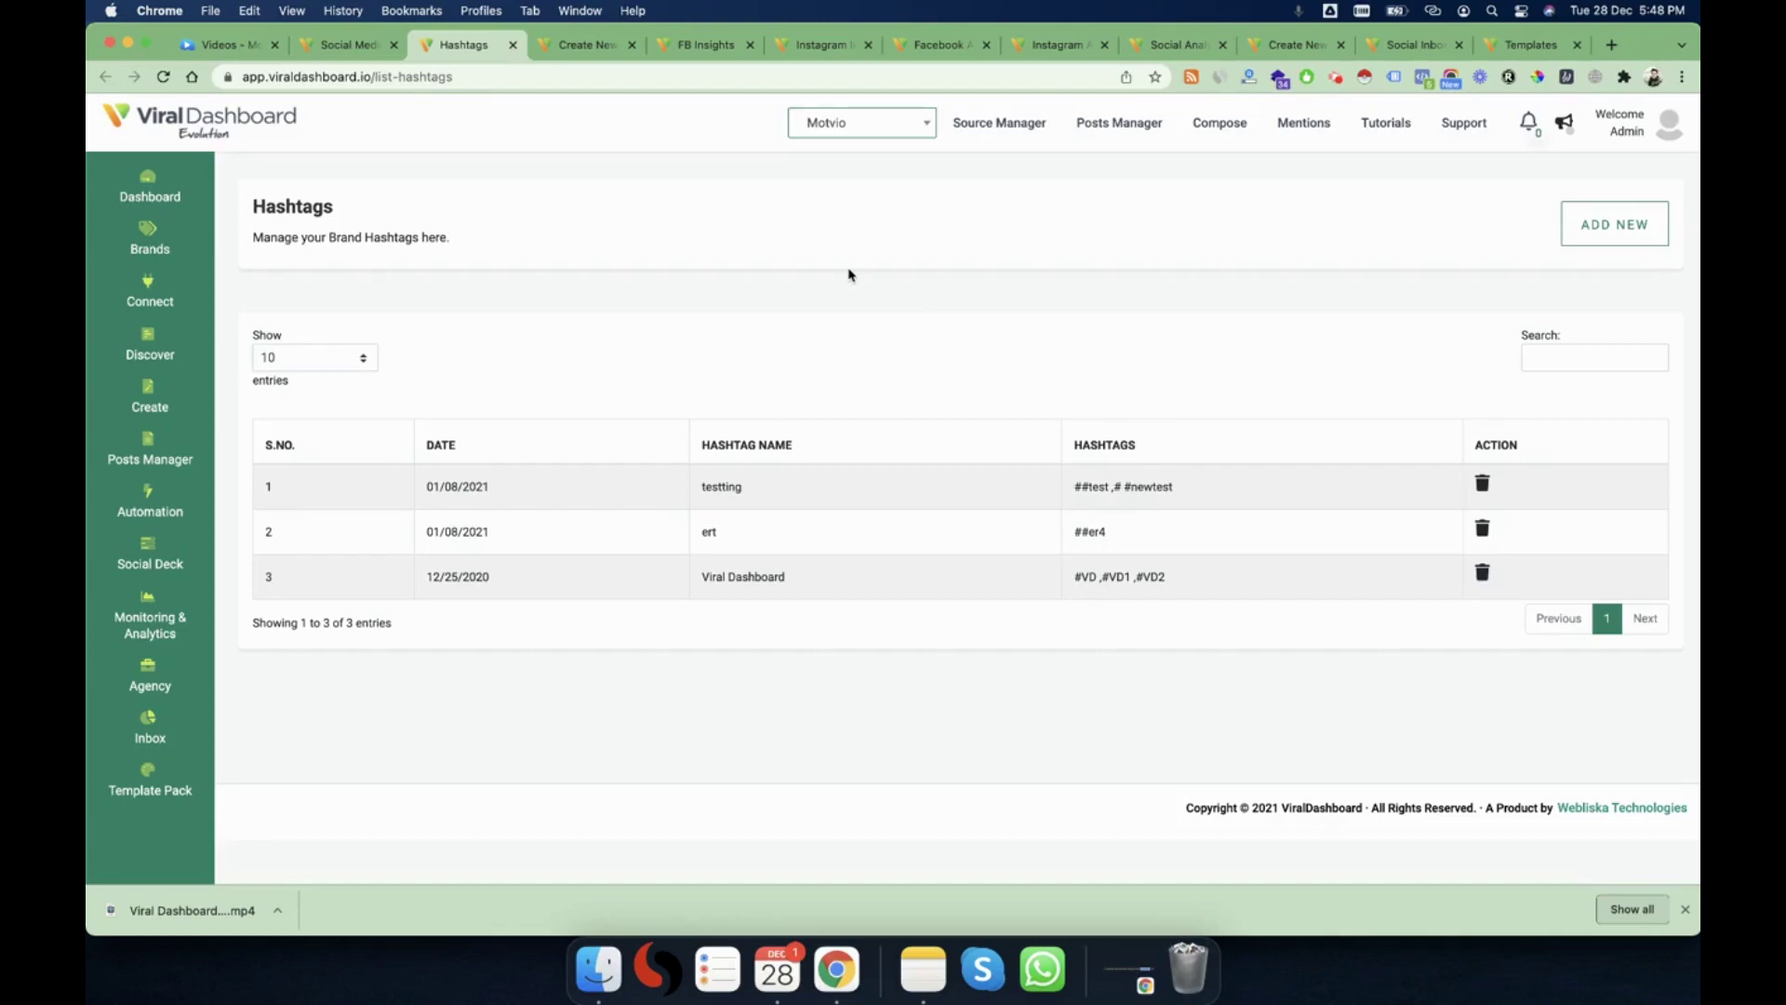
click(1572, 225)
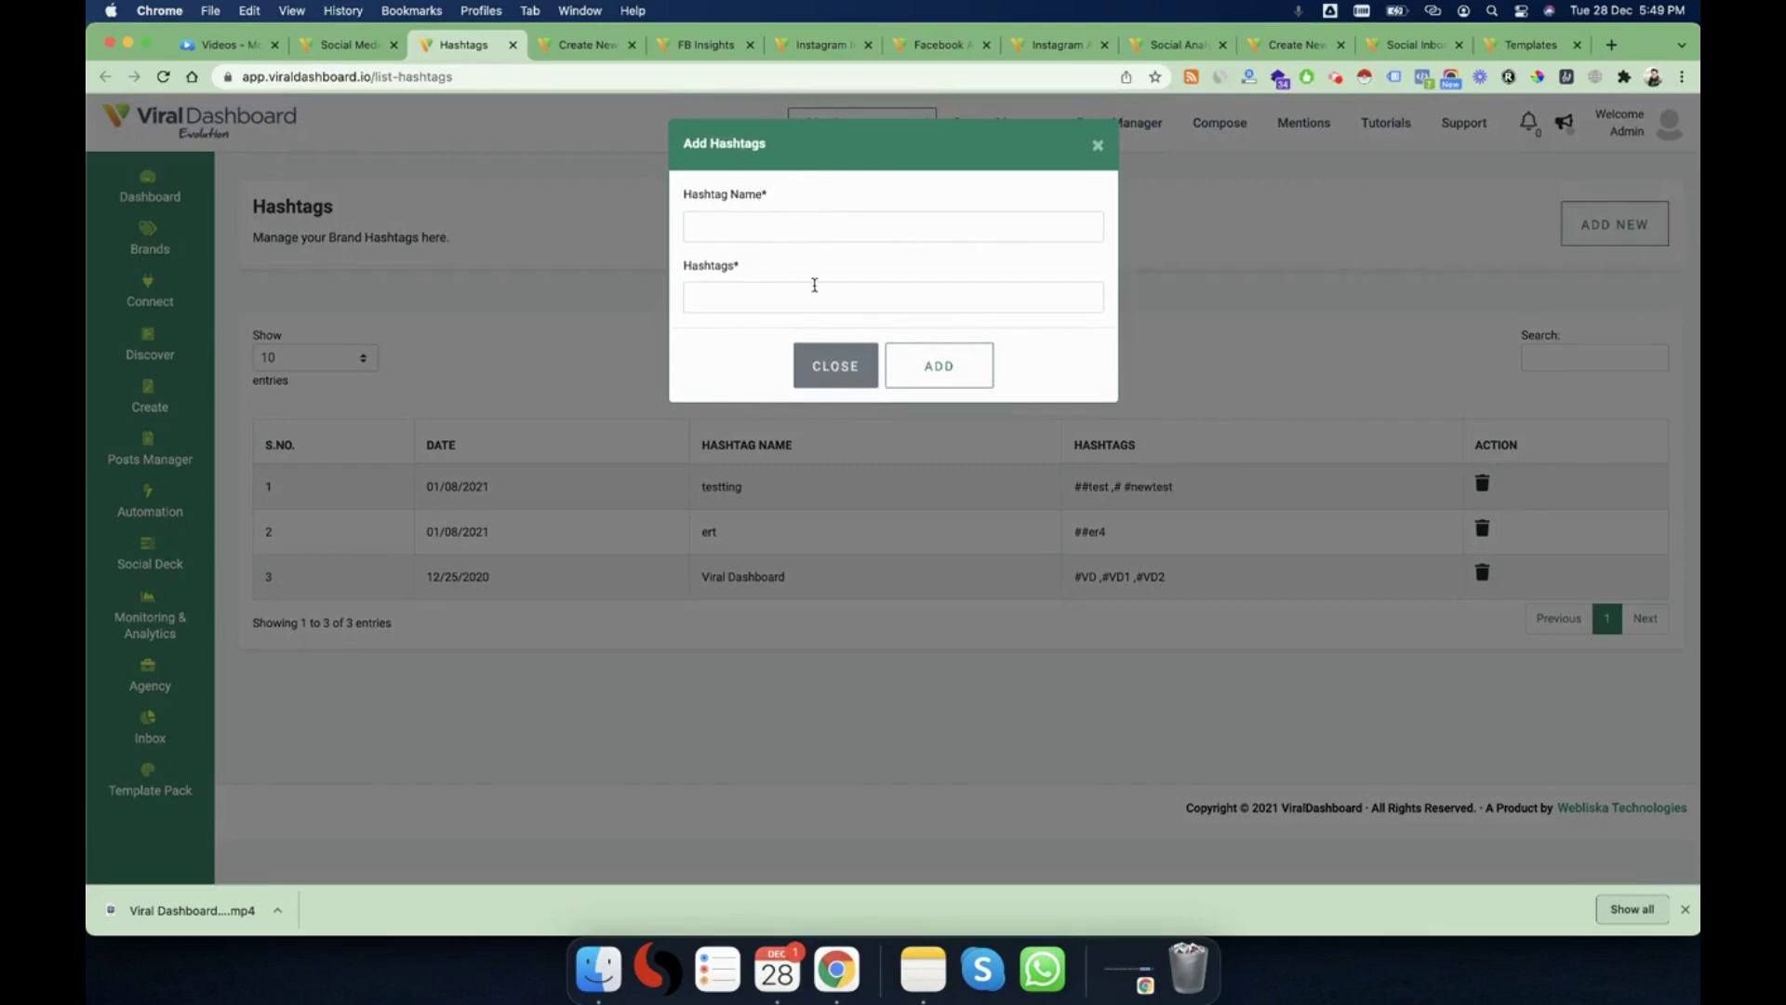
click(835, 365)
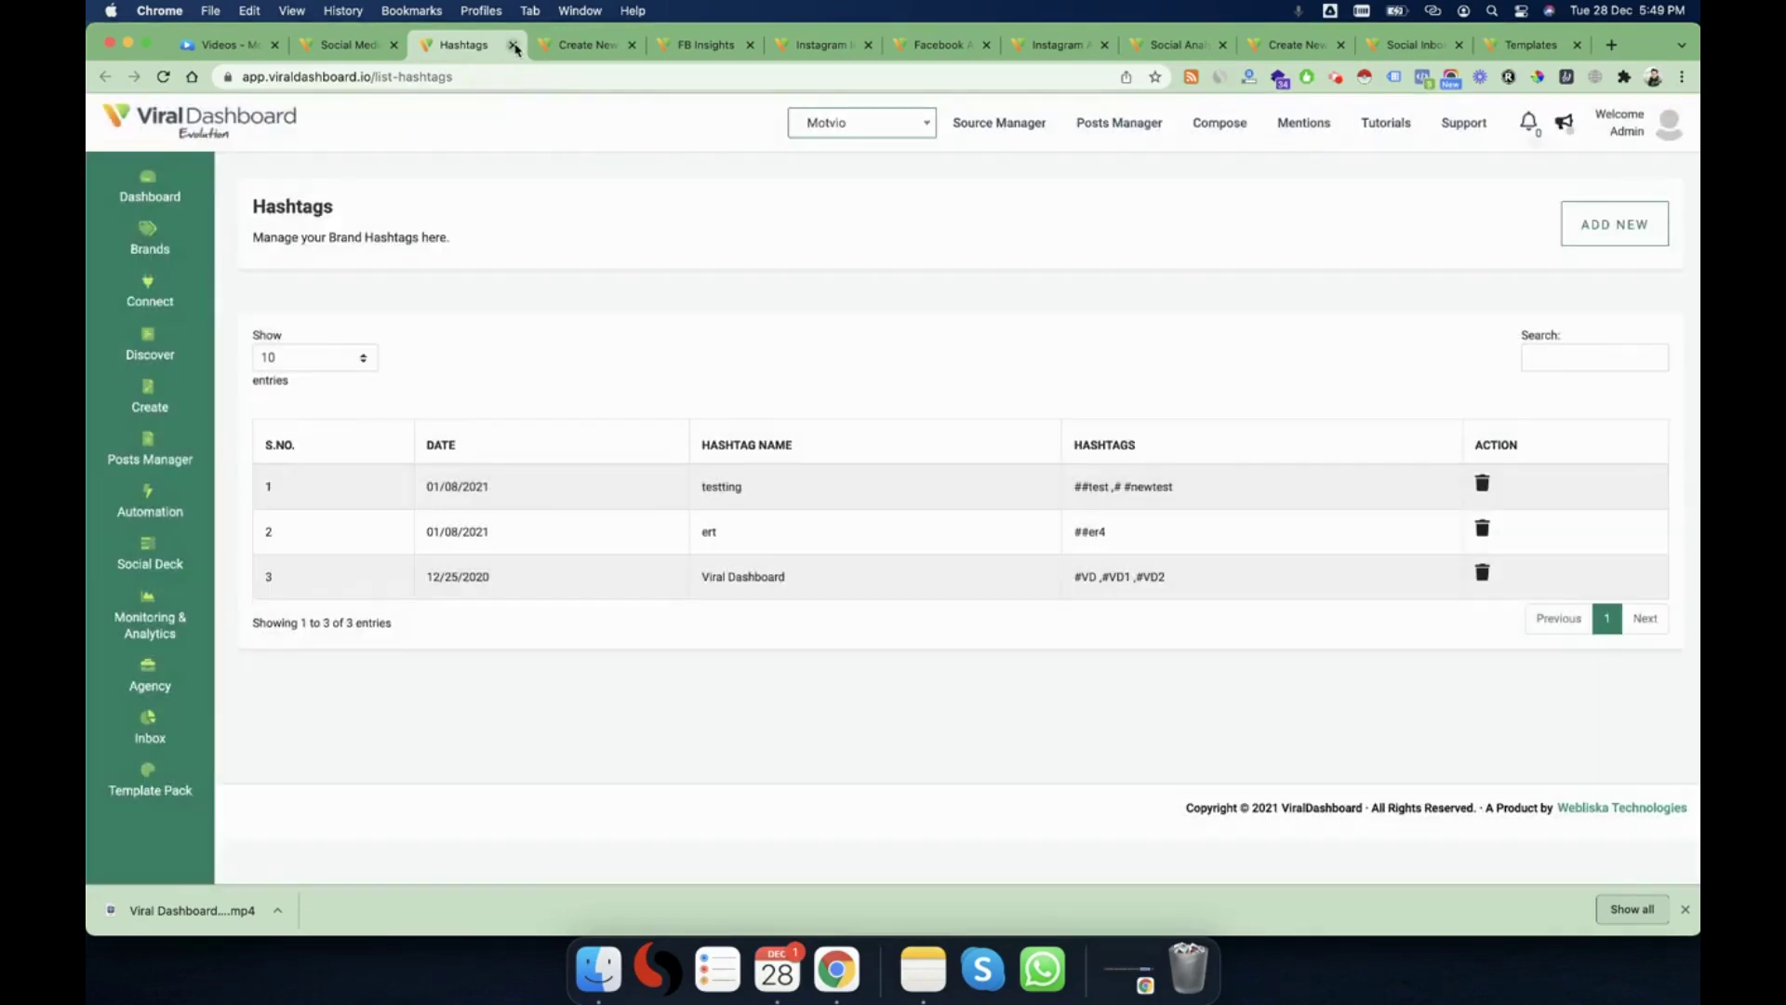
- Close the Hashtags page and examine the Create New Automation page's content sources and most popular triggers
click(513, 46)
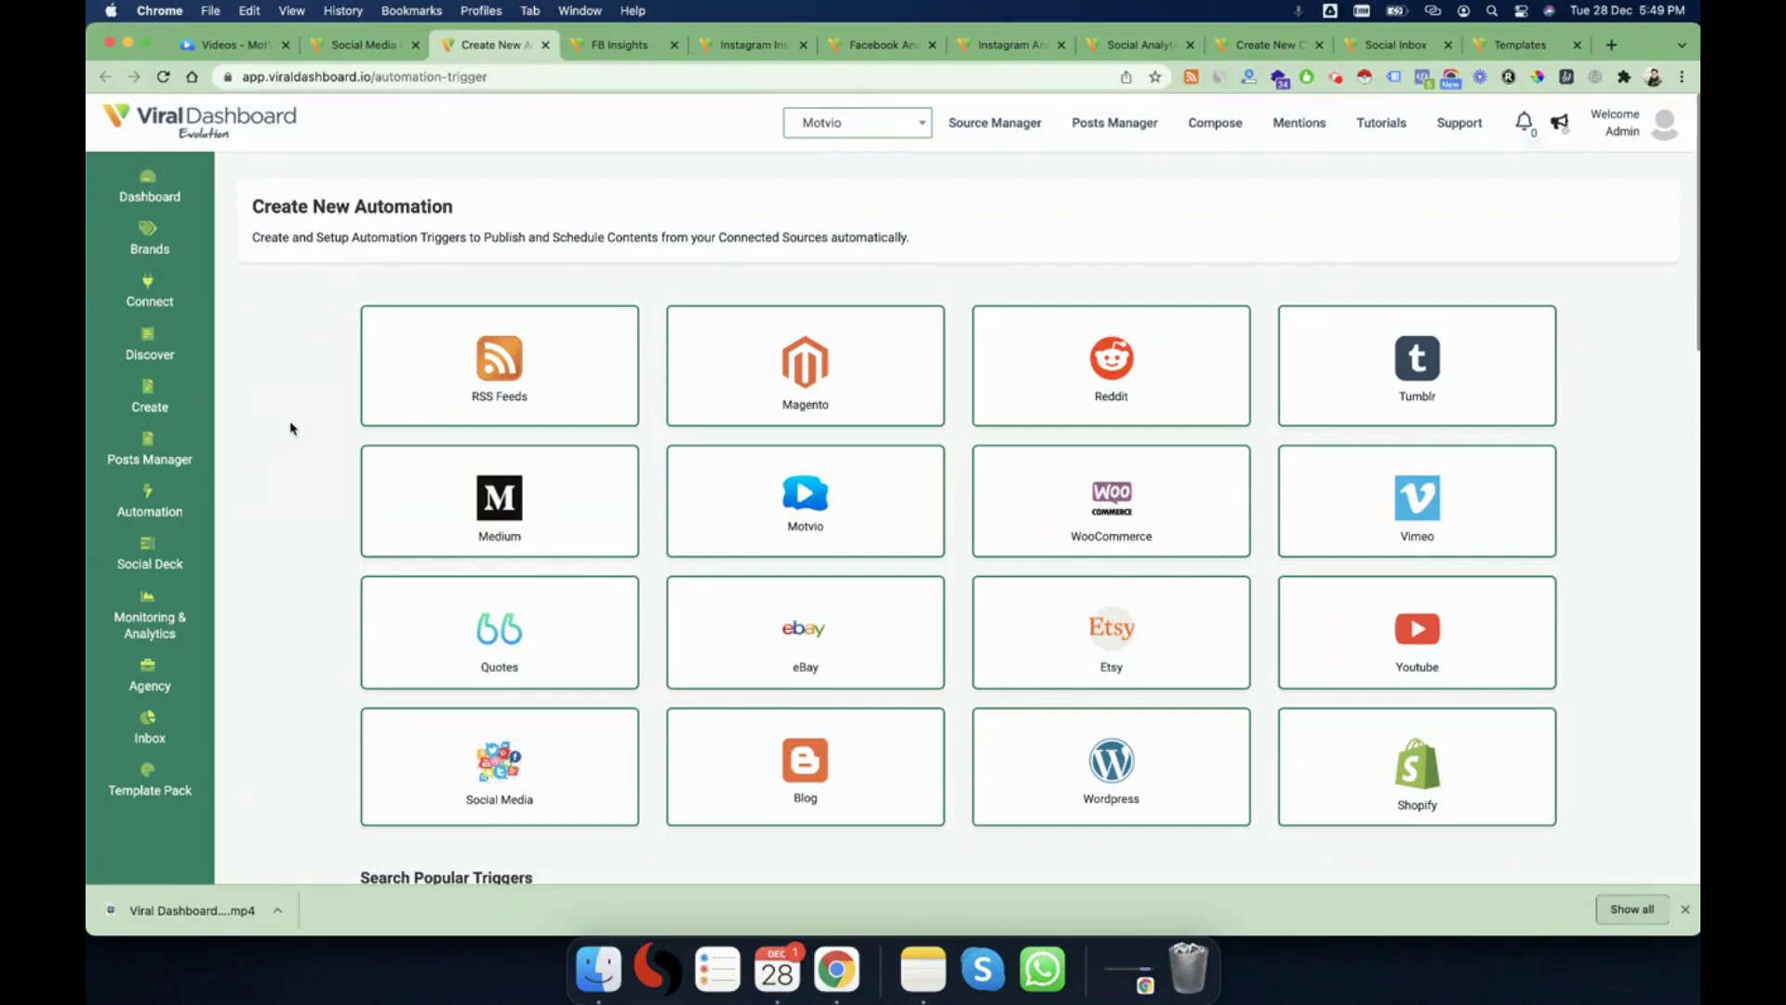
scroll(290, 428, down, 3)
scroll(290, 428, up, 1)
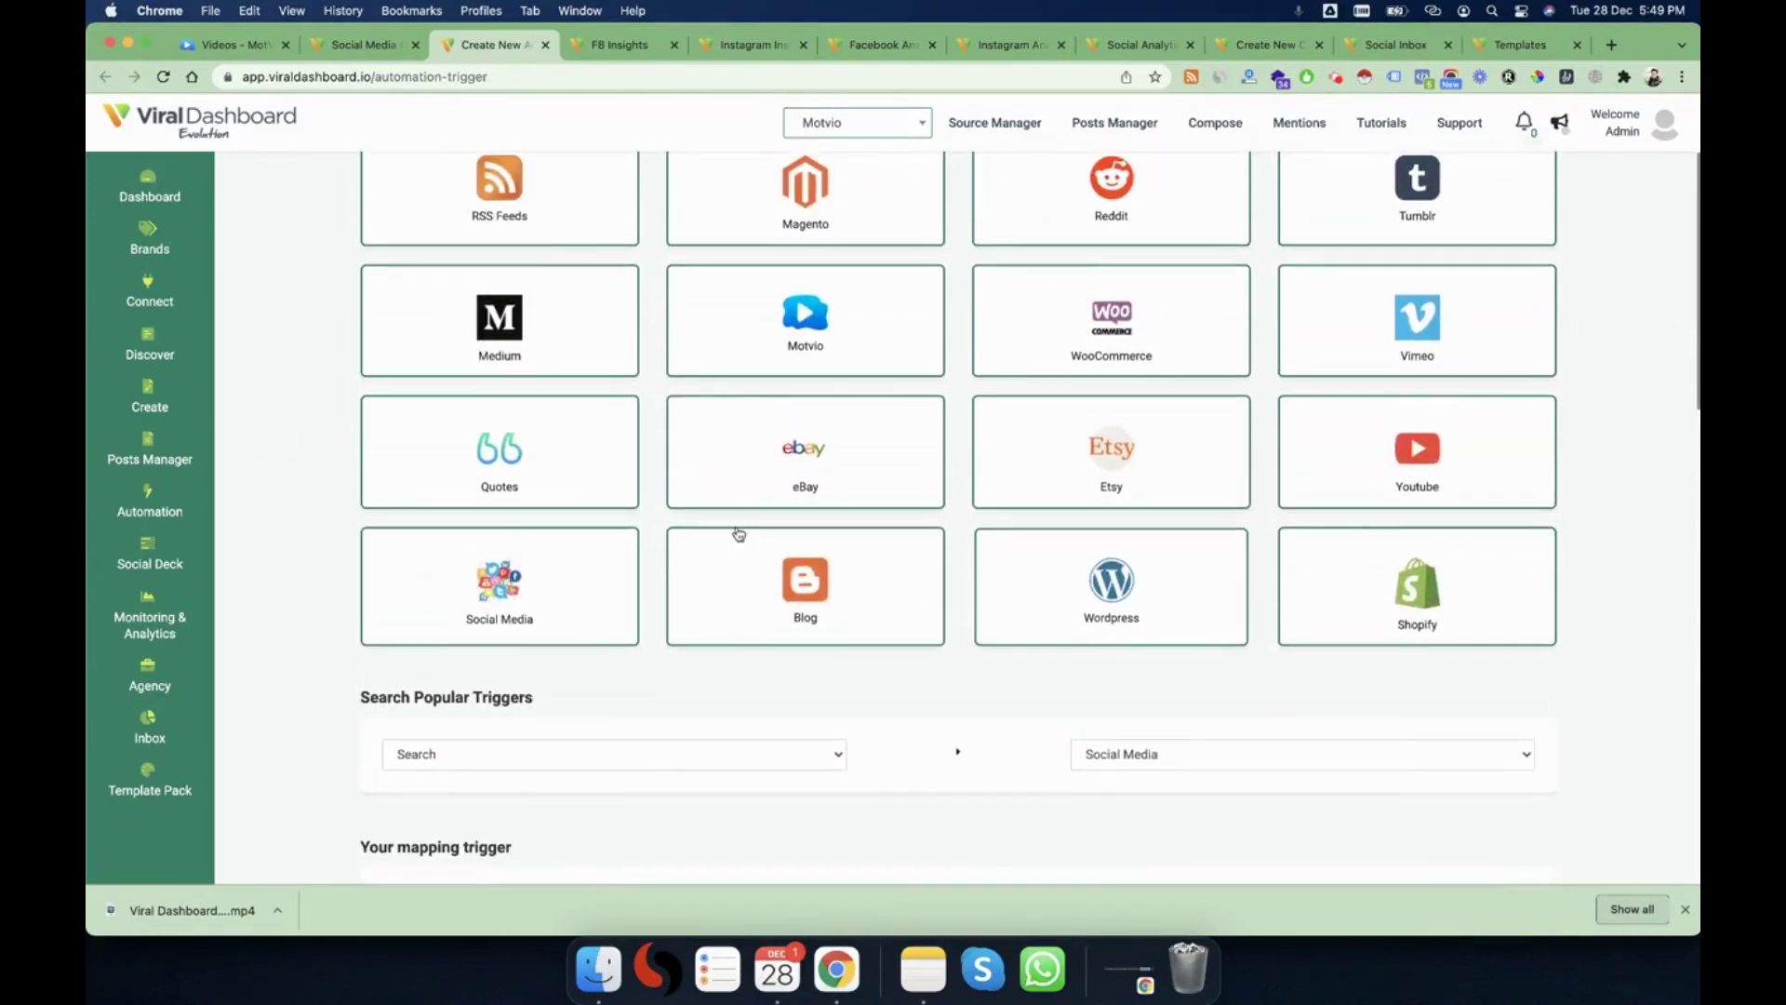
click(878, 347)
scroll(286, 599, down, 1)
scroll(287, 598, down, 5)
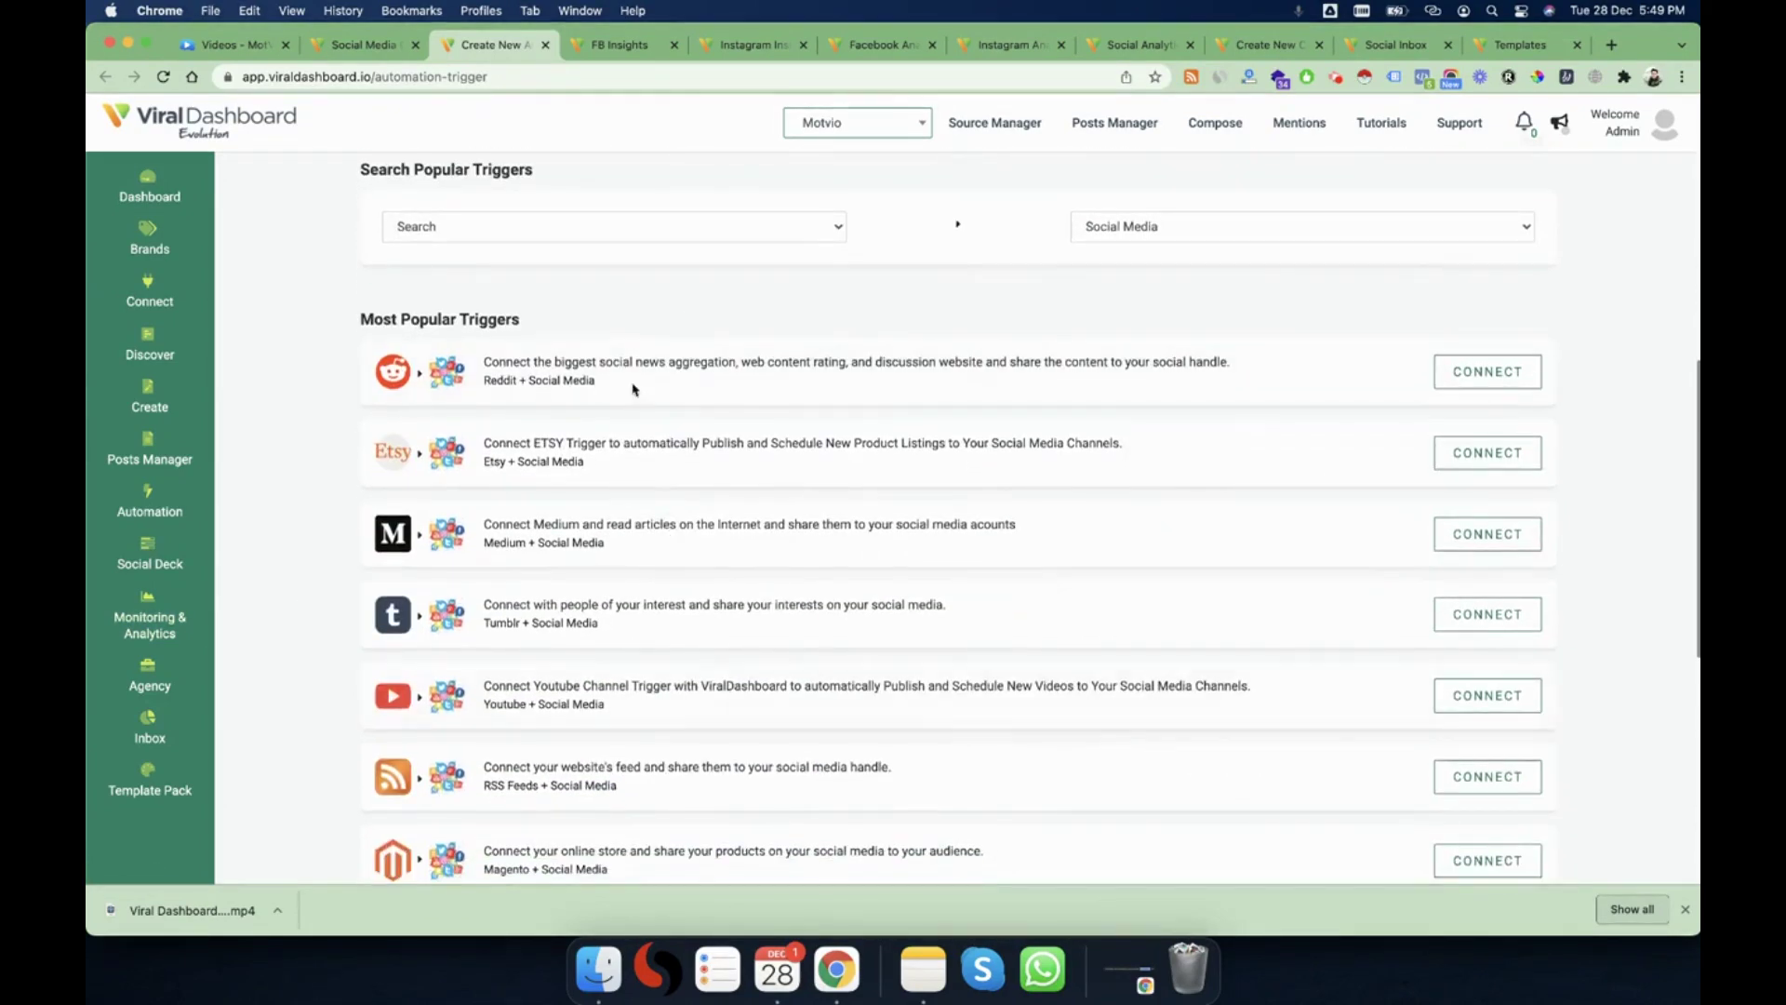
scroll(652, 544, up, 1)
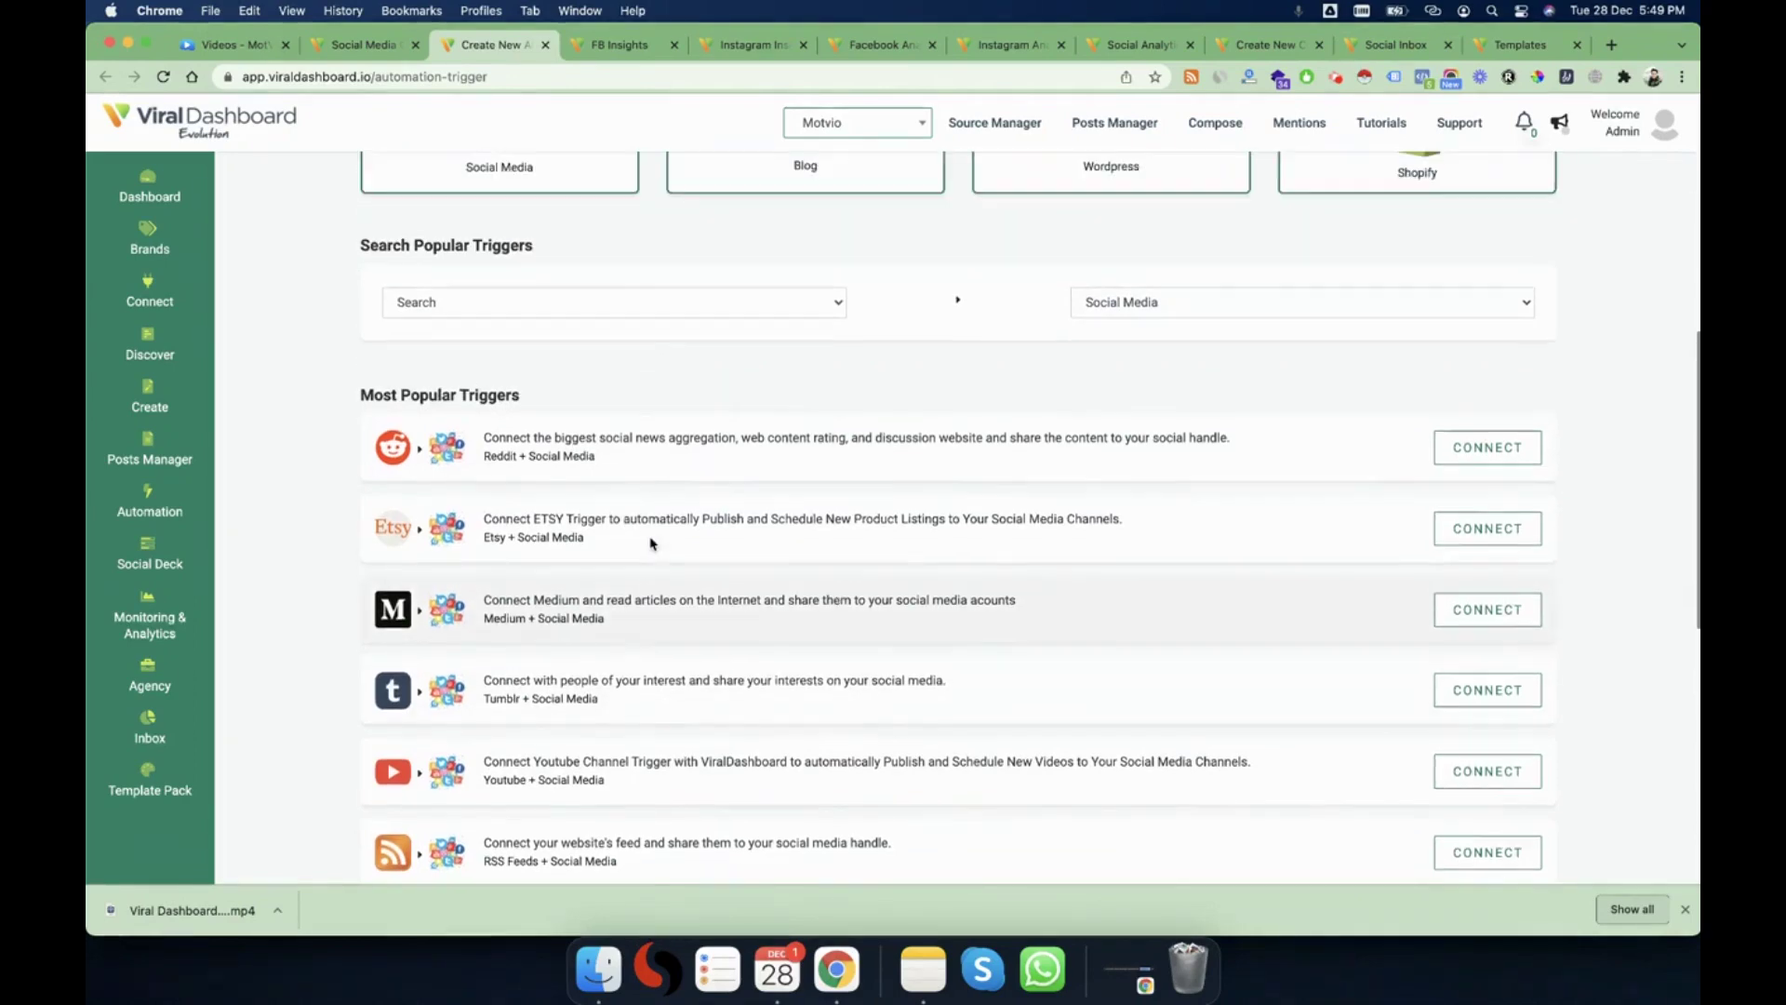
scroll(310, 363, up, 5)
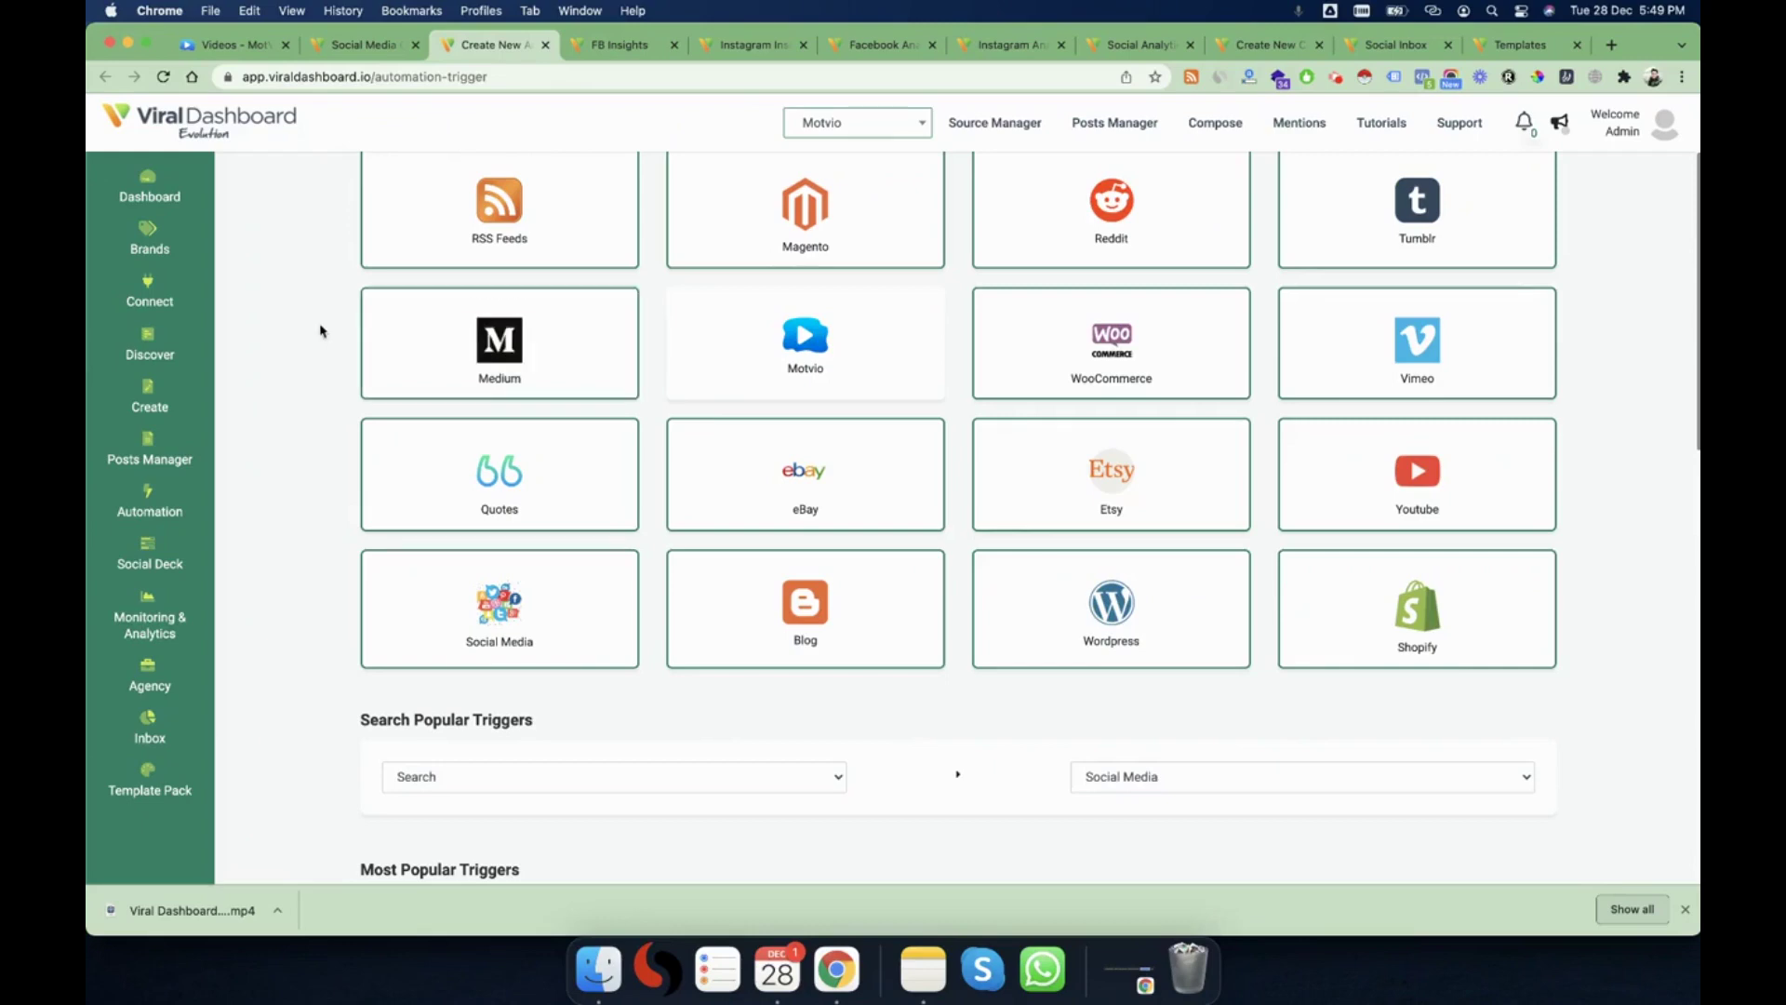
scroll(320, 329, up, 2)
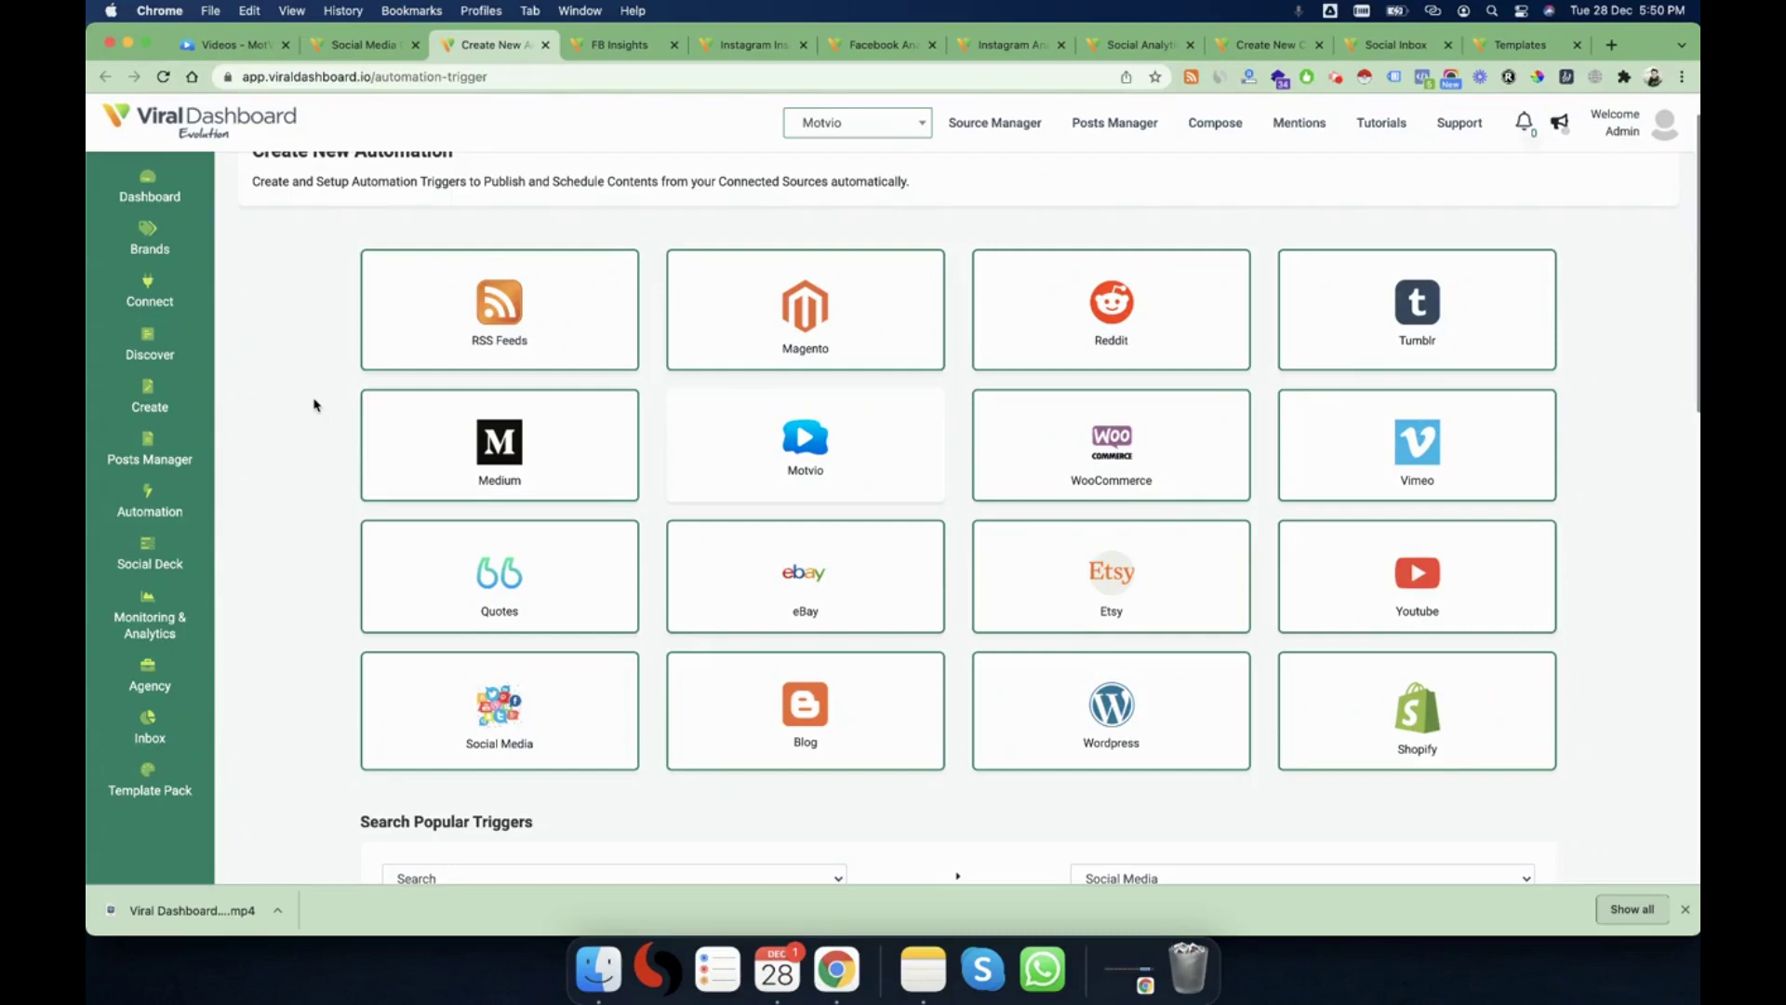
scroll(279, 494, down, 5)
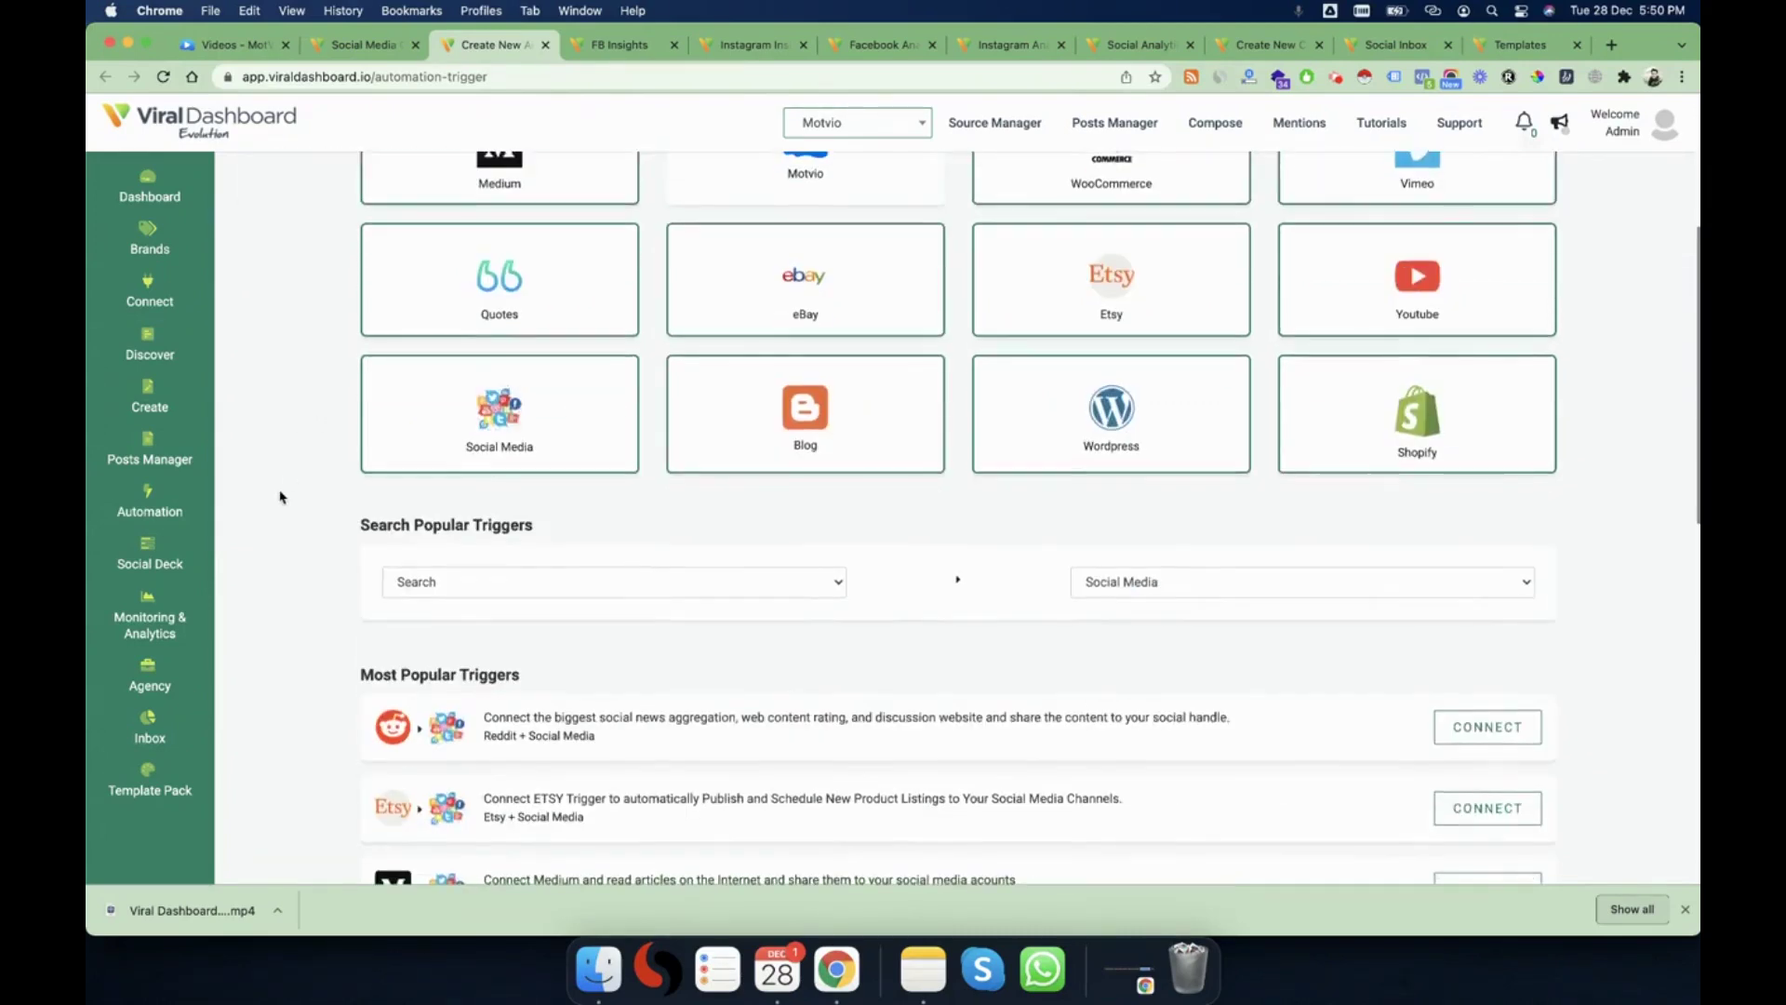
scroll(586, 438, up, 3)
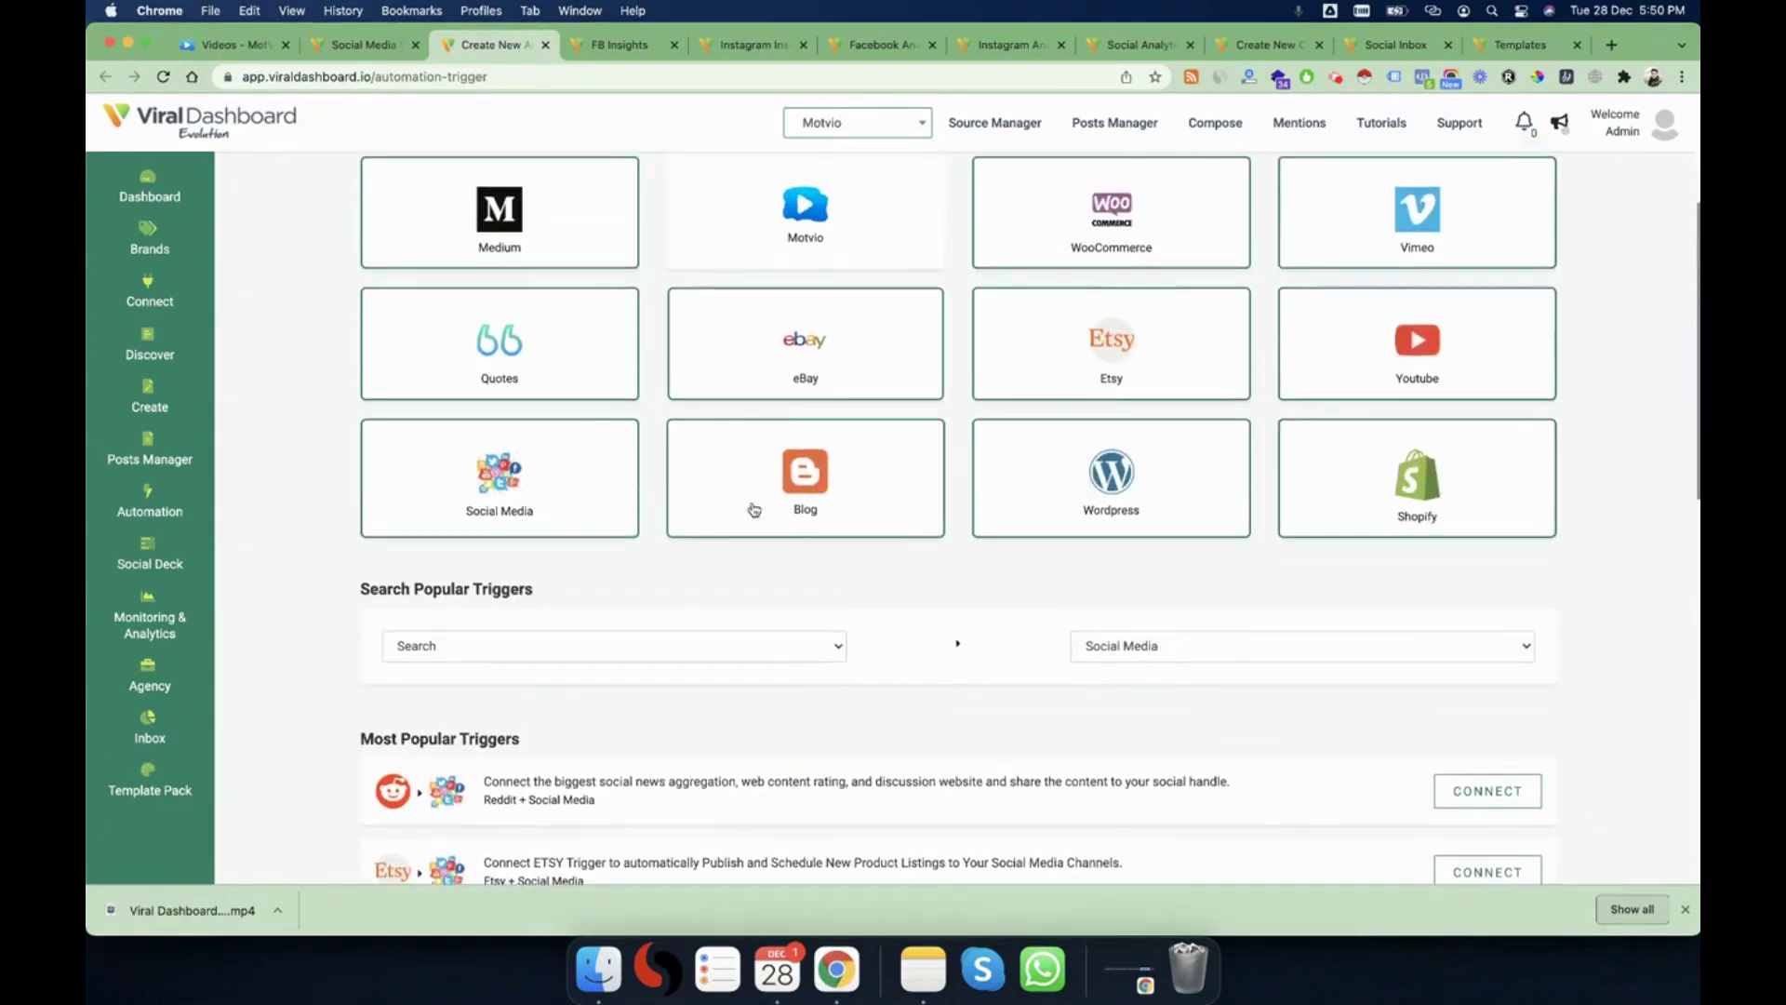
scroll(971, 426, up, 3)
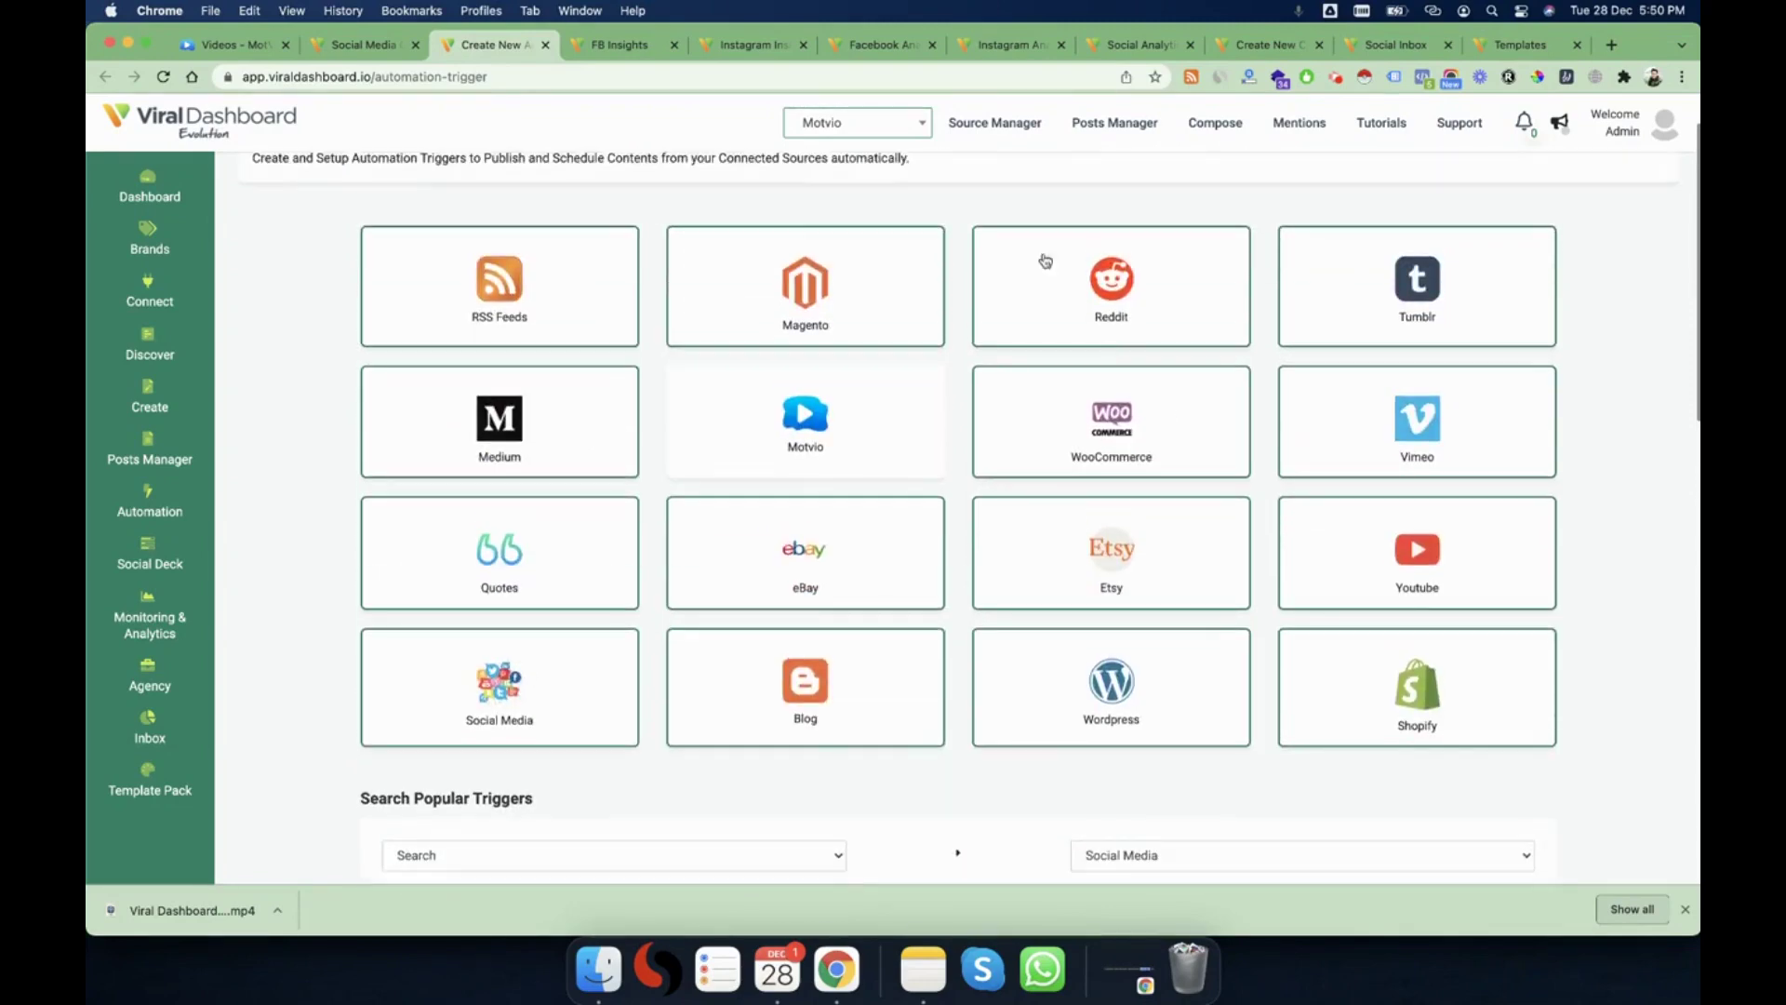
scroll(870, 493, down, 3)
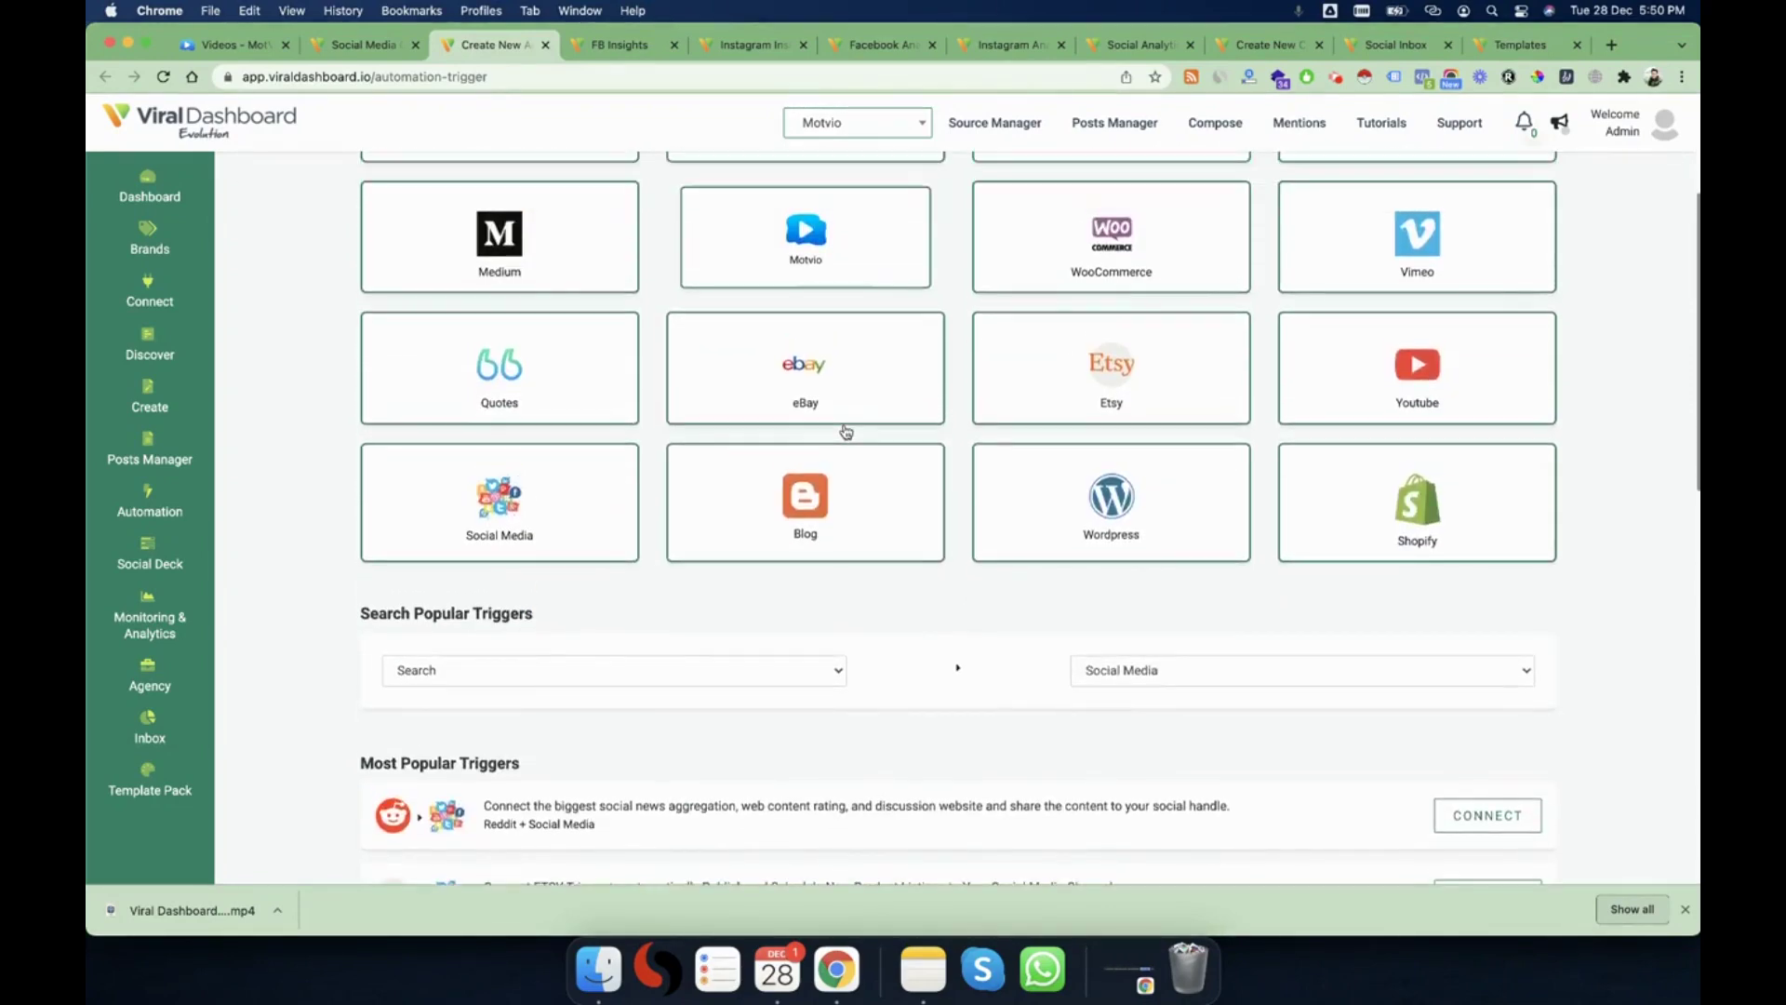
scroll(744, 391, down, 8)
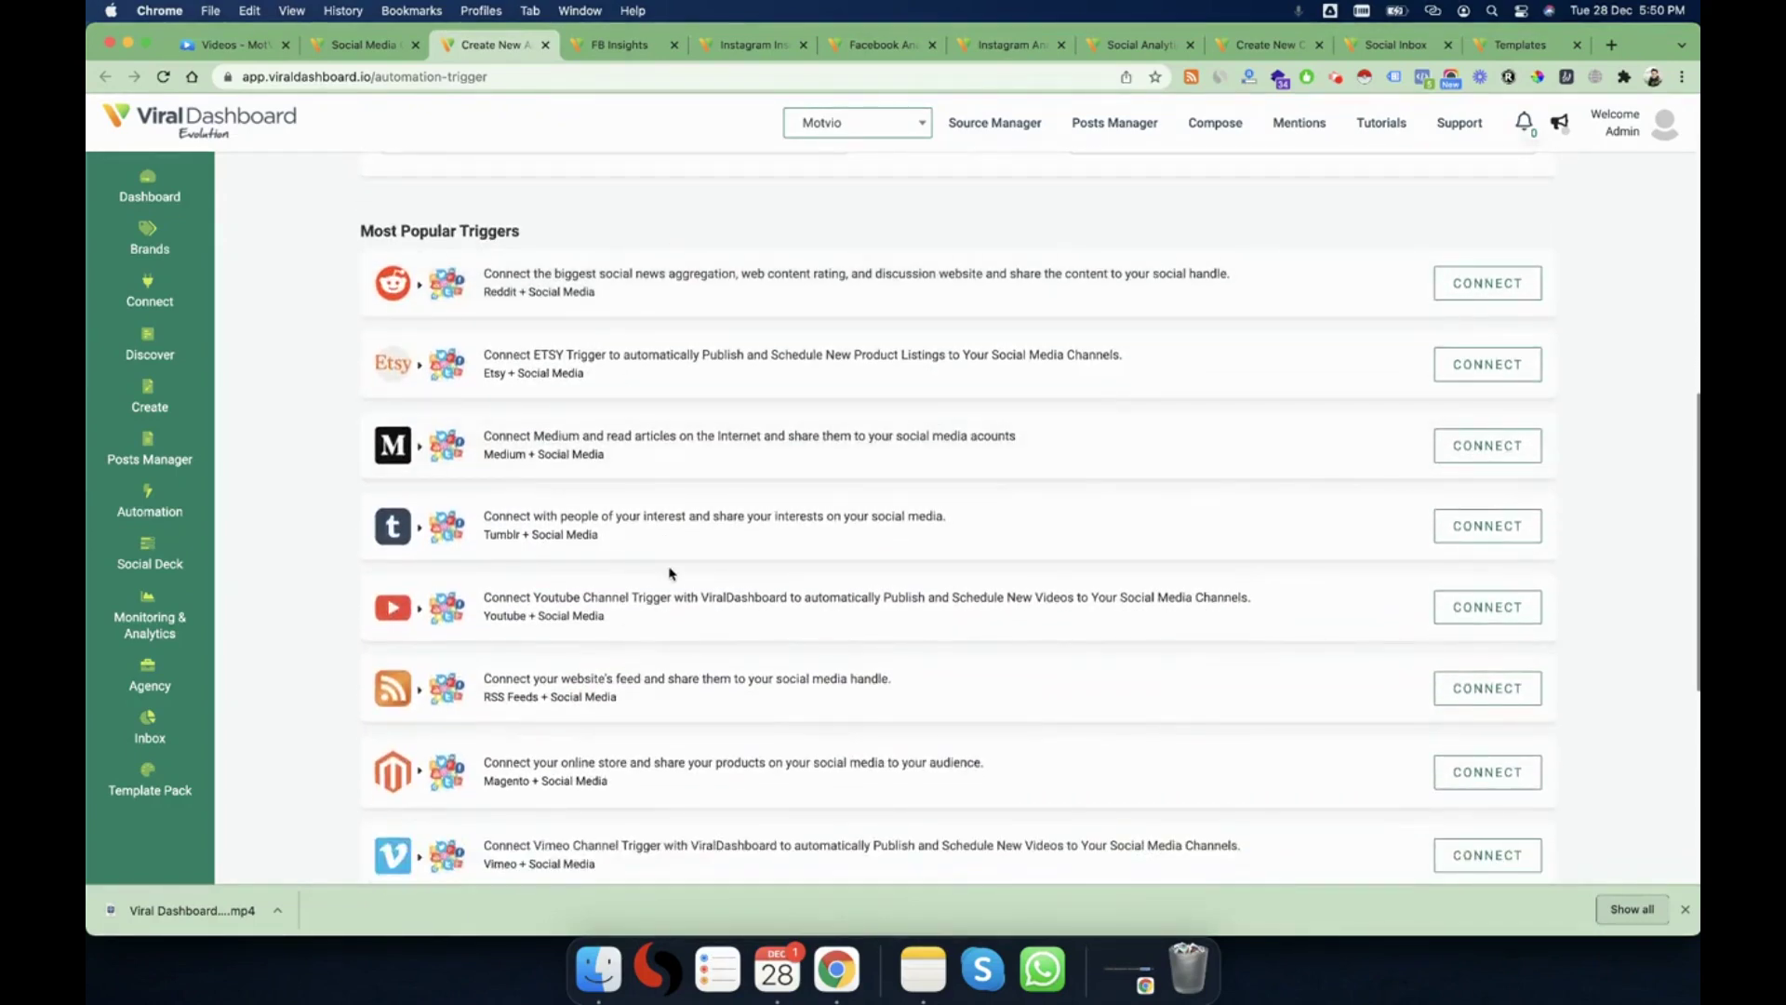
scroll(696, 293, up, 5)
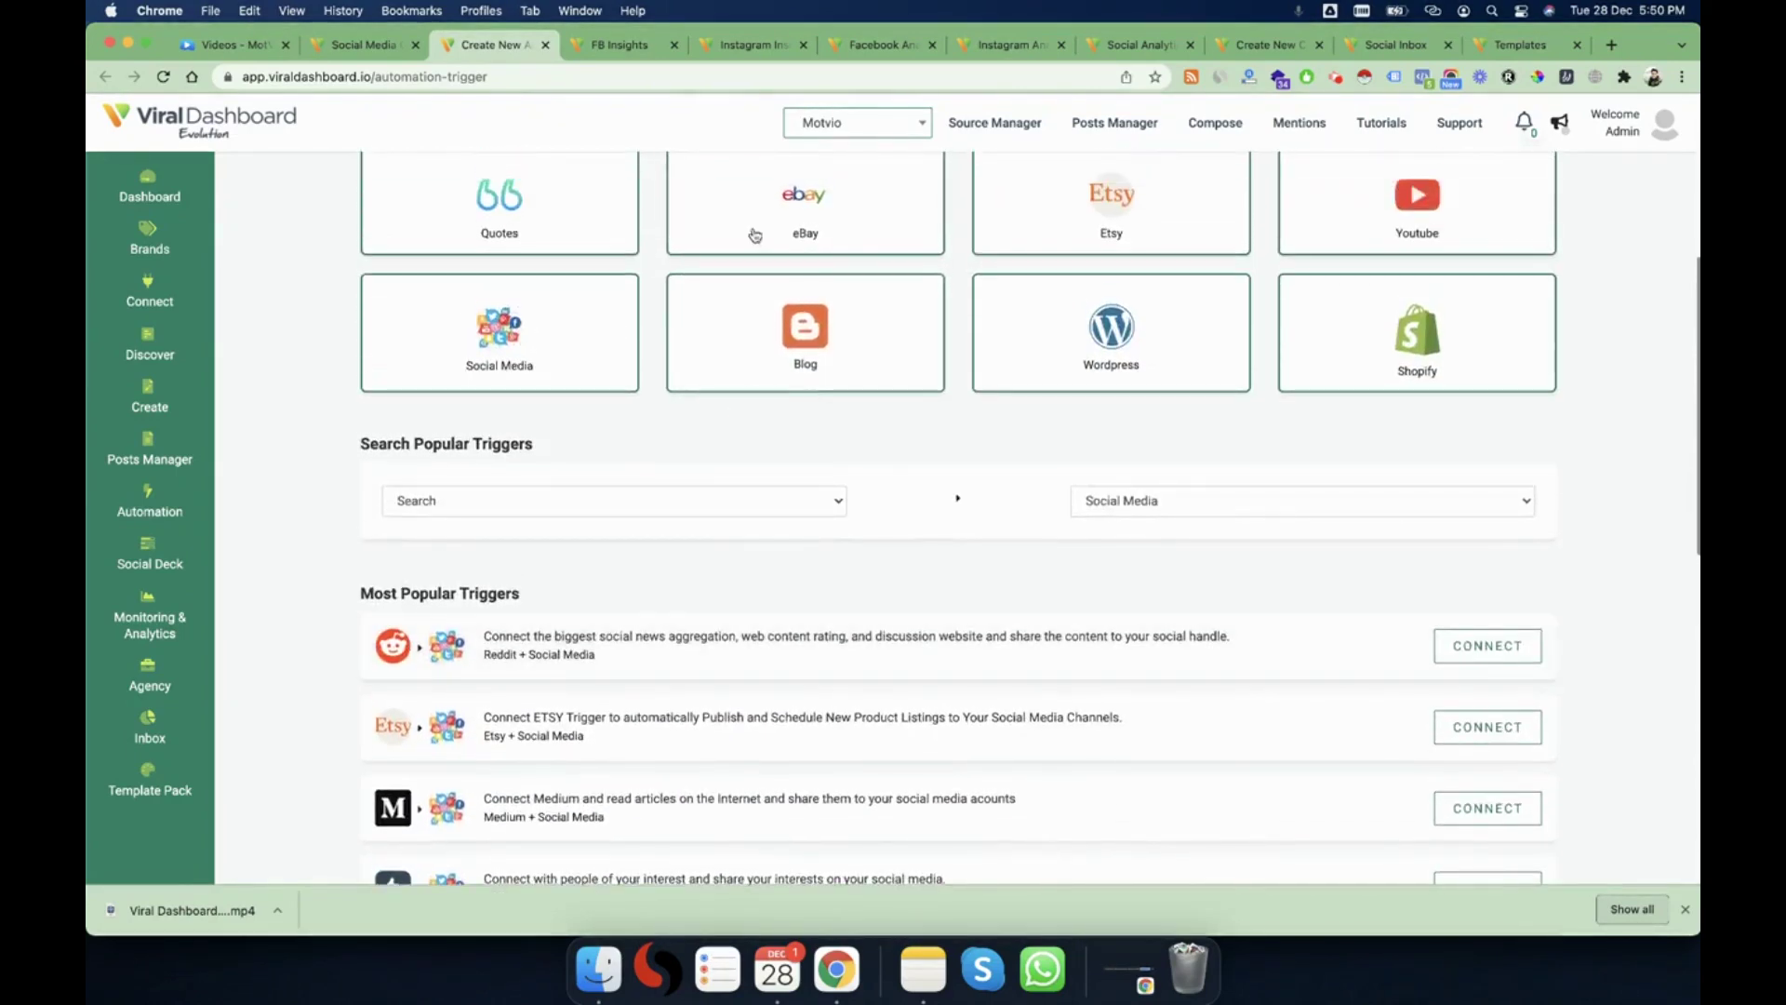
scroll(735, 428, down, 5)
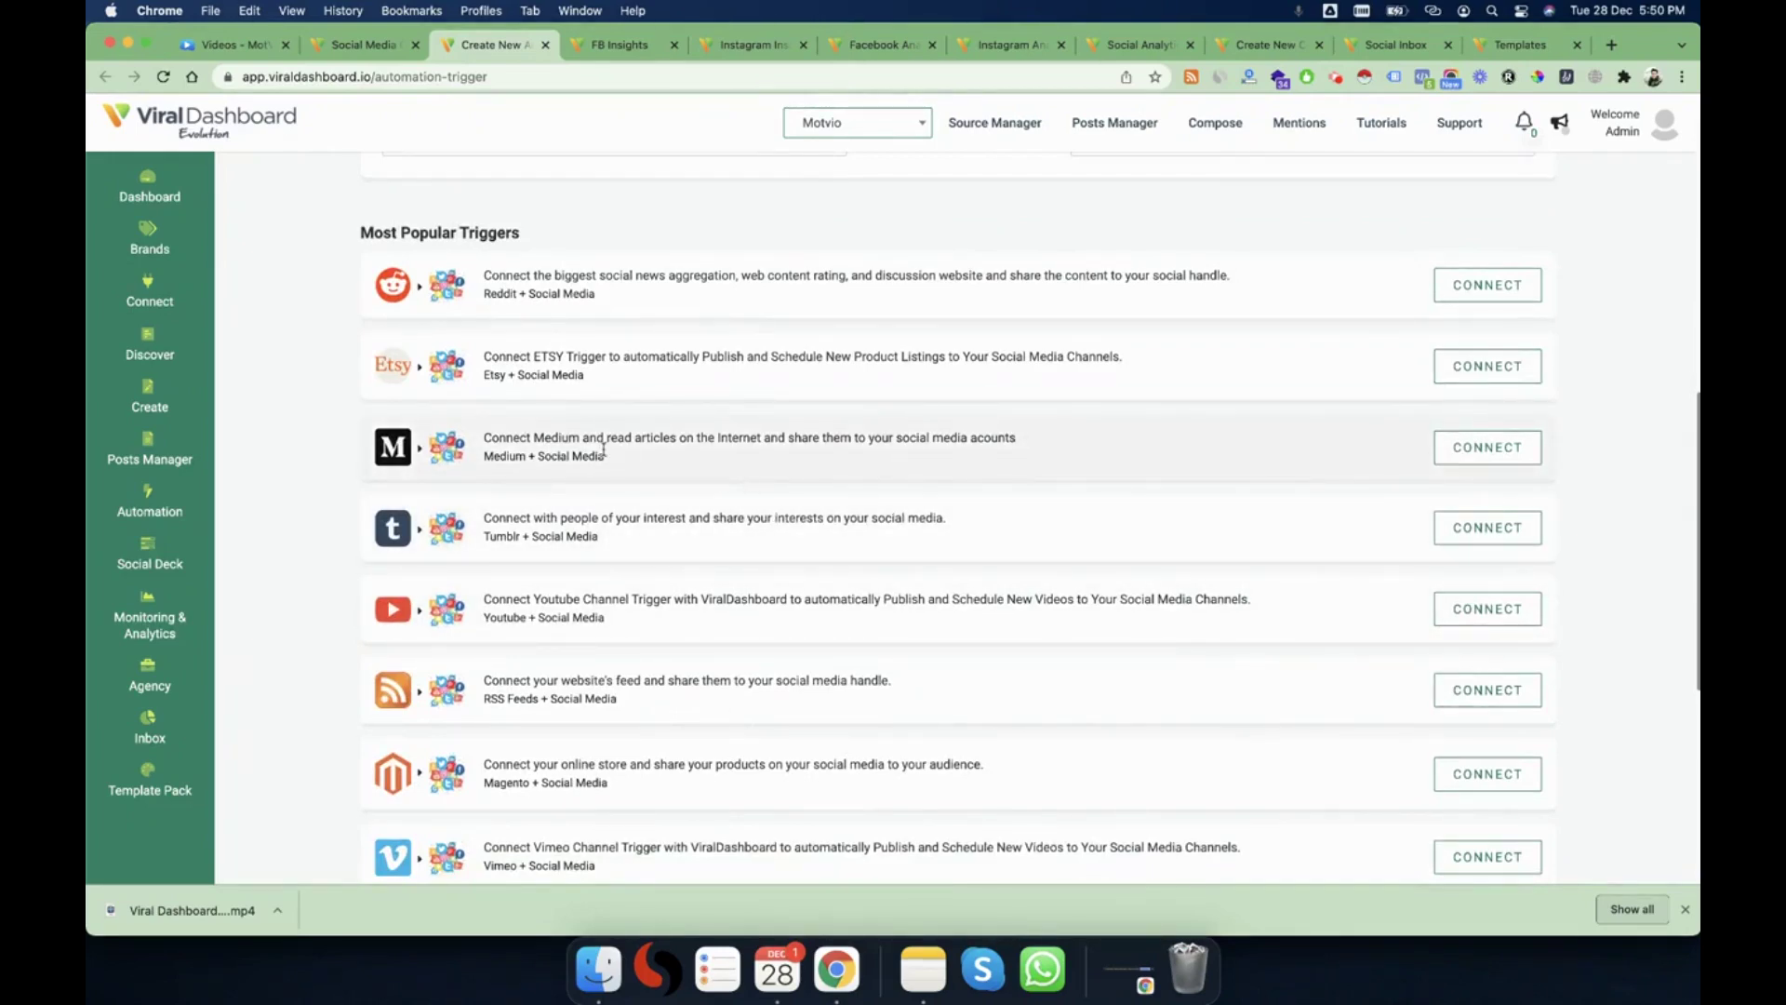
- View the trigger setup form for Medium + Social Media and the options of the Automation section
click(1483, 447)
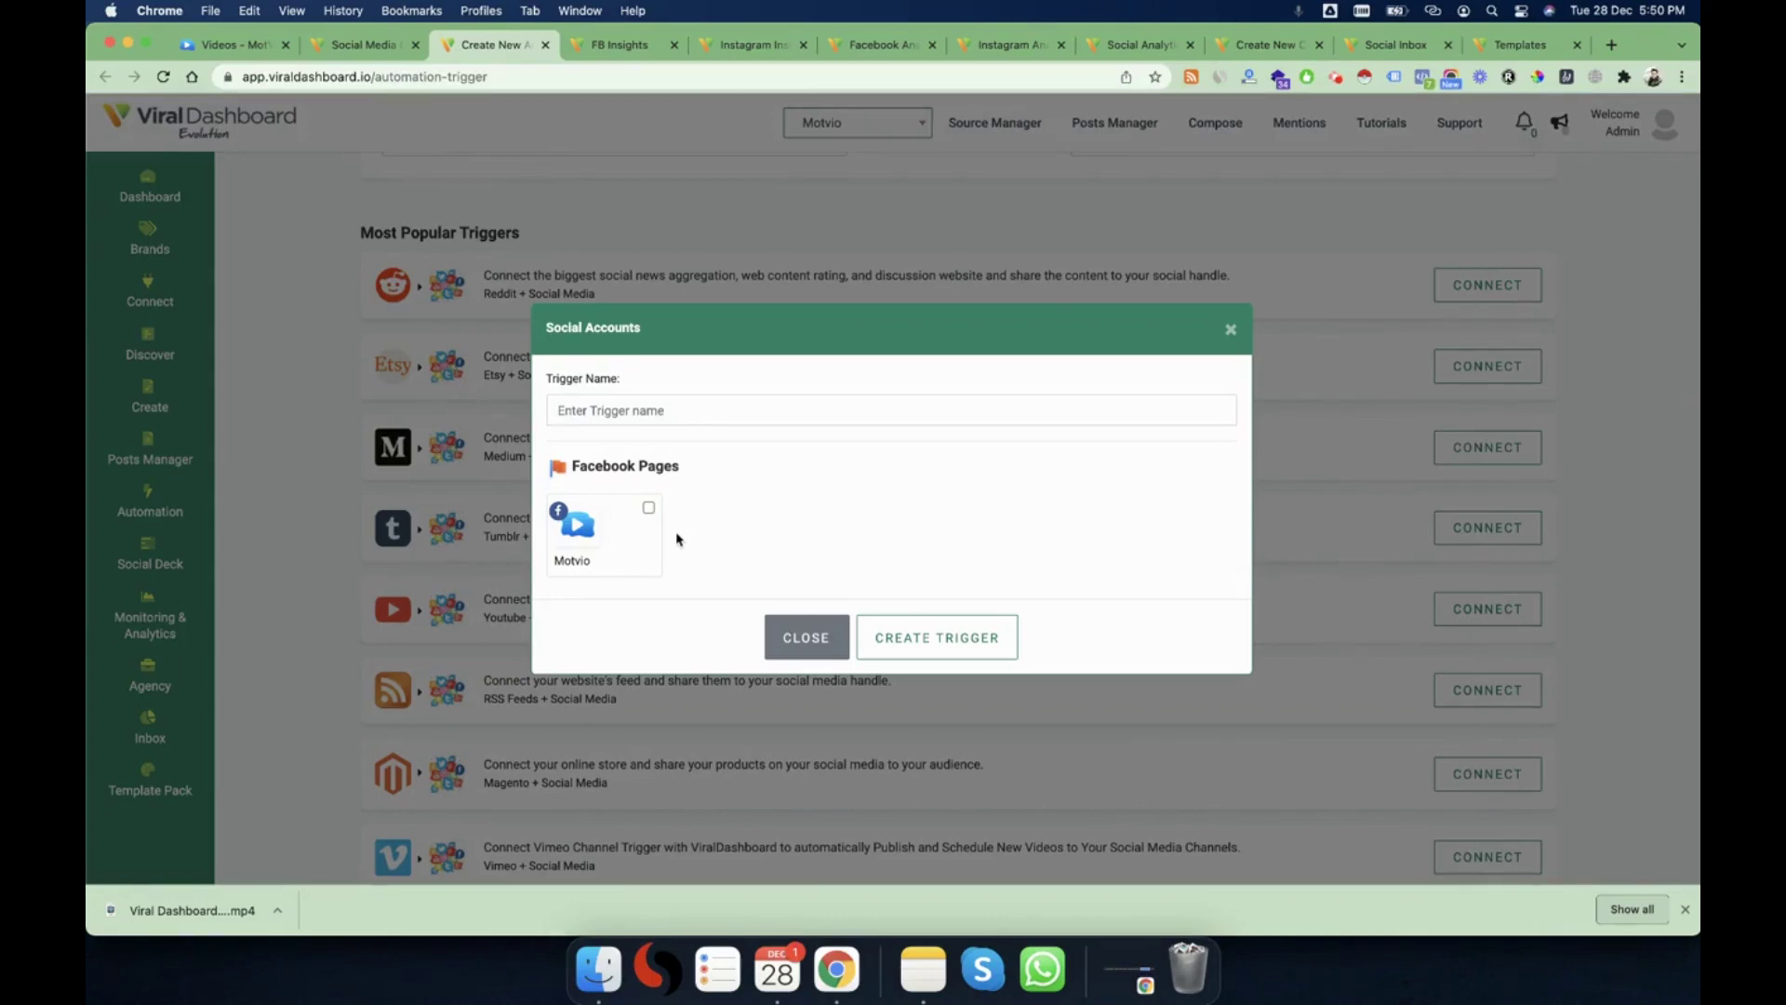
click(804, 634)
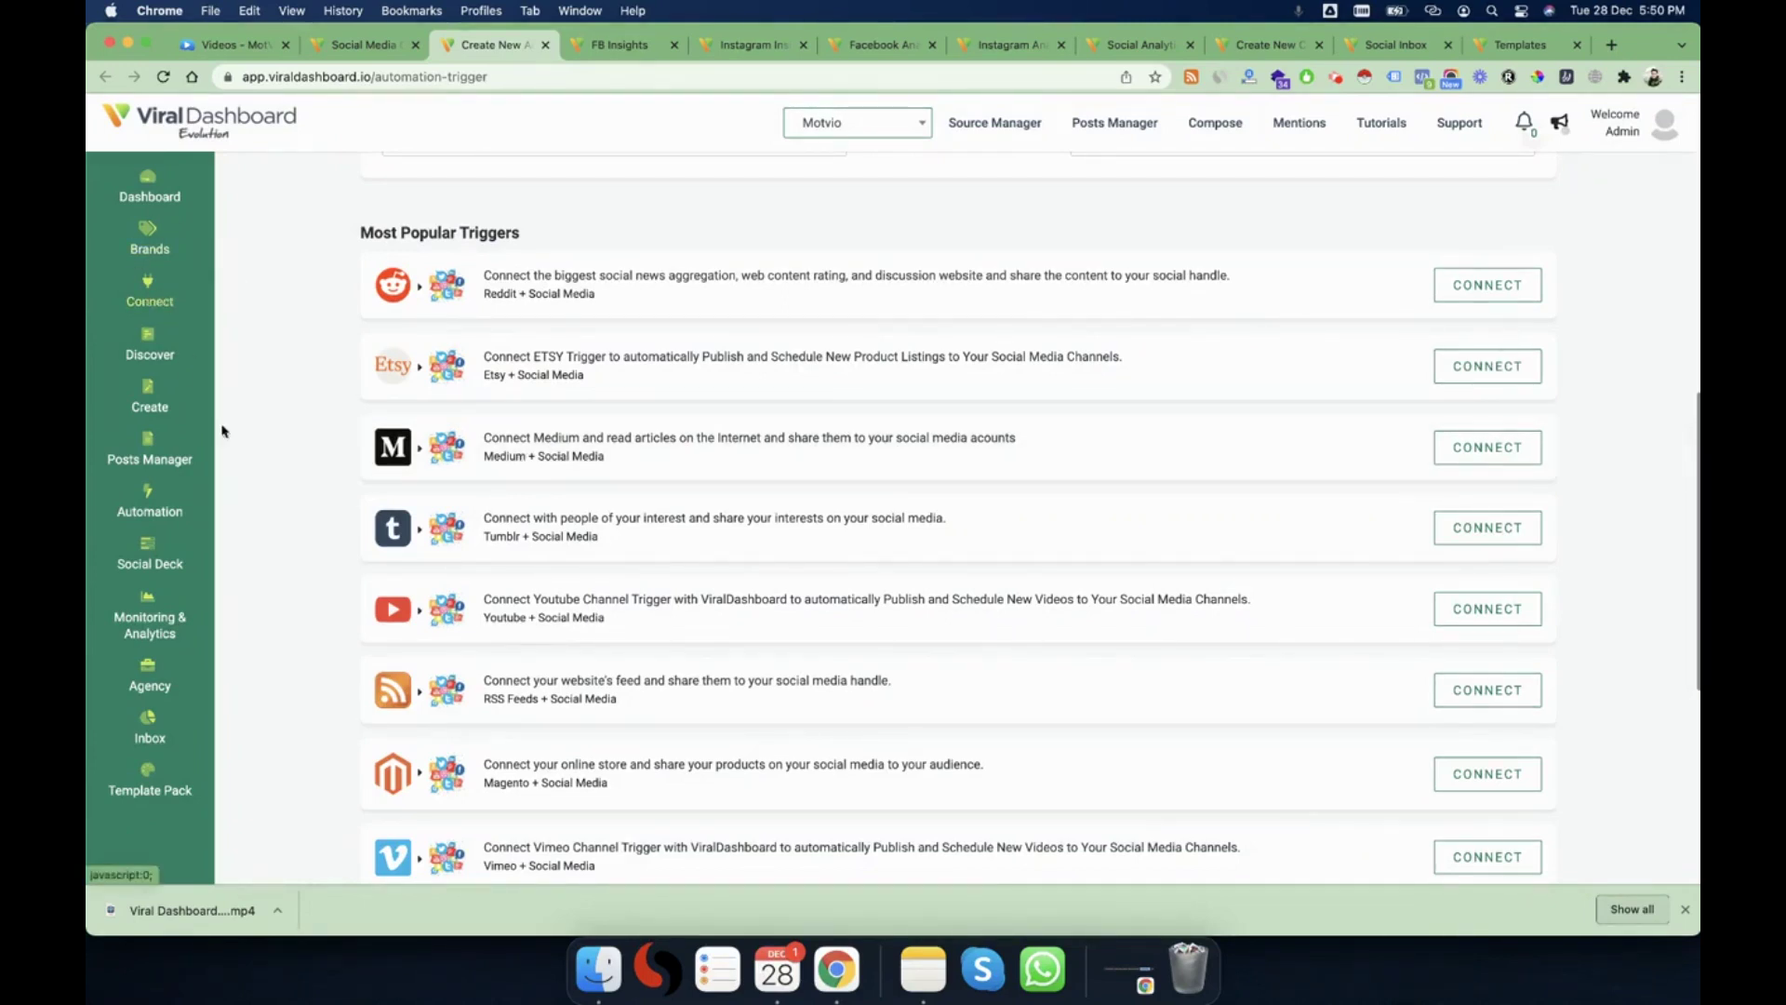
click(147, 509)
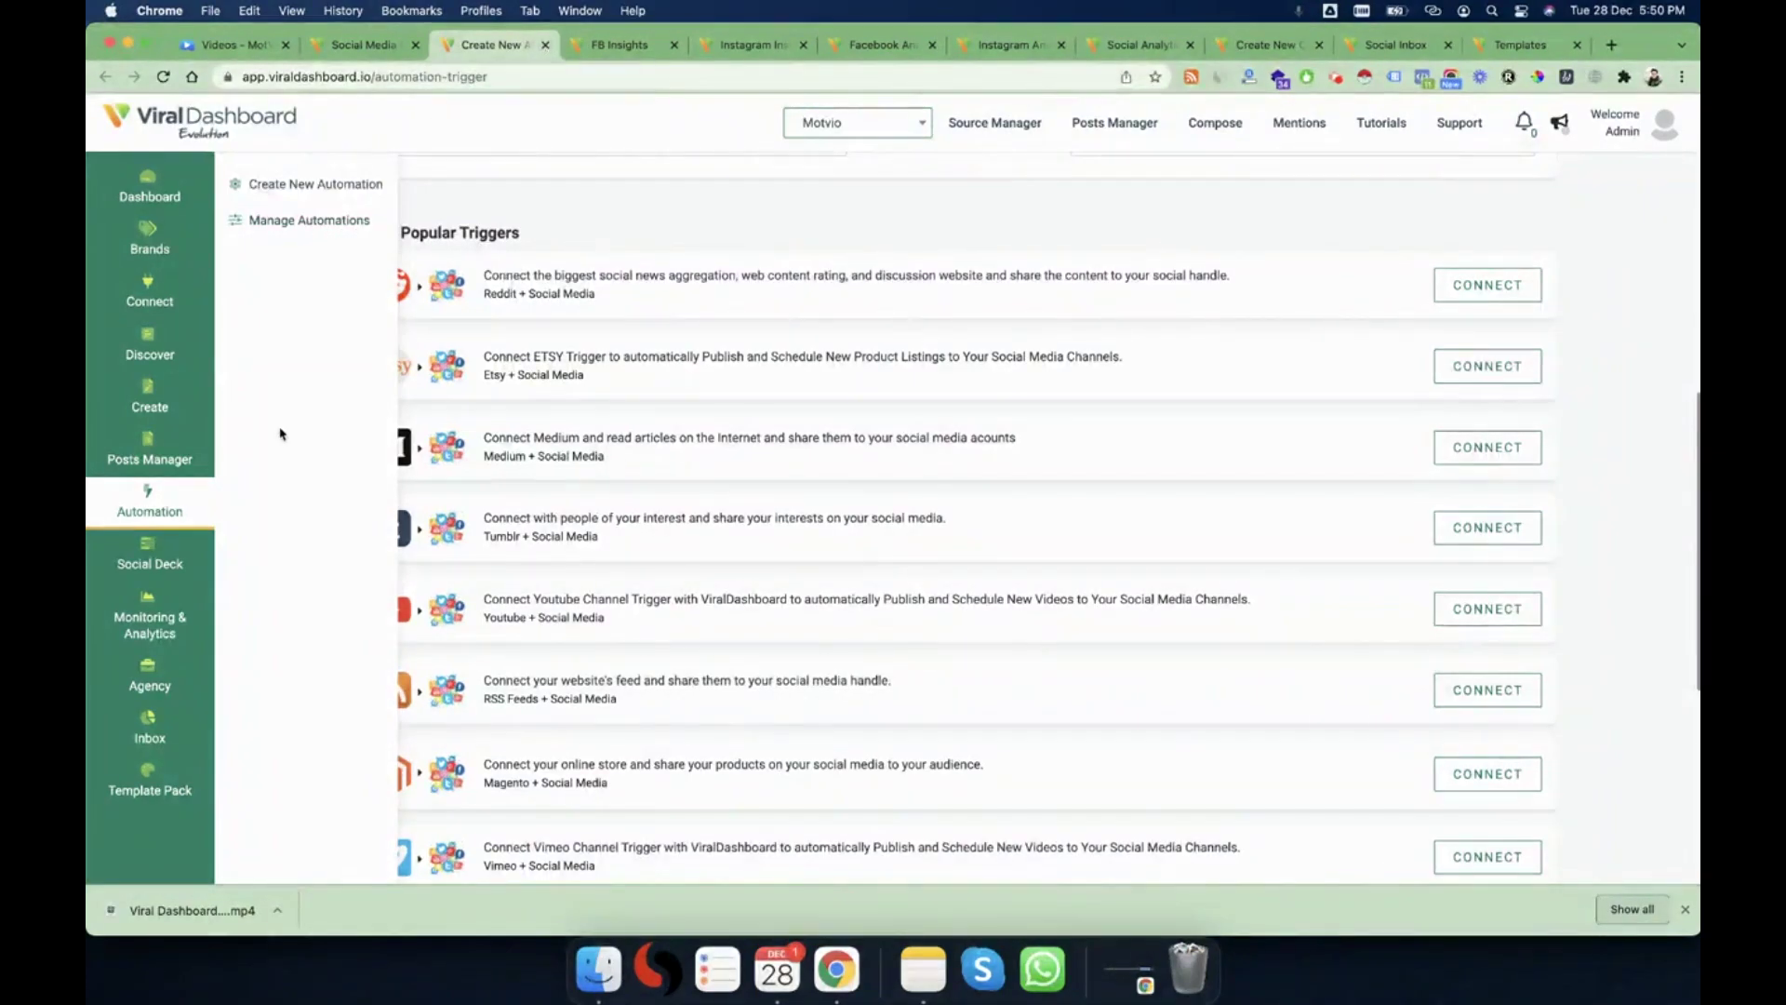
- Close the automation page and switch the brand to Webliska Technologies on the FB Insights page
click(149, 556)
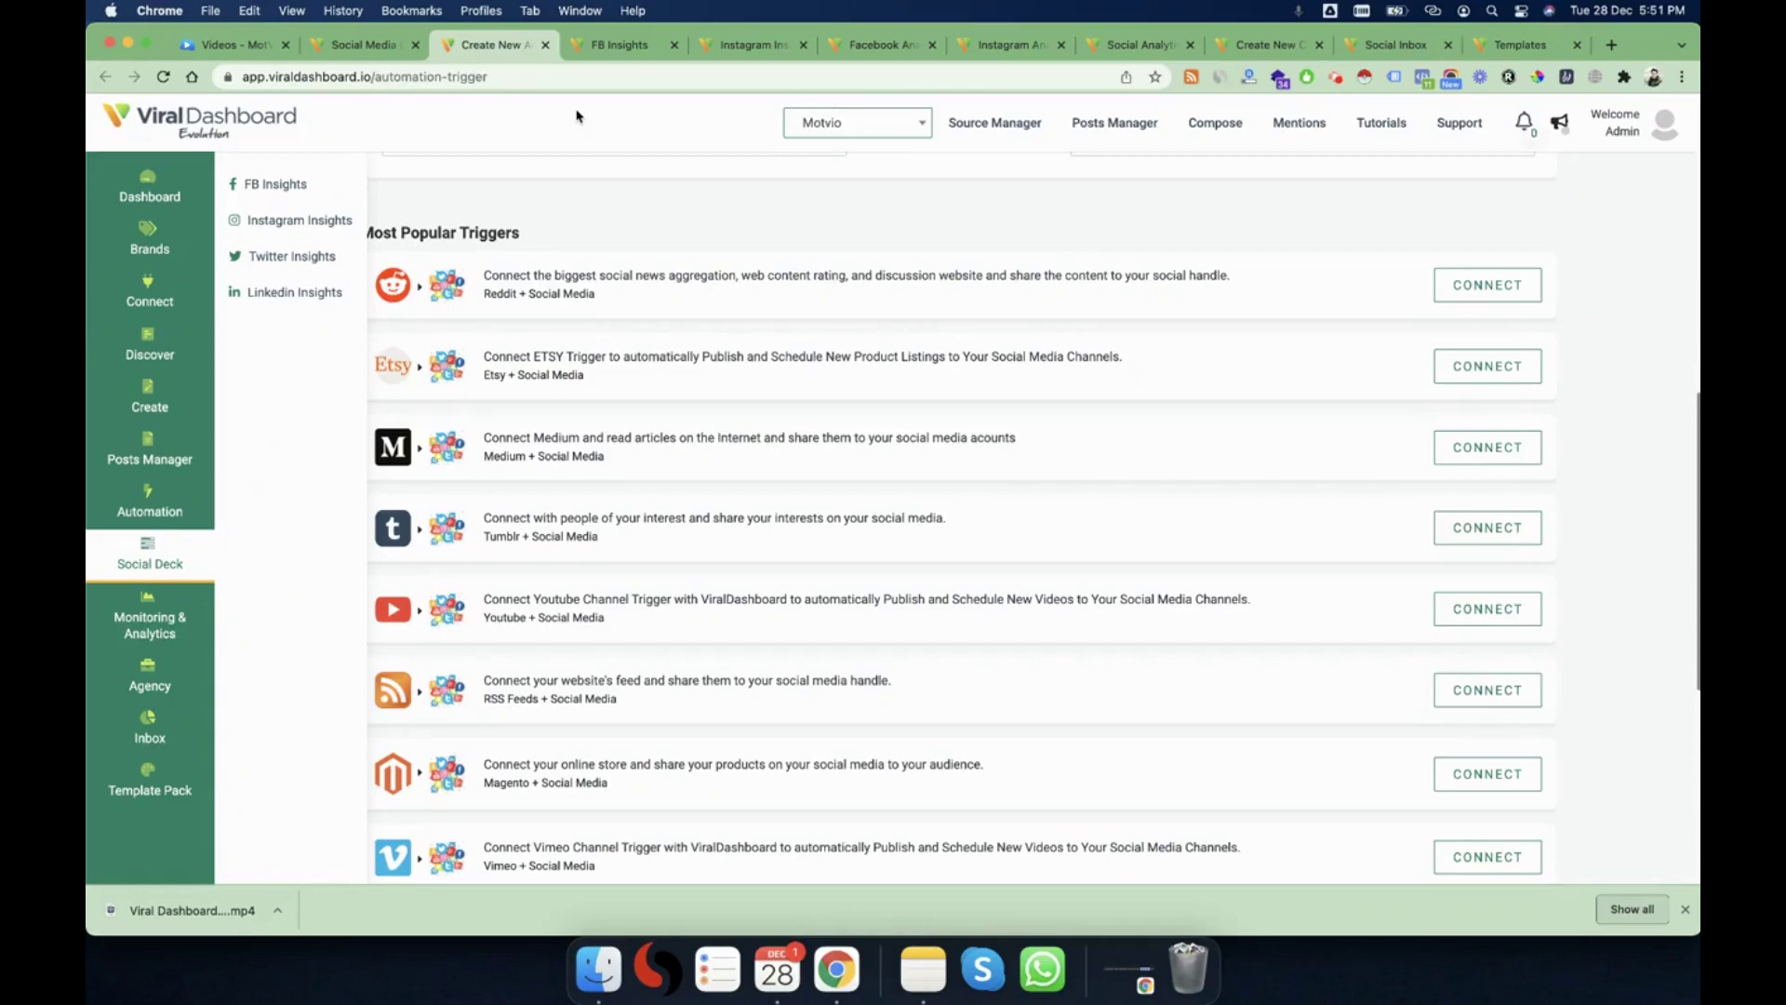
click(545, 45)
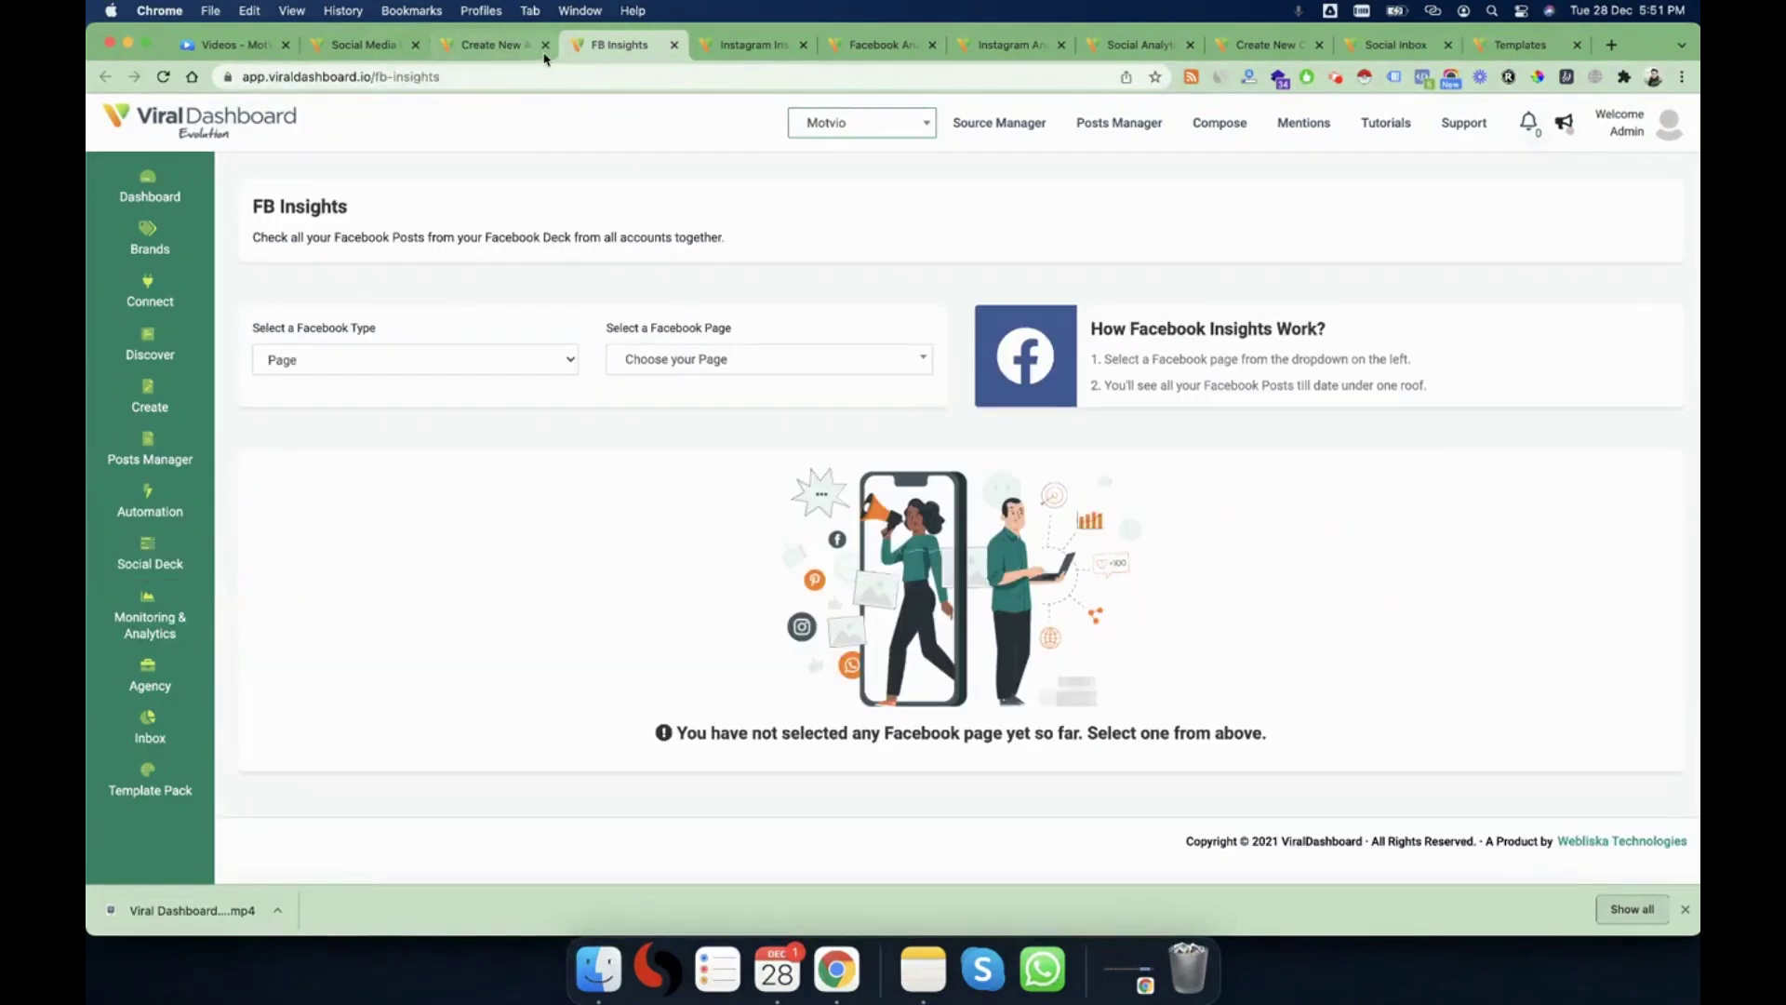
click(610, 358)
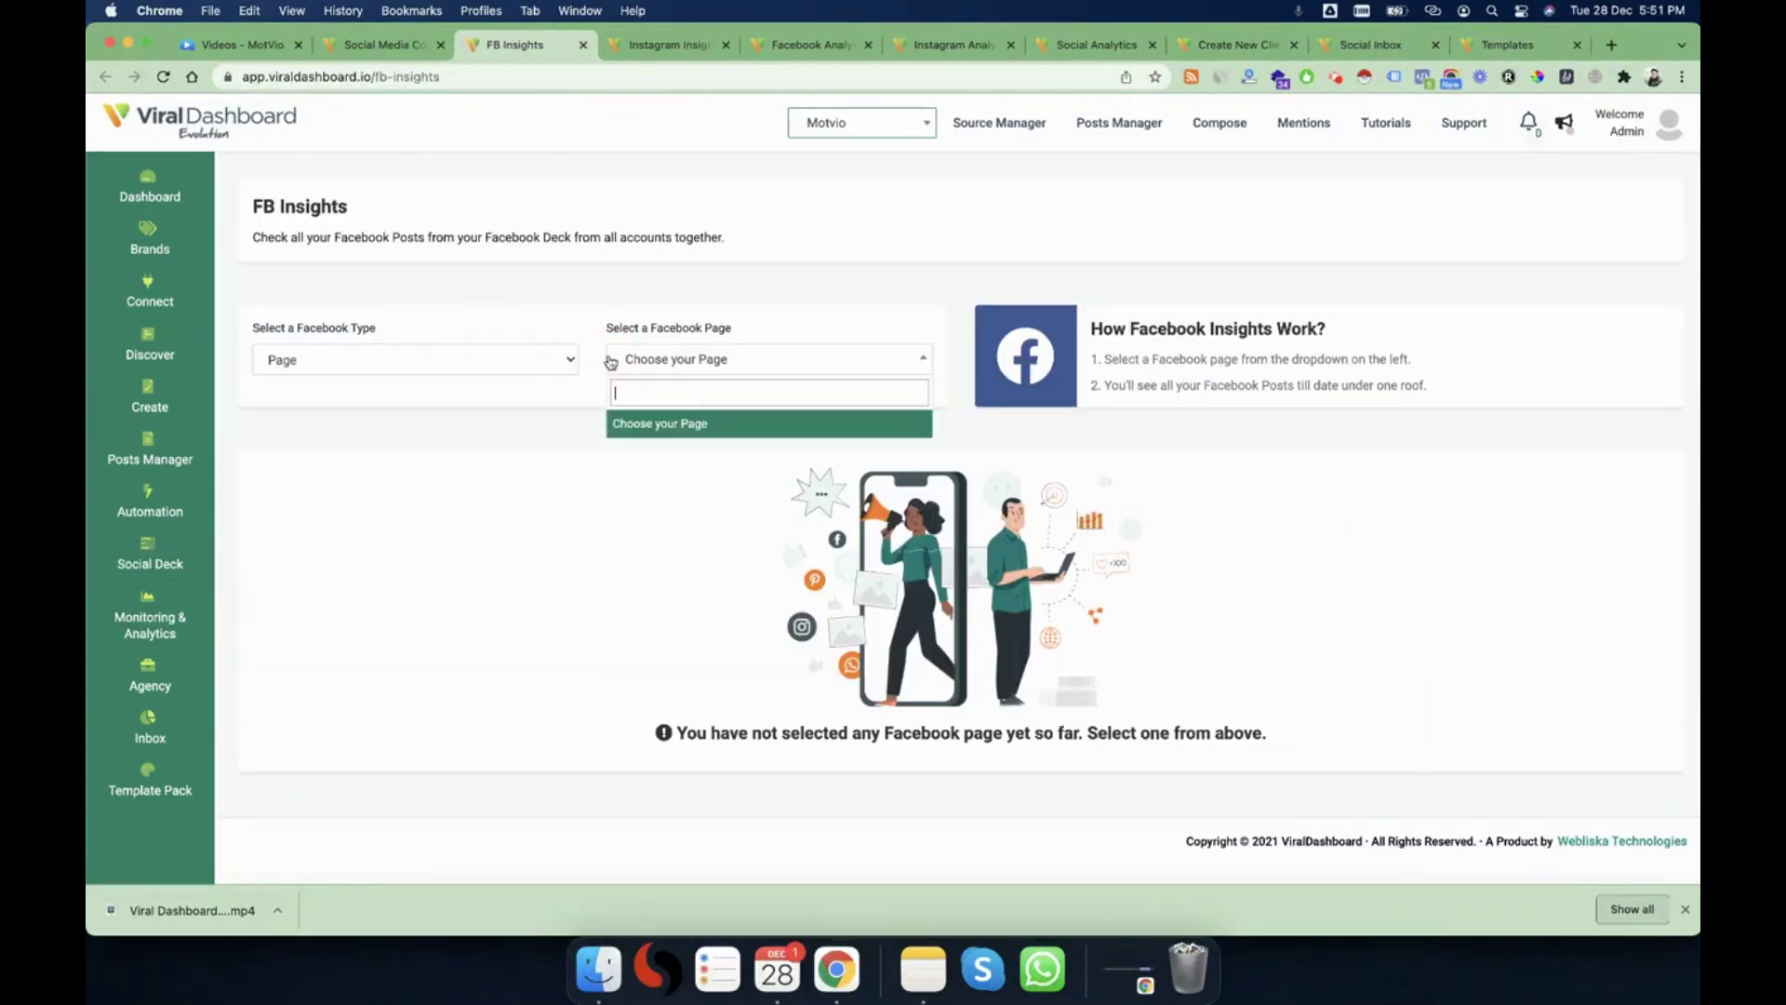
click(823, 126)
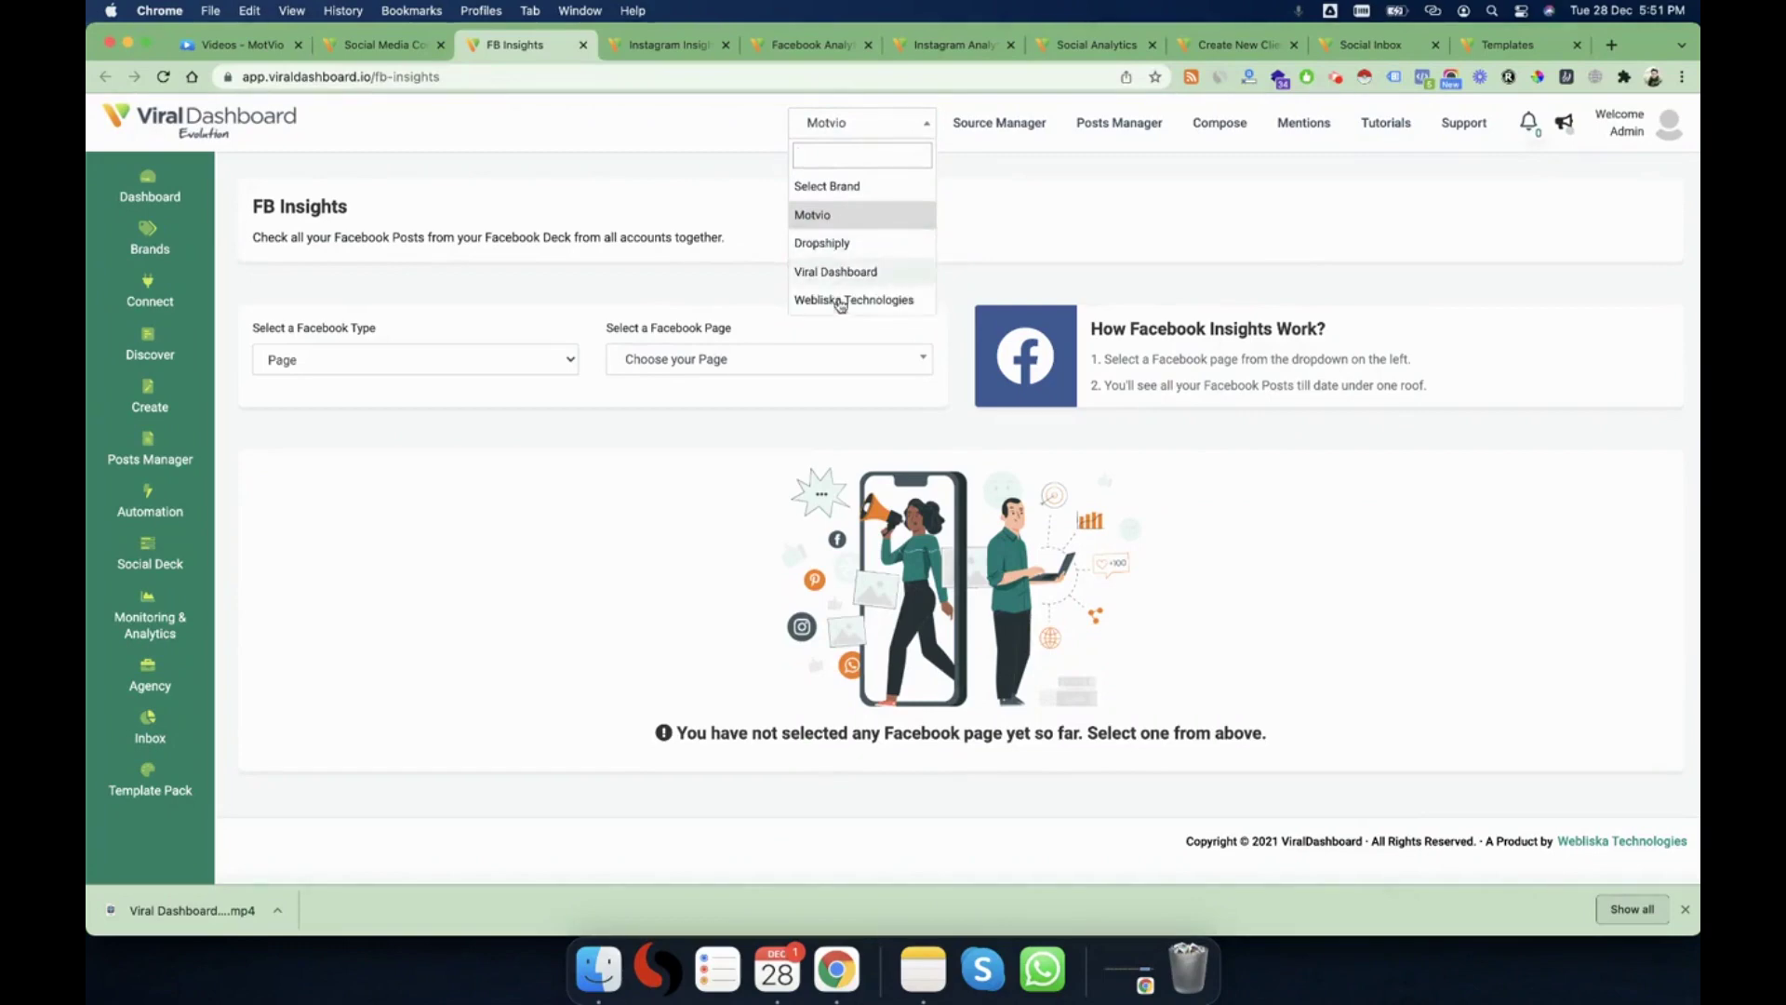
click(846, 301)
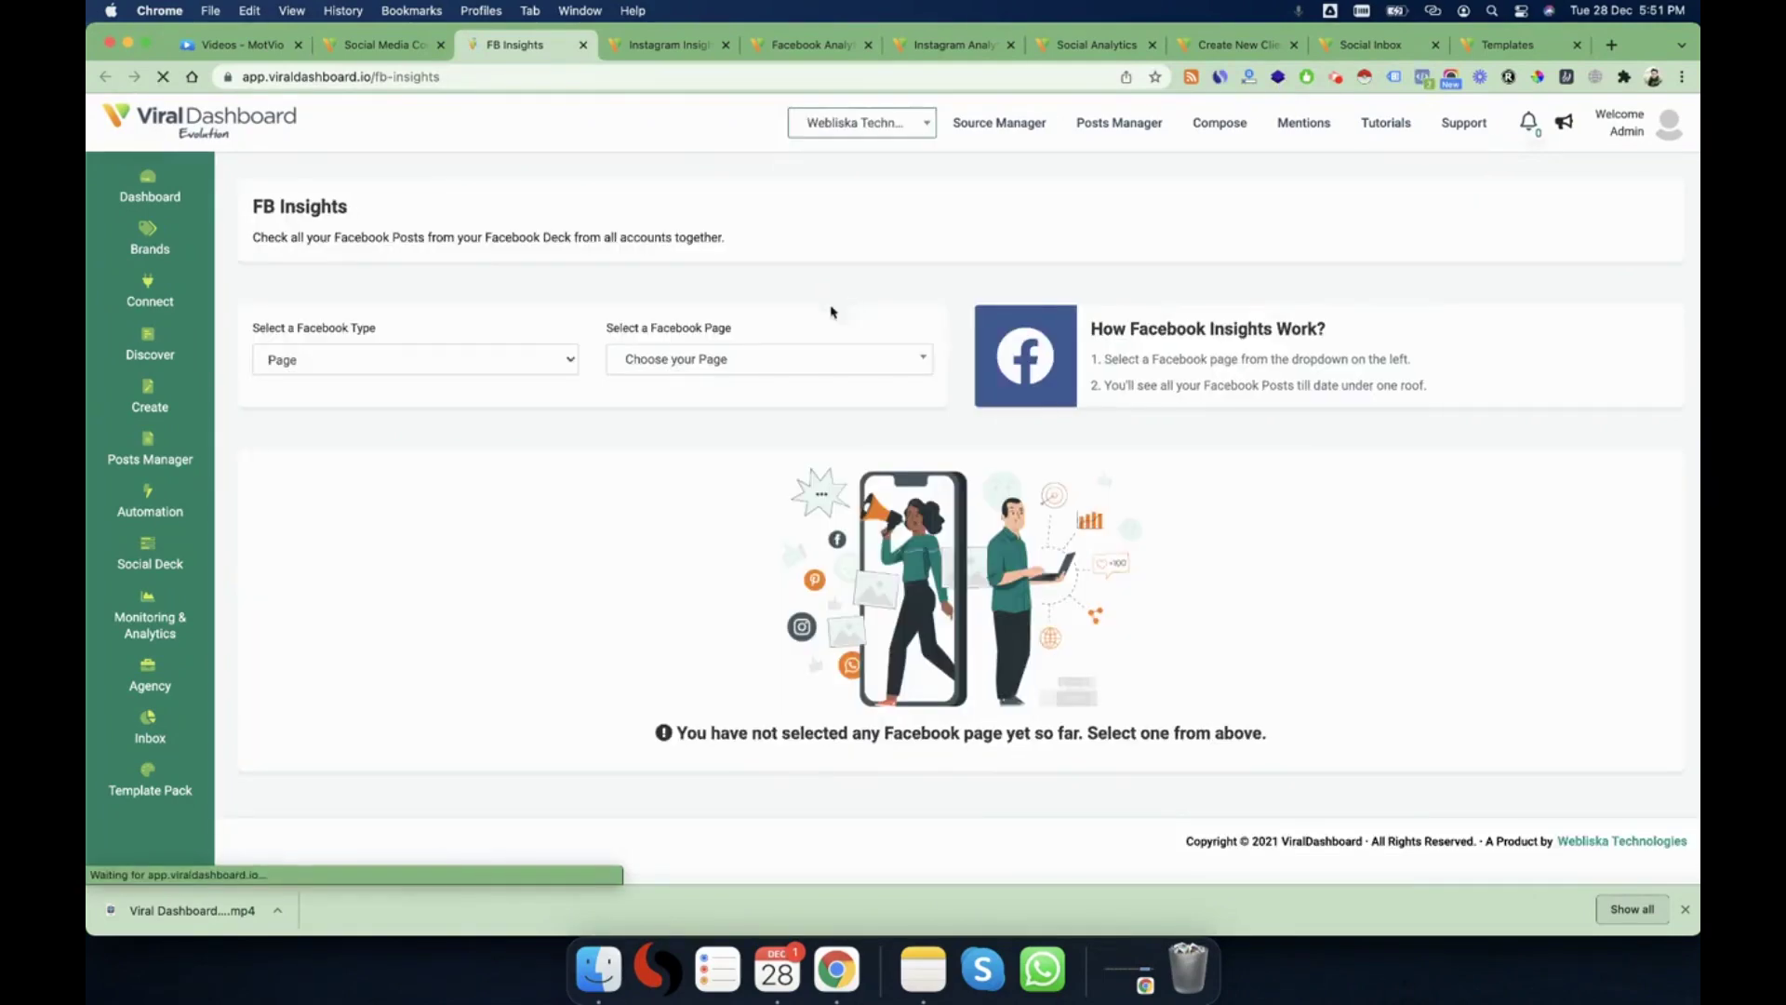
- Select the WebLiska Technologies Facebook page on FB Insights to load its posts
click(670, 359)
scroll(708, 494, down, 3)
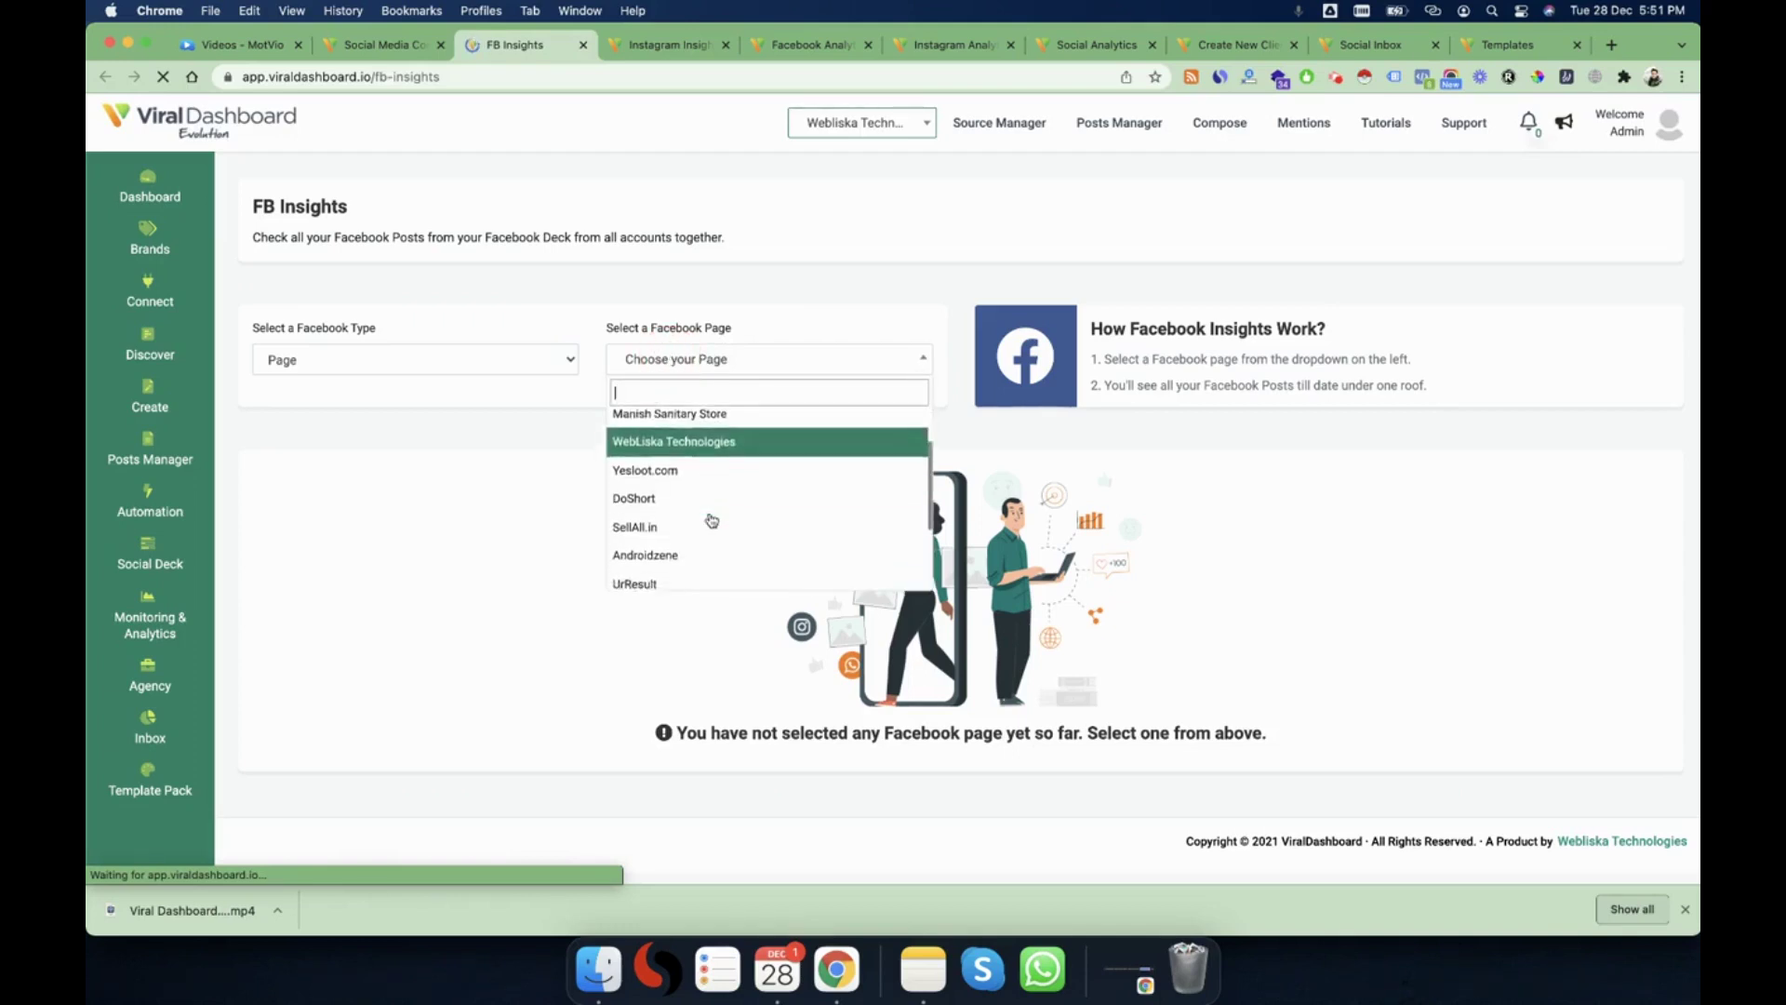
scroll(707, 493, up, 3)
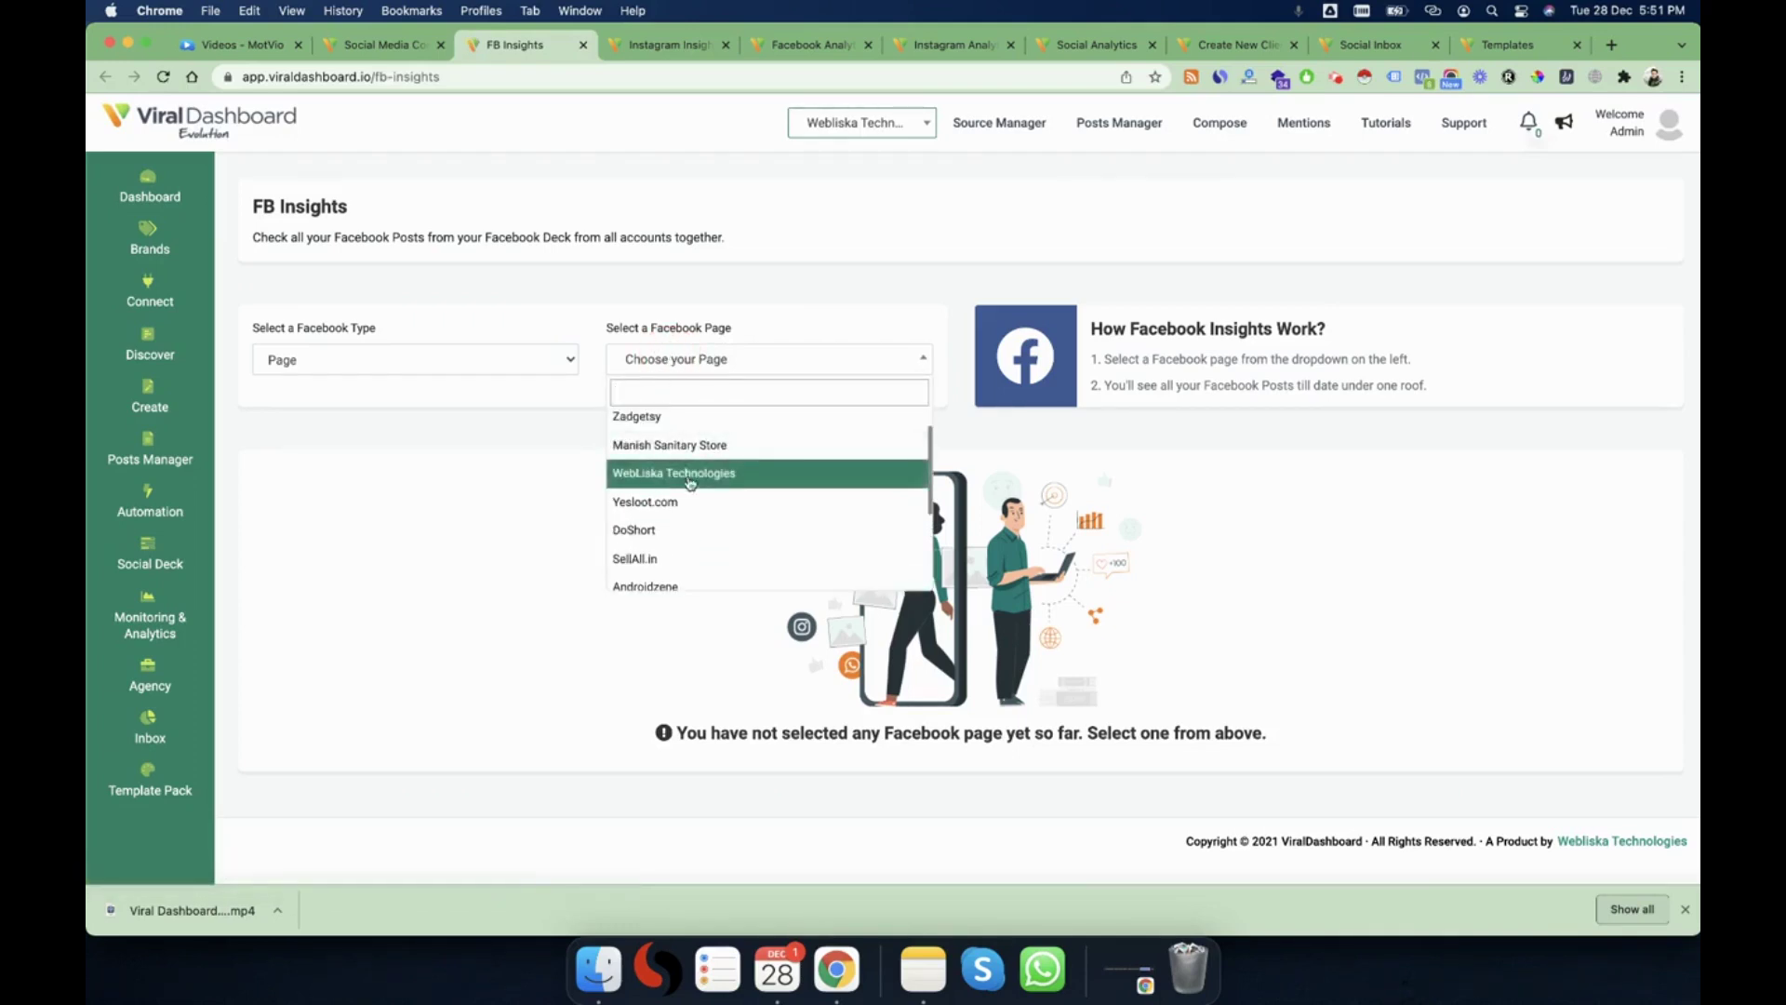
click(698, 474)
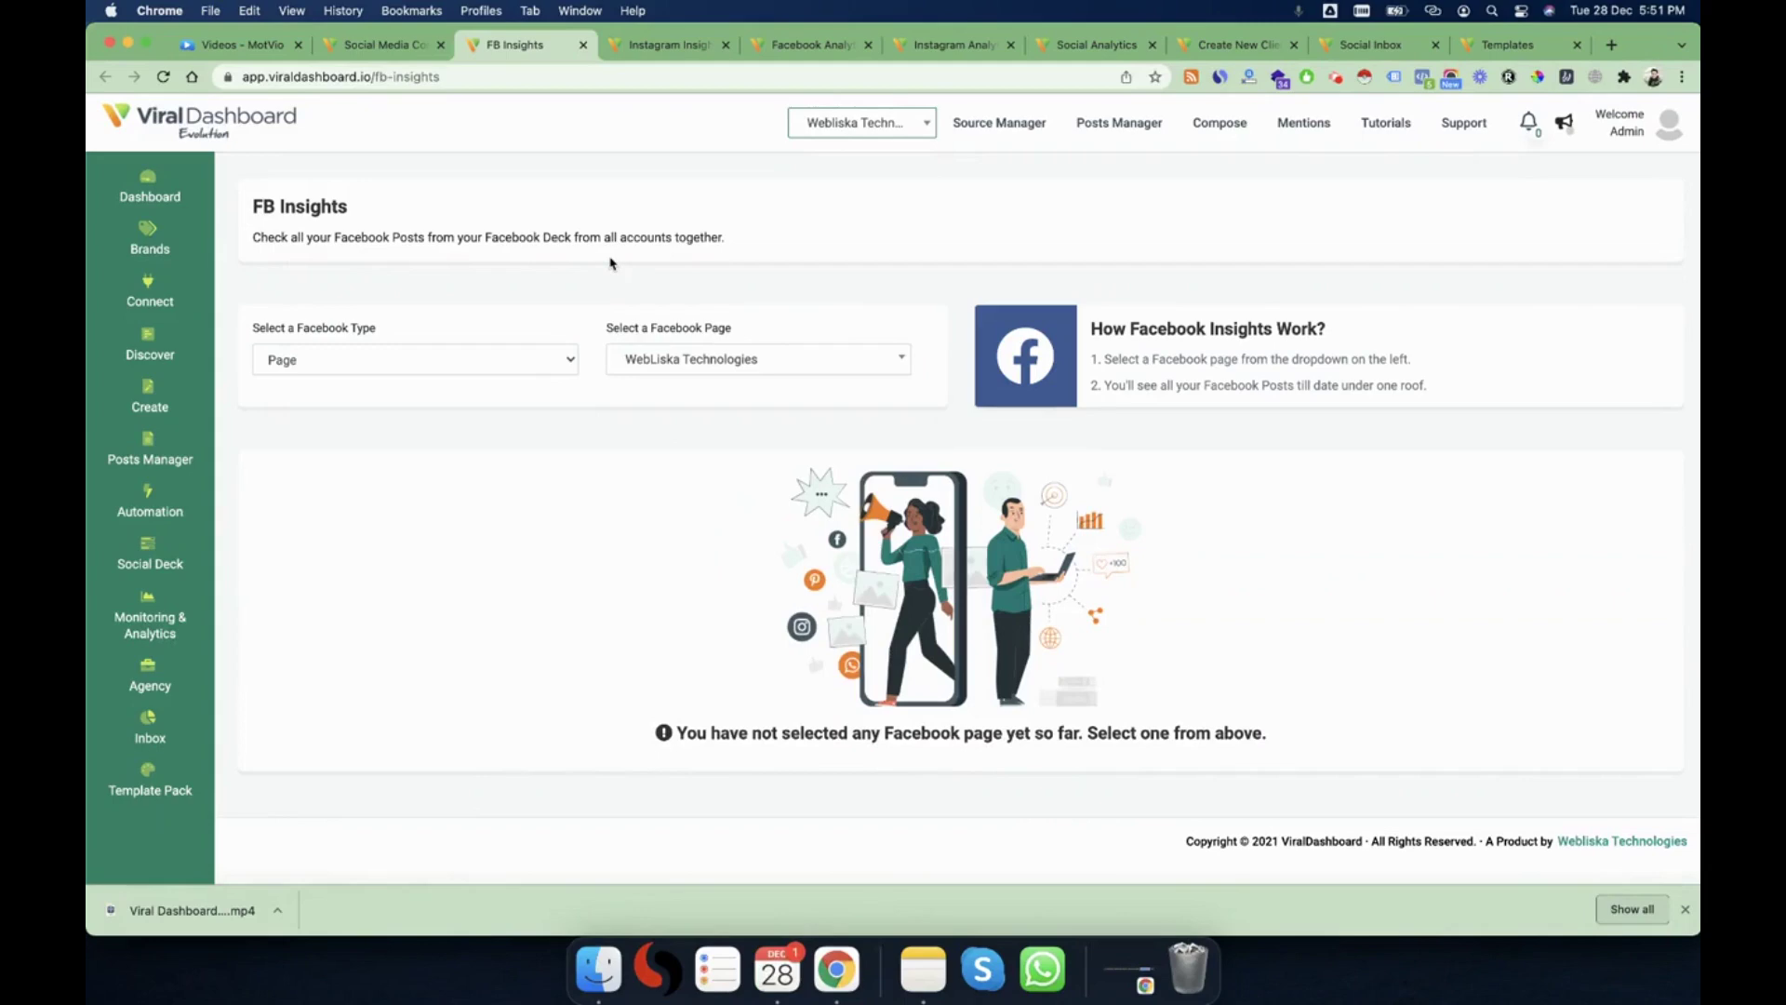
- Browse through the WebLiska Technologies page's Facebook posts and return to the page selection
scroll(588, 294, down, 3)
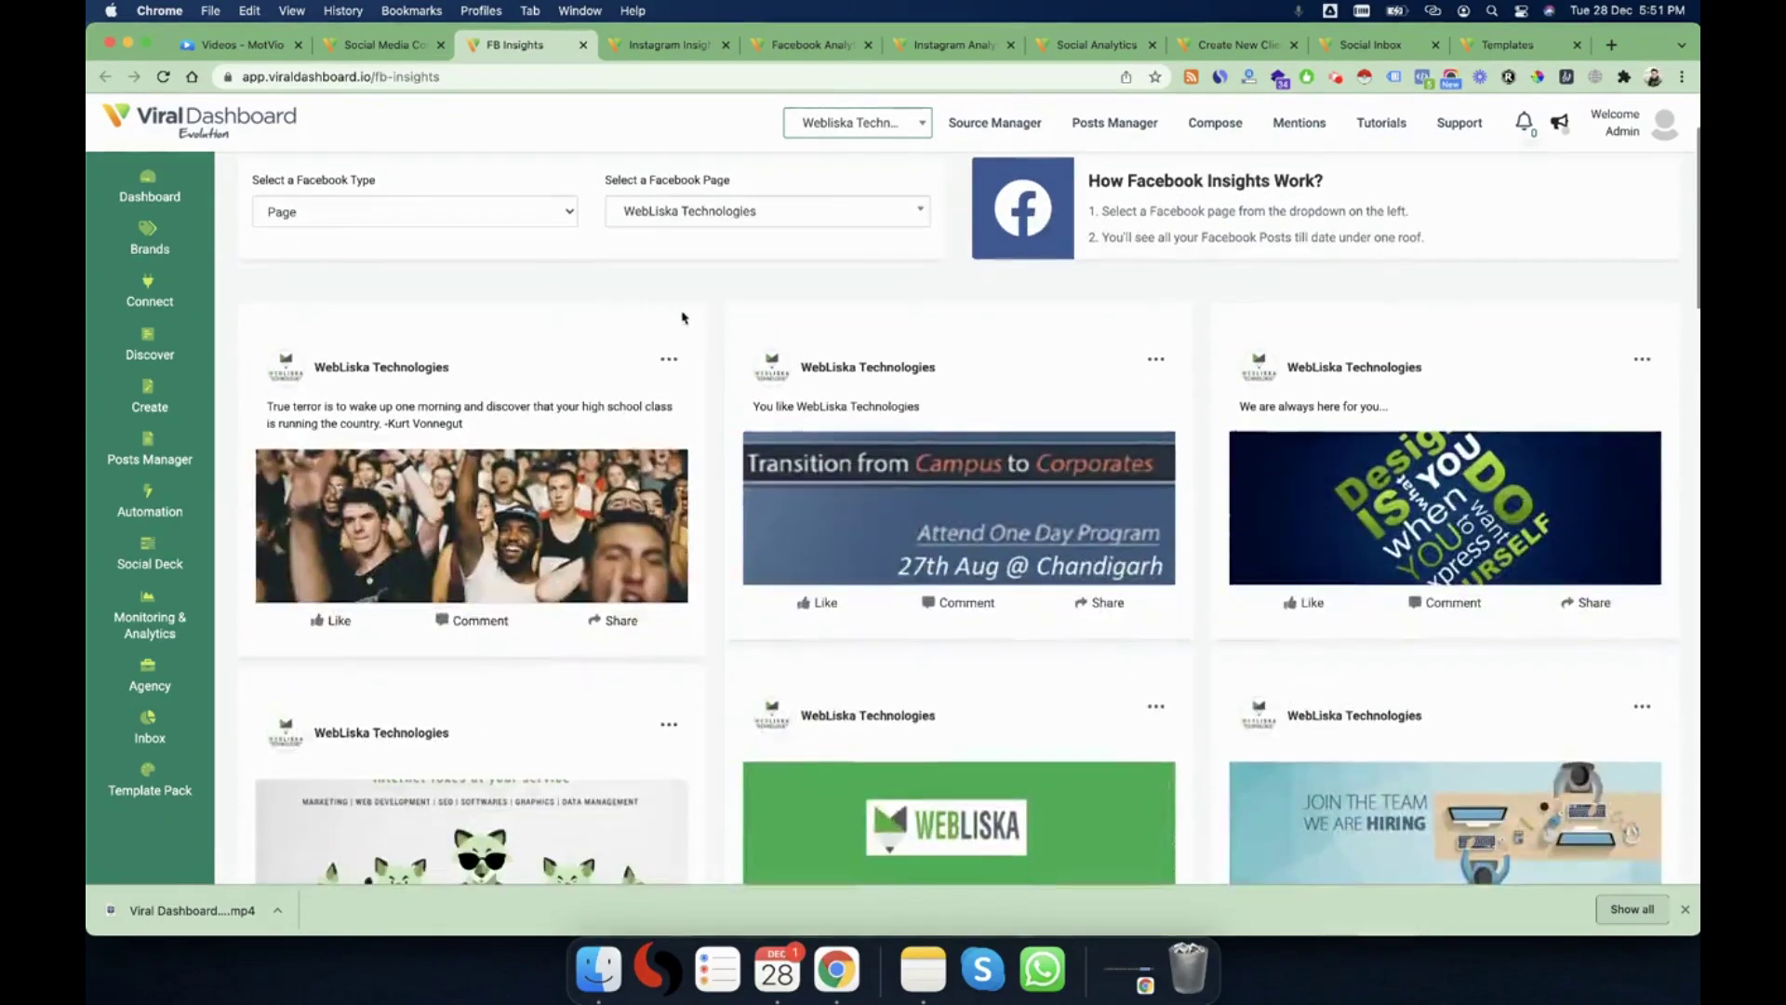
scroll(711, 365, down, 1)
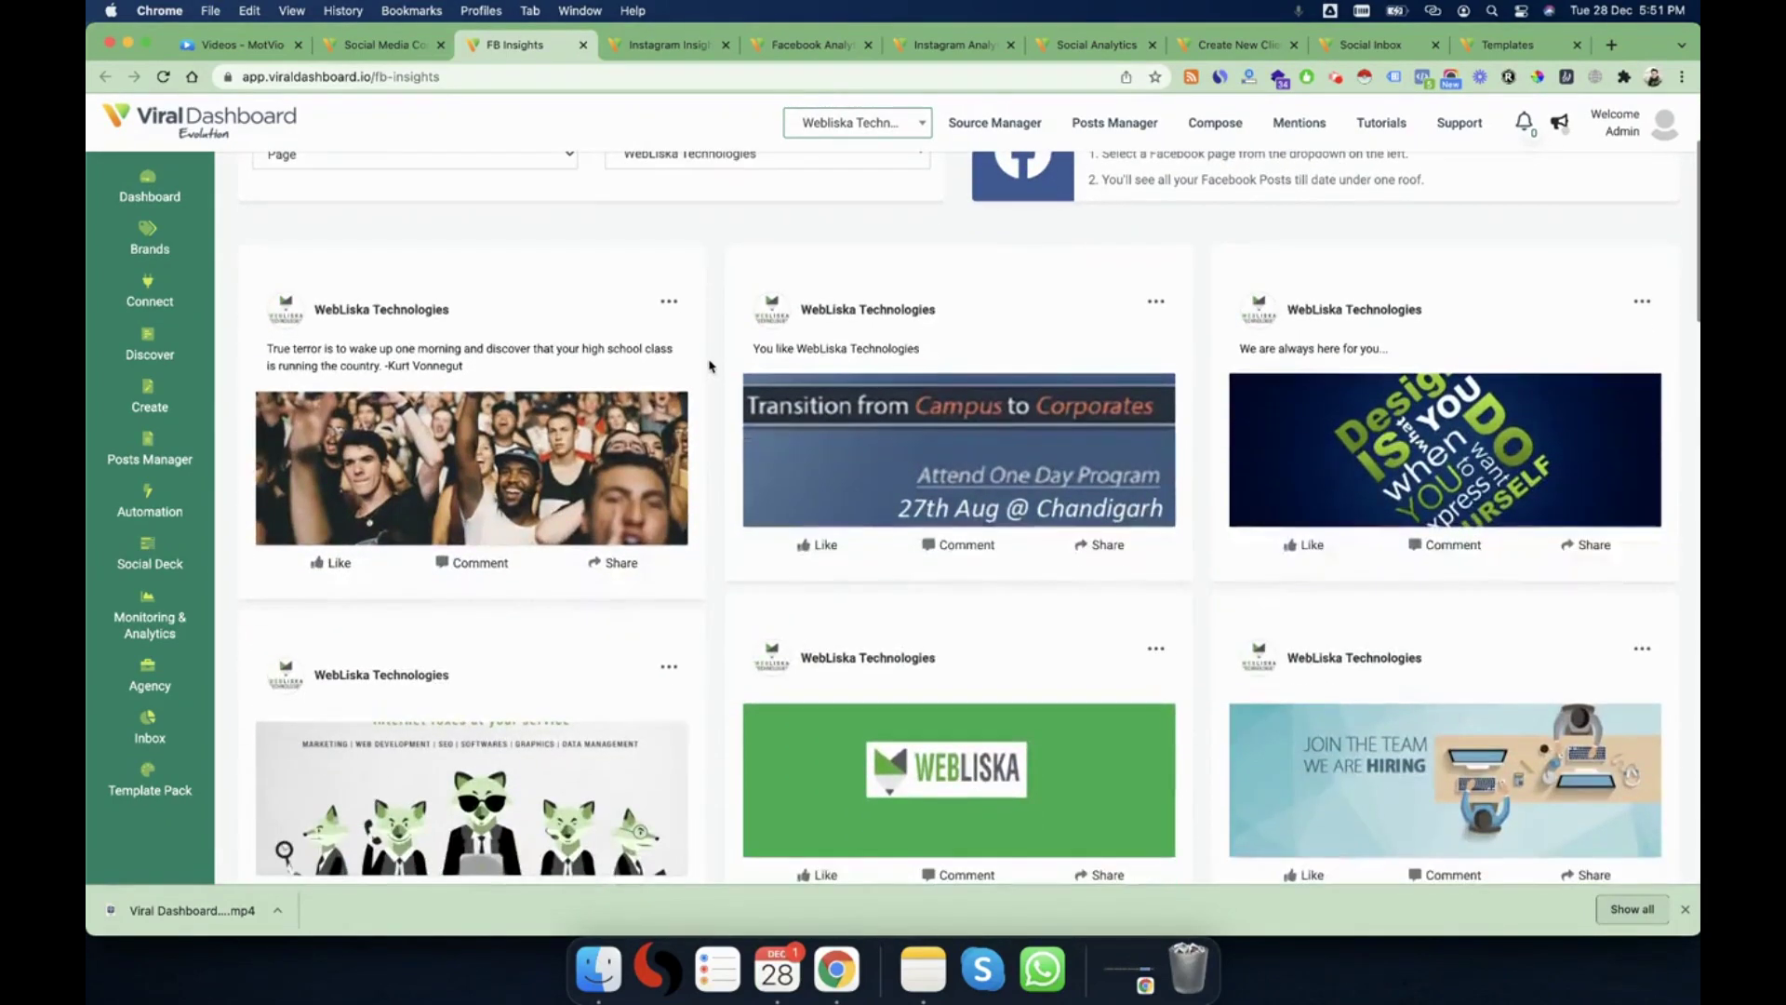
scroll(711, 421, down, 8)
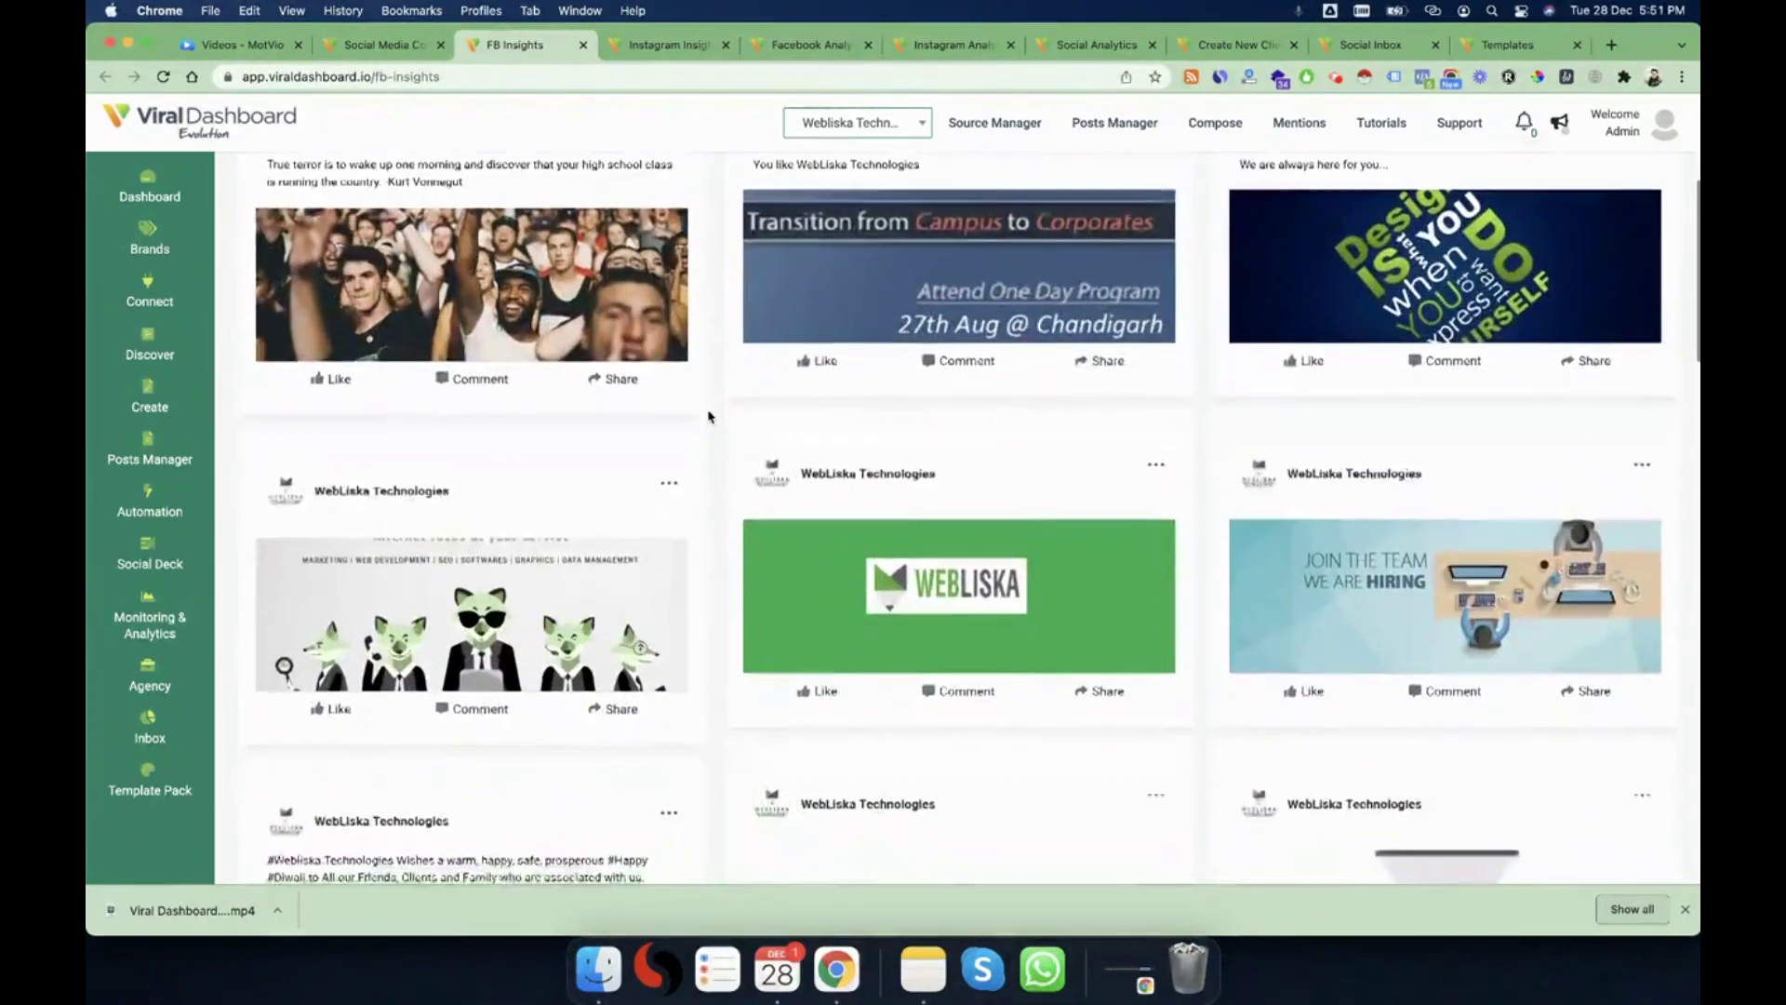
scroll(711, 428, down, 12)
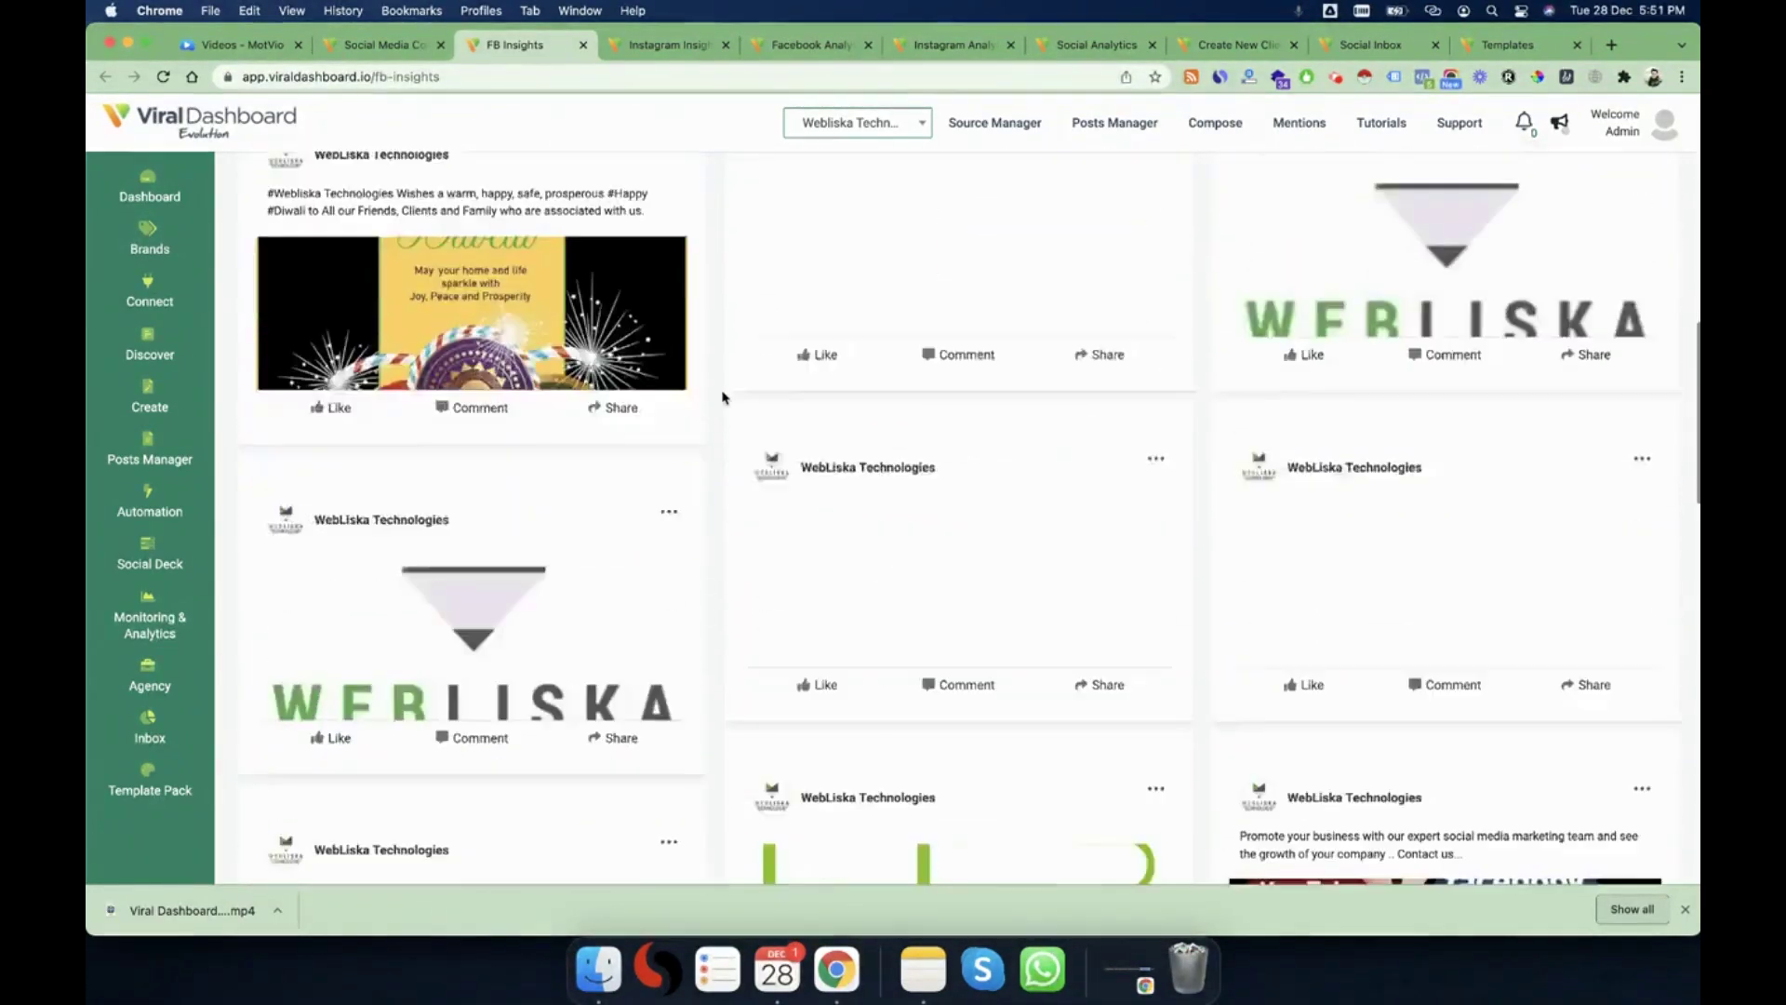
scroll(718, 443, down, 20)
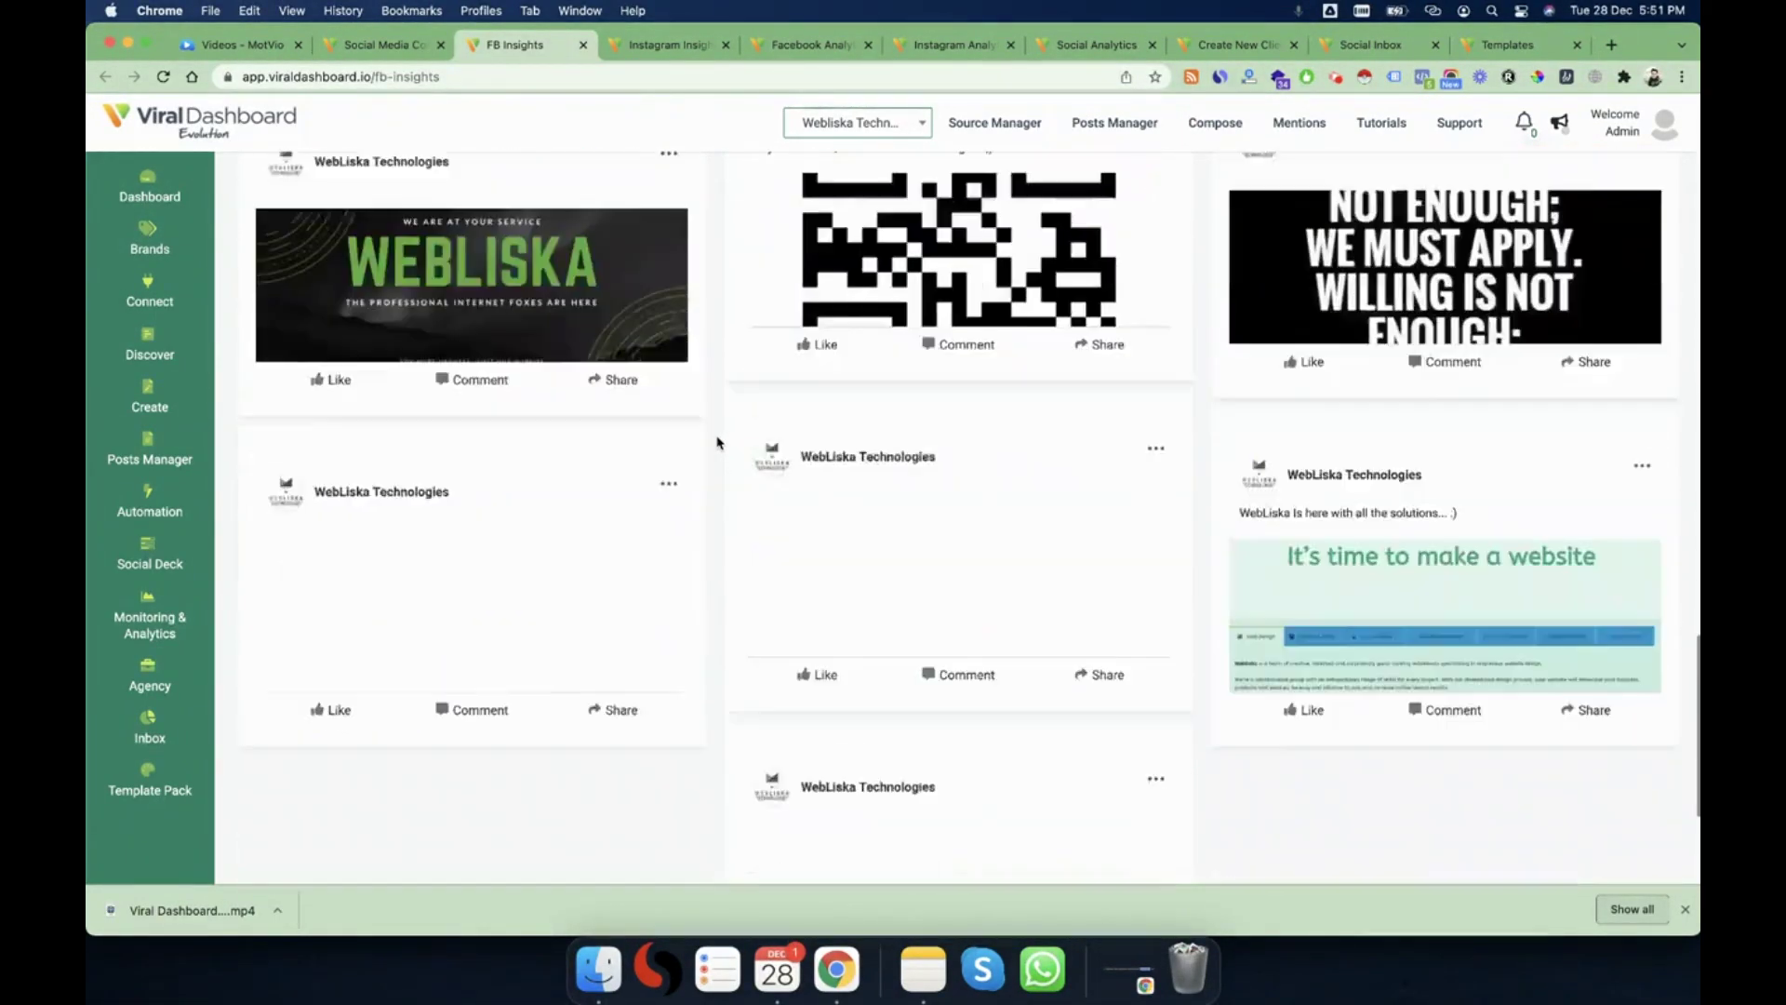
scroll(717, 443, up, 15)
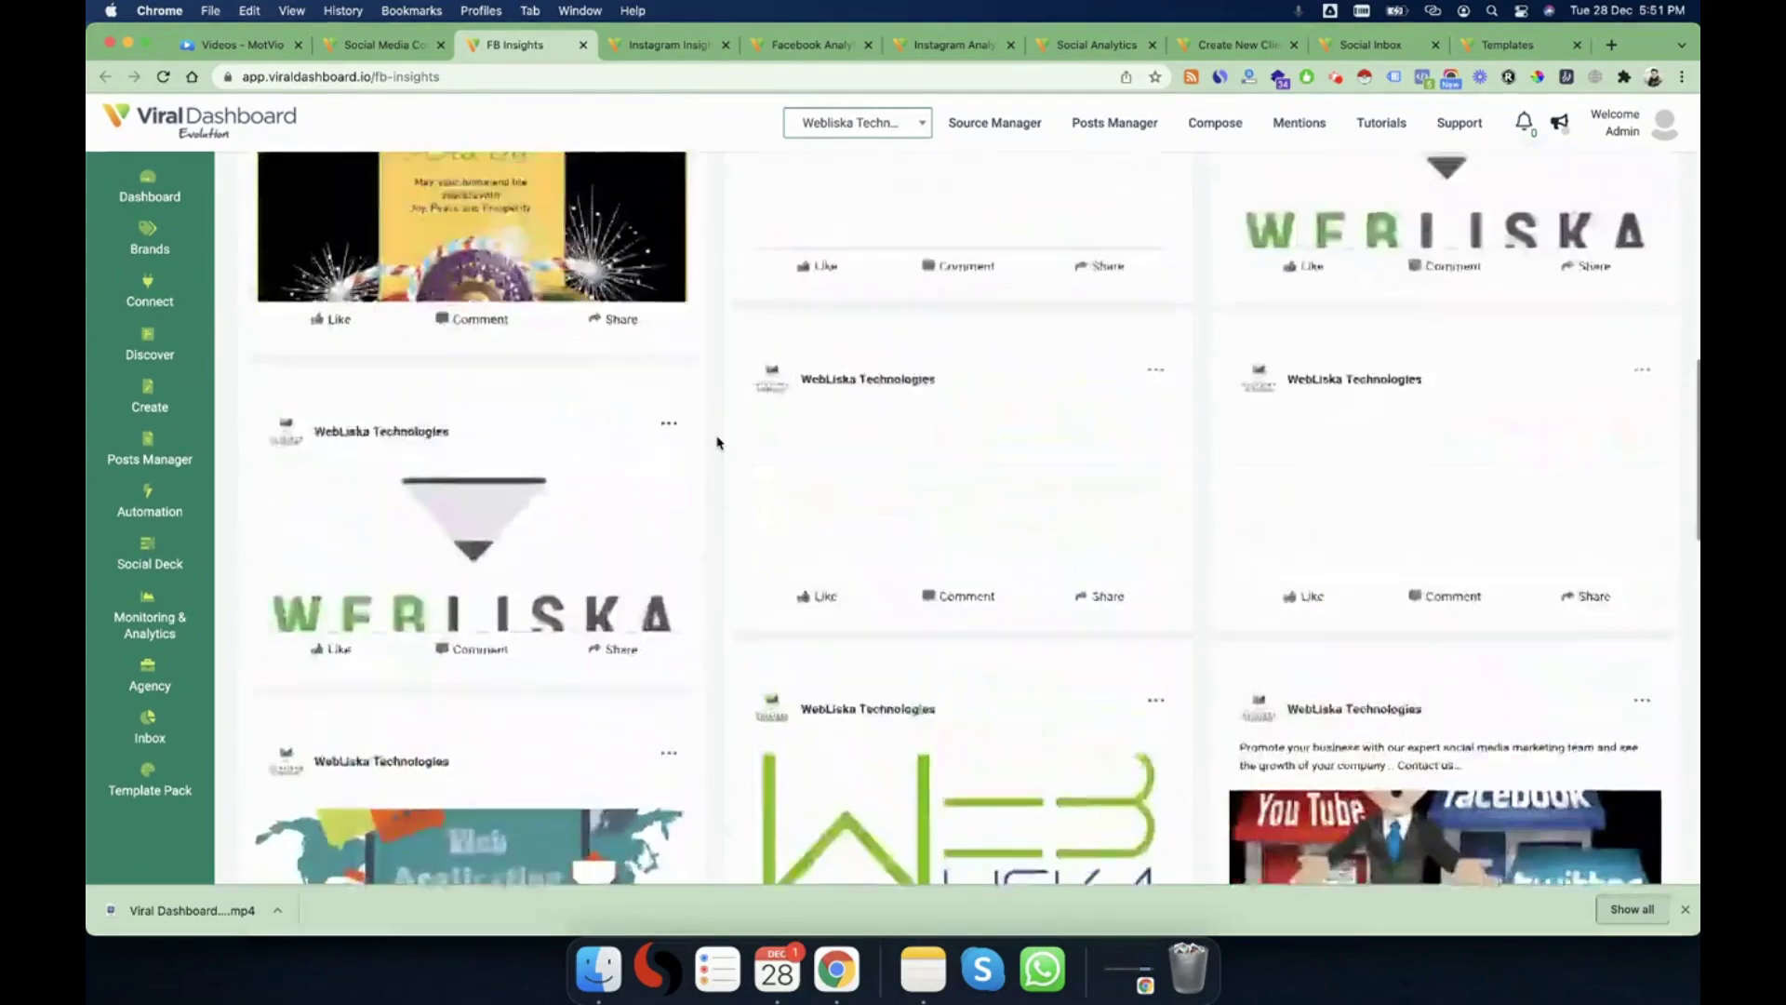
scroll(717, 443, up, 10)
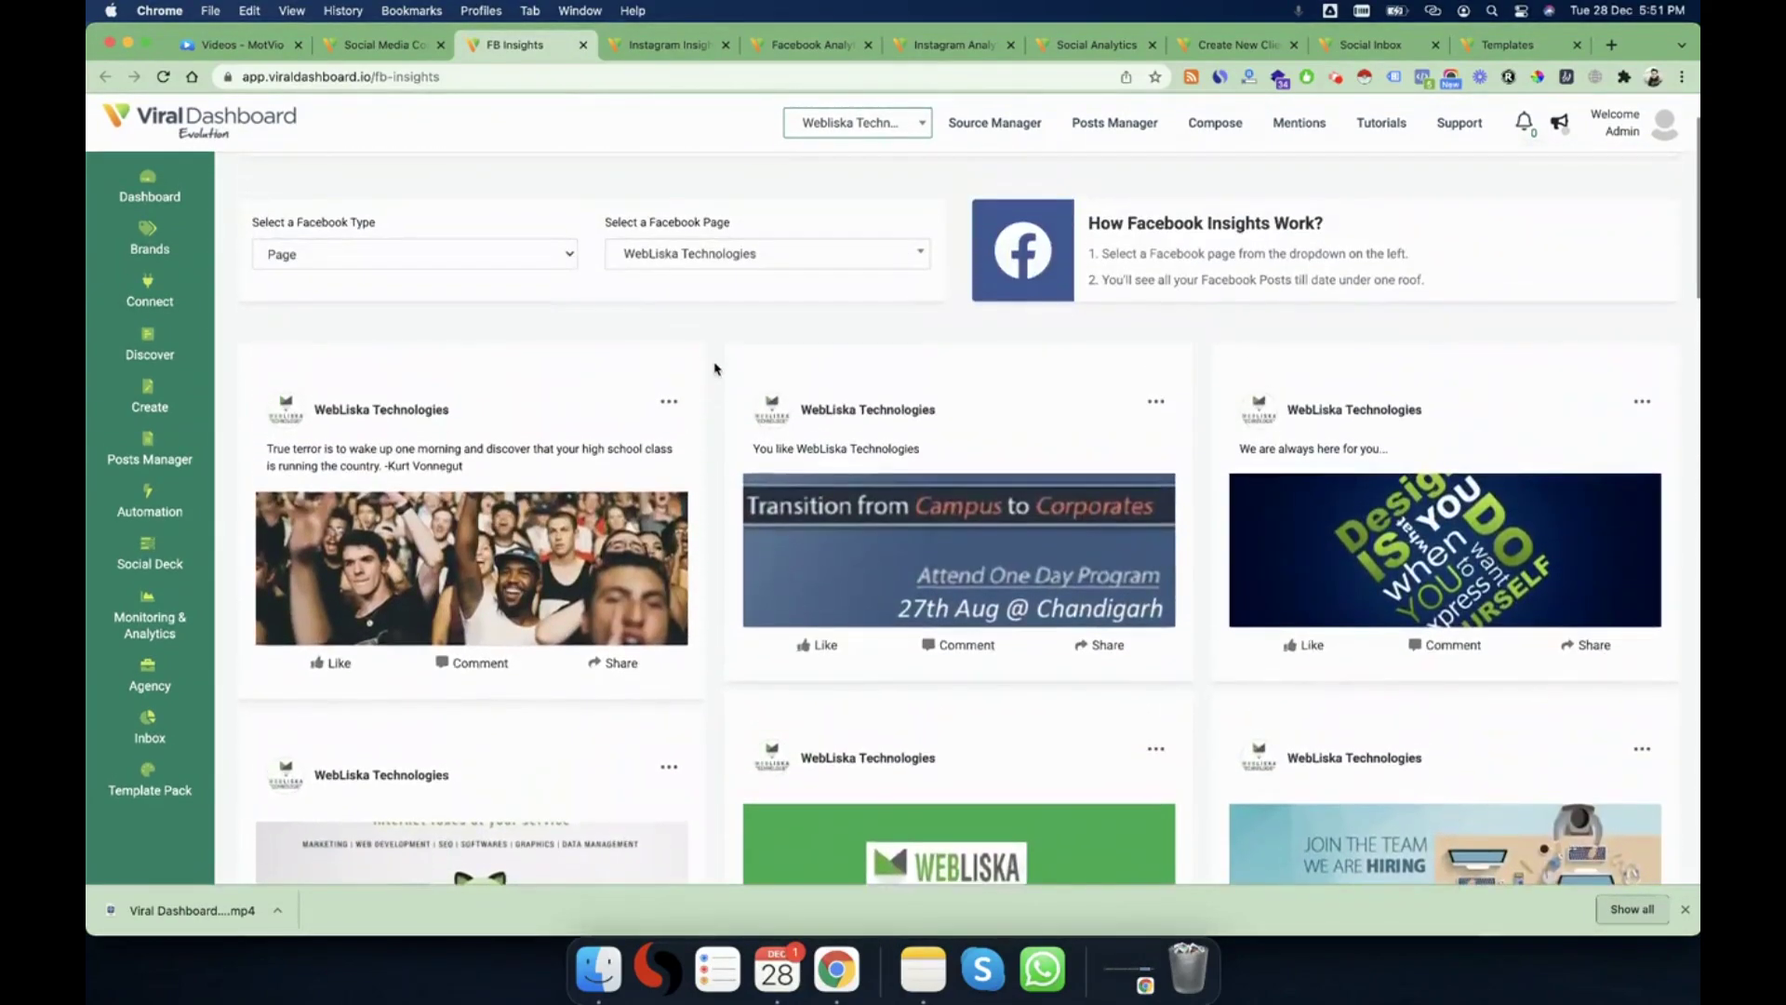
scroll(715, 355, up, 2)
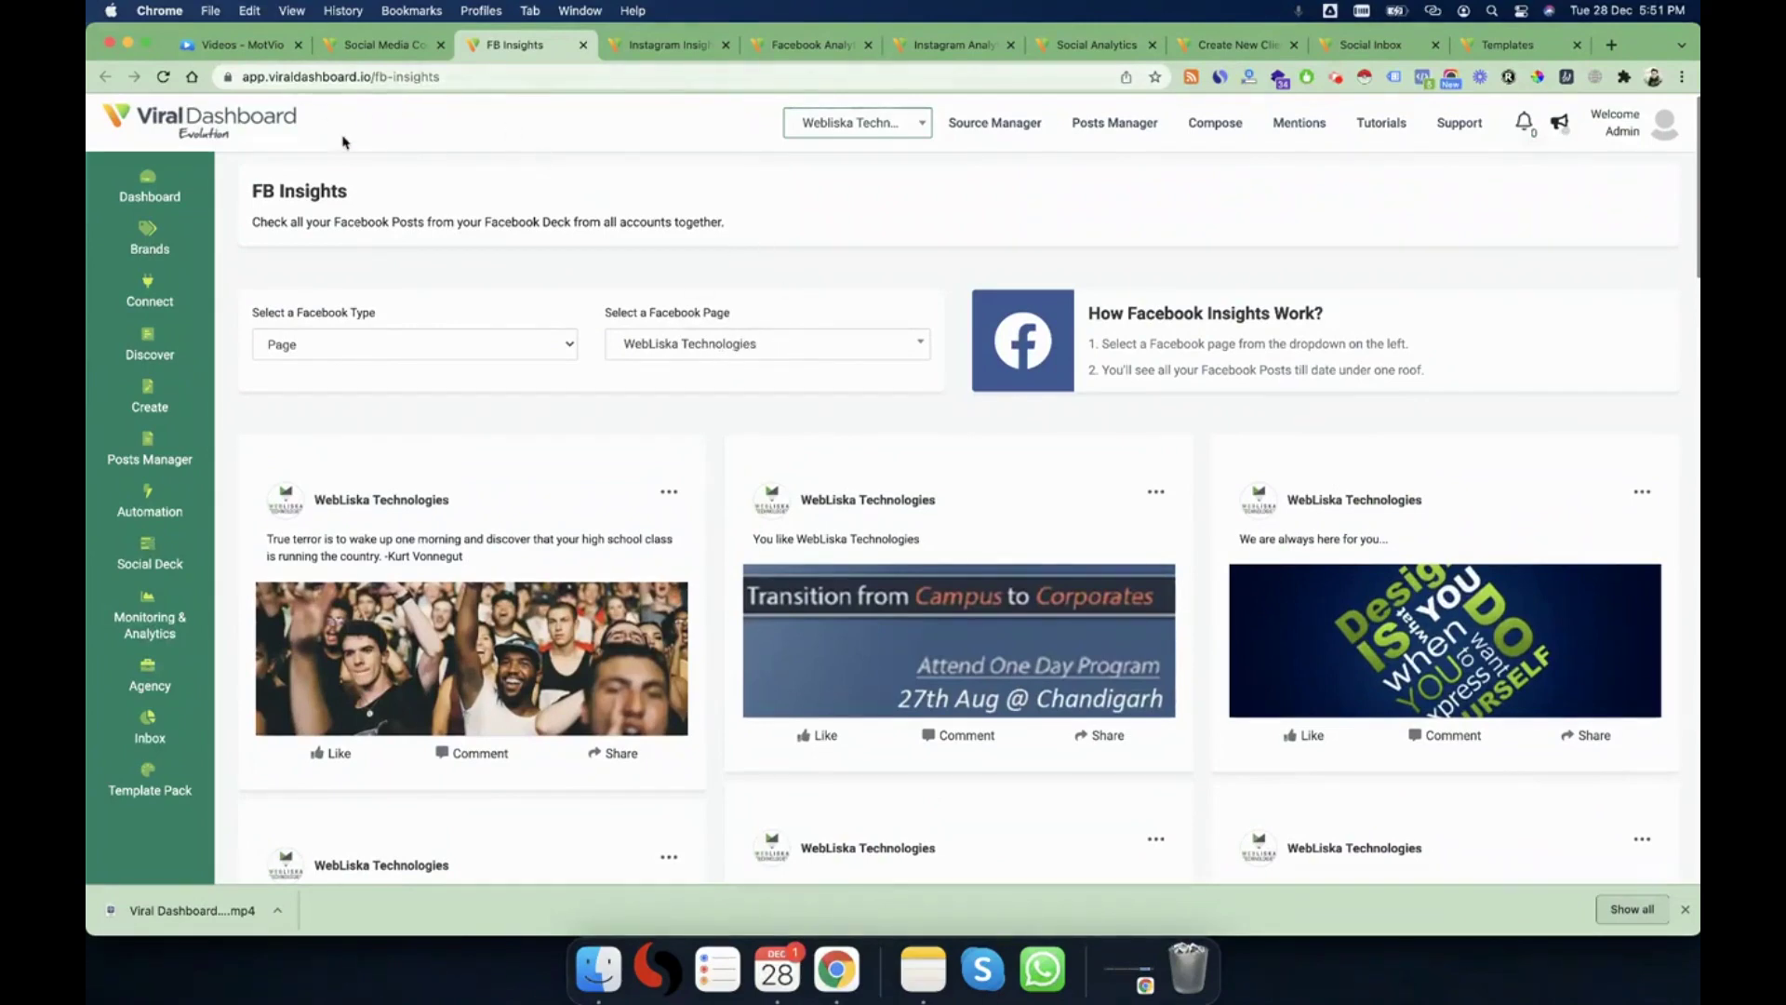
- Change the selected Facebook page to Viral Dashboard to load its posts
click(713, 343)
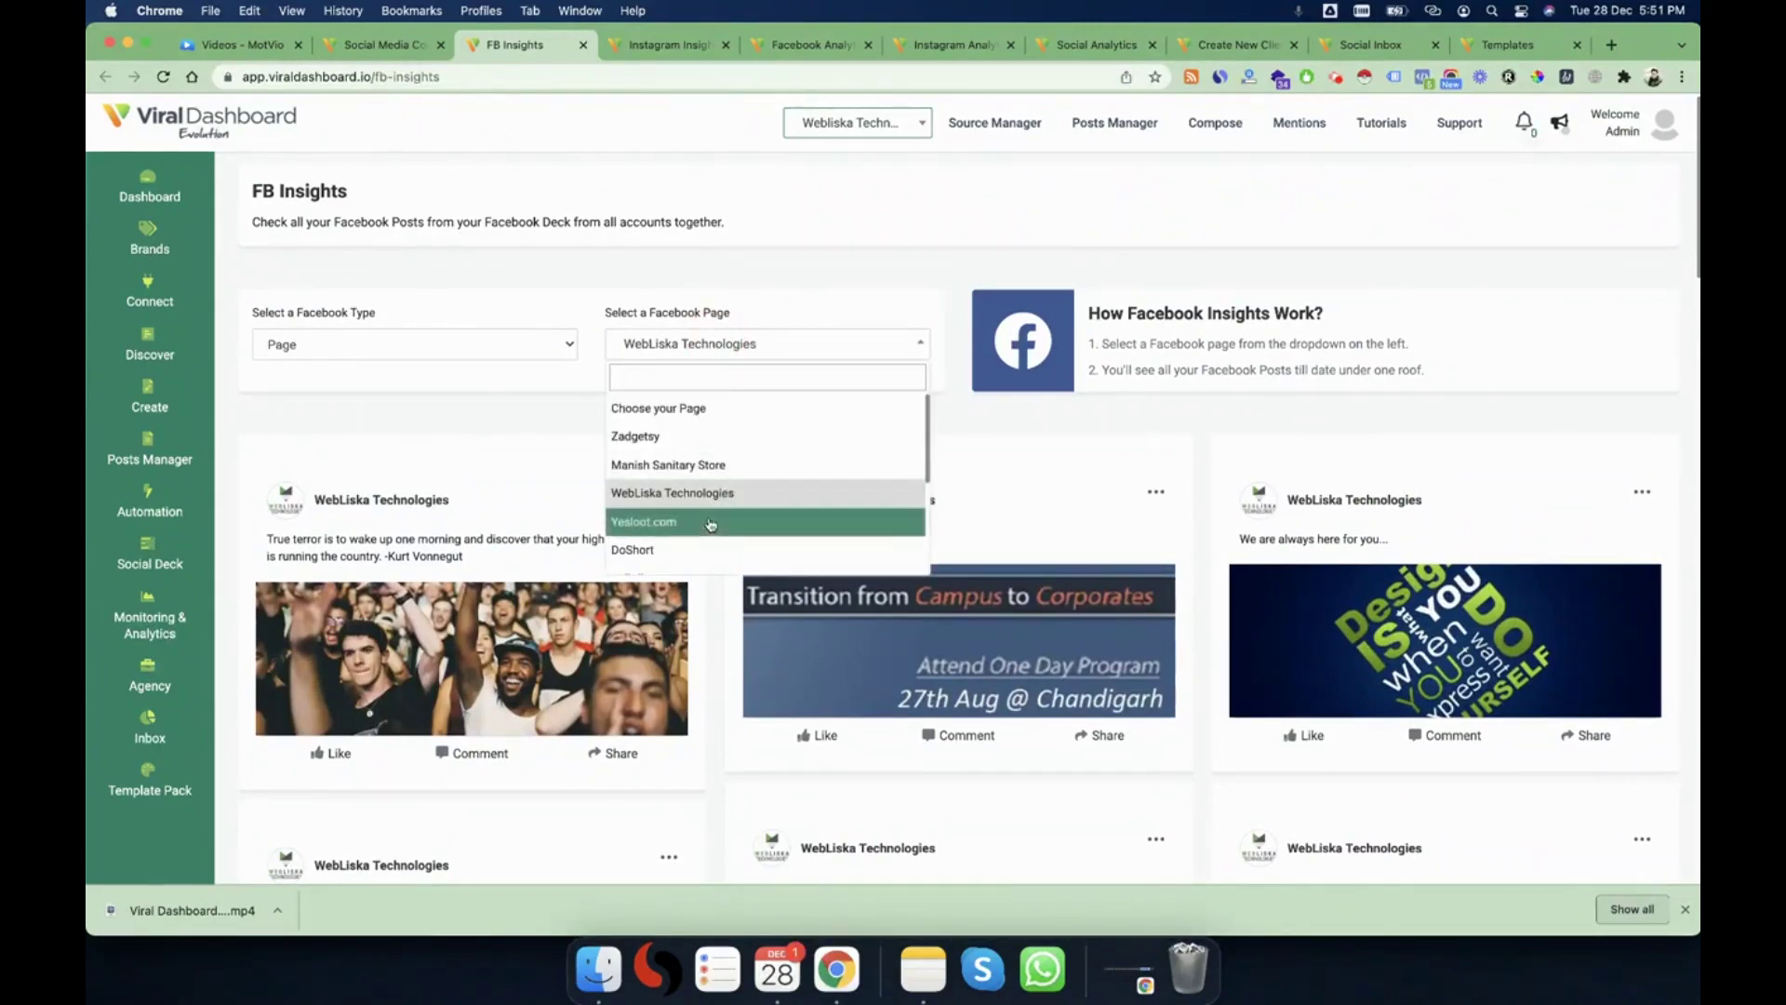
scroll(711, 524, down, 3)
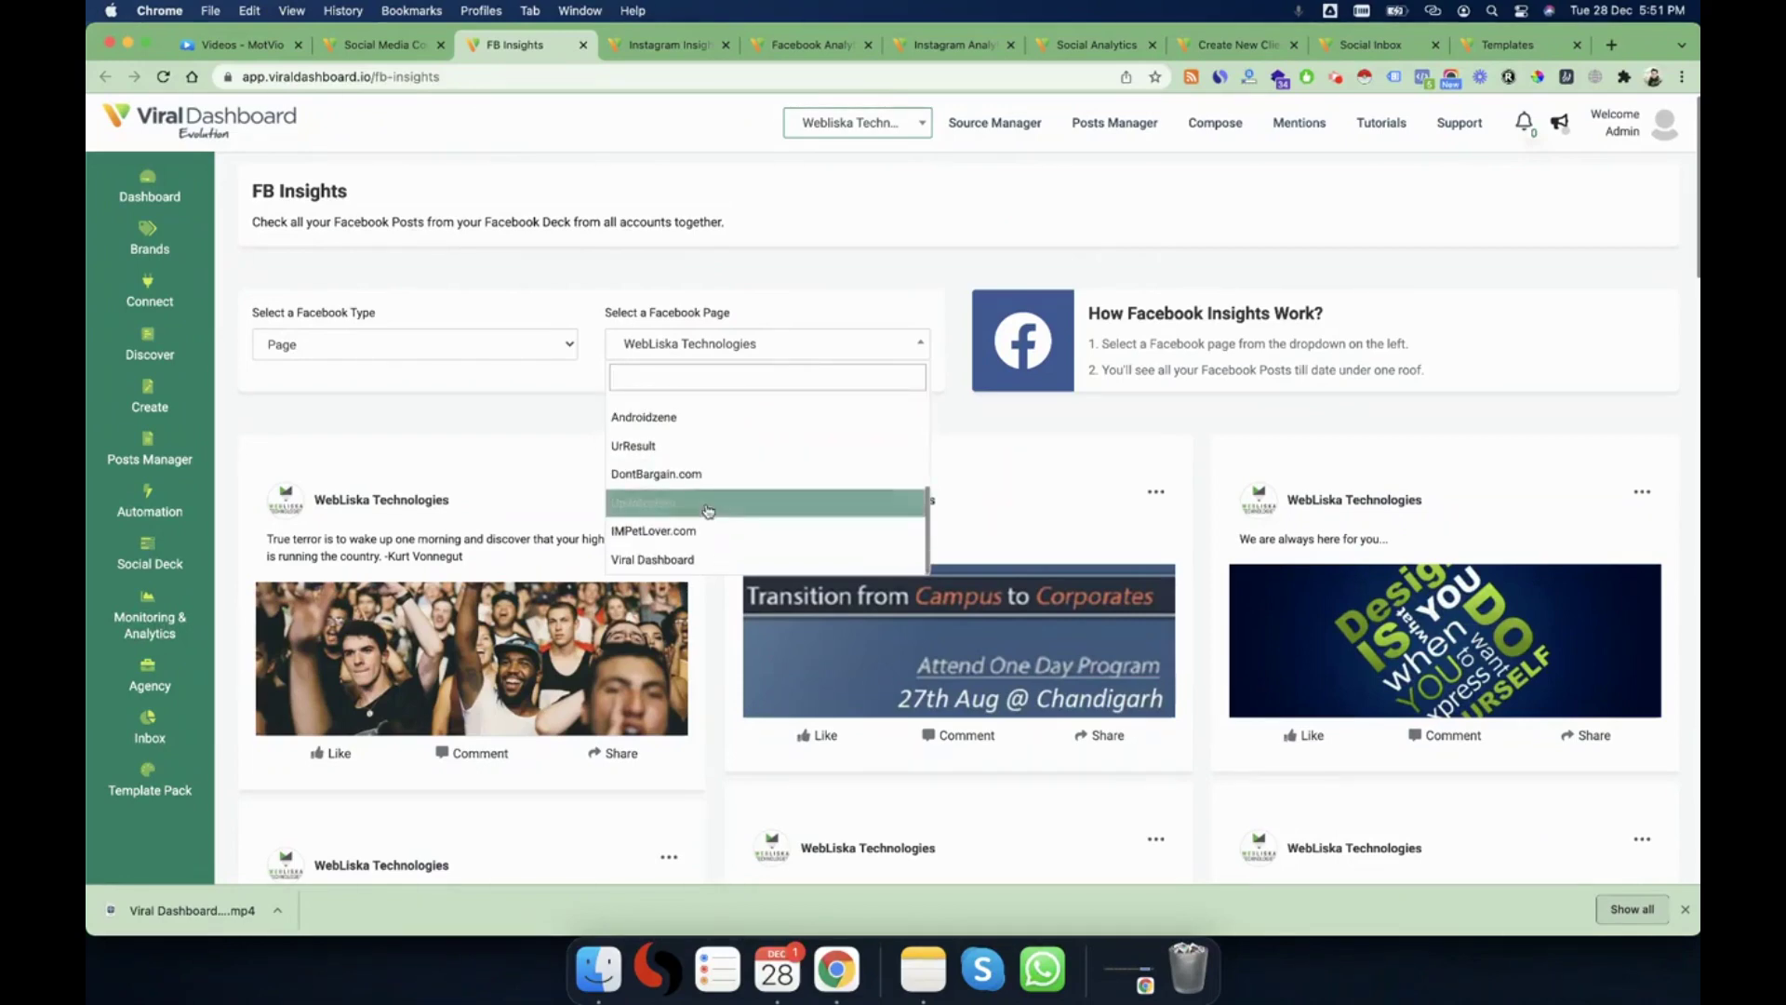
scroll(708, 511, down, 1)
click(684, 523)
click(724, 385)
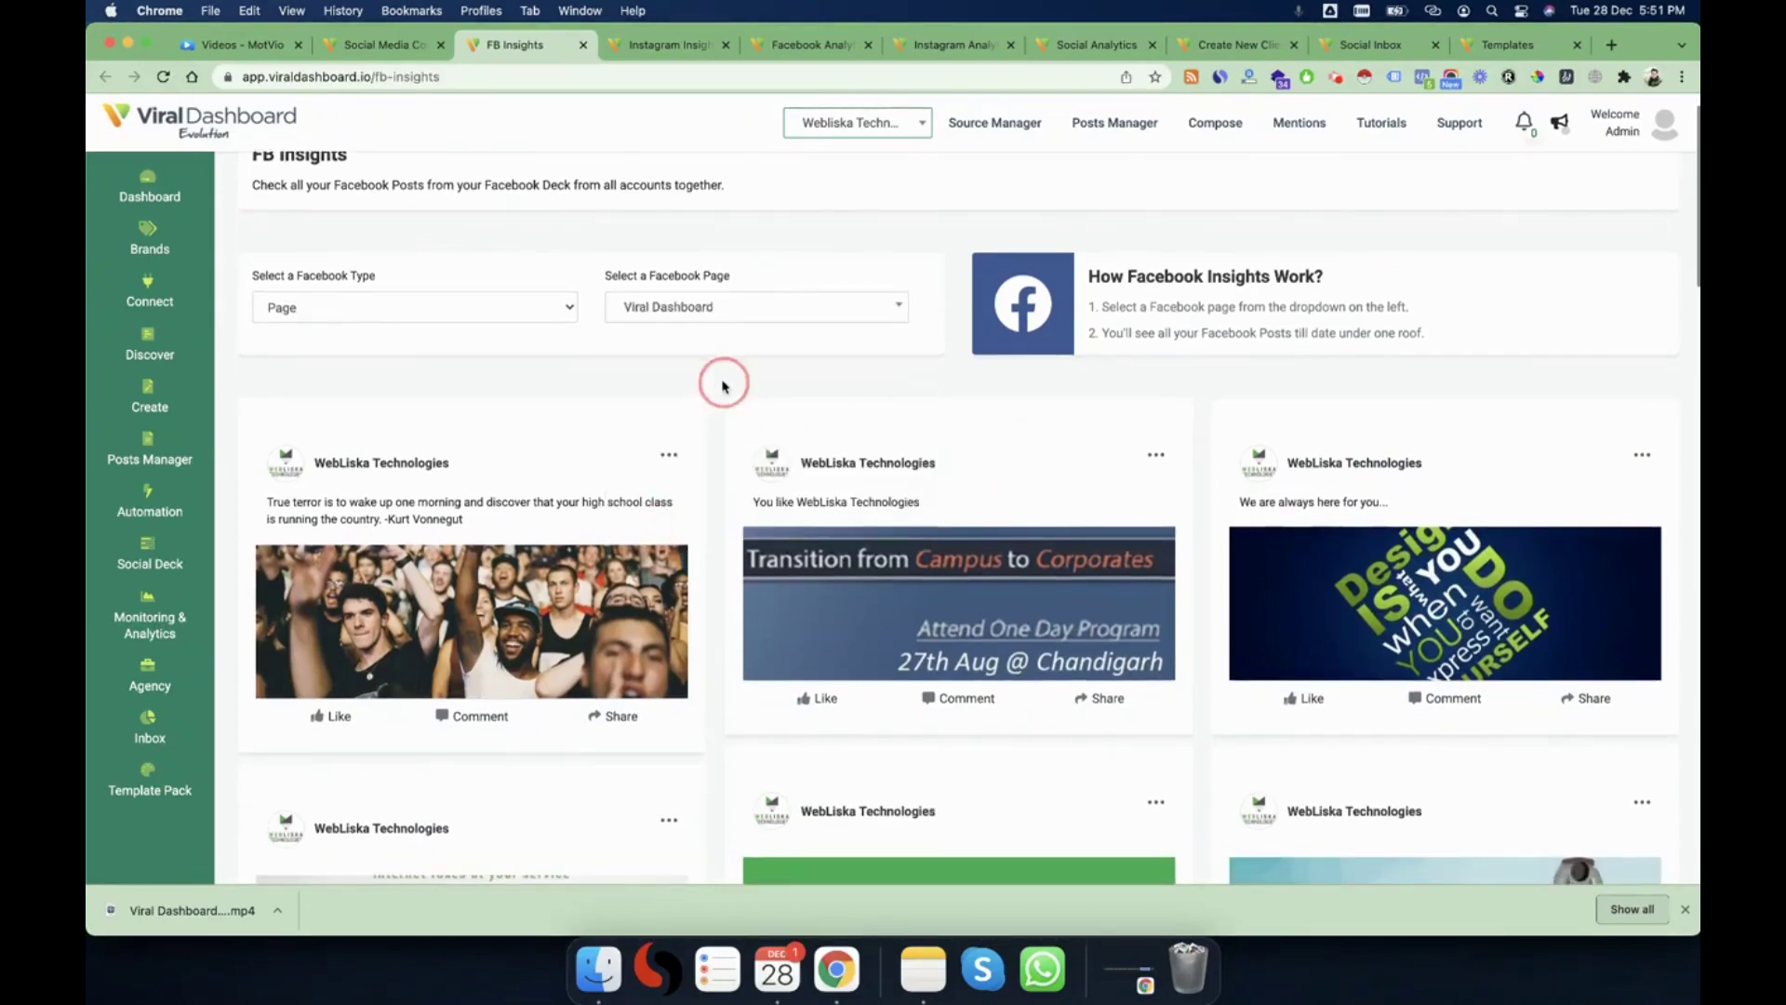
- Switch the Facebook page to Zadgetsy and browse through its posts
click(670, 346)
scroll(697, 491, up, 5)
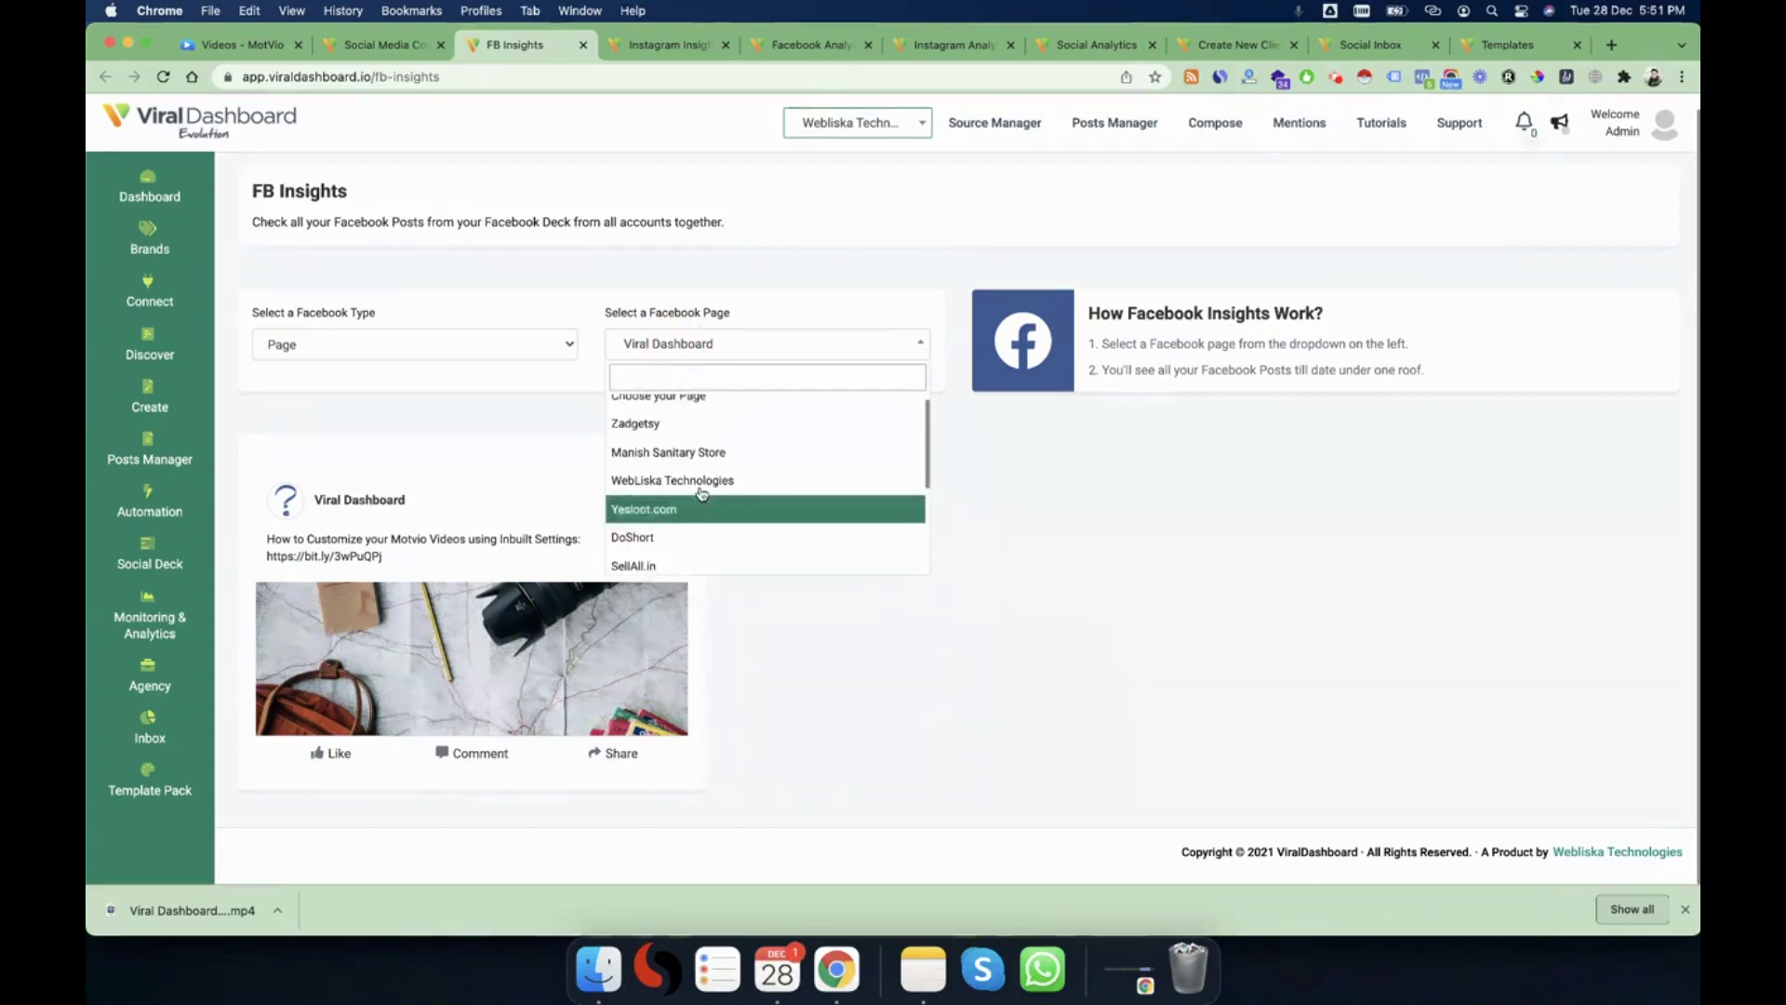
click(645, 438)
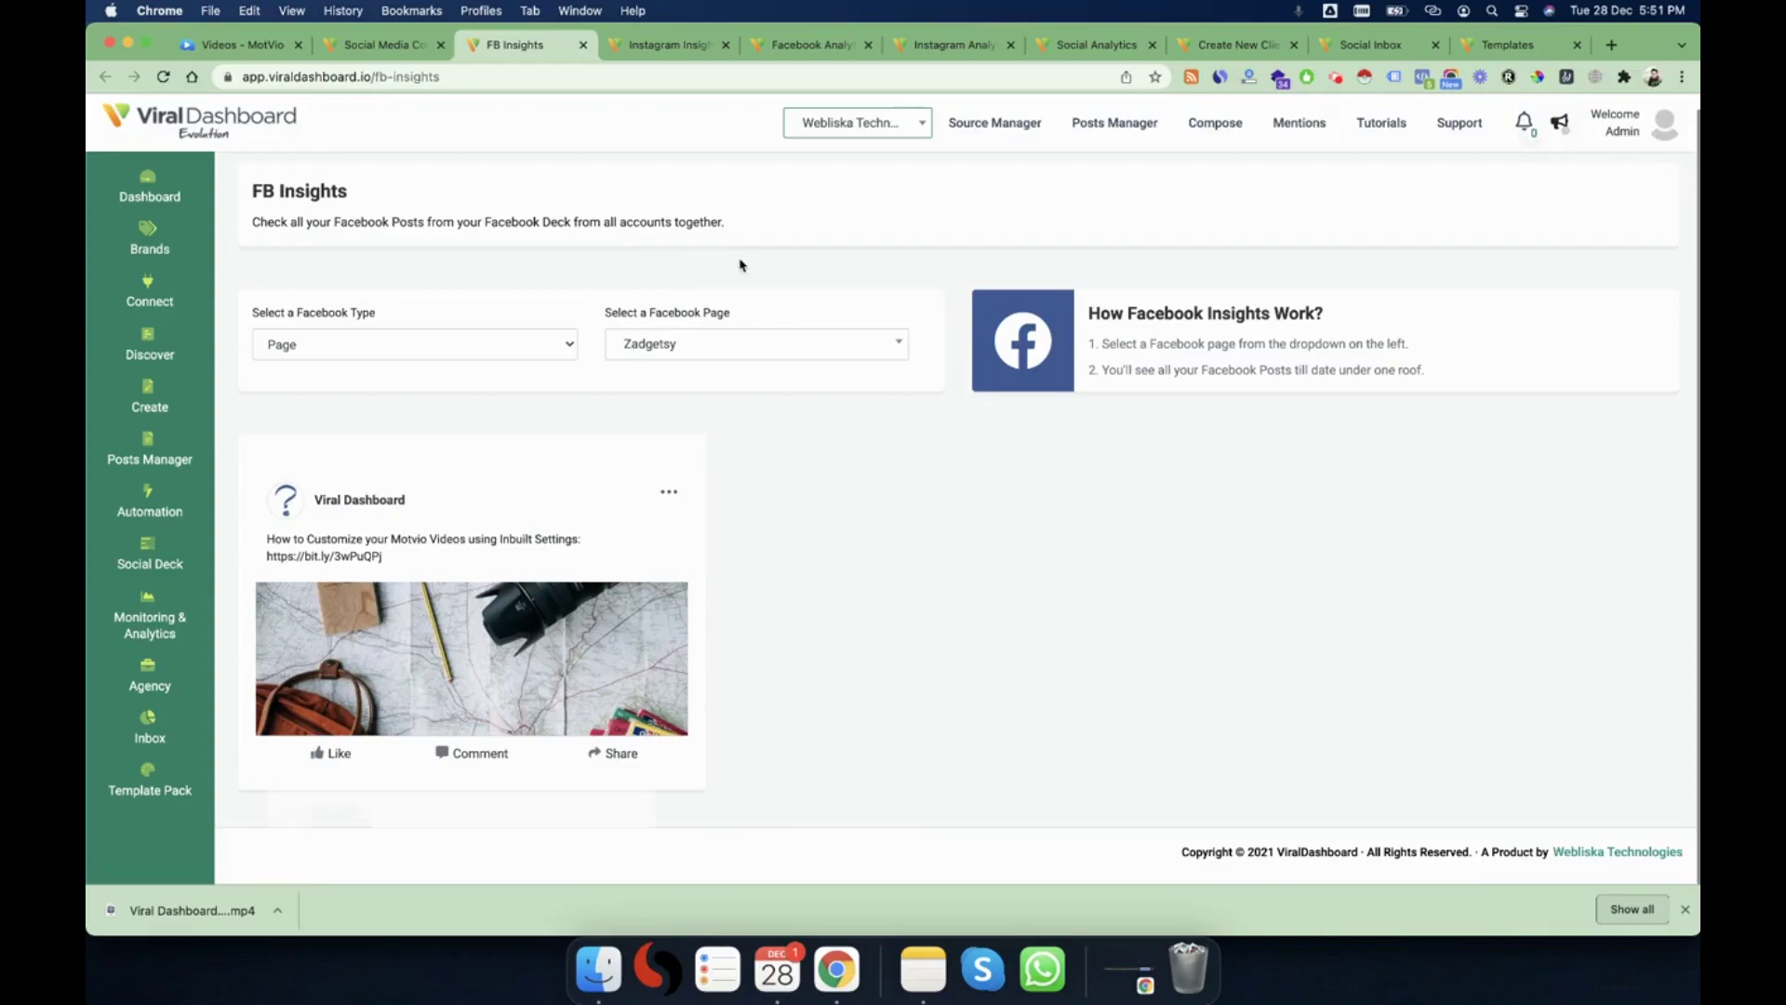
scroll(723, 456, down, 5)
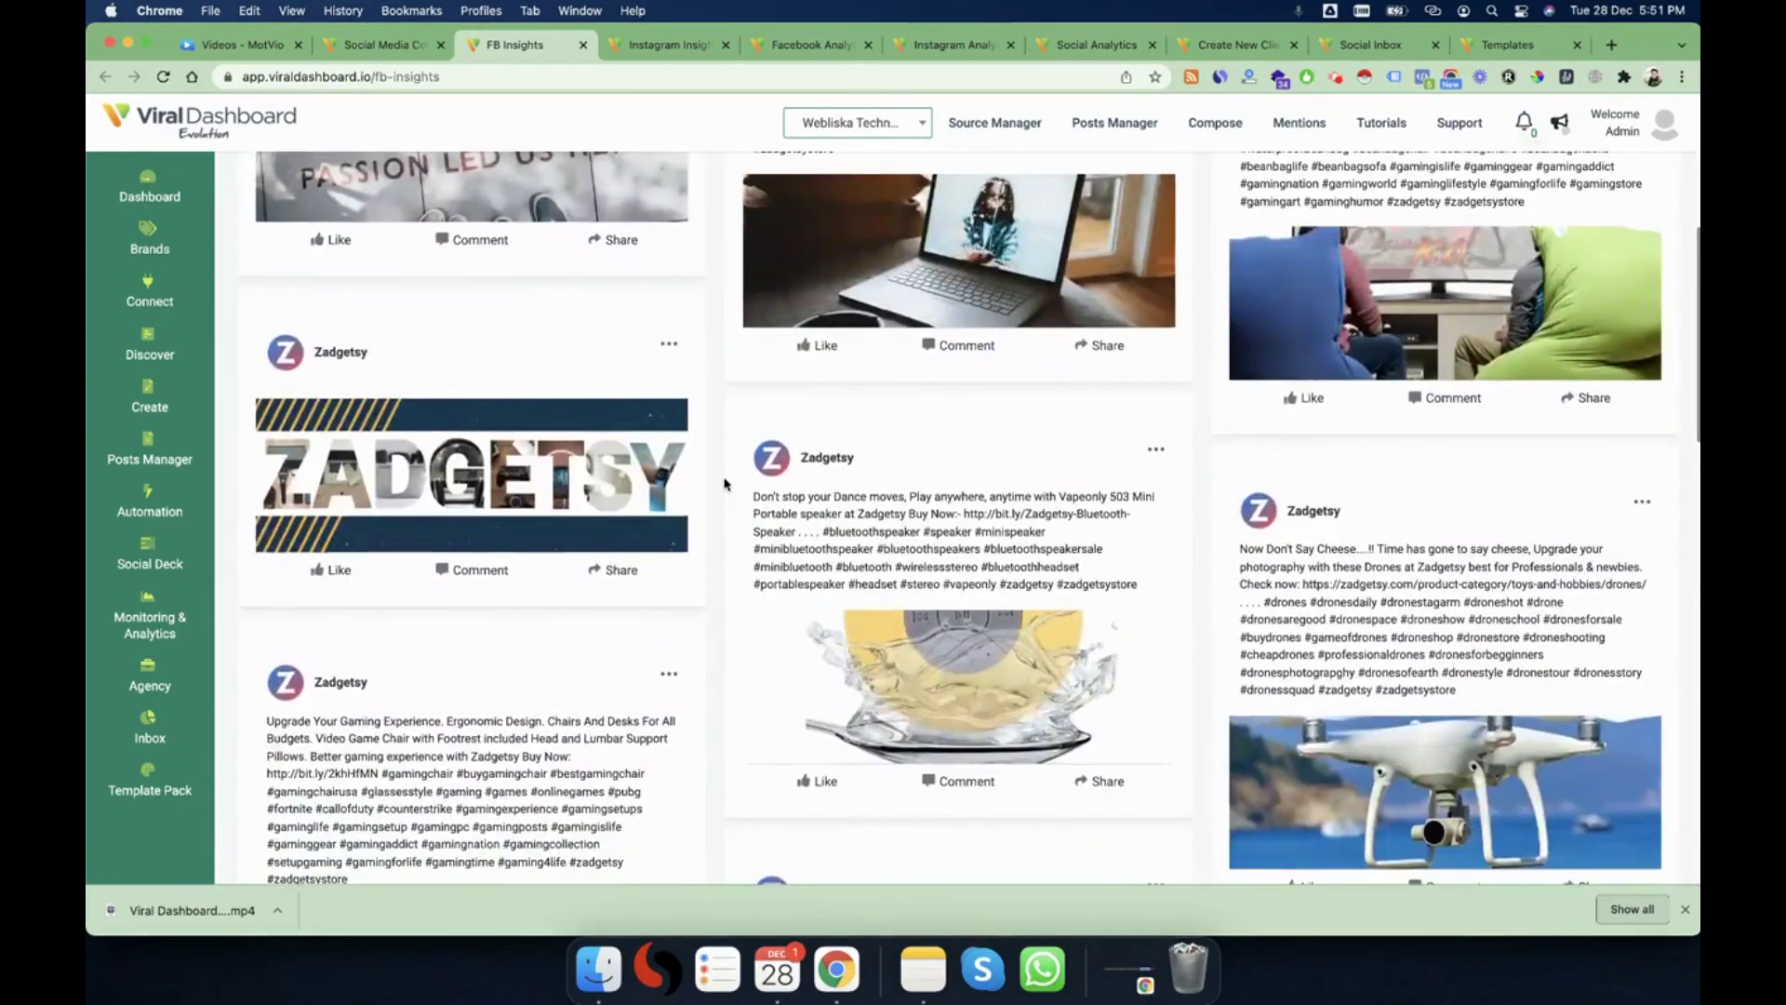
scroll(724, 483, down, 8)
scroll(724, 483, up, 15)
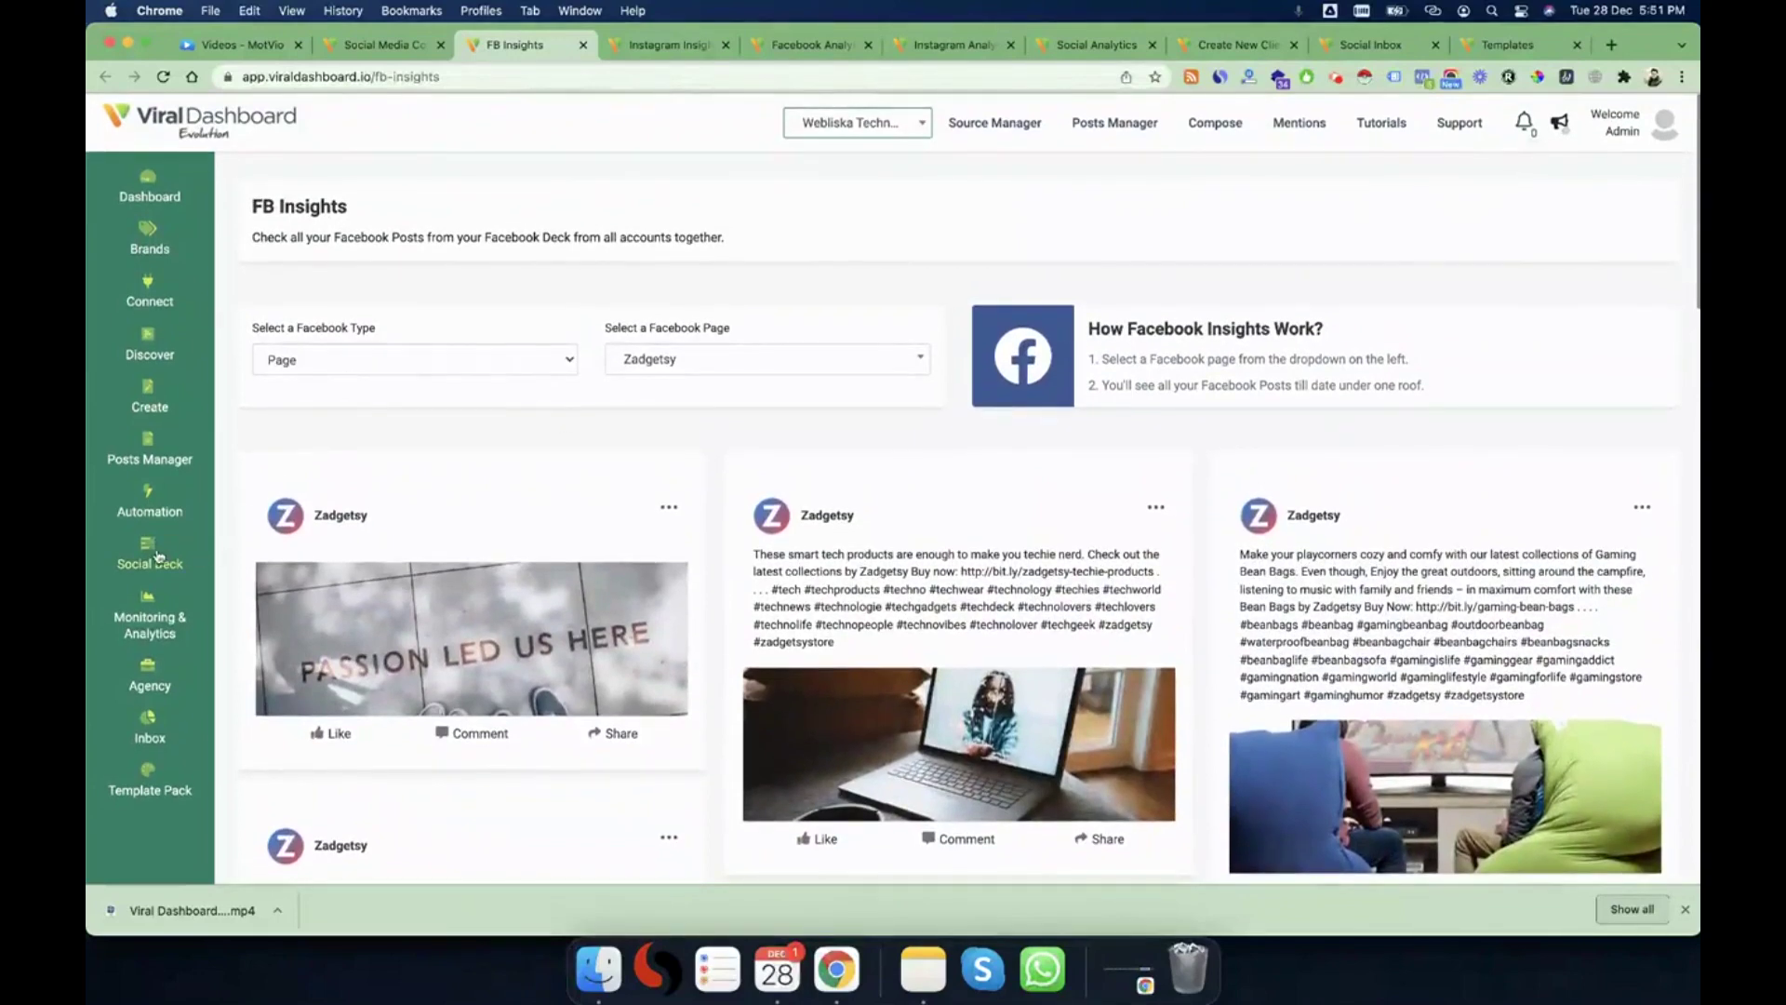
- View the Social Deck insight options and the Instagram Insights page, and close the Instagram Insights and FB Insights pages
mouse_move(161, 557)
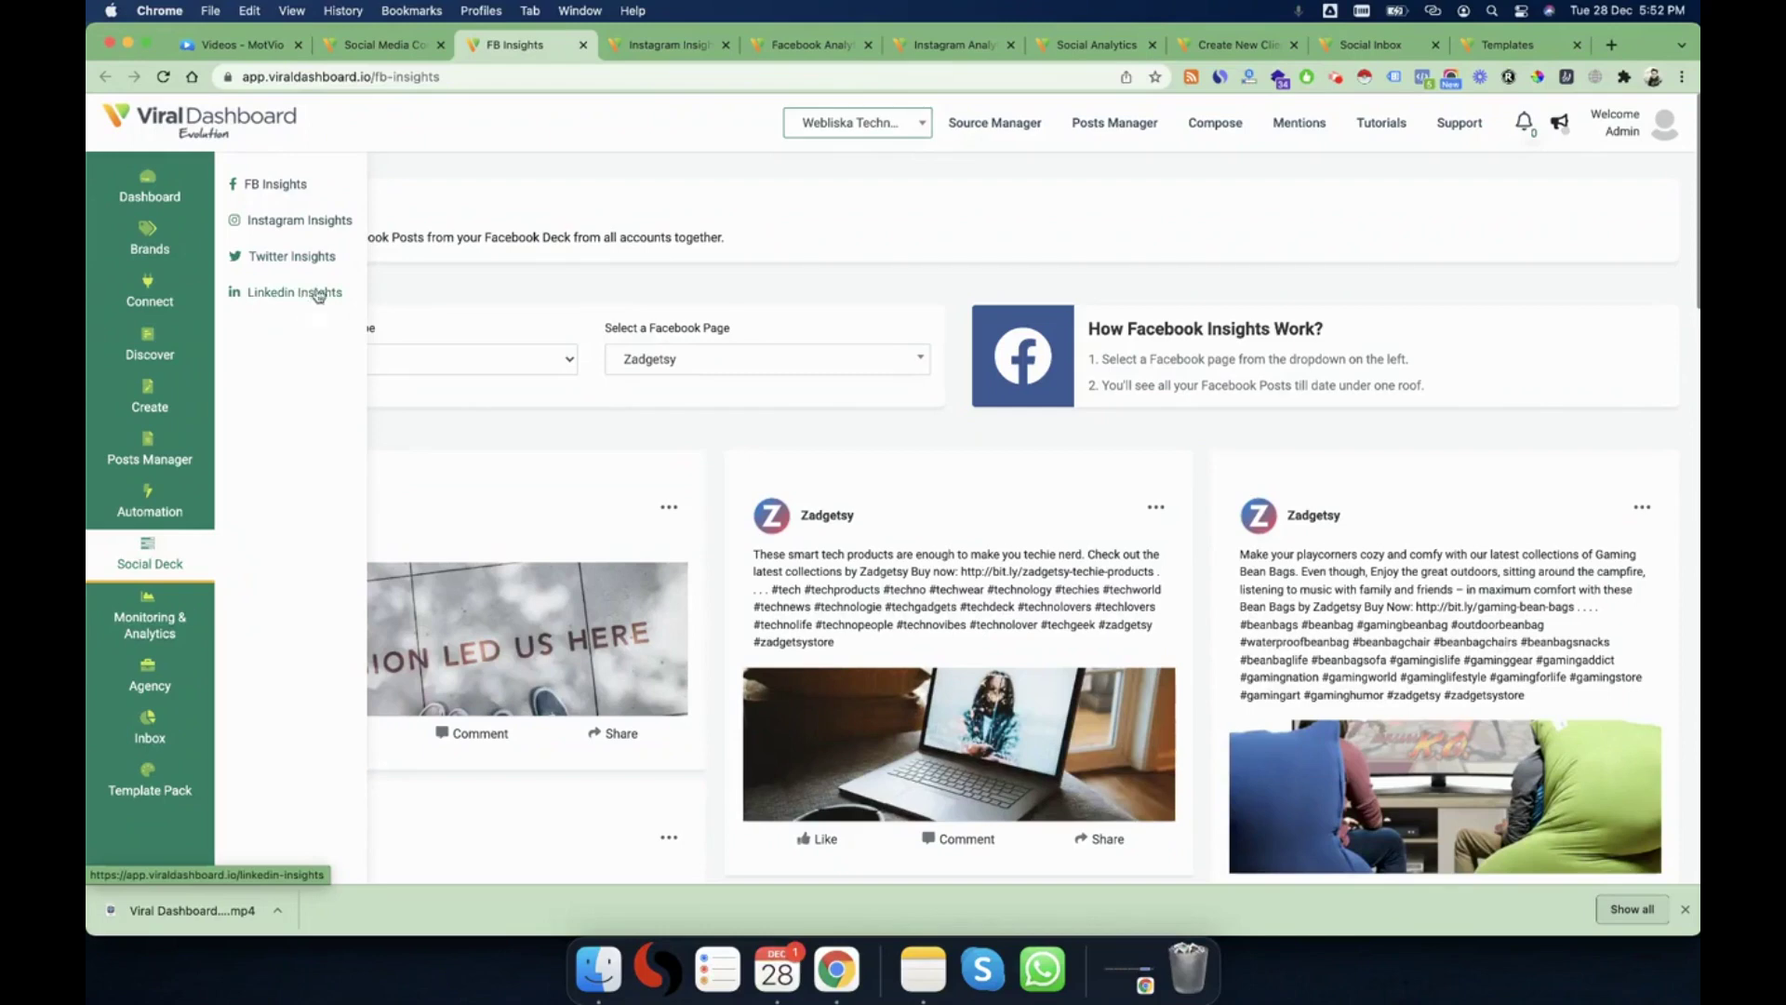
click(682, 49)
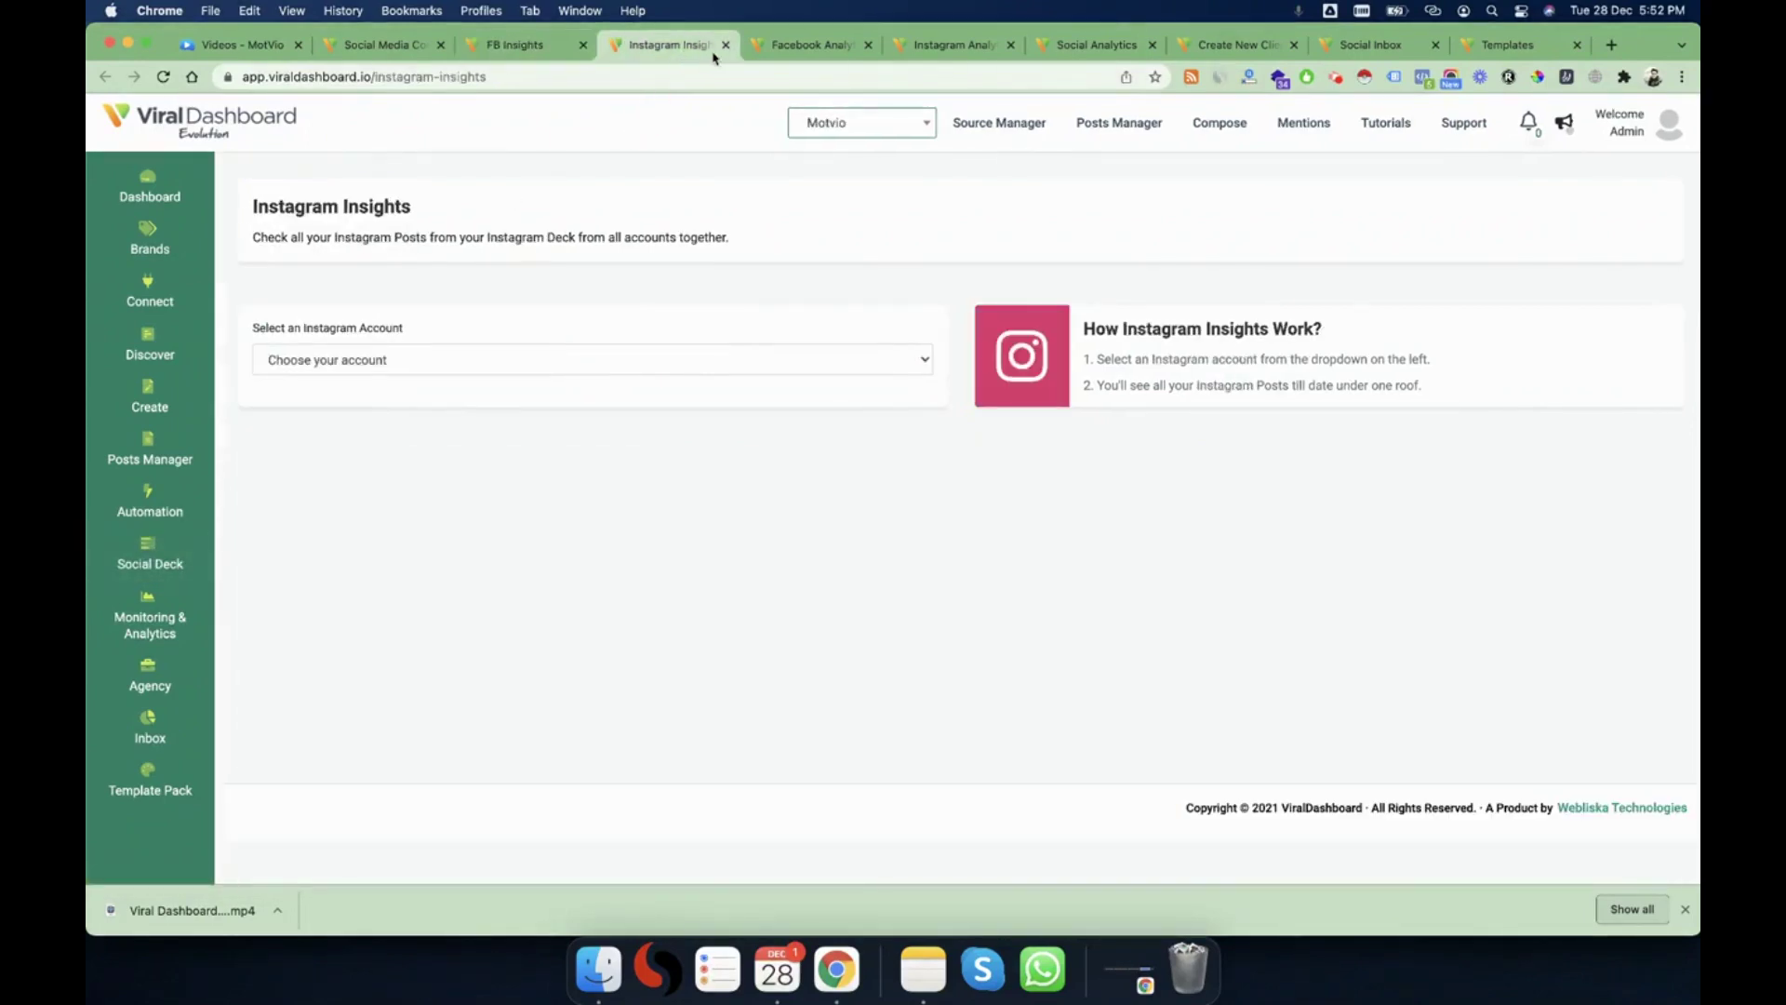
click(726, 44)
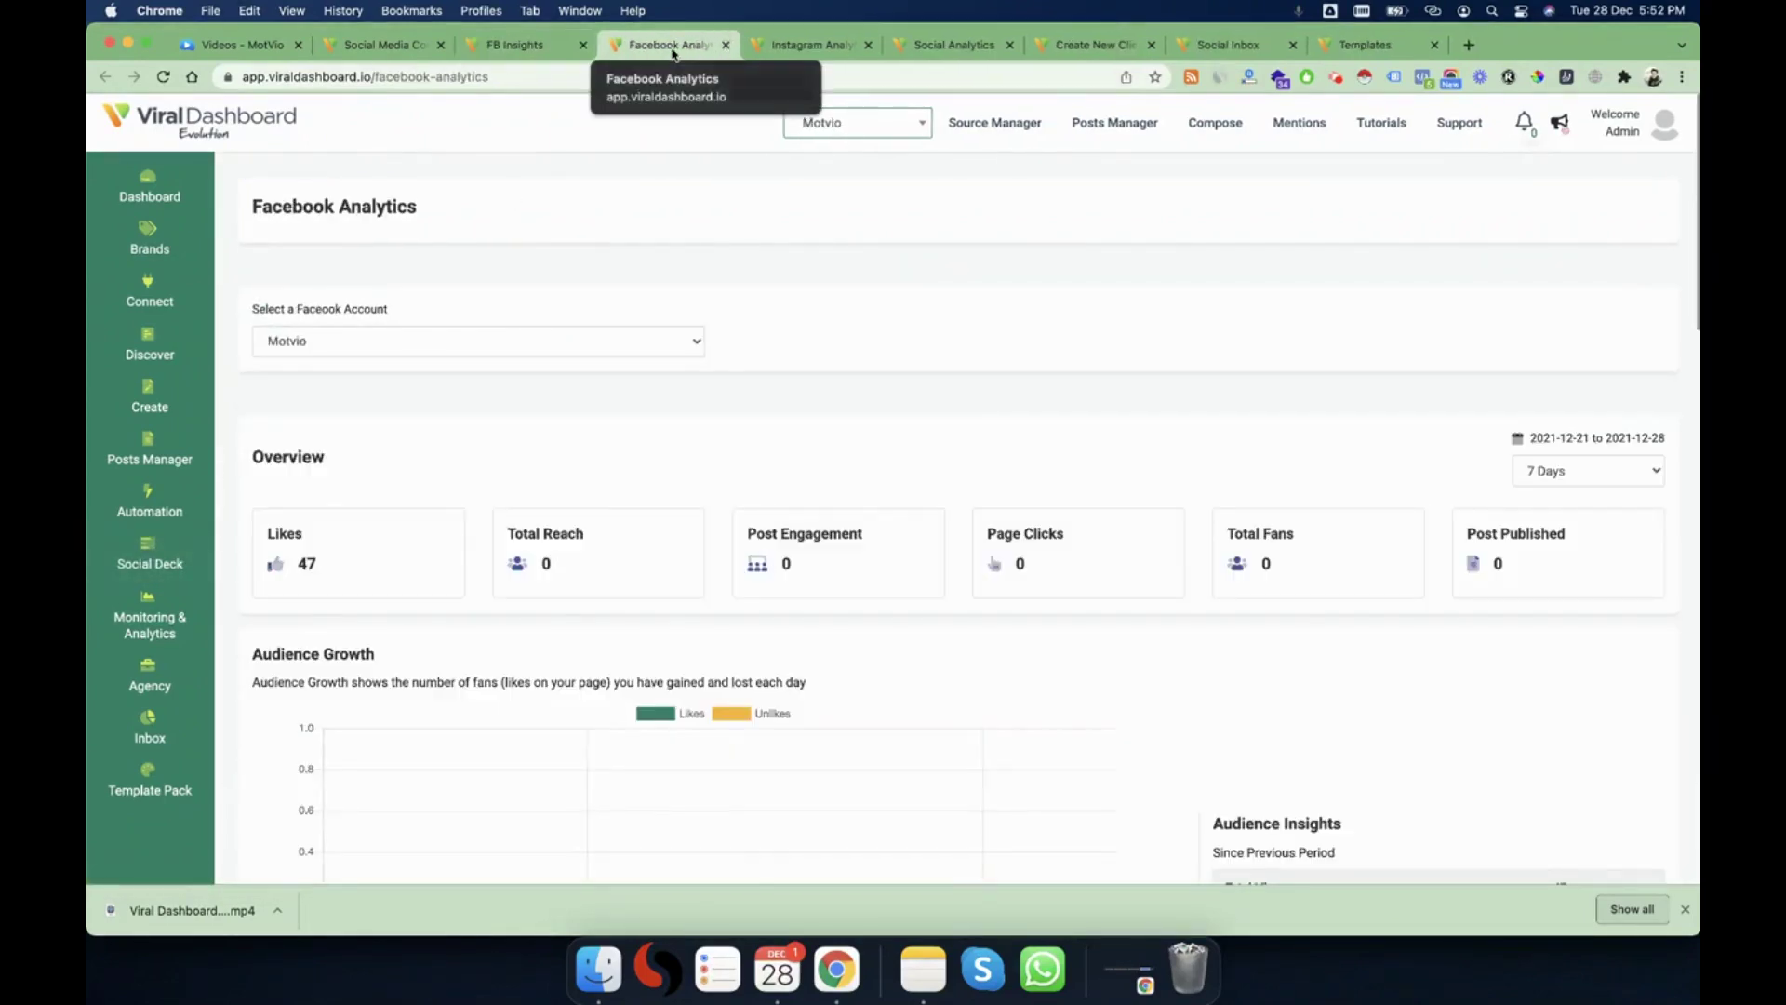
click(584, 51)
click(630, 51)
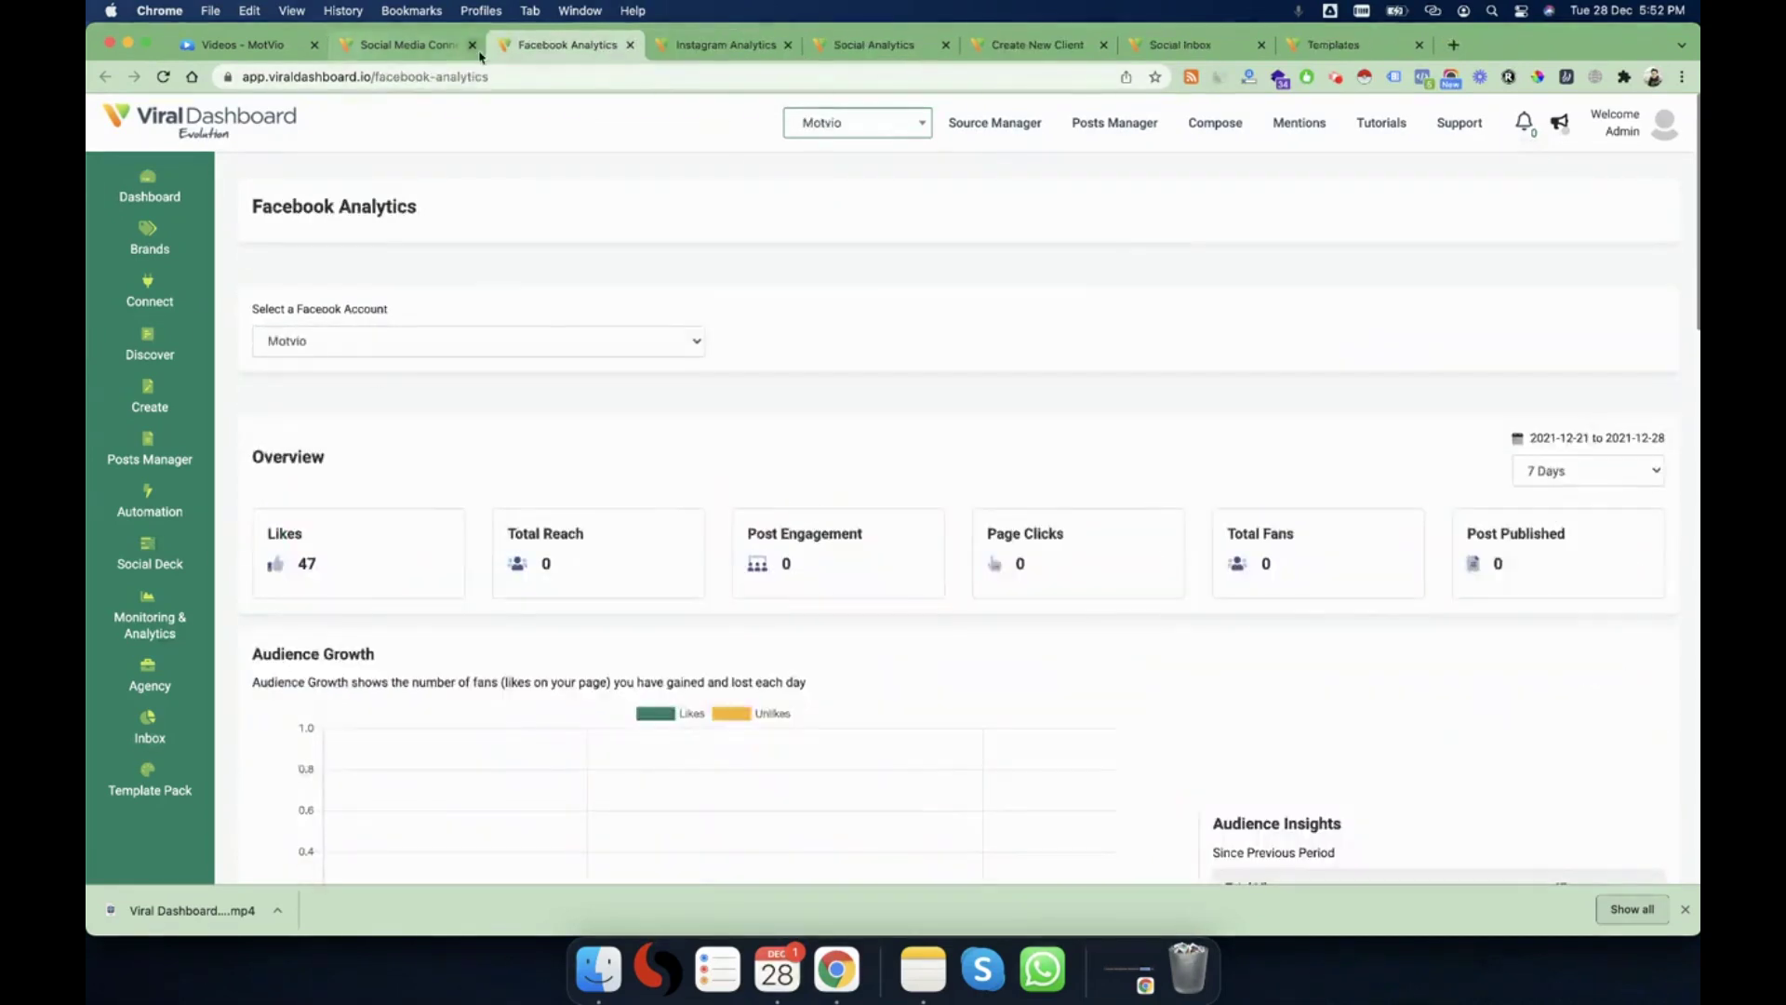
- Examine the Facebook Analytics overview for Motvio and the available Monitoring & Analytics options
scroll(338, 438, down, 1)
scroll(173, 507, down, 1)
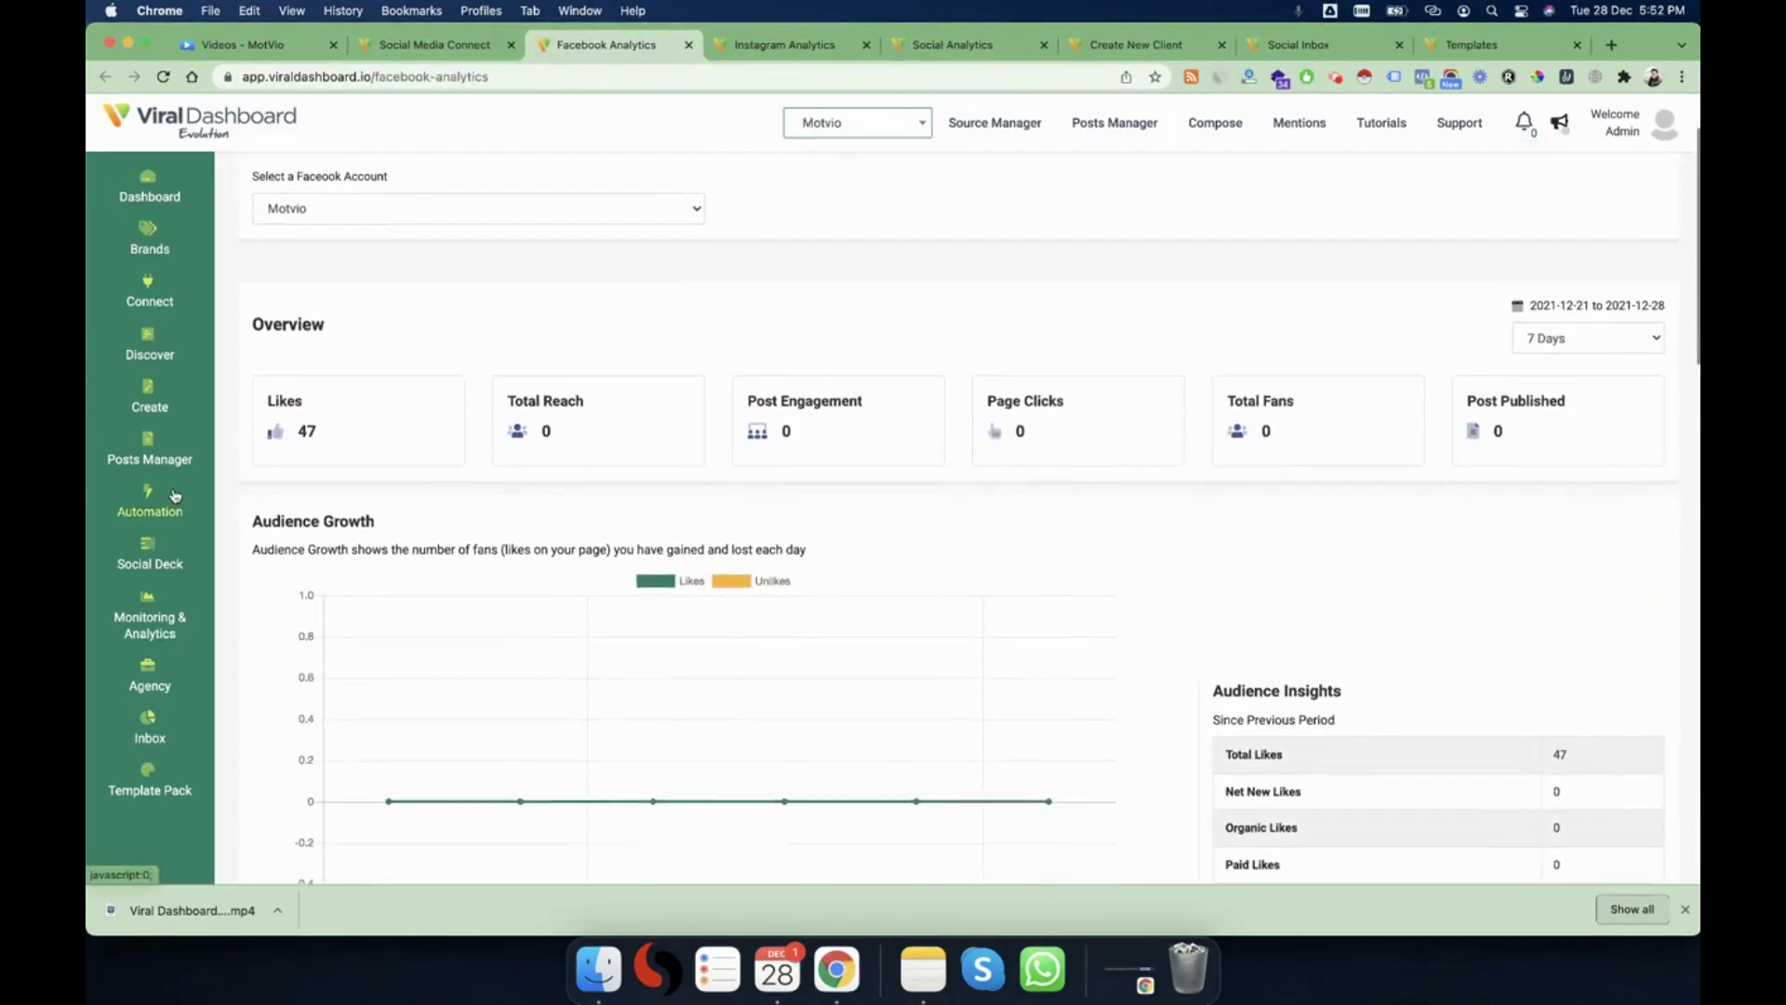
click(154, 618)
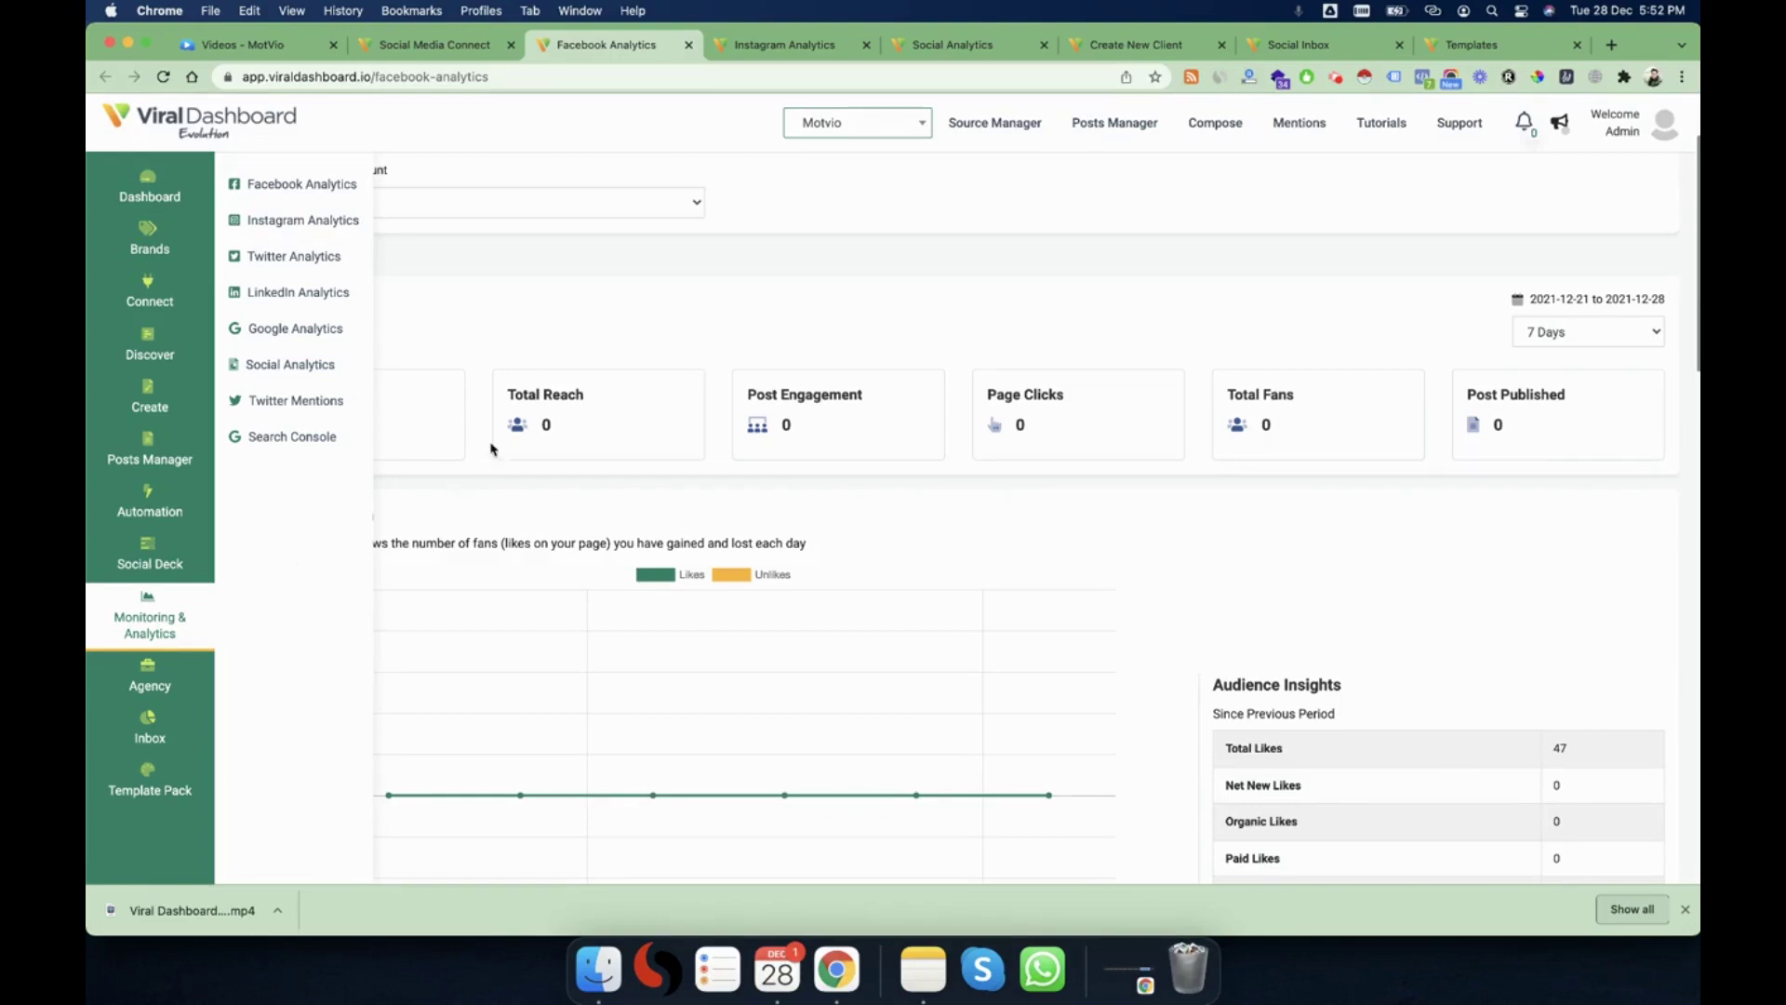
scroll(531, 354, up, 3)
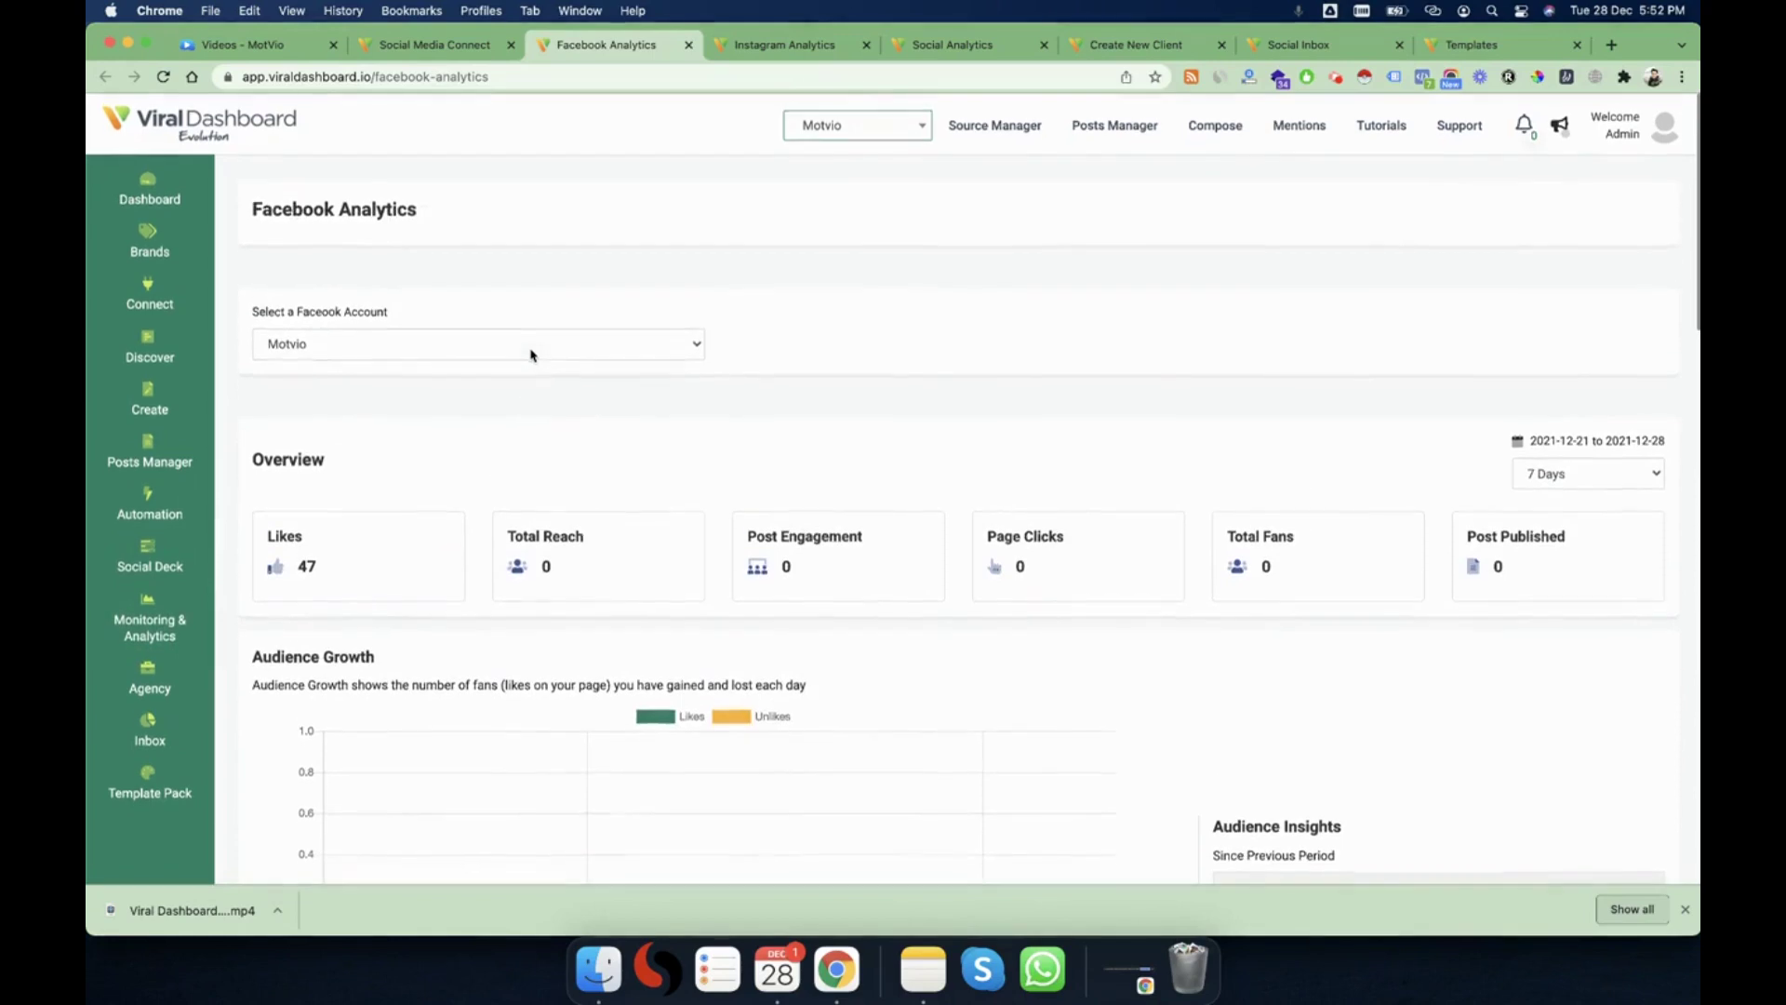
- Switch the brand to Webliska Technologies on Facebook Analytics and select the WebLiskaTechnologies Facebook account
click(164, 78)
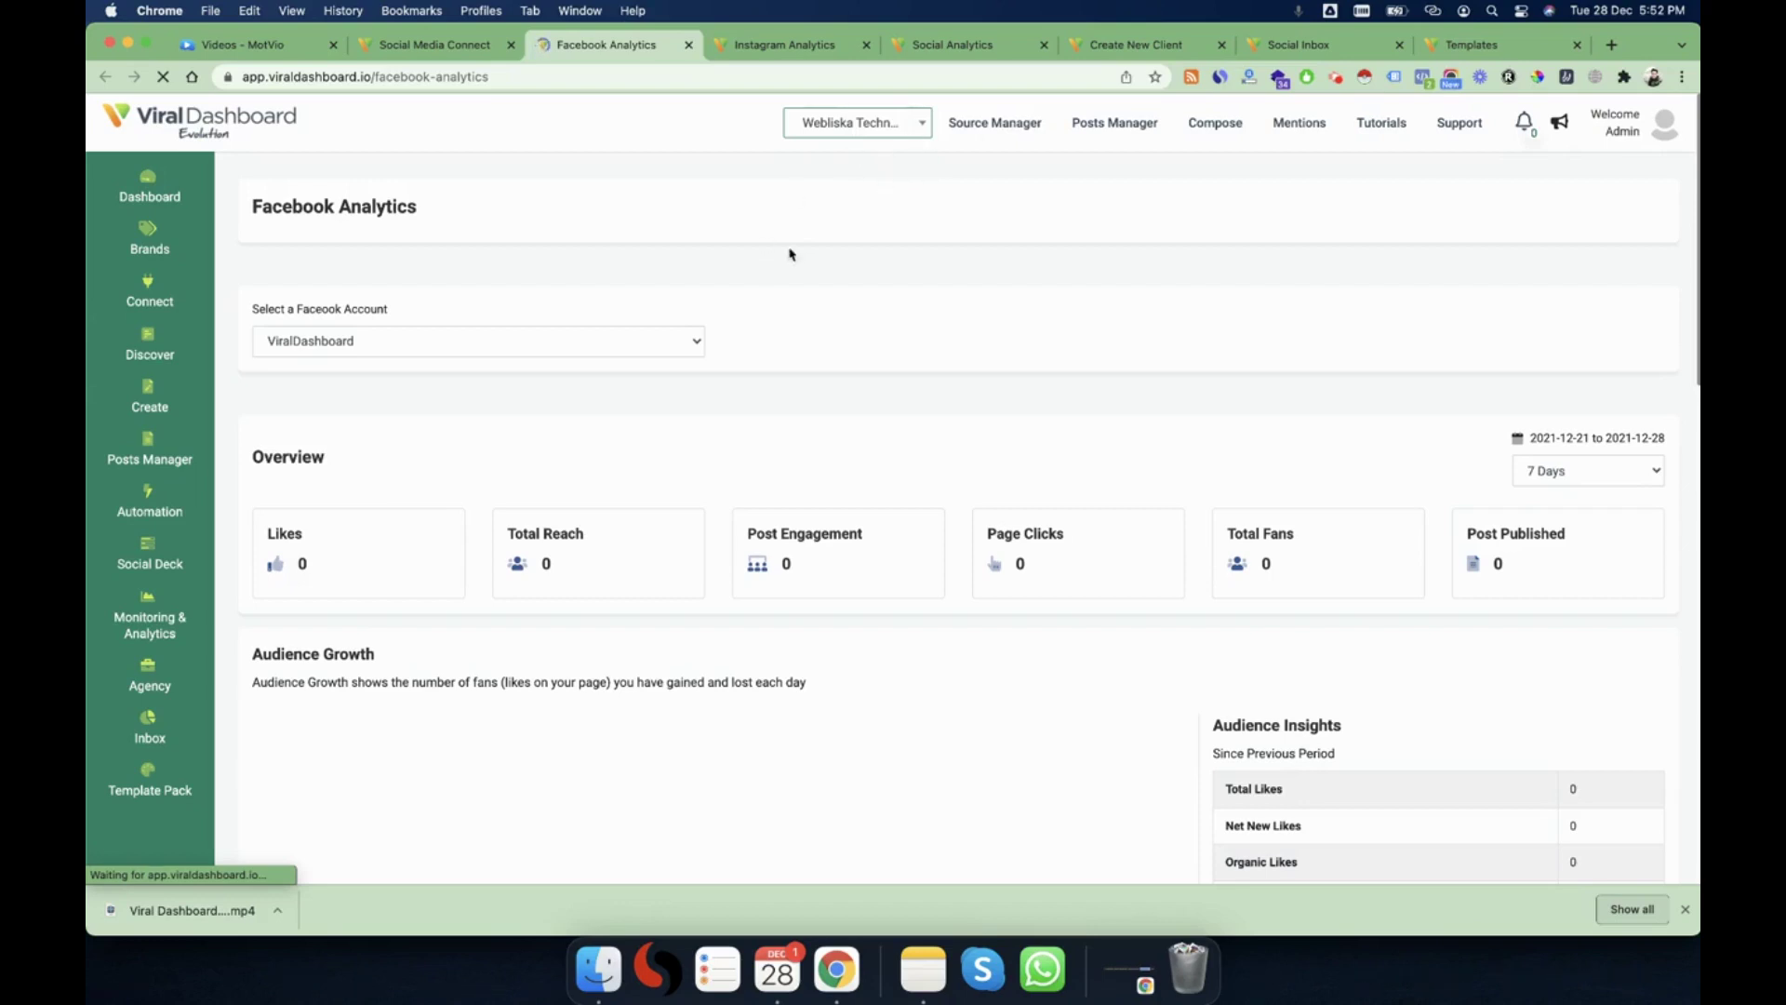
click(801, 280)
scroll(800, 280, down, 1)
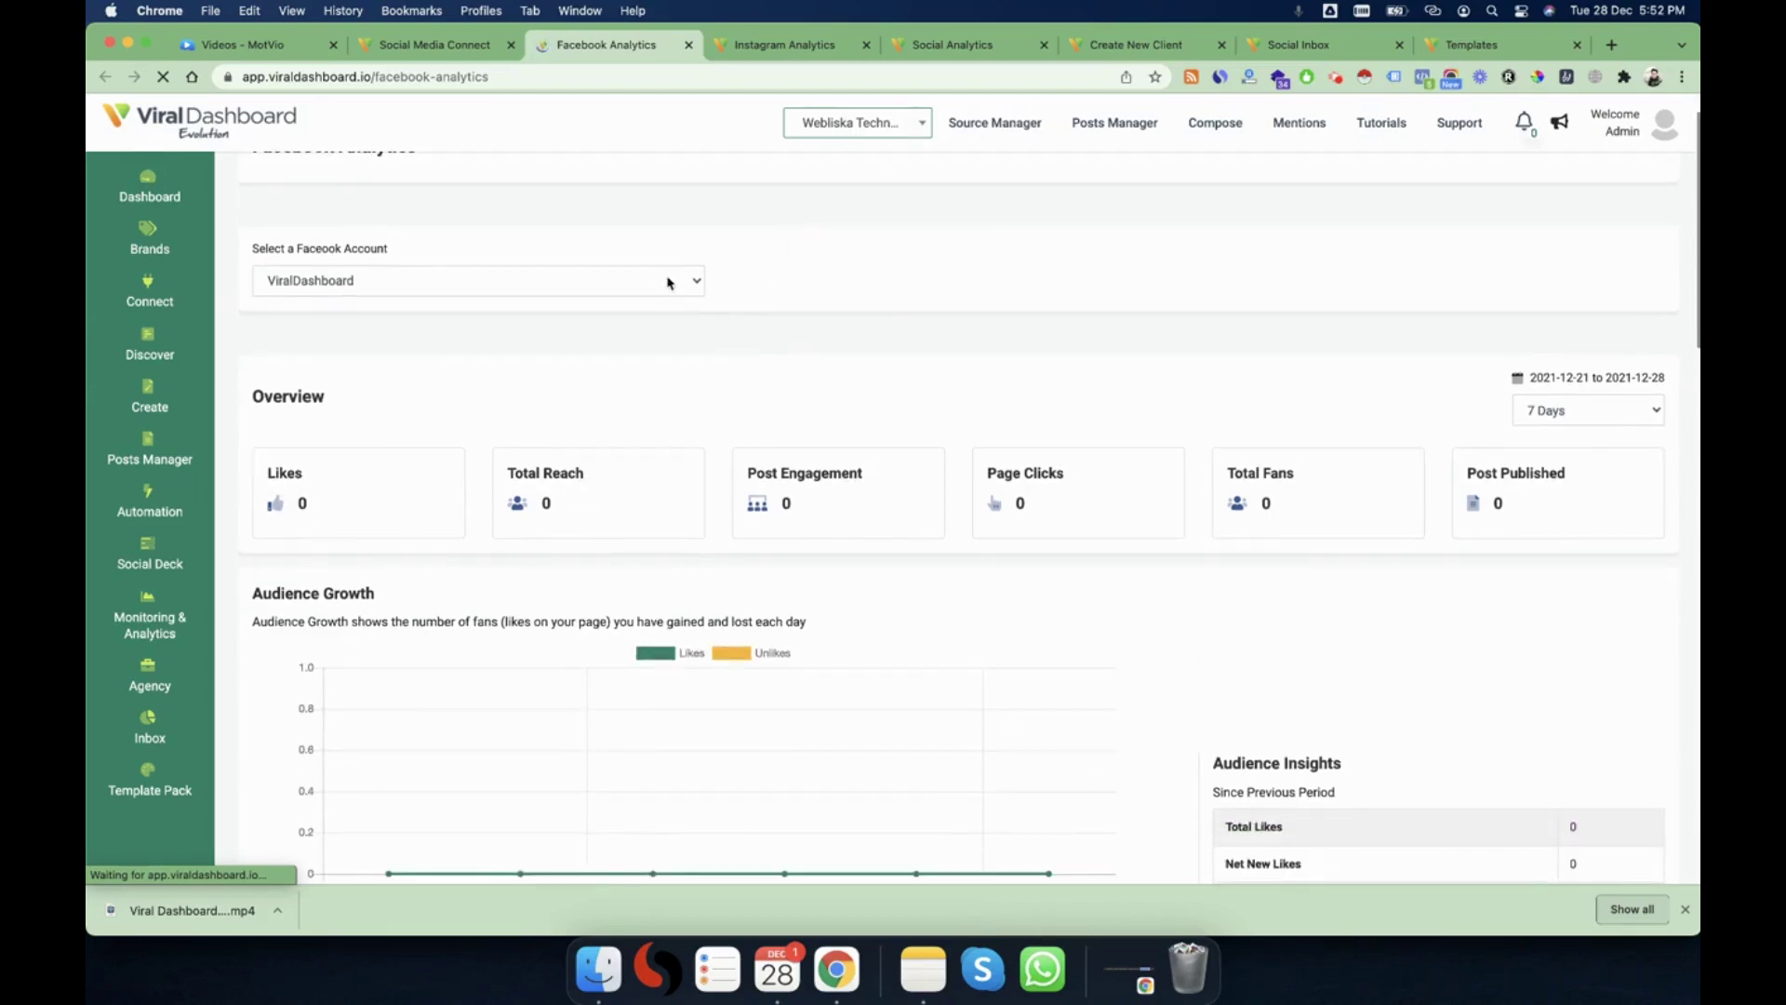
click(612, 280)
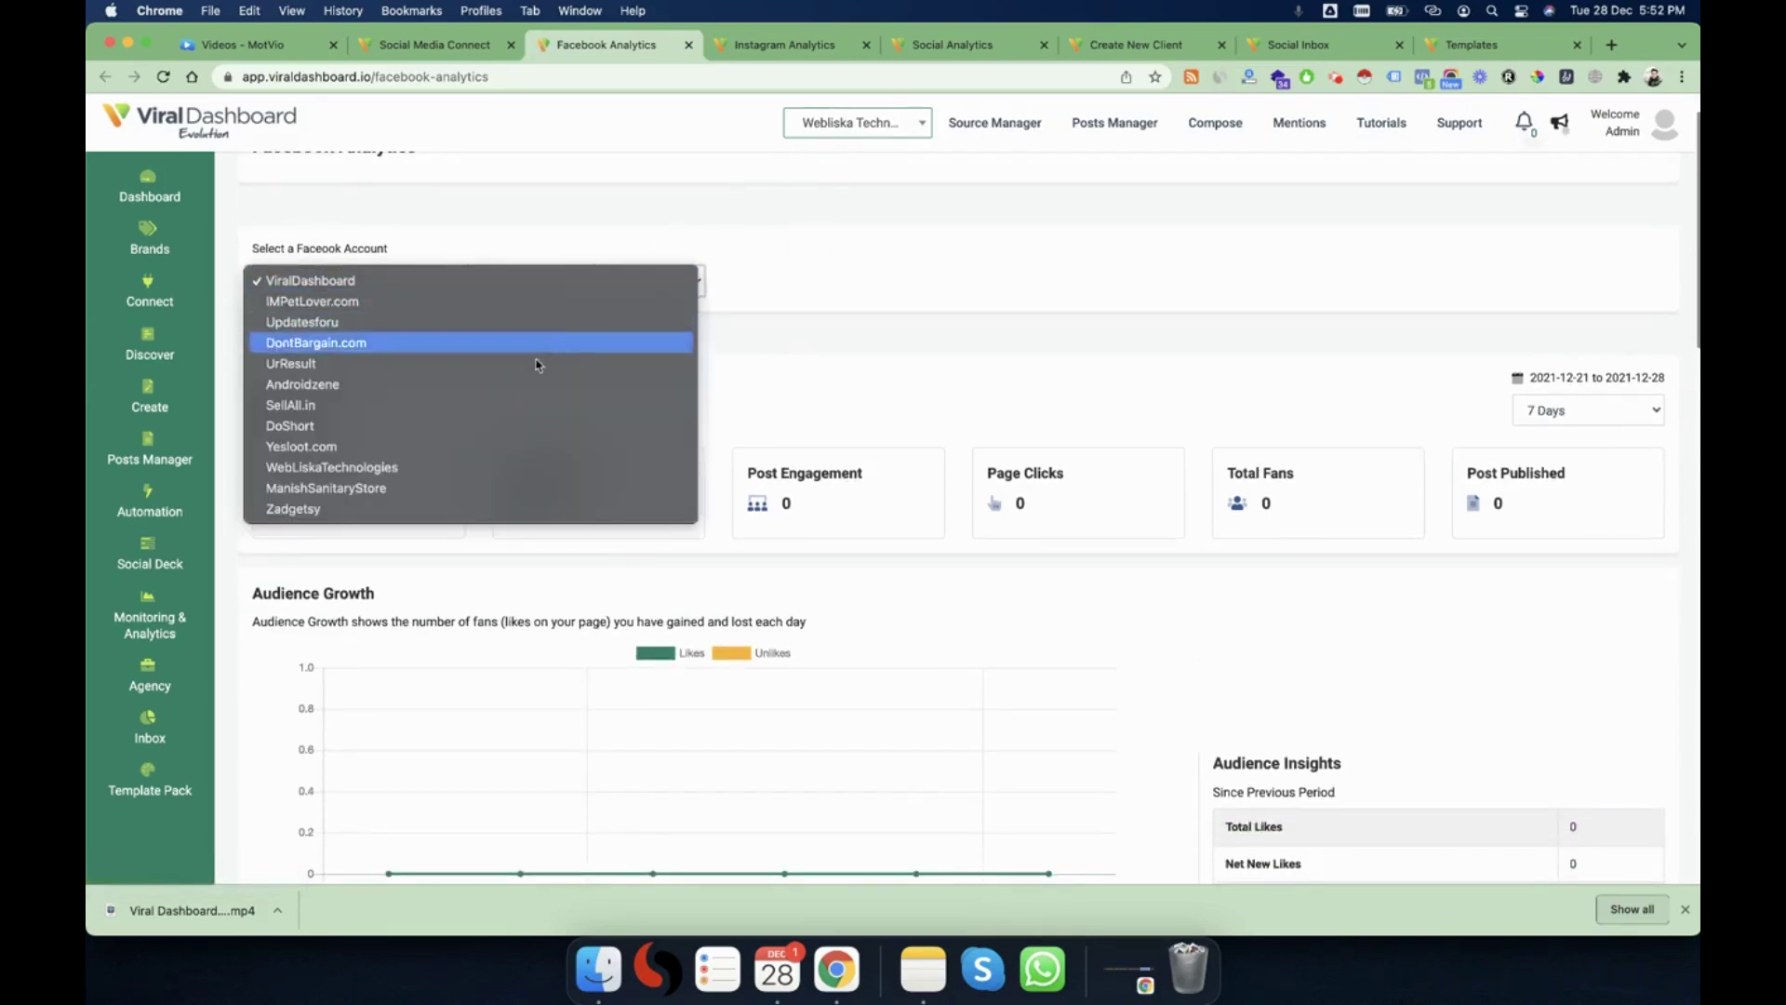
click(460, 474)
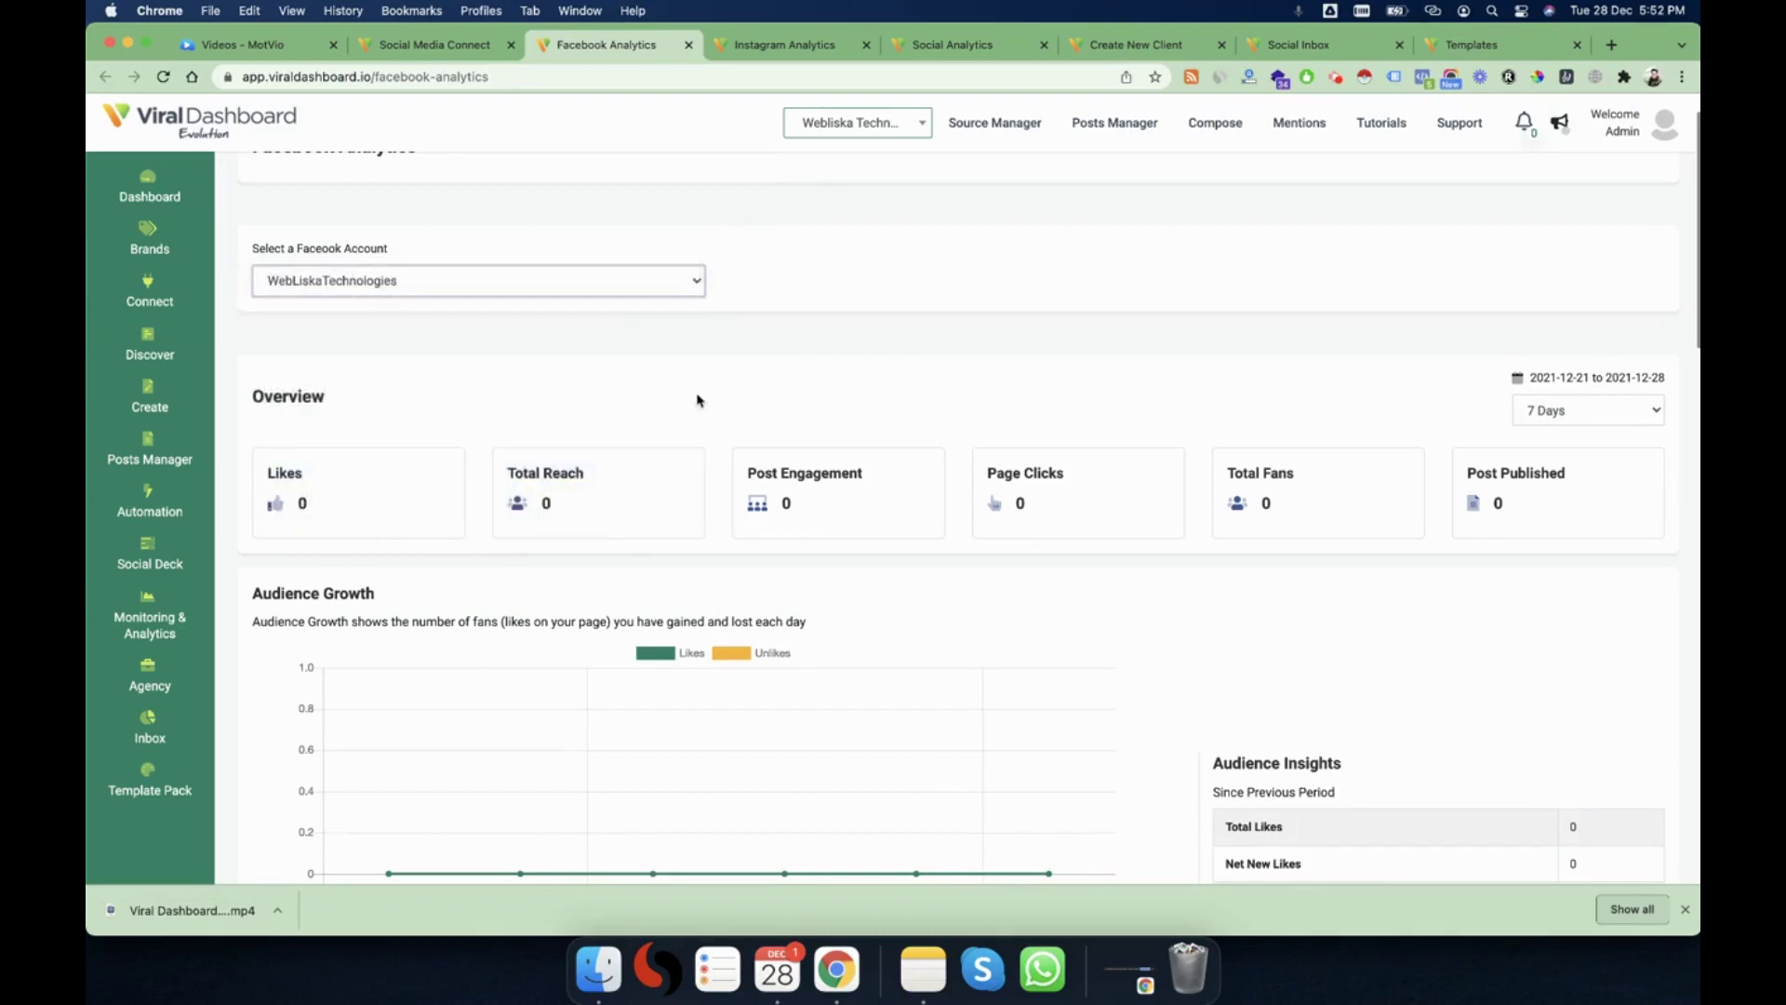
scroll(782, 375, up, 1)
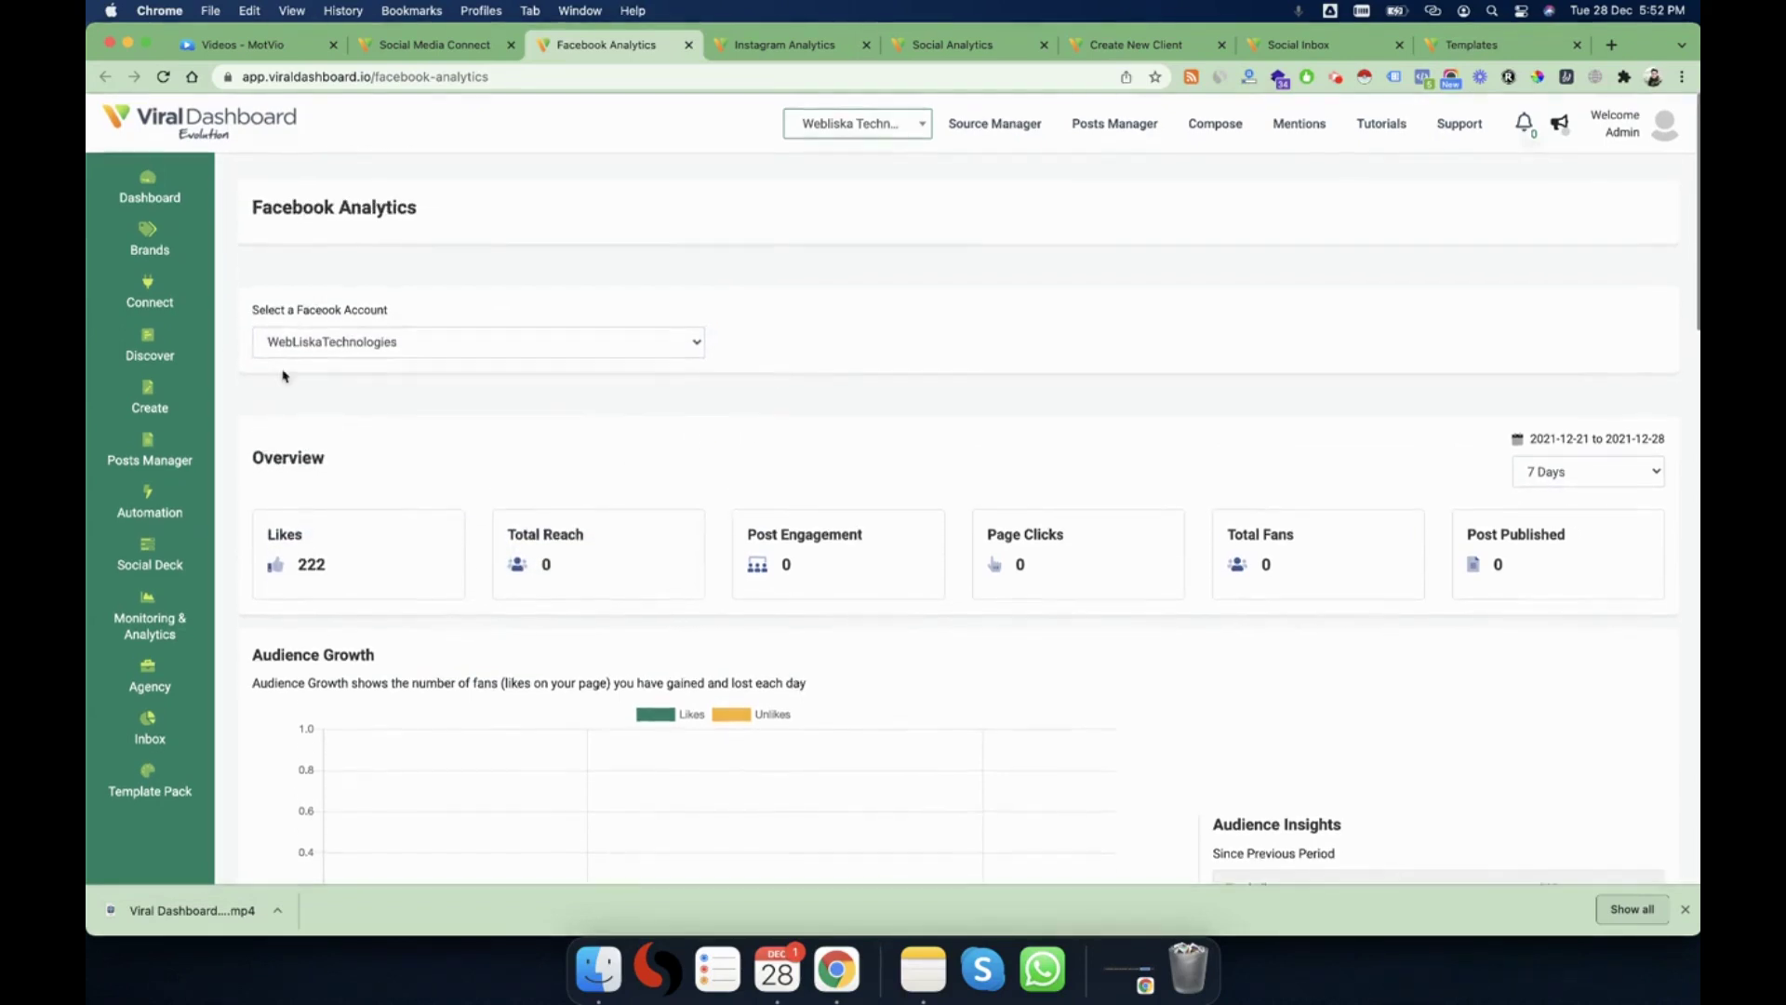
click(373, 348)
click(849, 350)
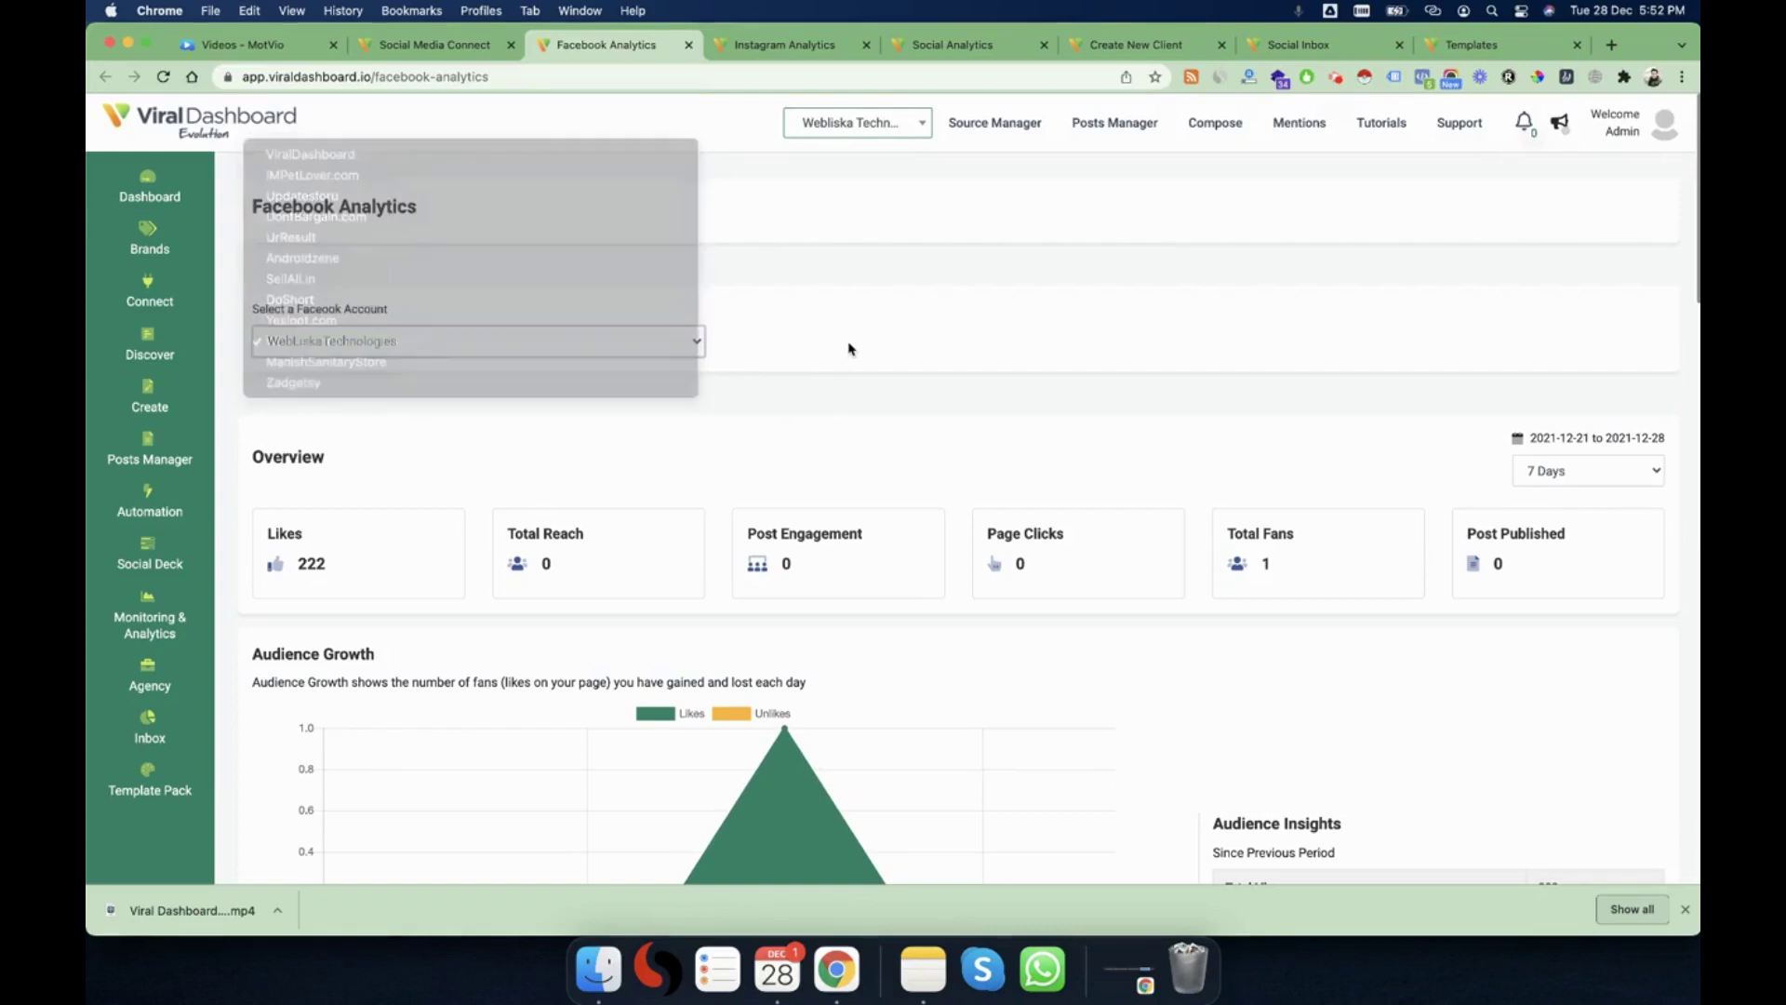
- Set the Facebook Analytics overview period to 30 Days and review the account's overview figures
scroll(708, 412, down, 2)
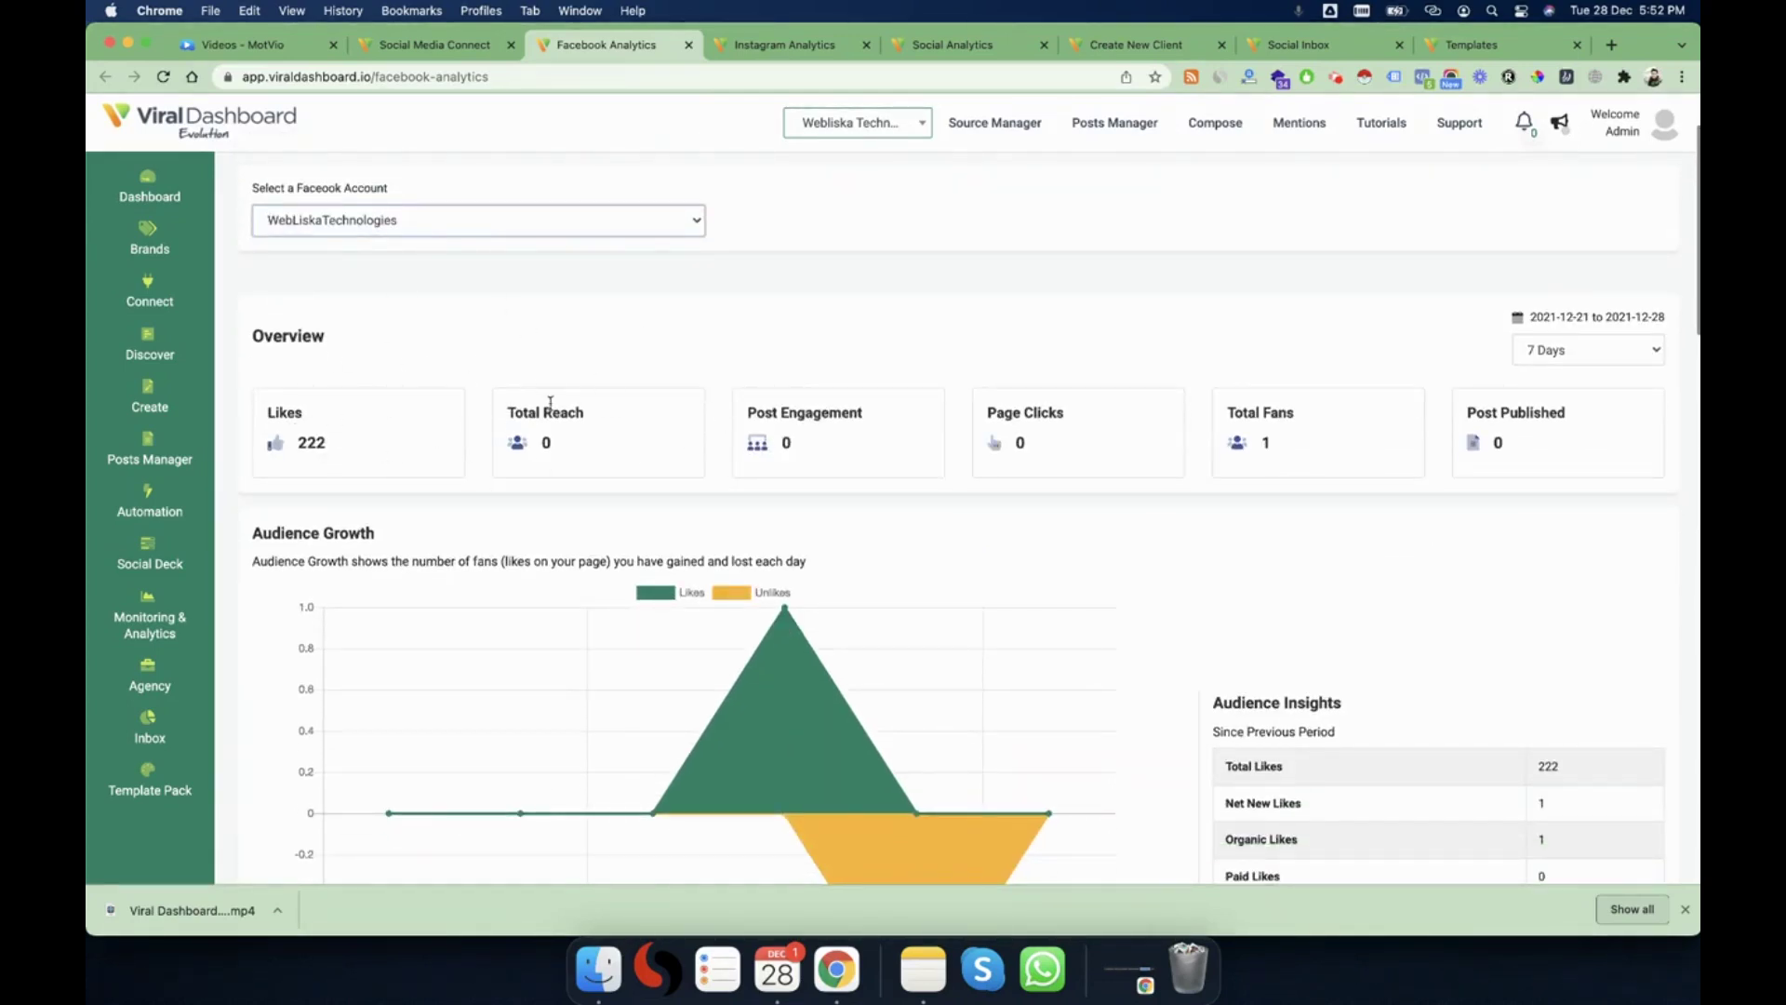
scroll(651, 425, down, 2)
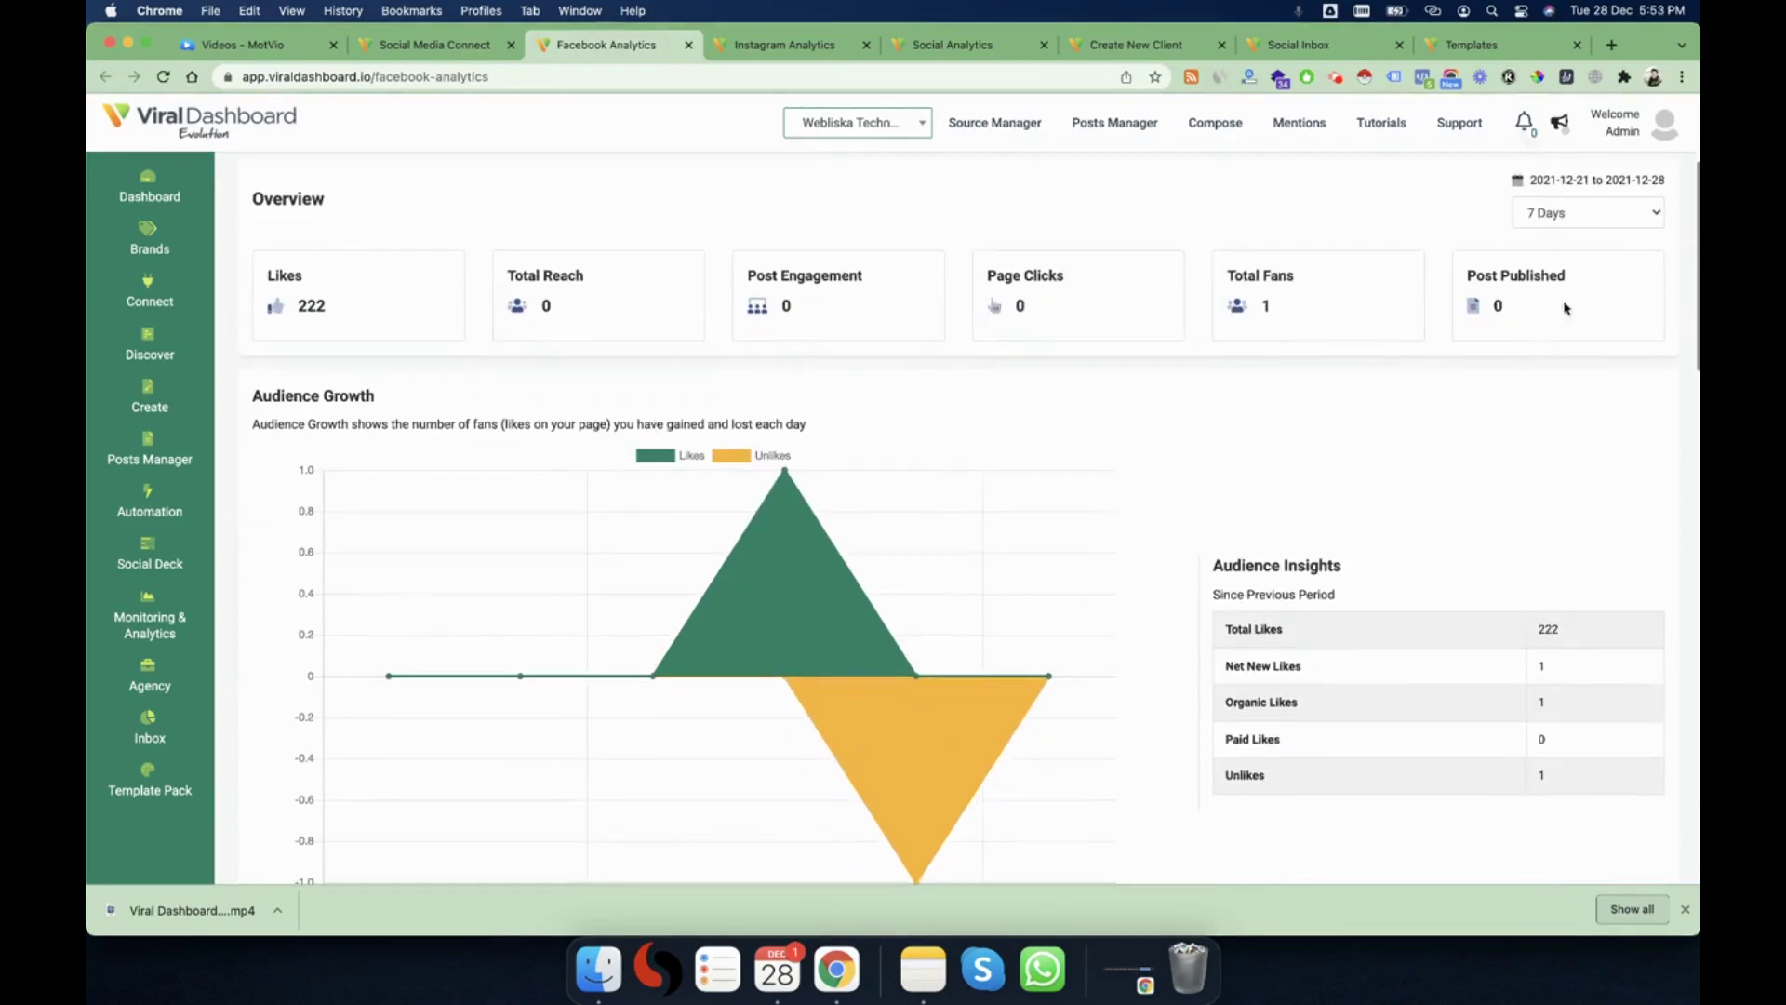
click(1617, 217)
click(1572, 234)
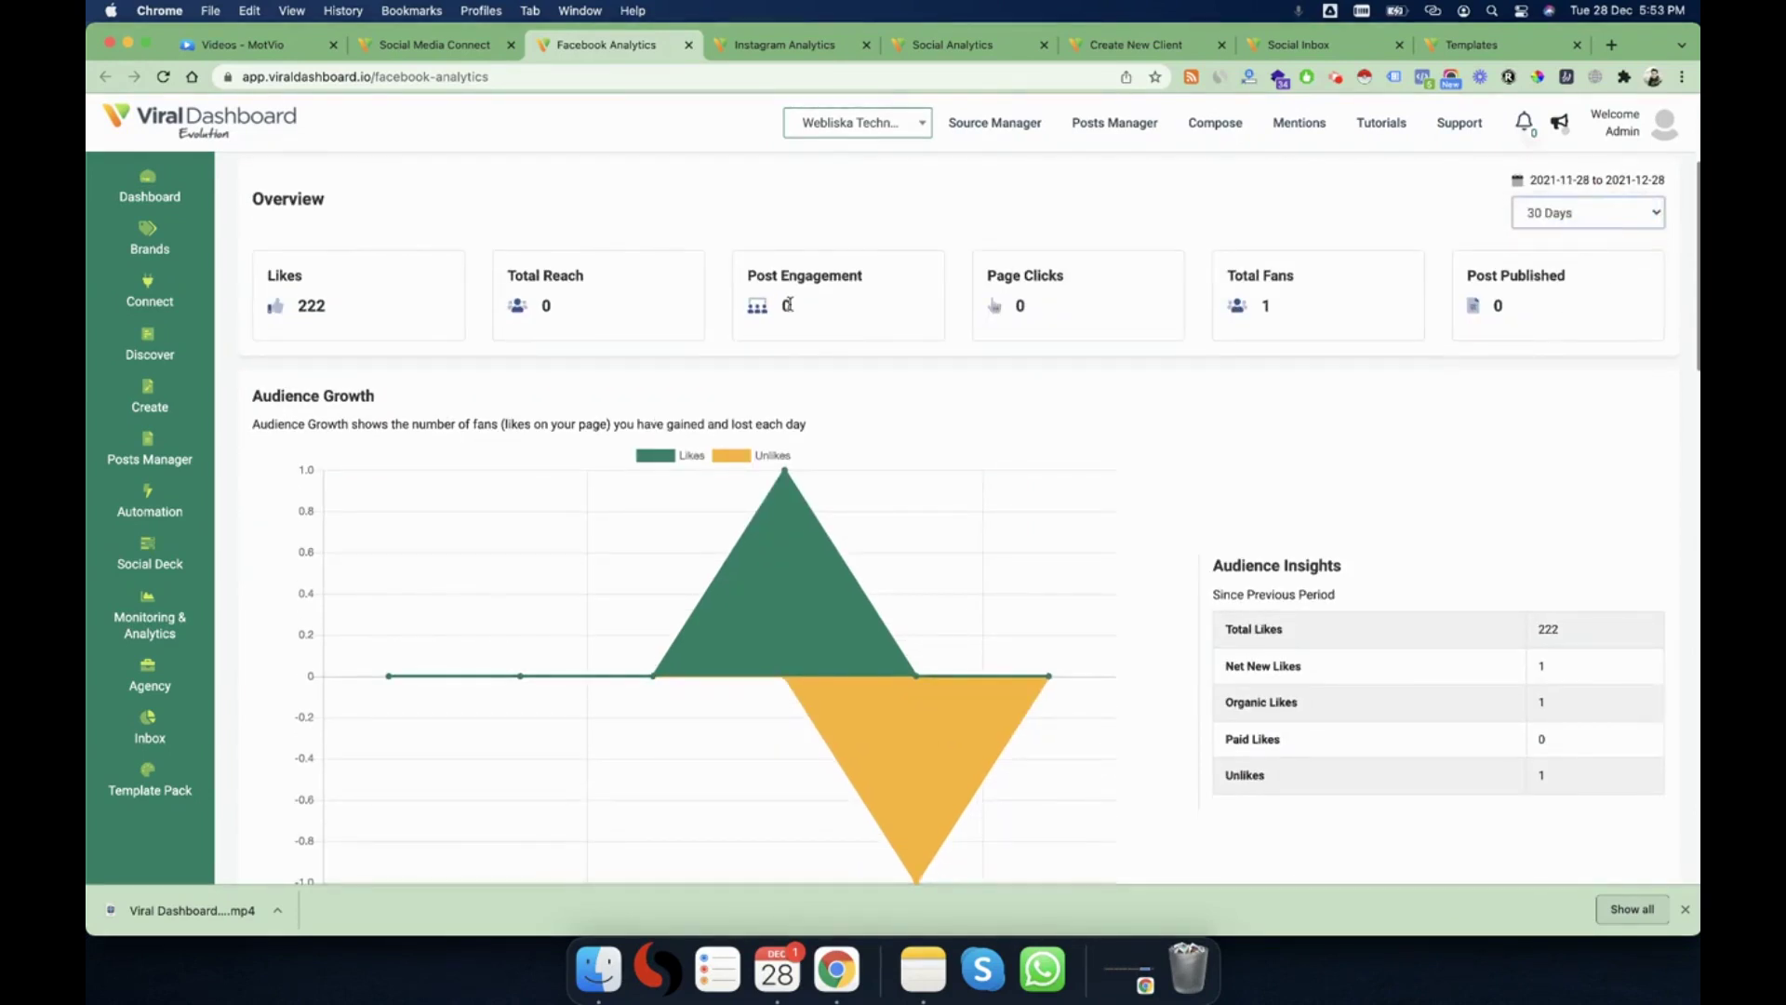
scroll(598, 350, up, 2)
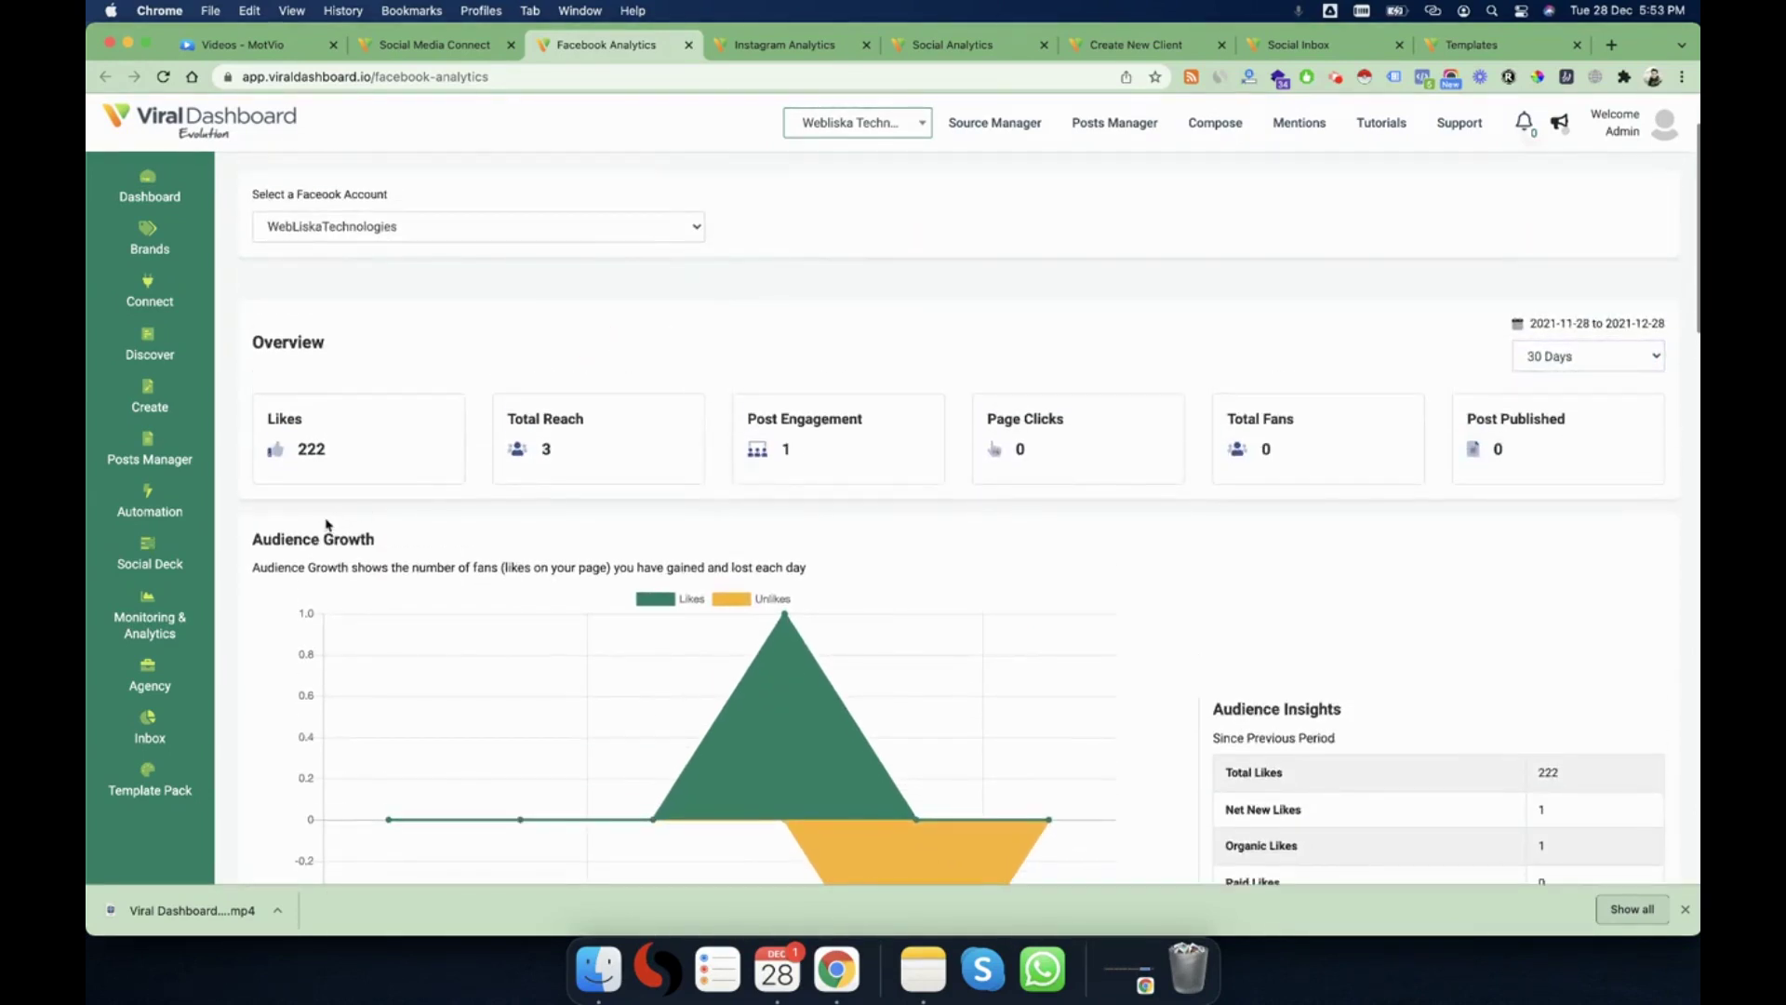
- Examine the WebLiskaTechnologies audience growth, engagement, active fans, demographic, post performance and popular hashtags sections of the Facebook analytics
scroll(921, 498, down, 3)
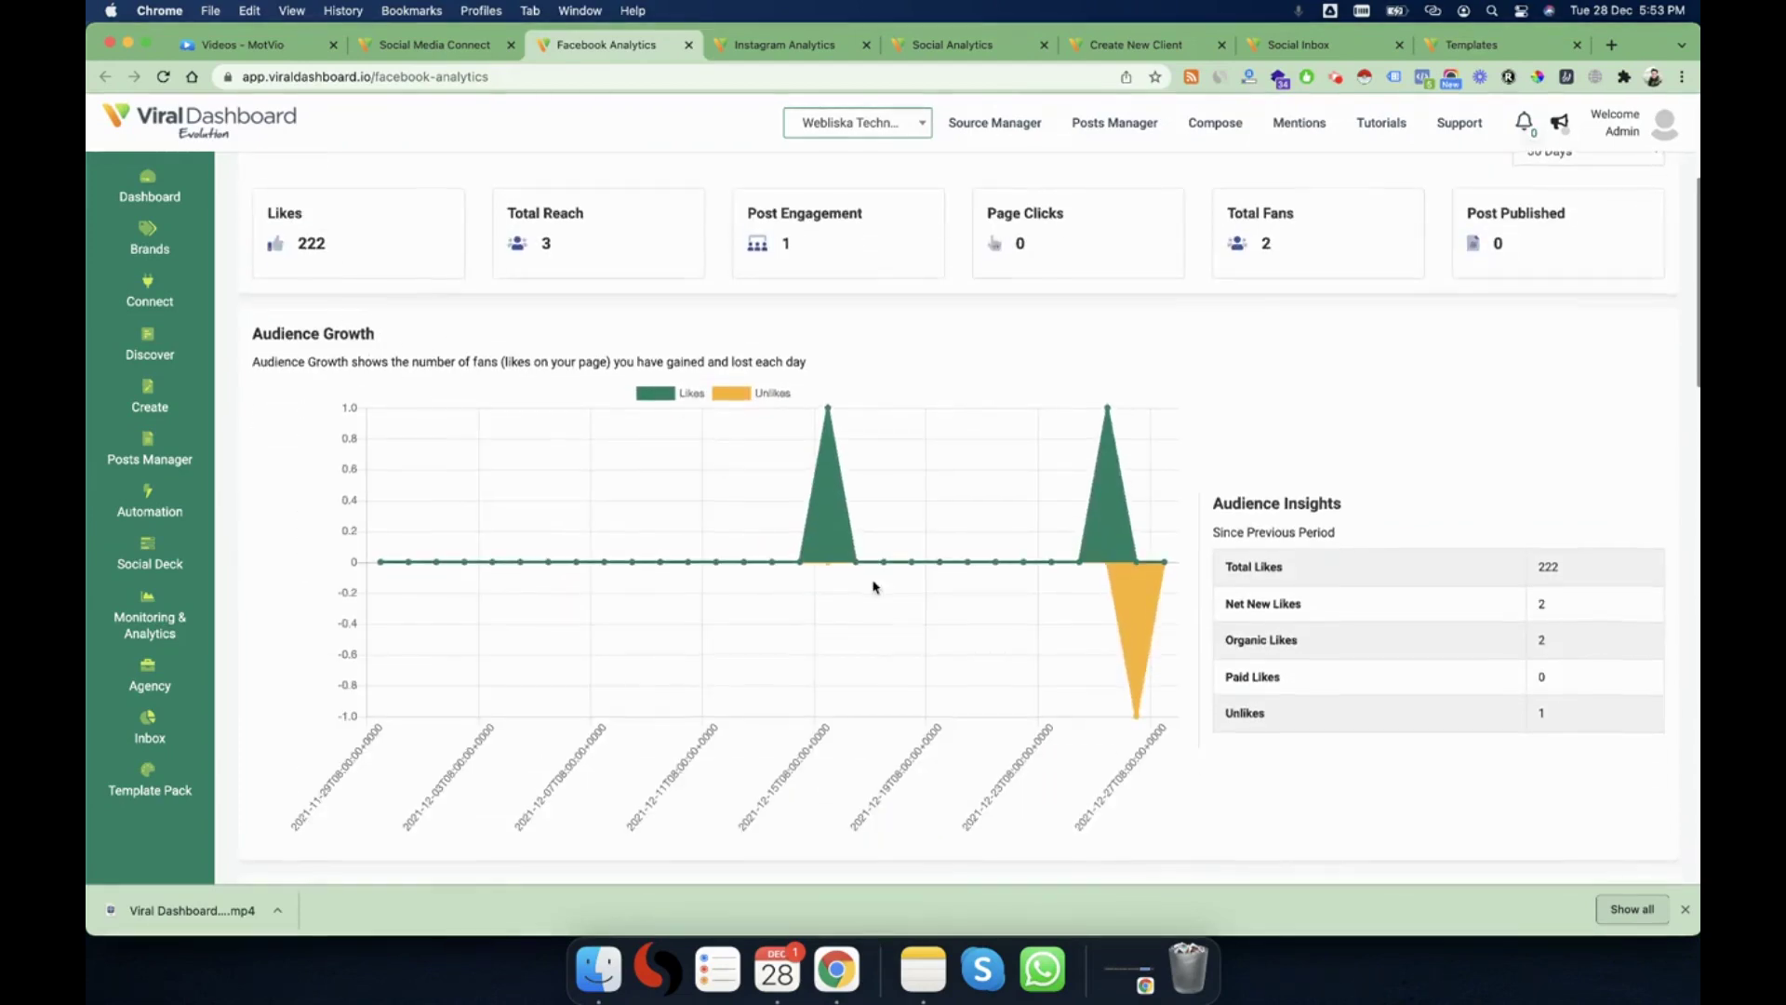
scroll(877, 586, down, 2)
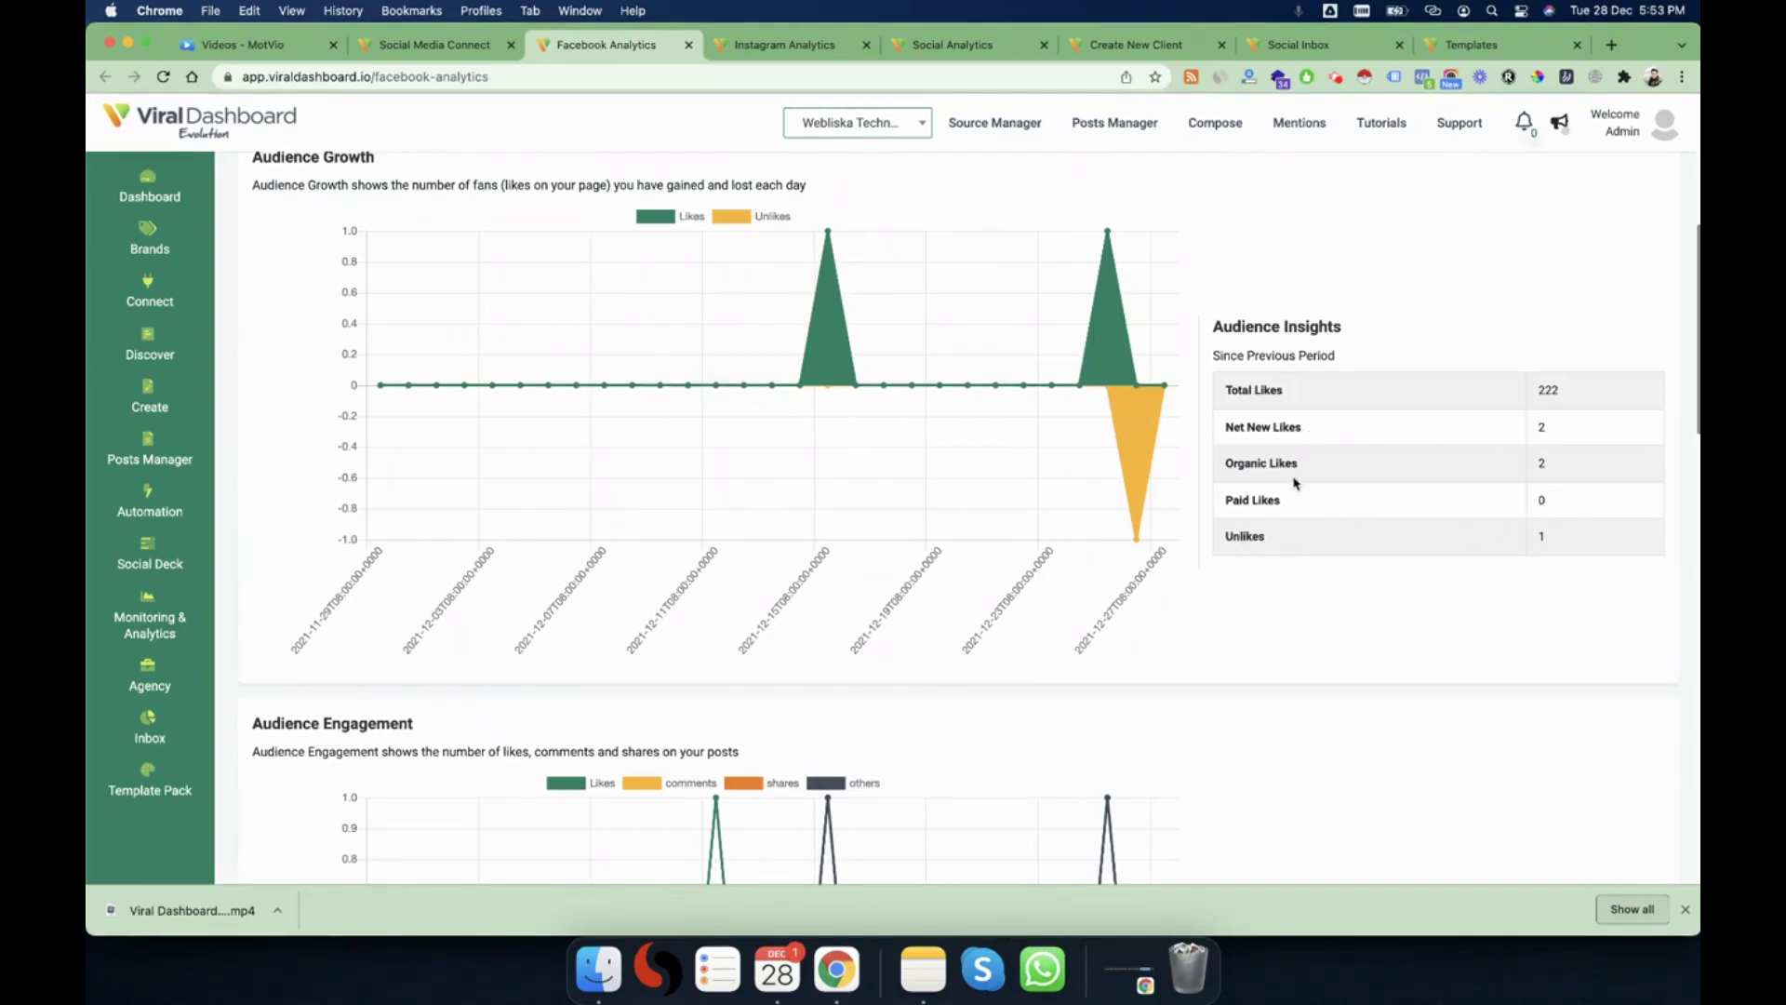
scroll(1181, 542, down, 5)
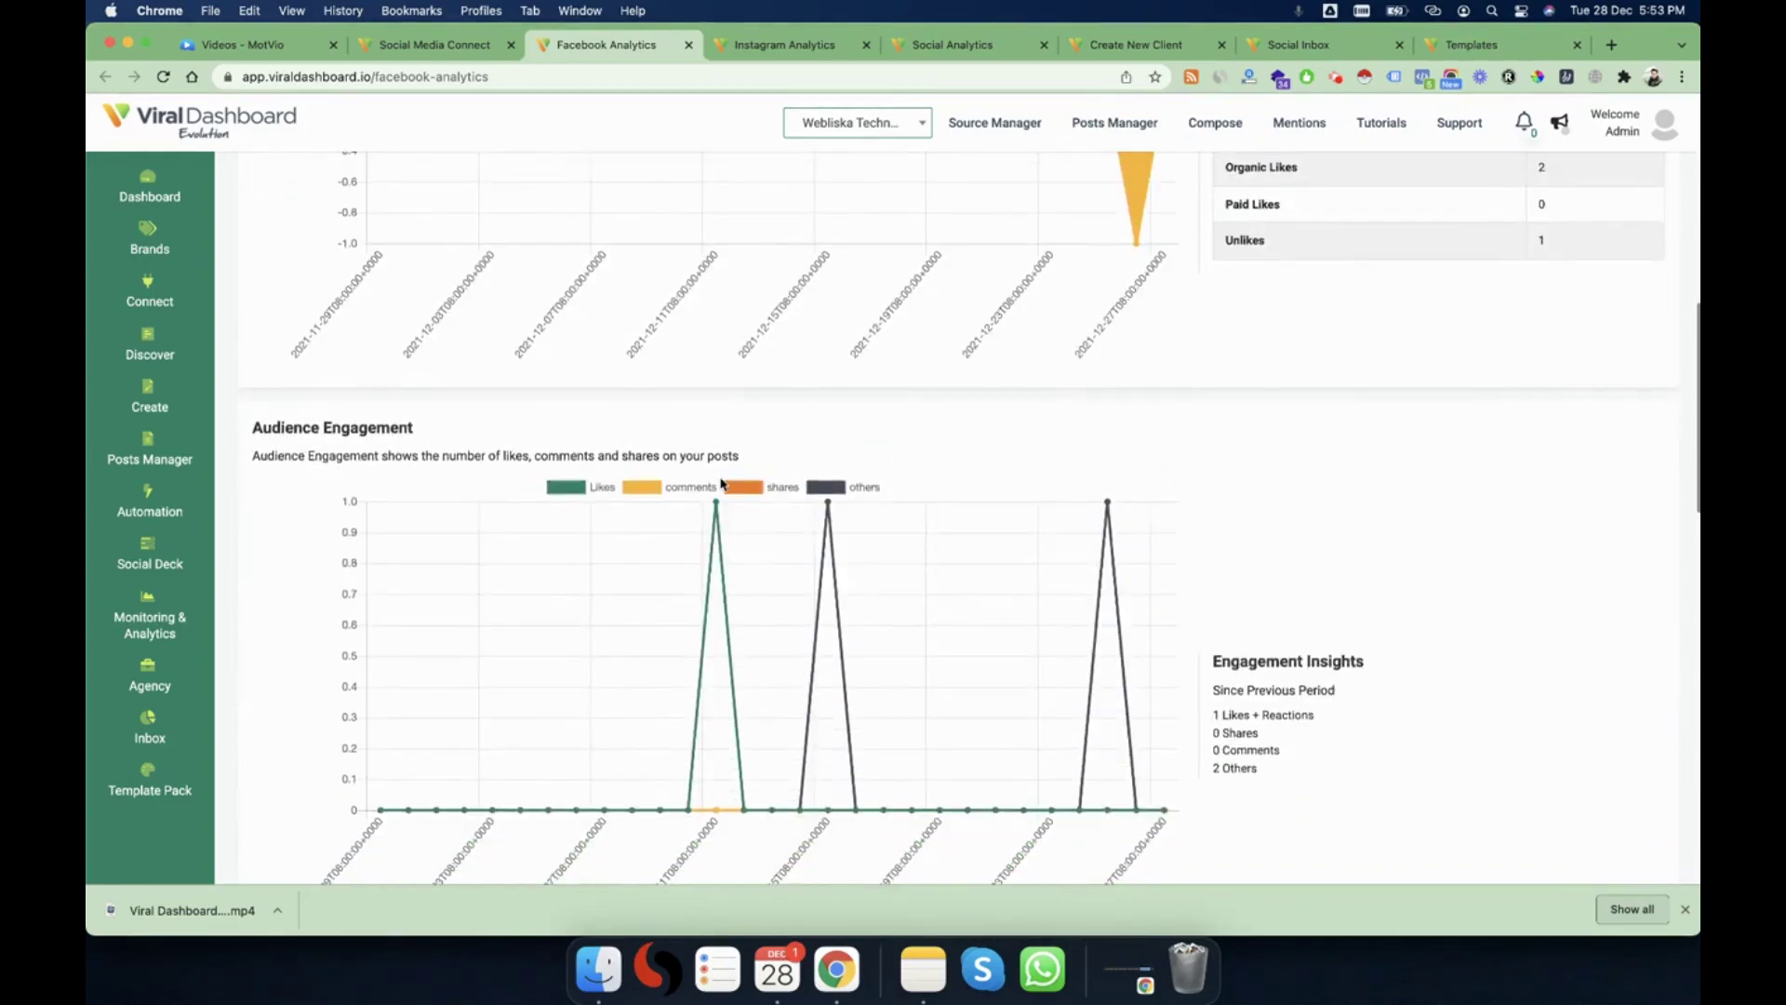
scroll(790, 550, down, 4)
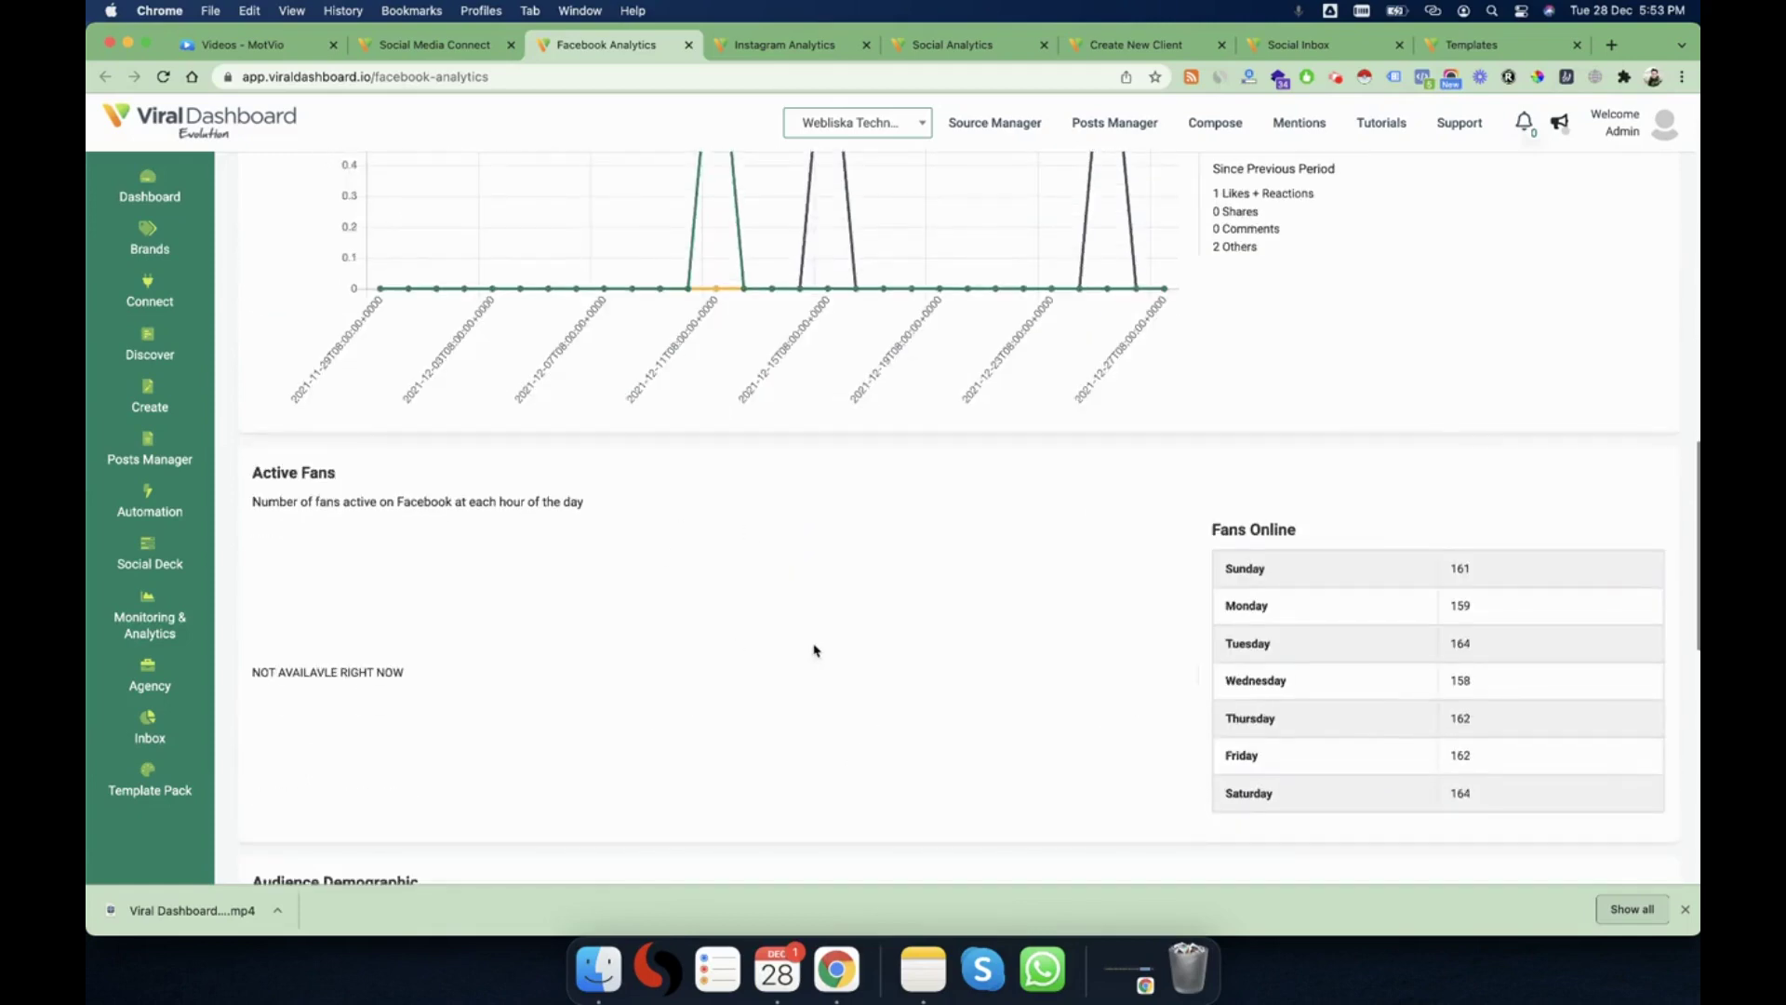
scroll(813, 646, down, 3)
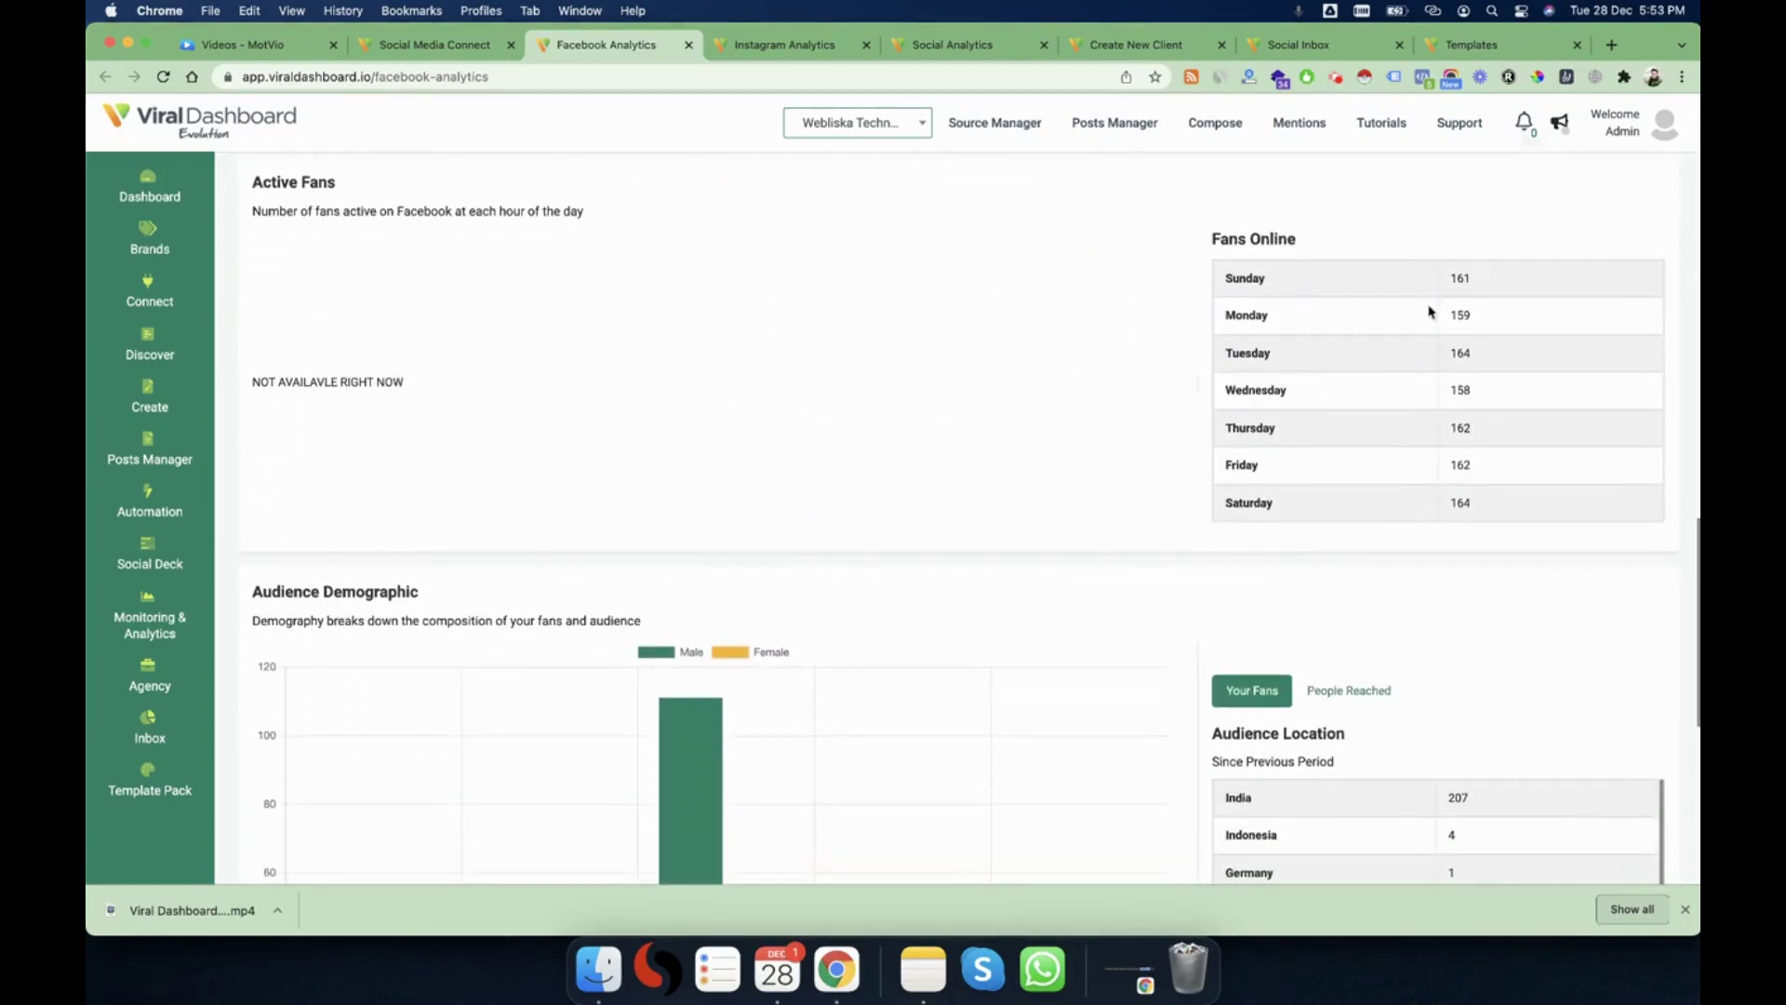
scroll(769, 523, down, 4)
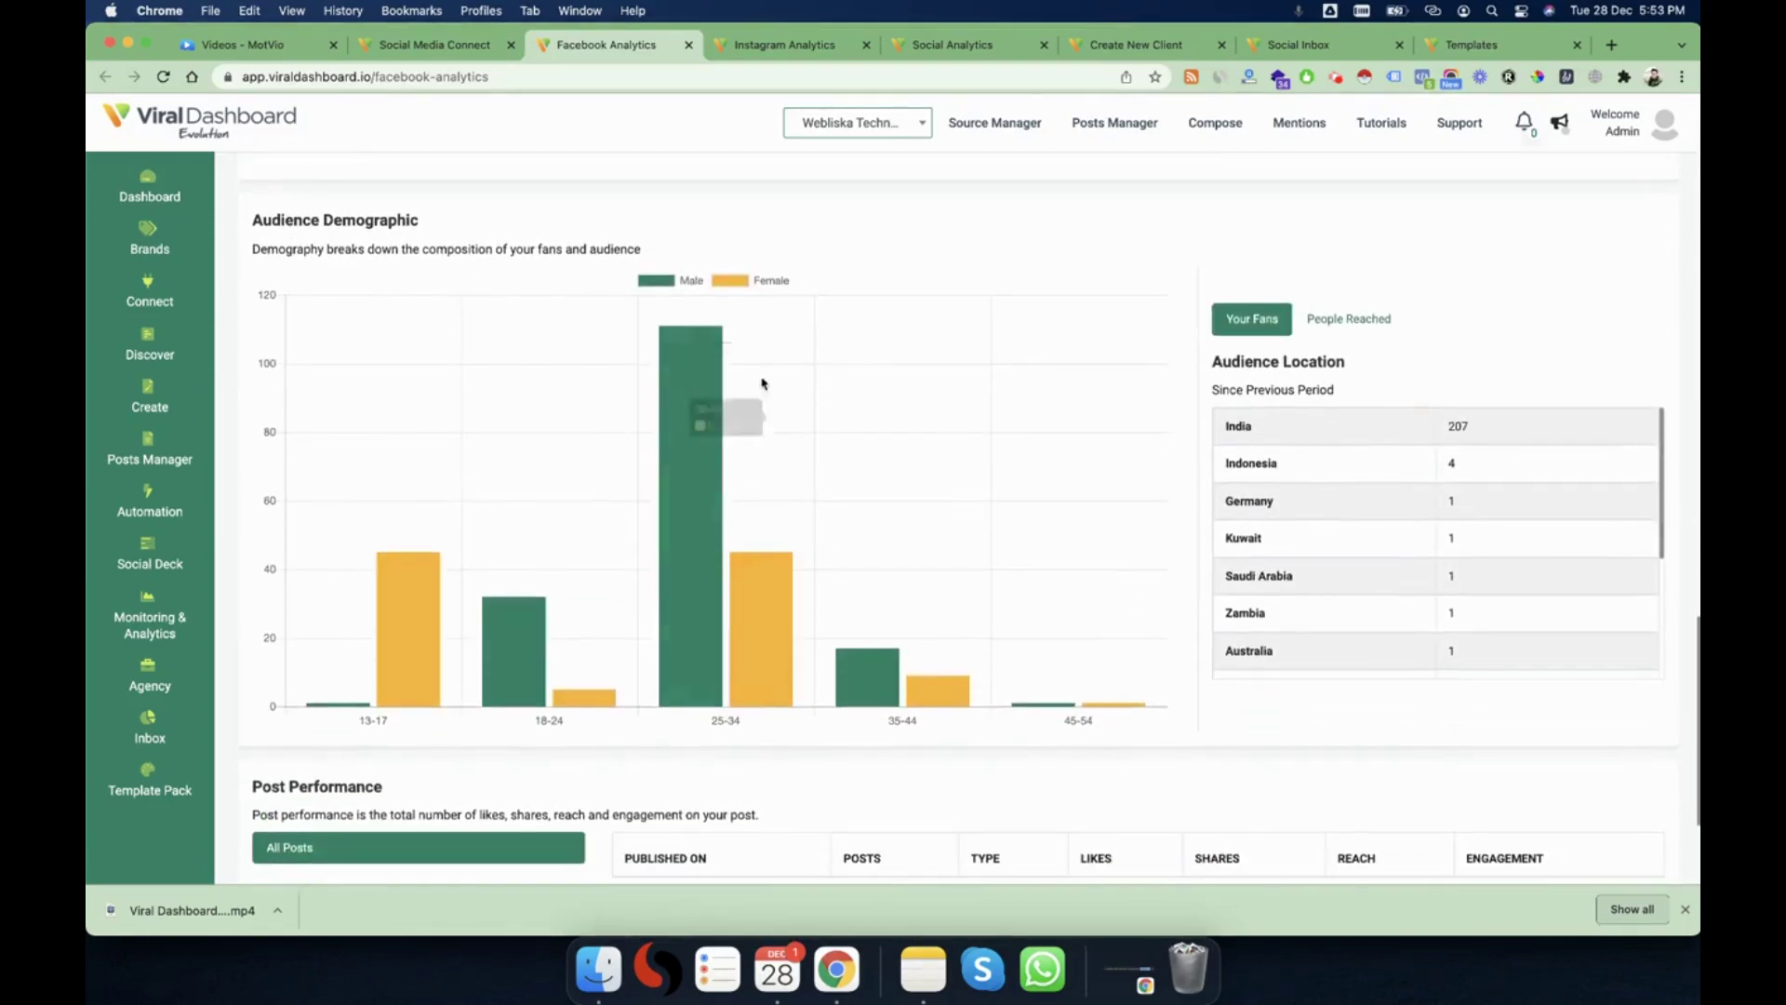
scroll(1191, 439, down, 1)
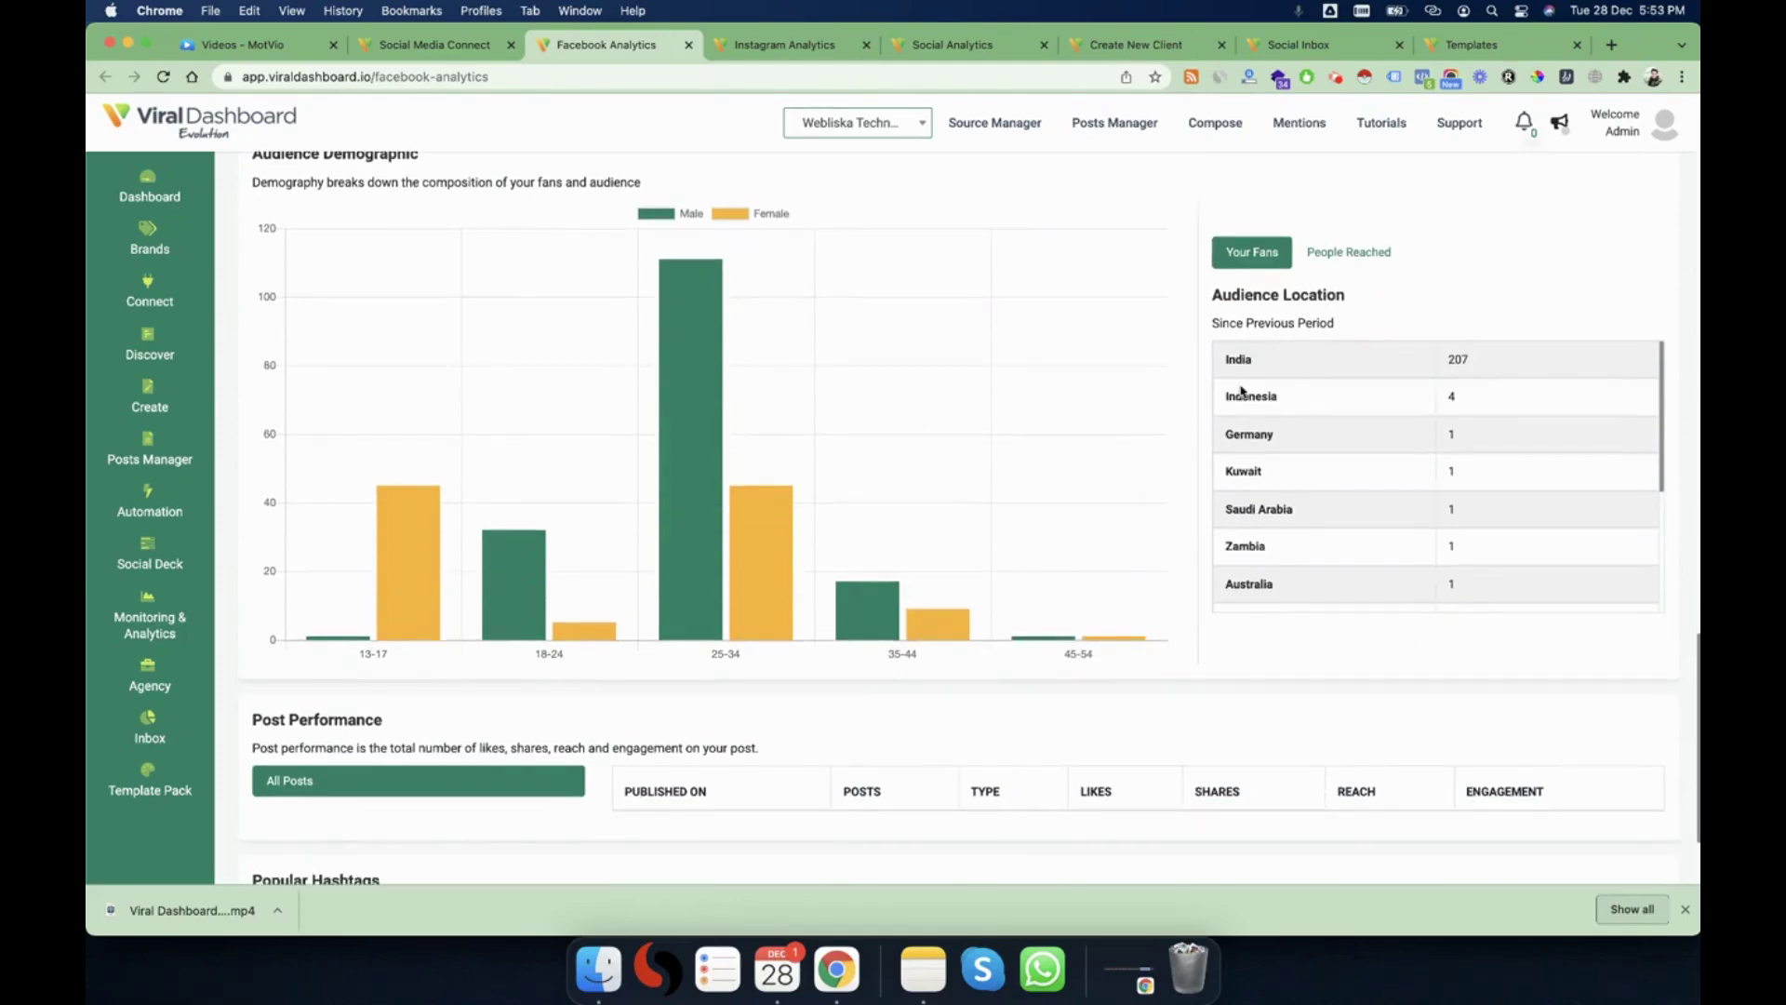
scroll(863, 445, down, 2)
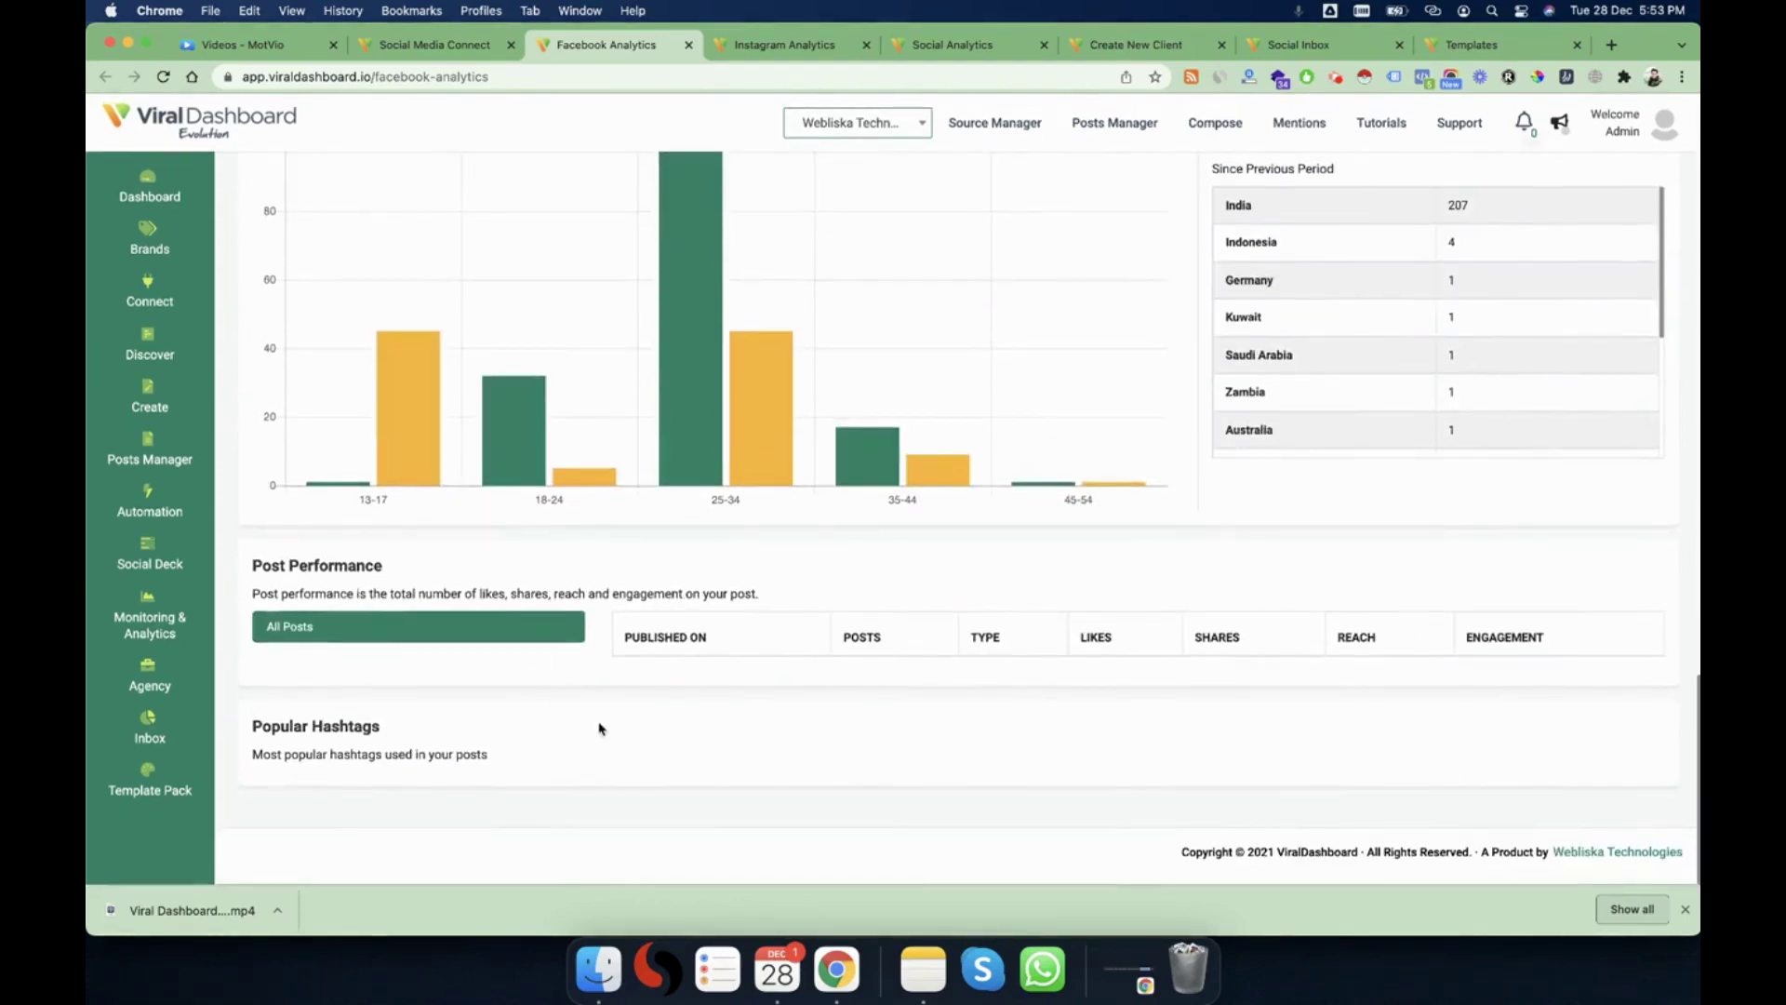
scroll(863, 506, up, 1)
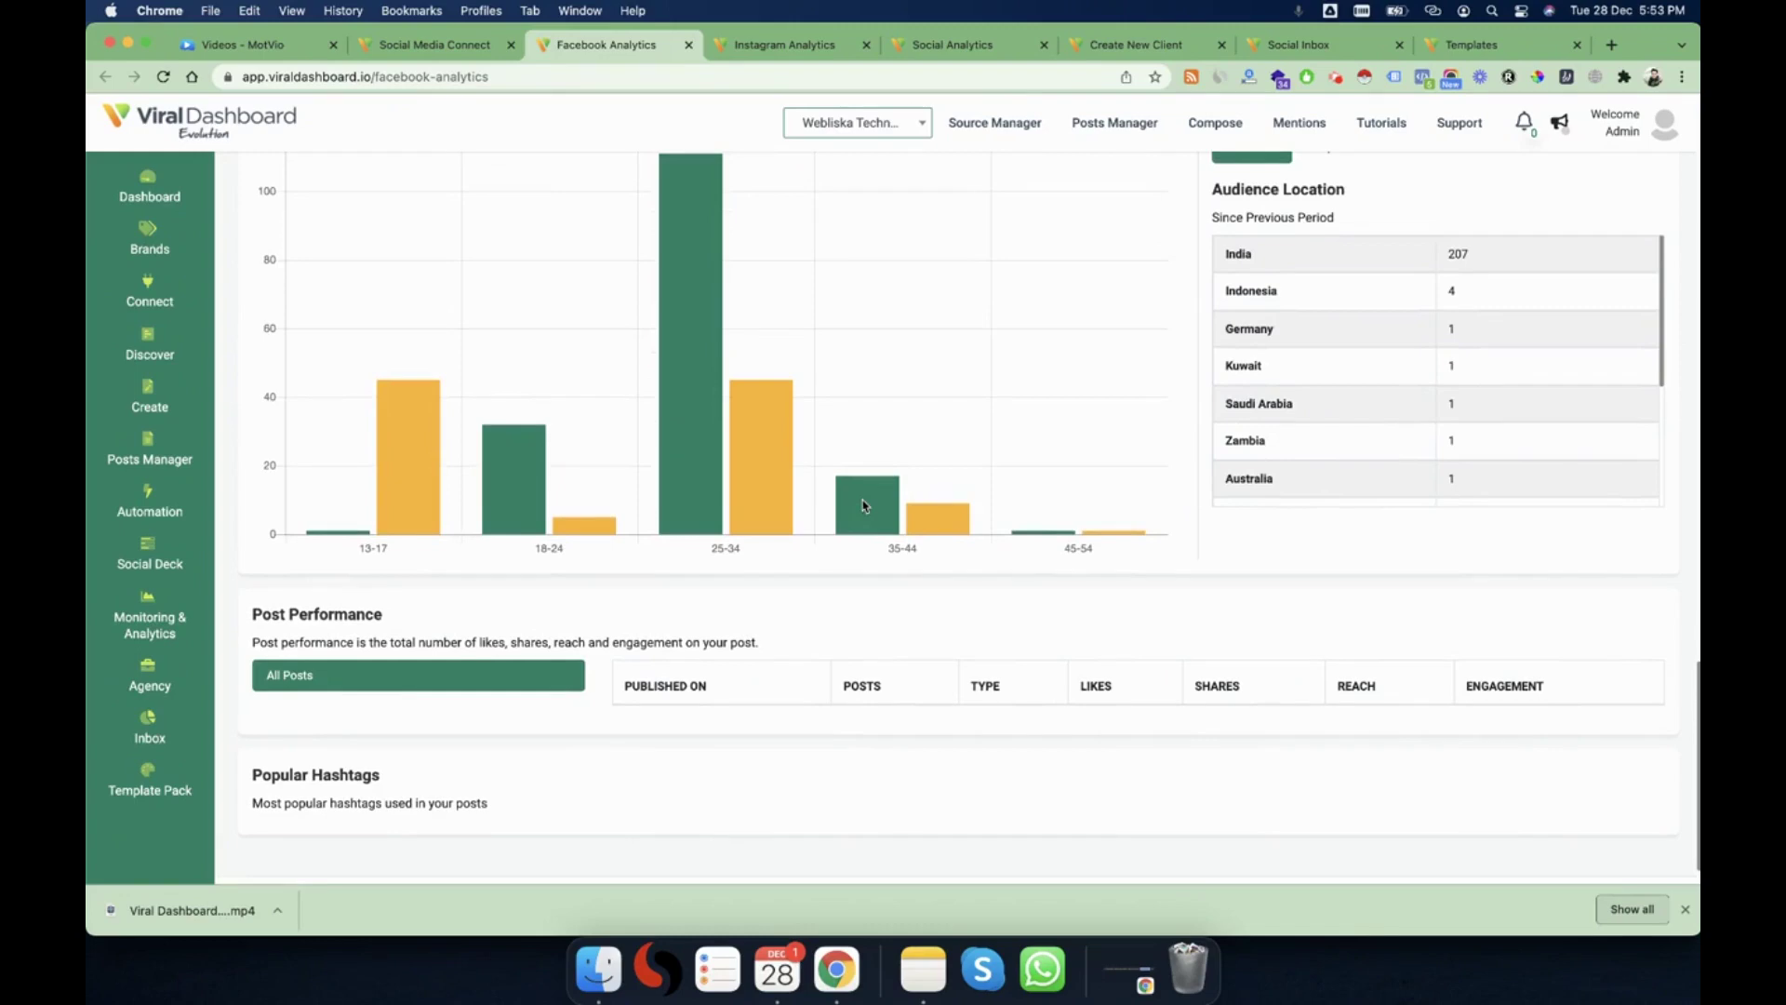
scroll(863, 505, up, 10)
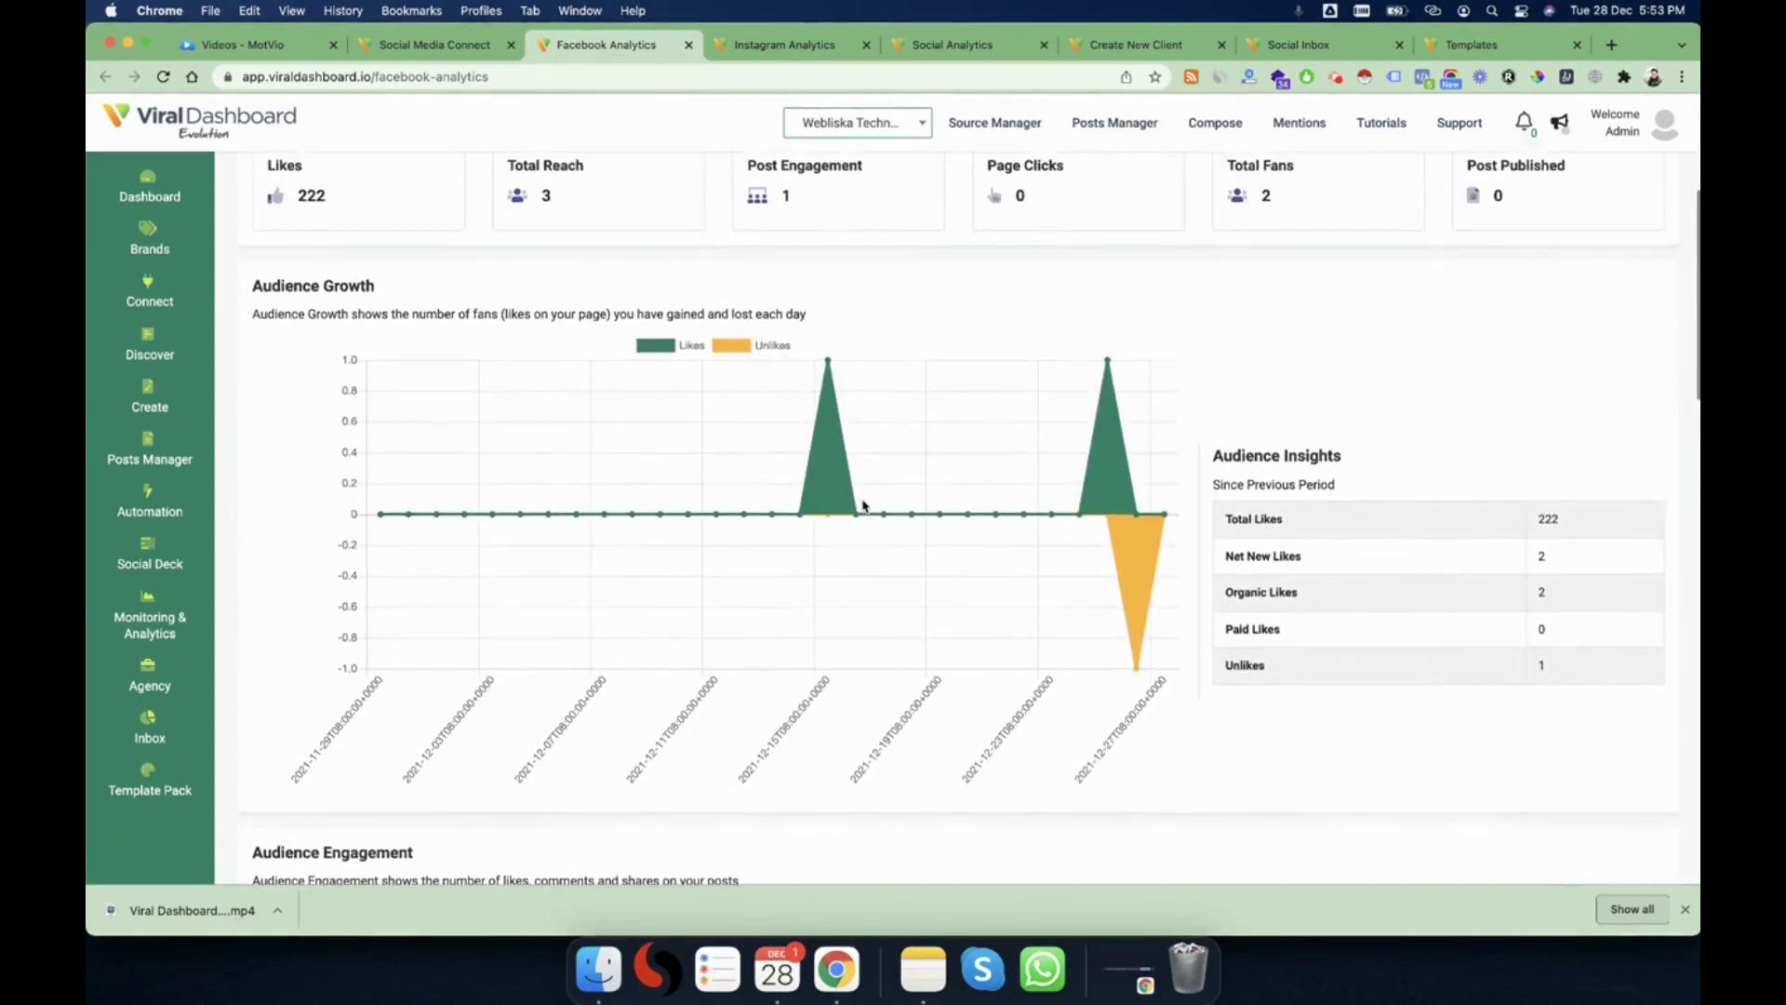
- Switch the Facebook Analytics account to Zadgetsy and review its overview and Audience Growth sections
scroll(651, 446, up, 5)
click(396, 279)
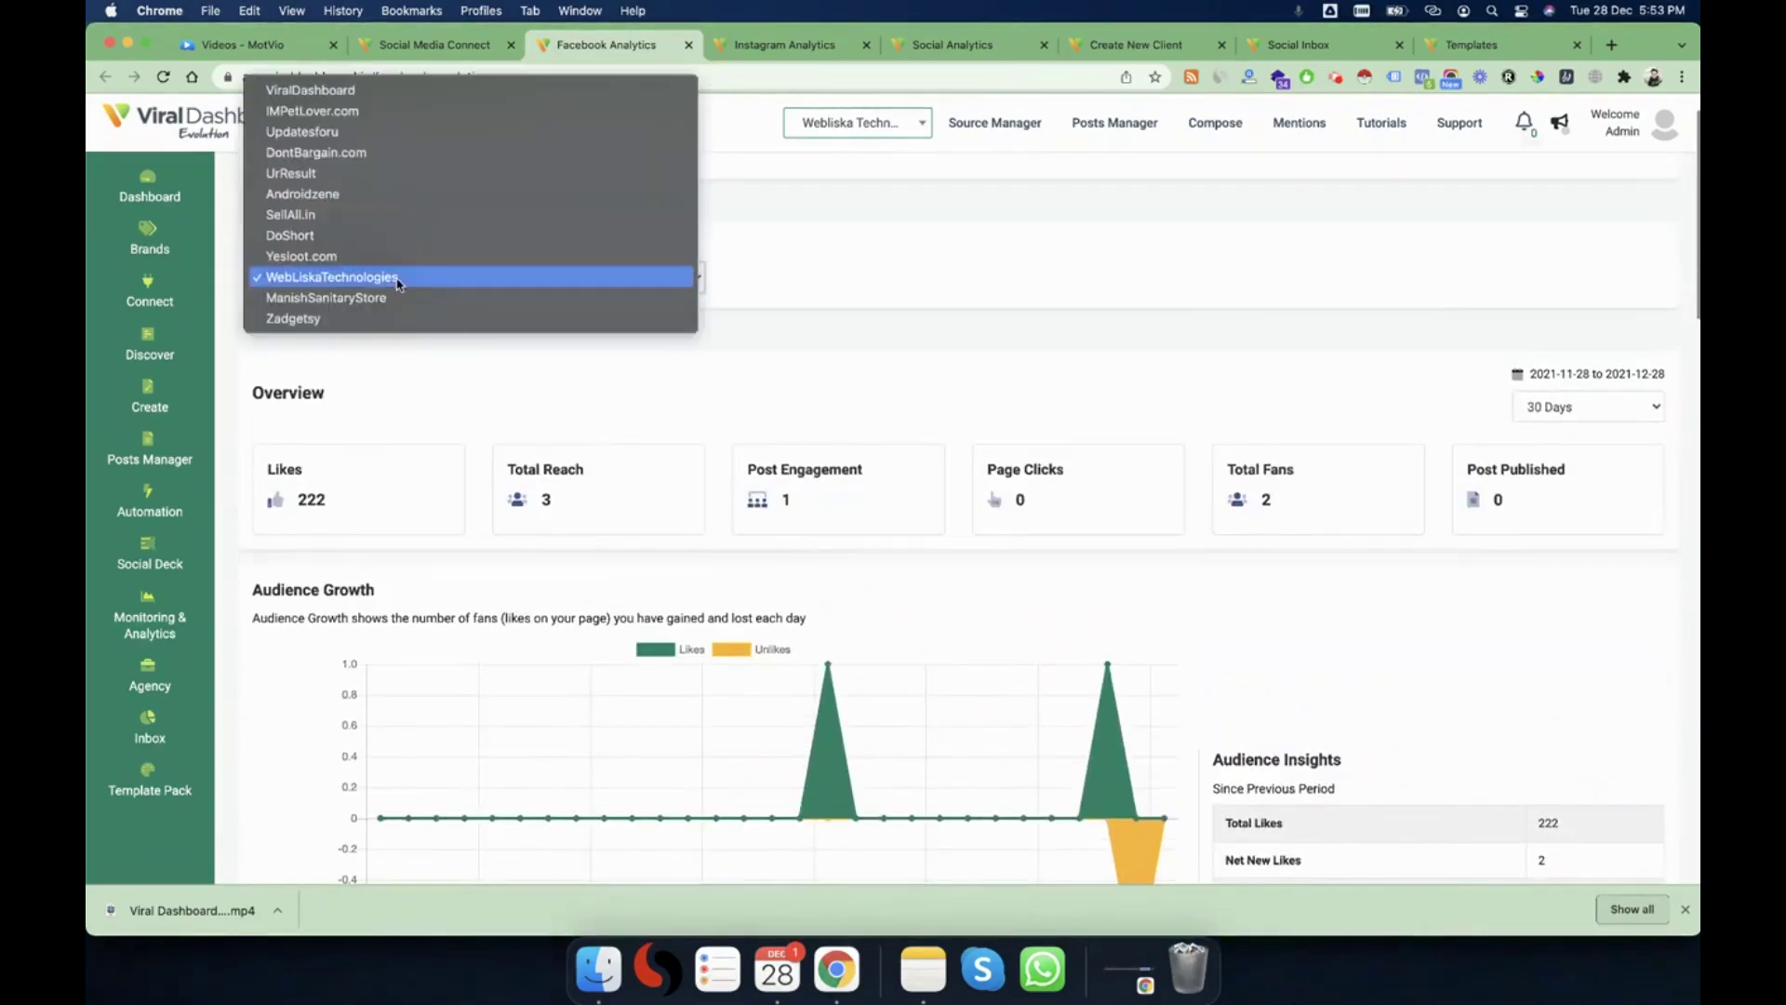
click(359, 318)
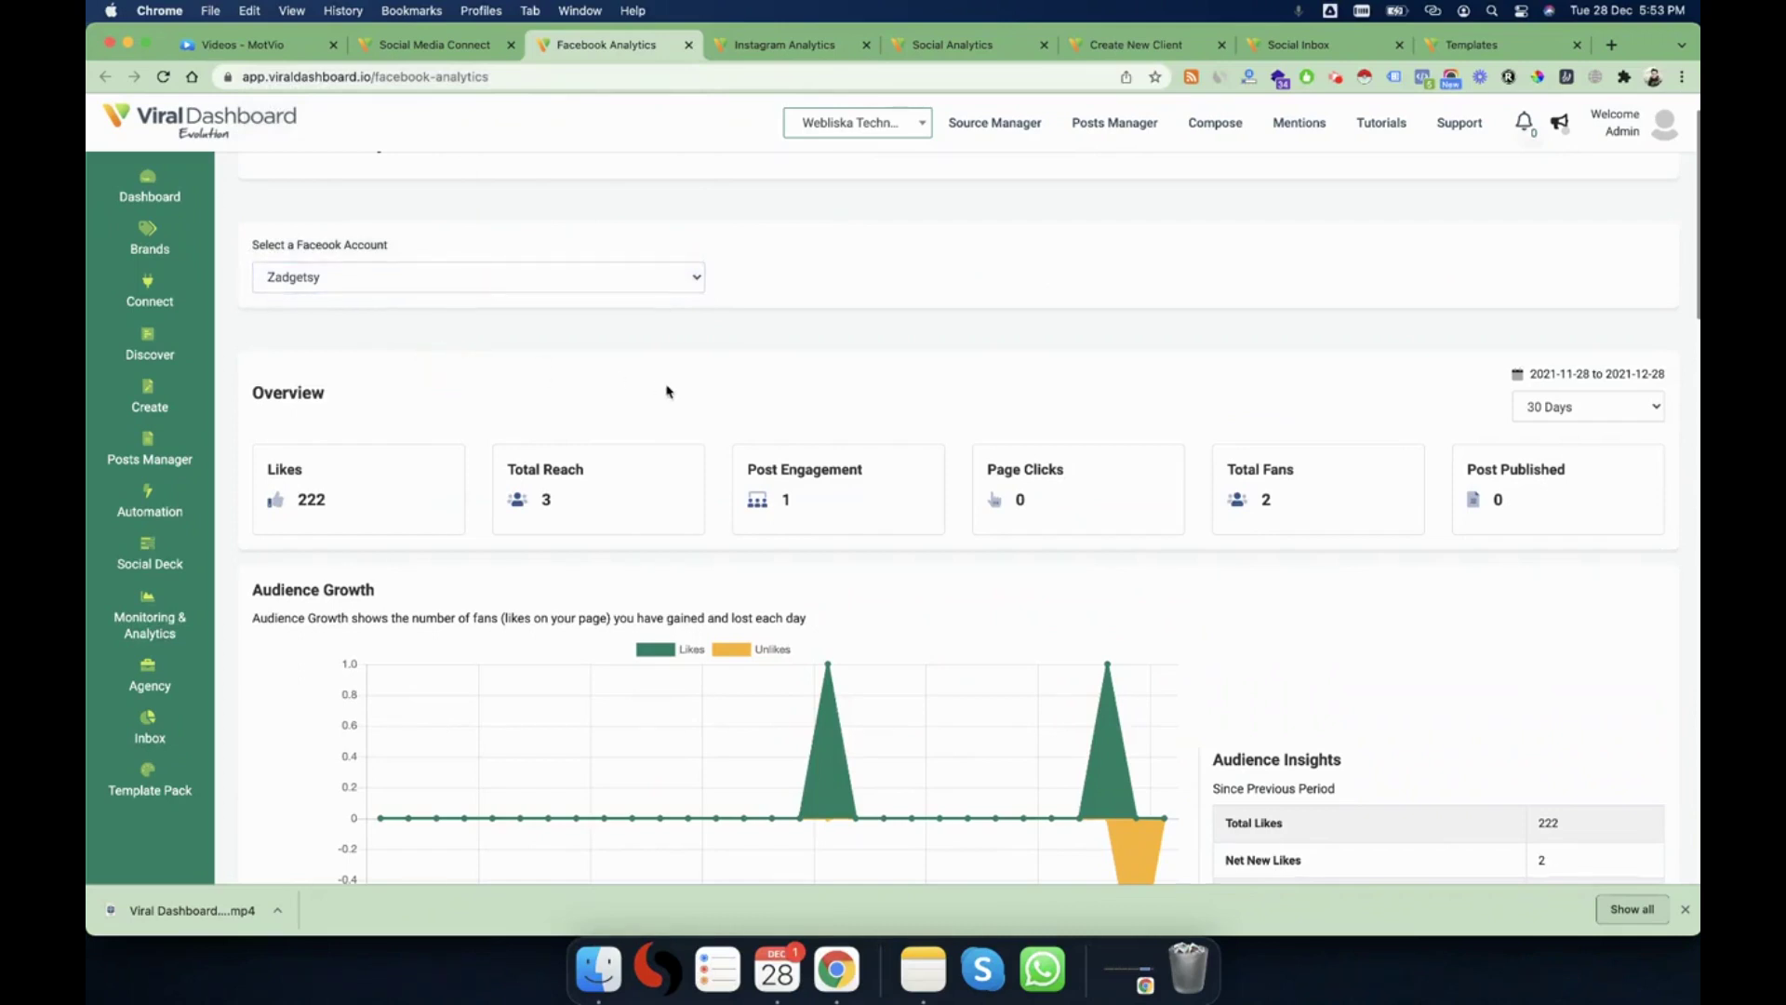
scroll(406, 419, down, 1)
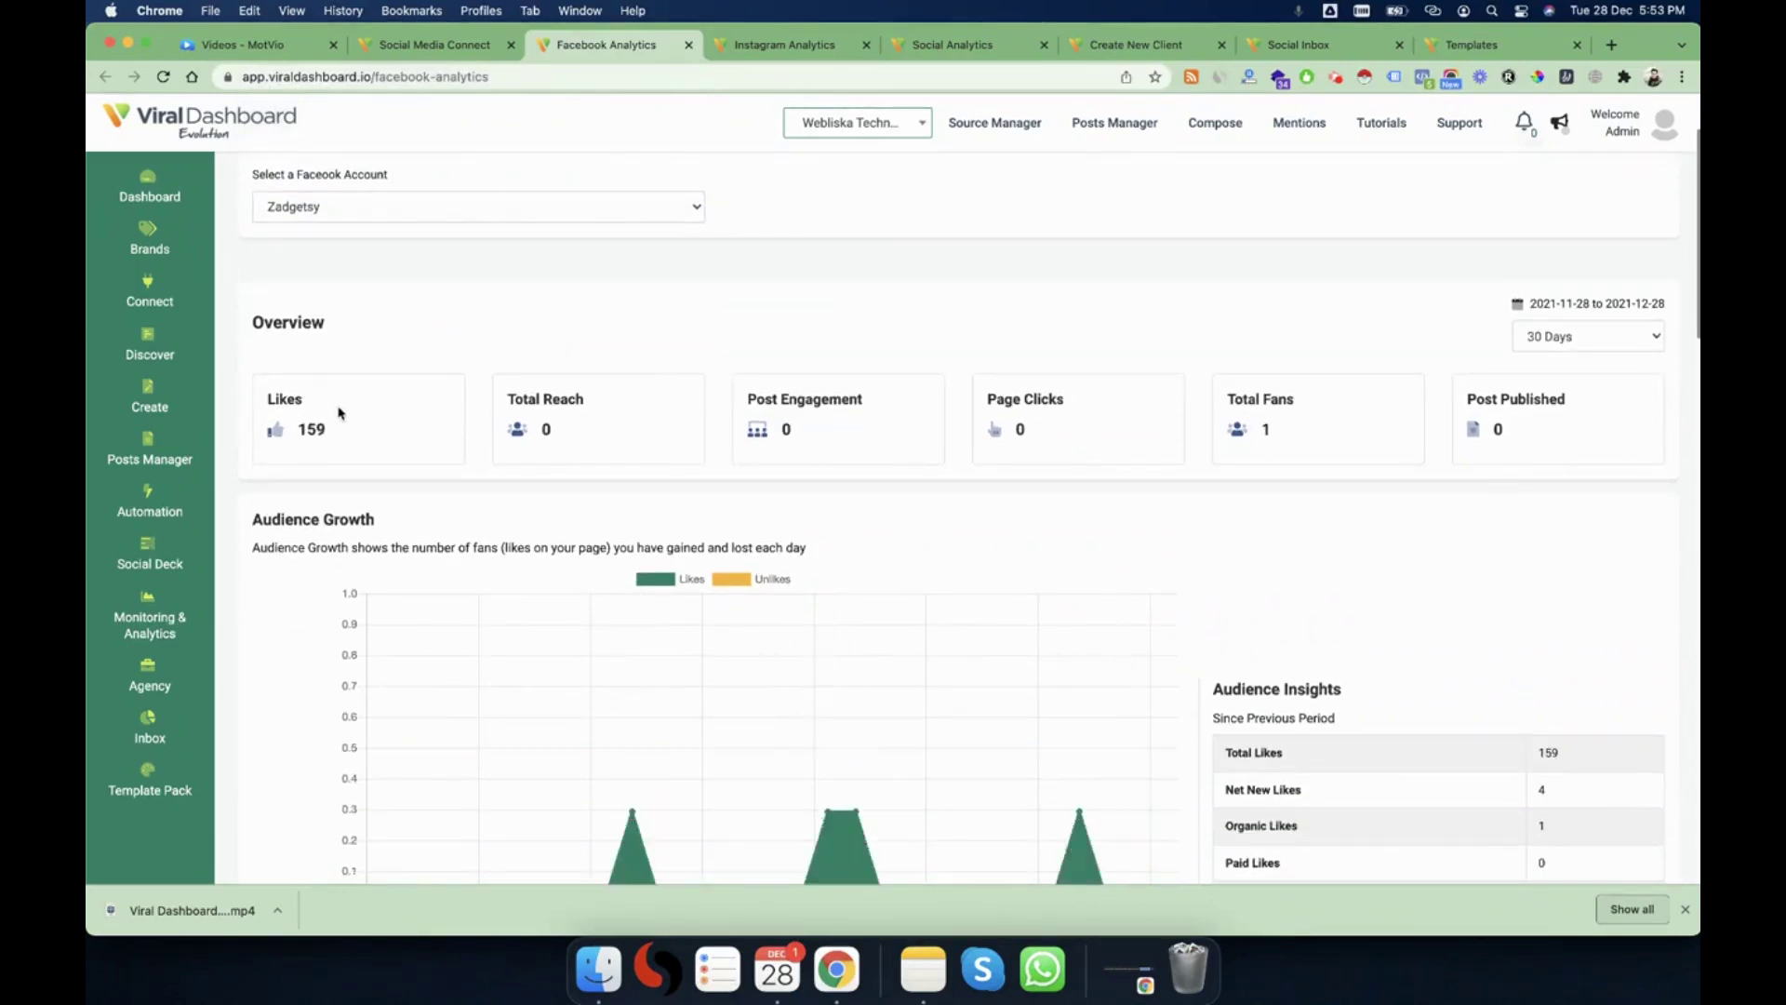
scroll(613, 353, up, 1)
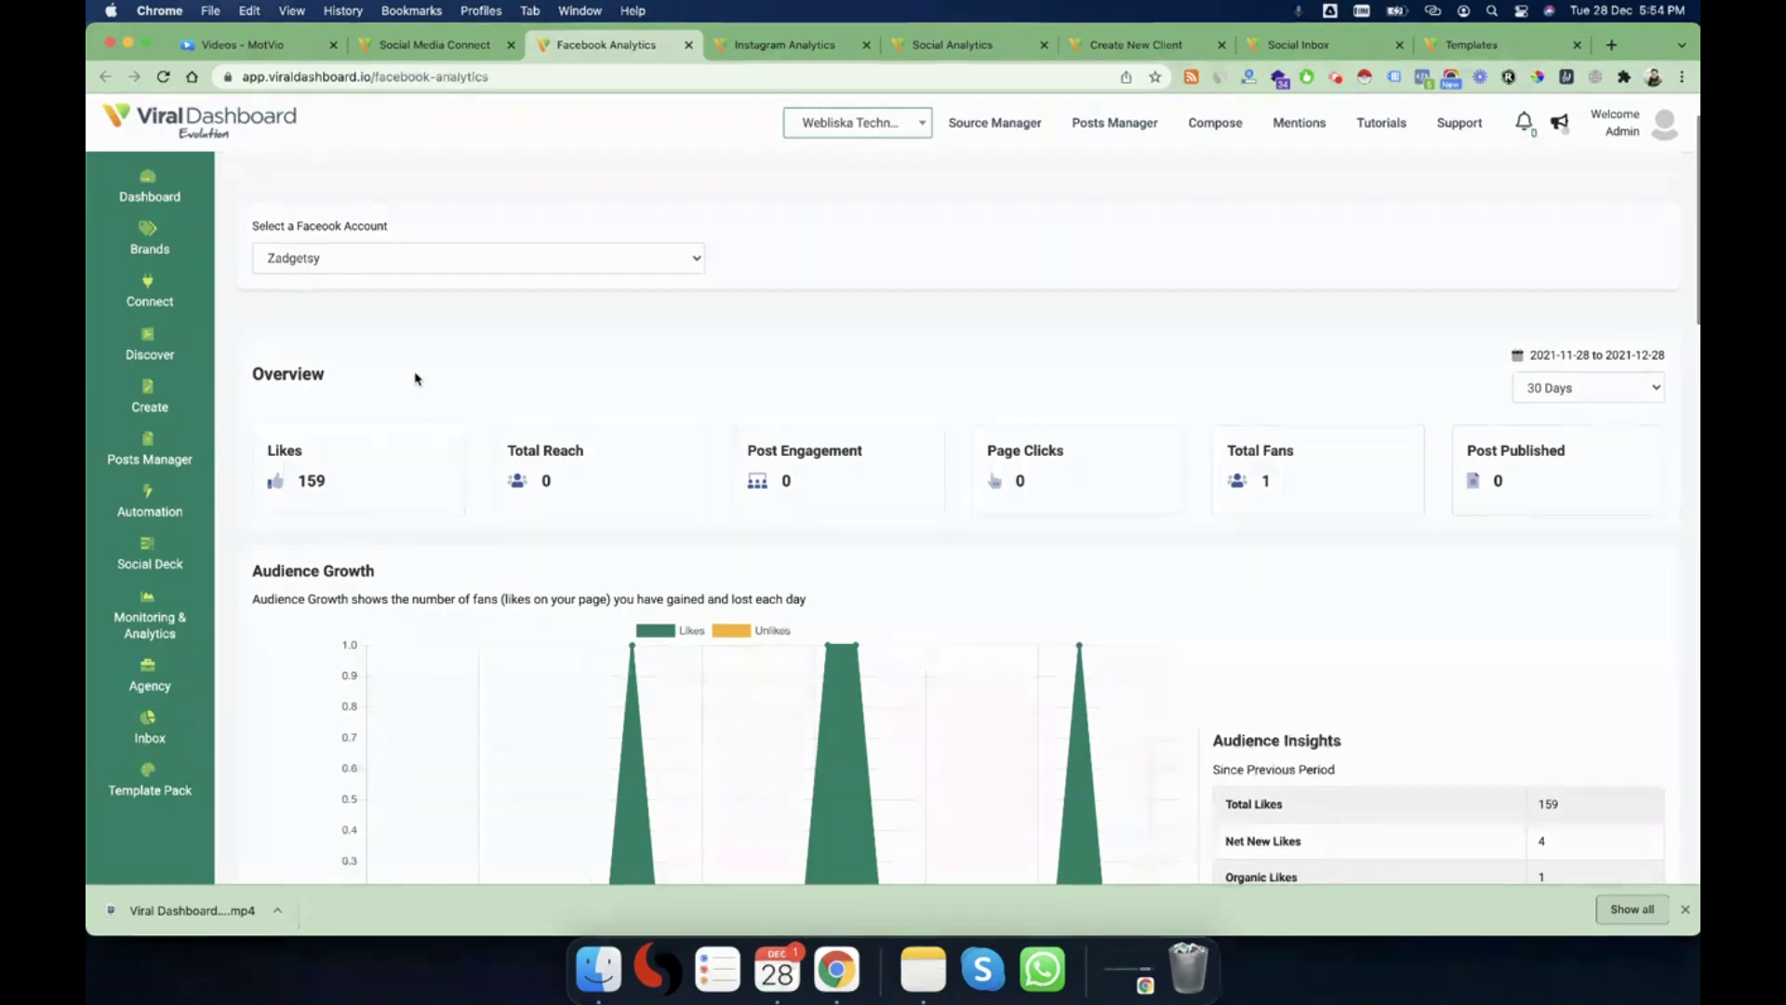
scroll(415, 378, down, 2)
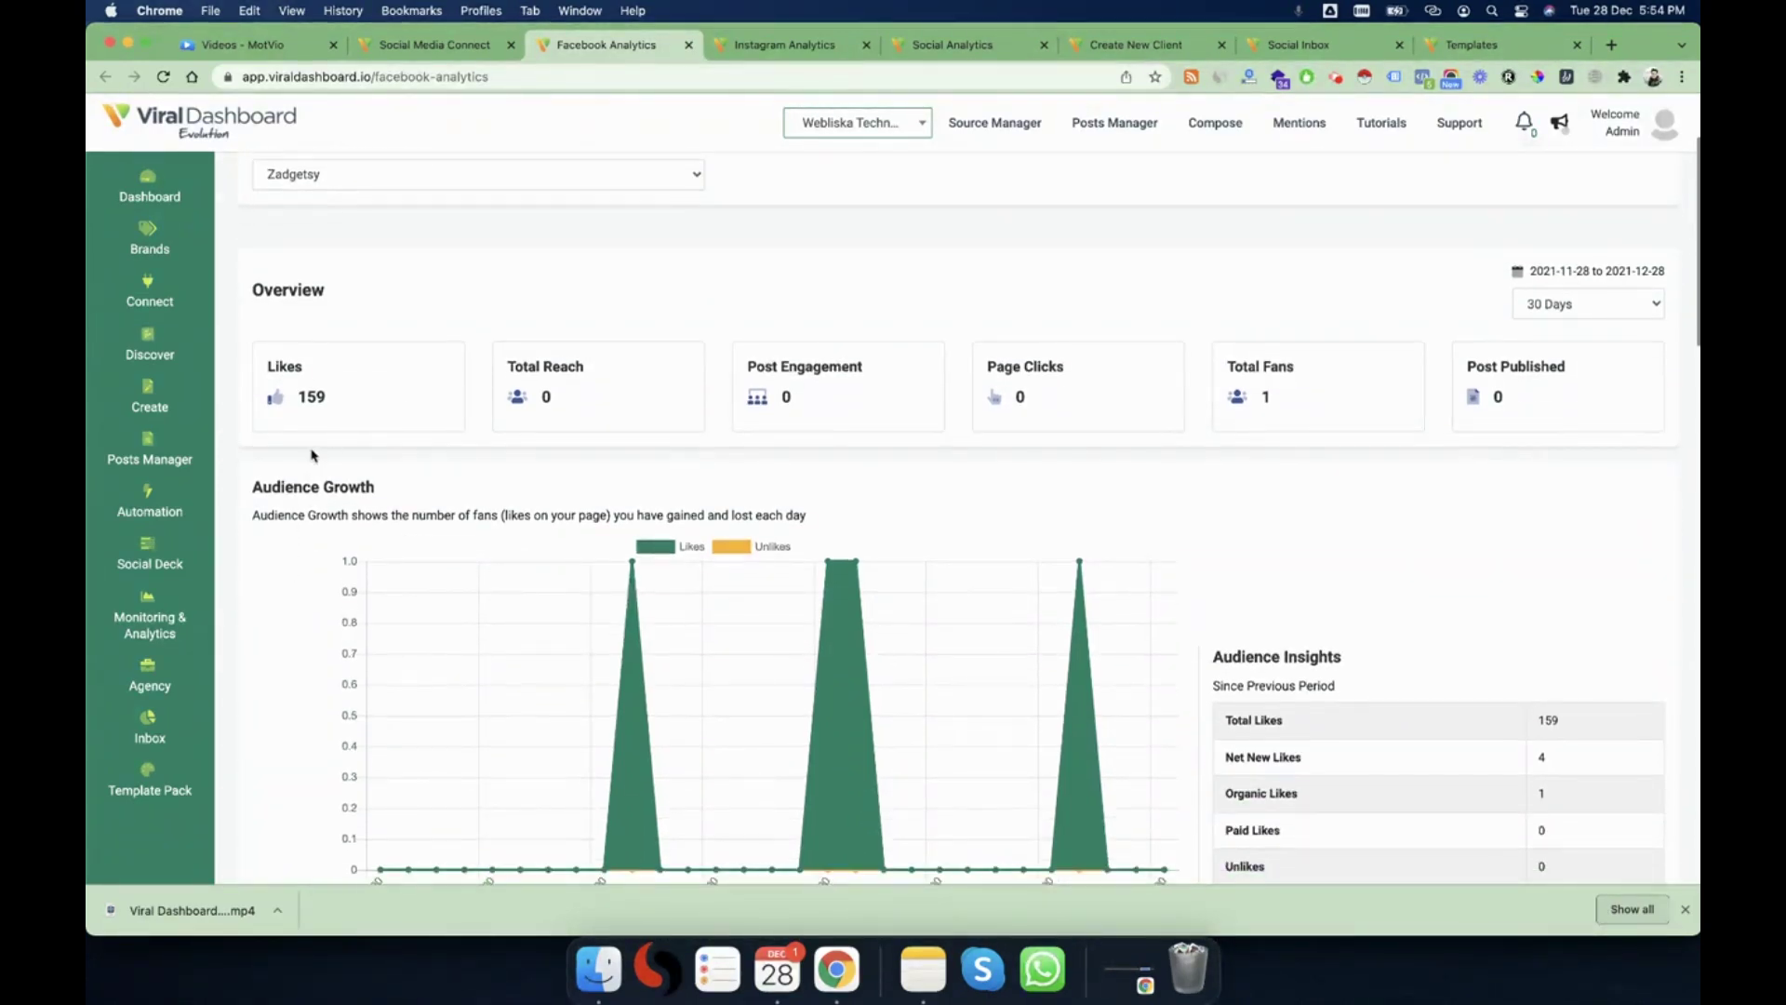
scroll(312, 456, down, 4)
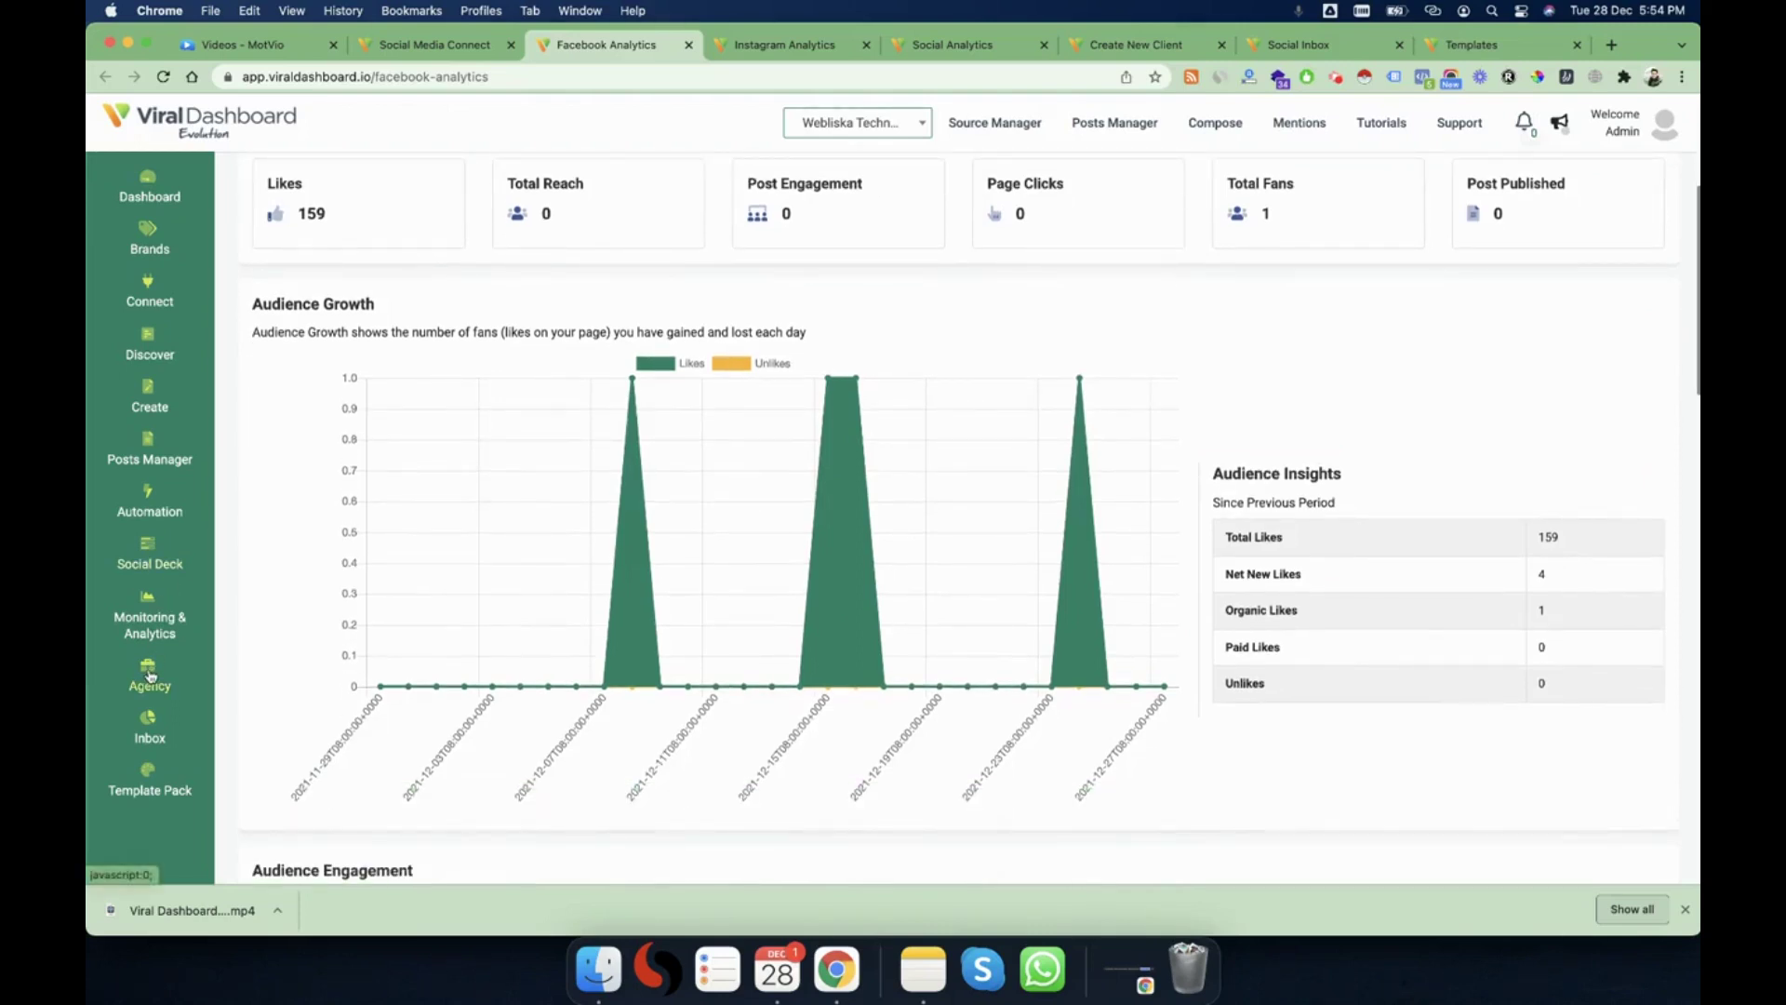
- View the Agency options and close the Facebook Analytics, Instagram Analytics and Social Analytics pages
click(149, 673)
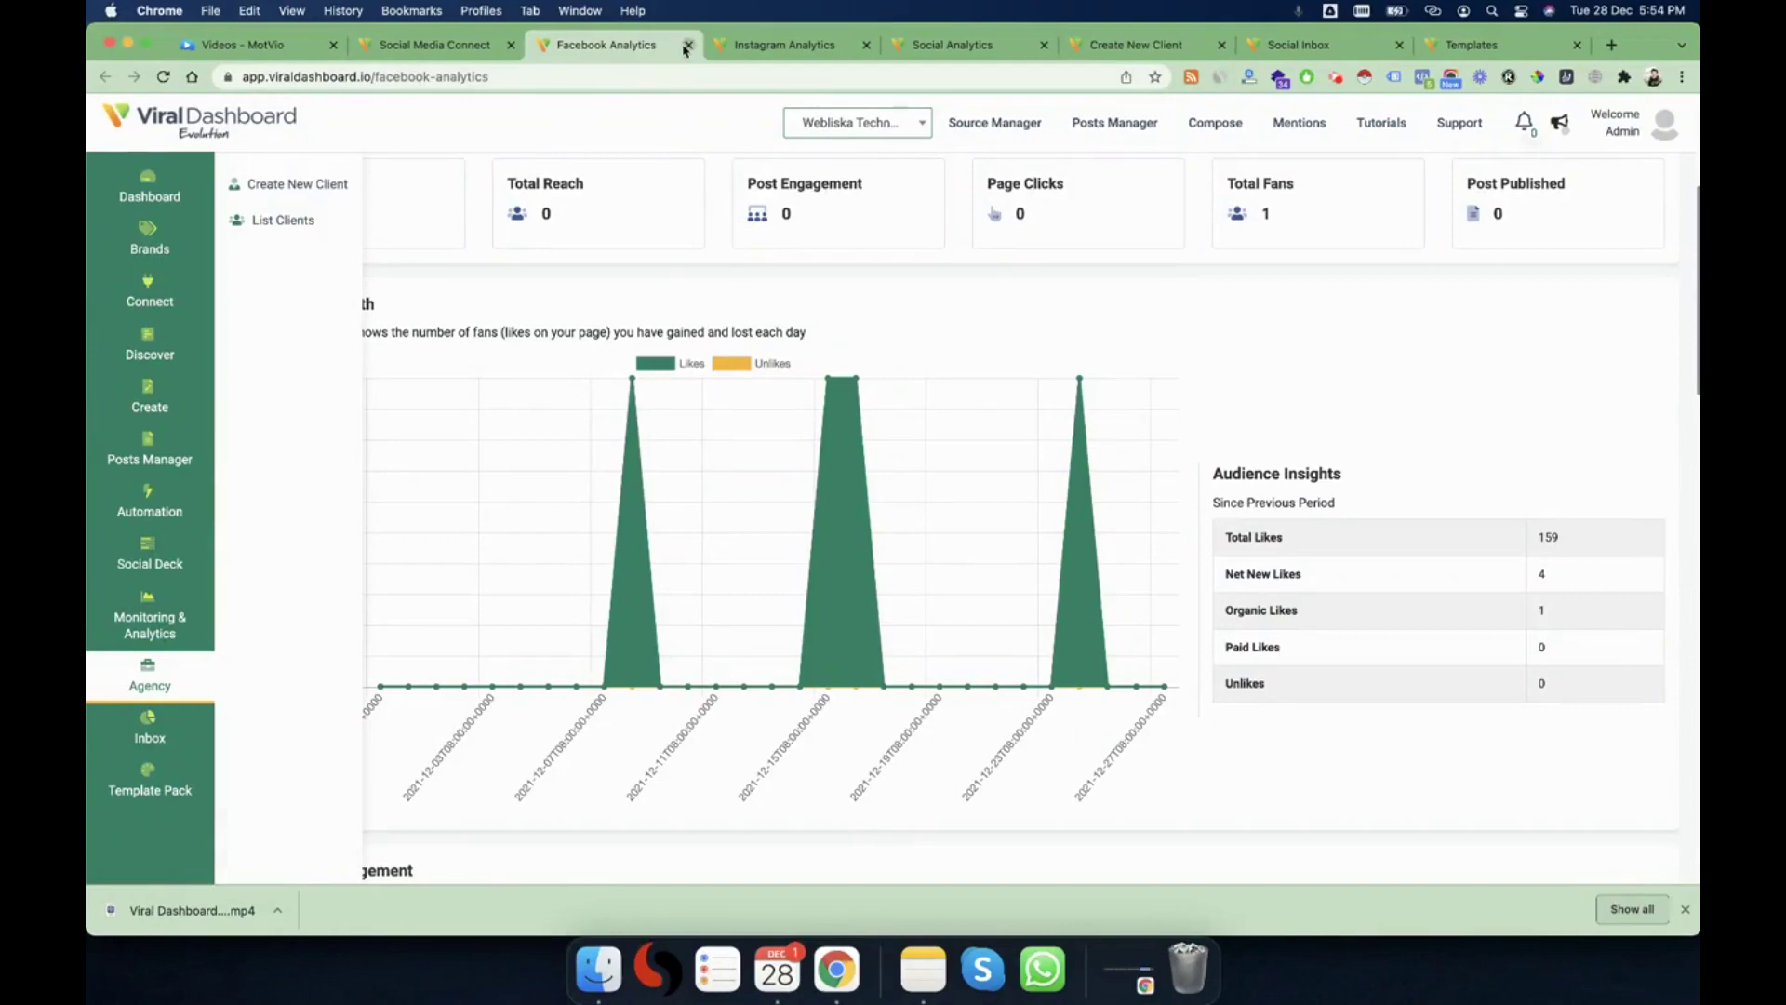
click(688, 45)
click(688, 45)
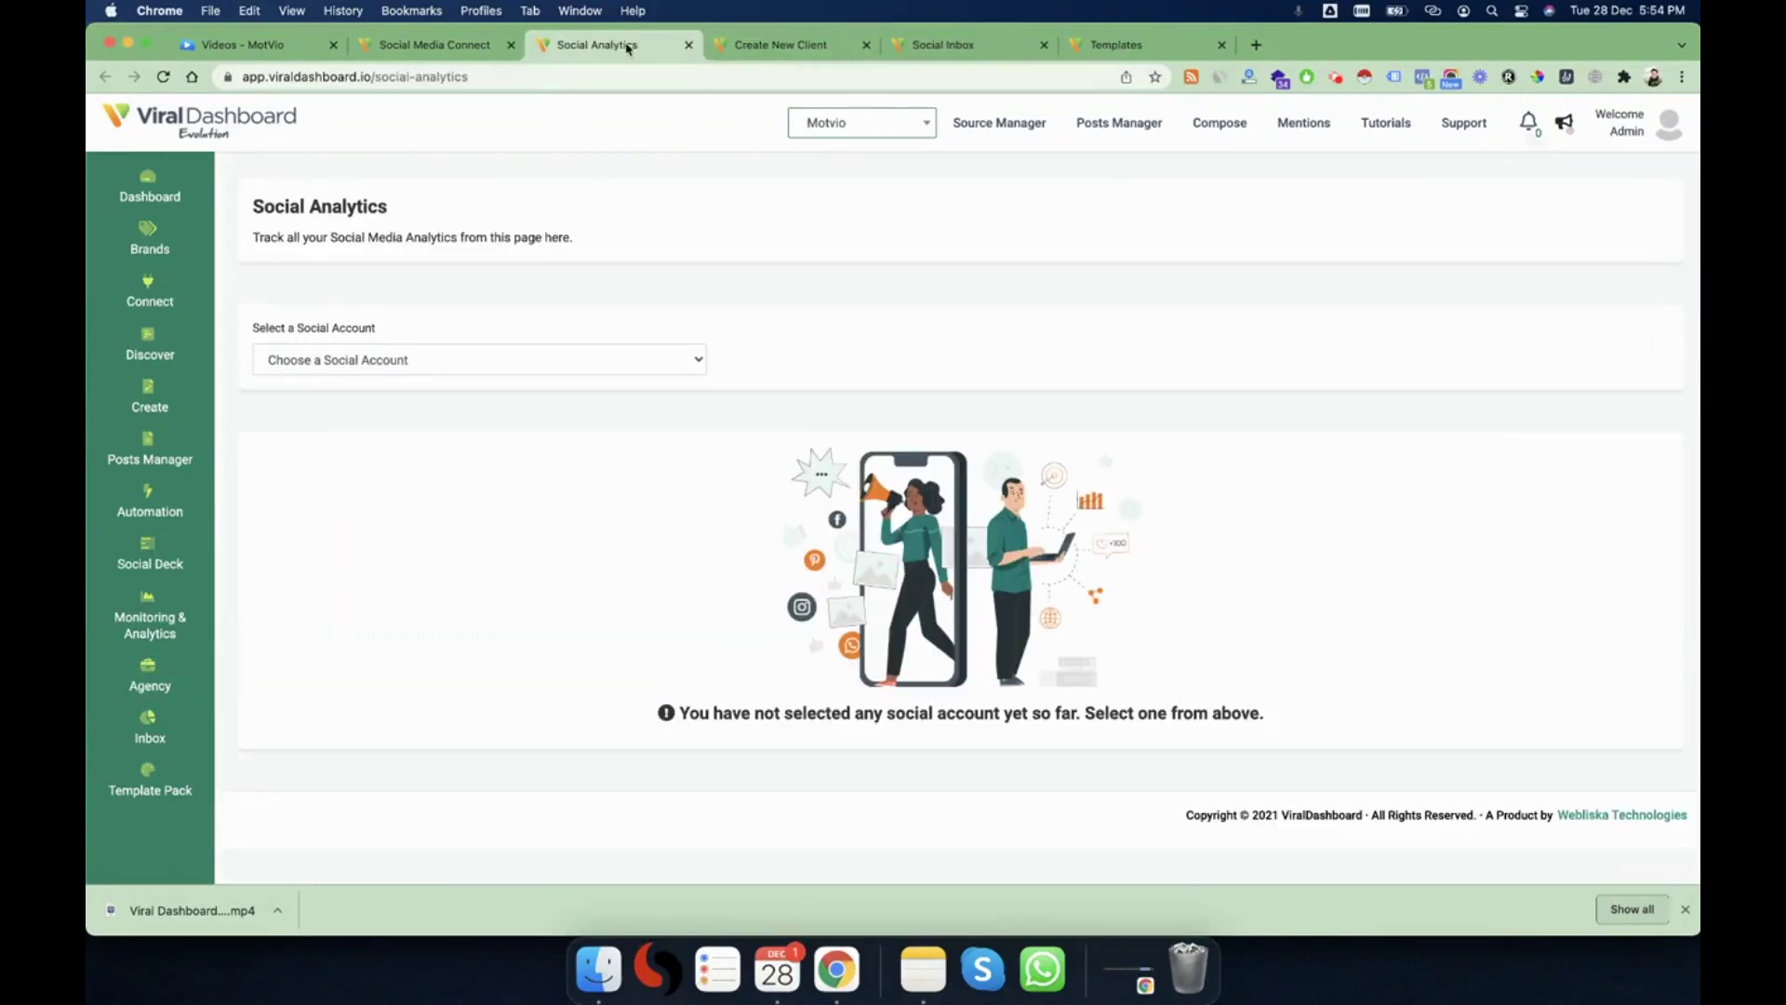
click(687, 44)
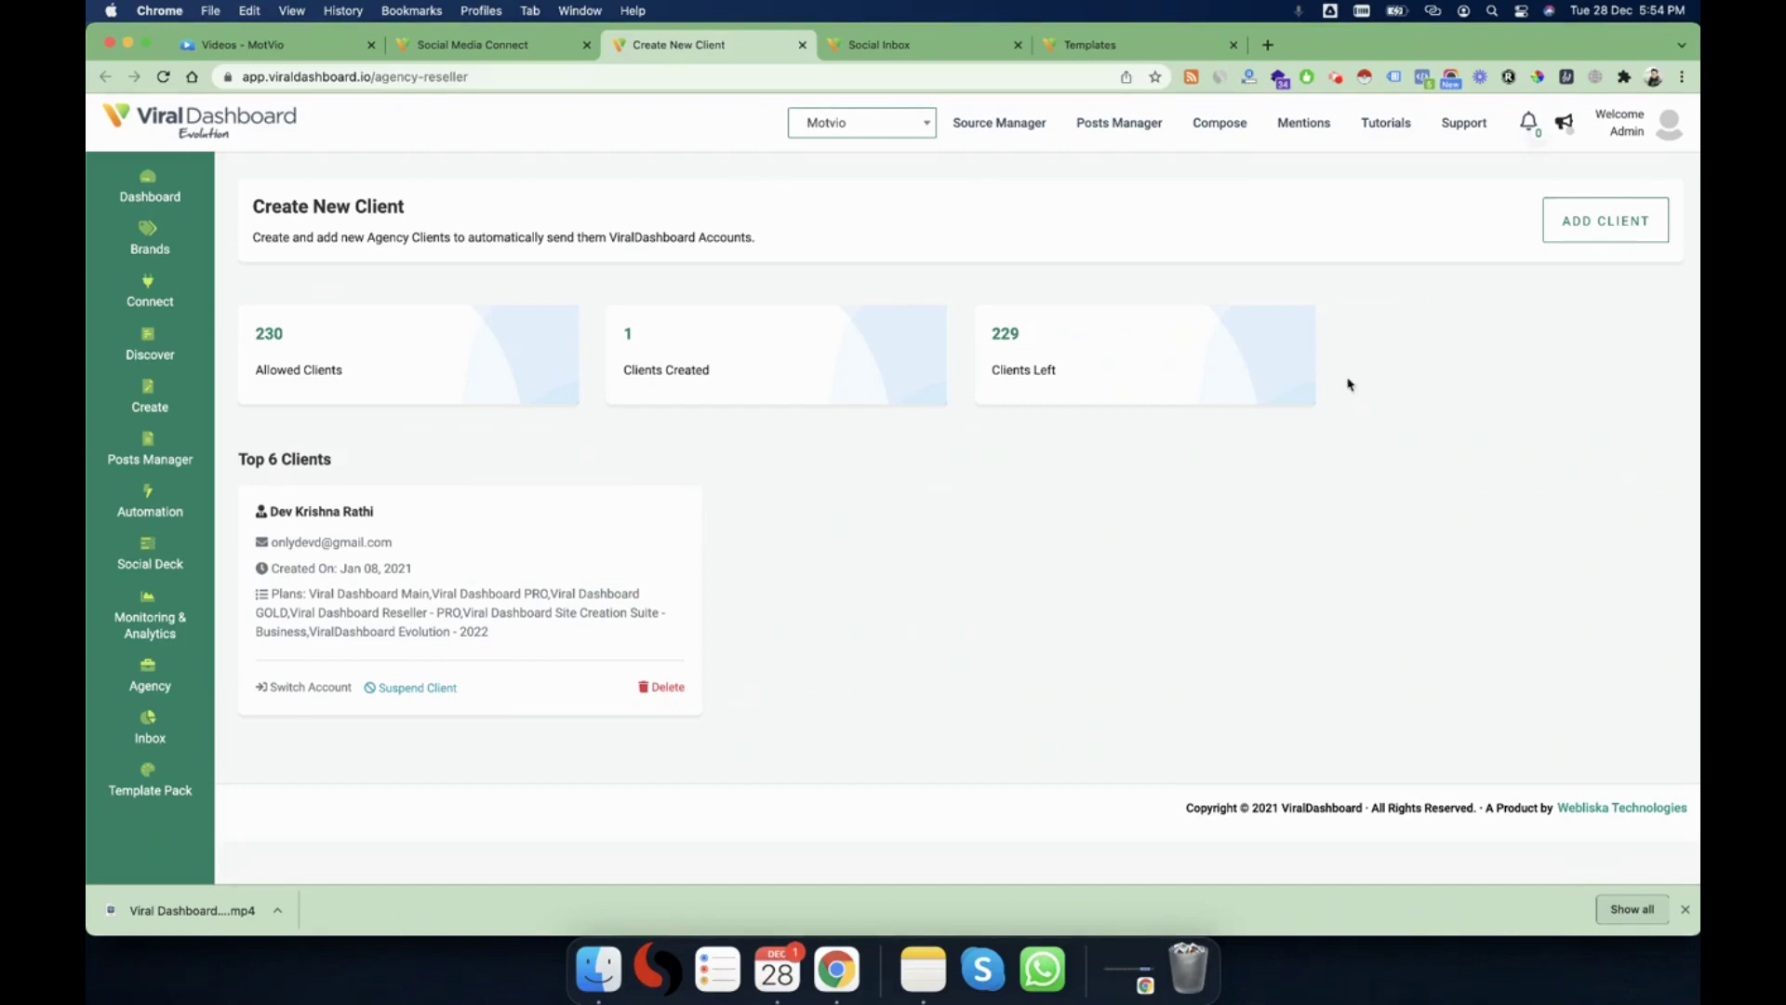
- Try the Viral Dashboard PRO and GOLD plan options in the Add Client form, close it without creating a client, and examine the existing client's details
click(1608, 219)
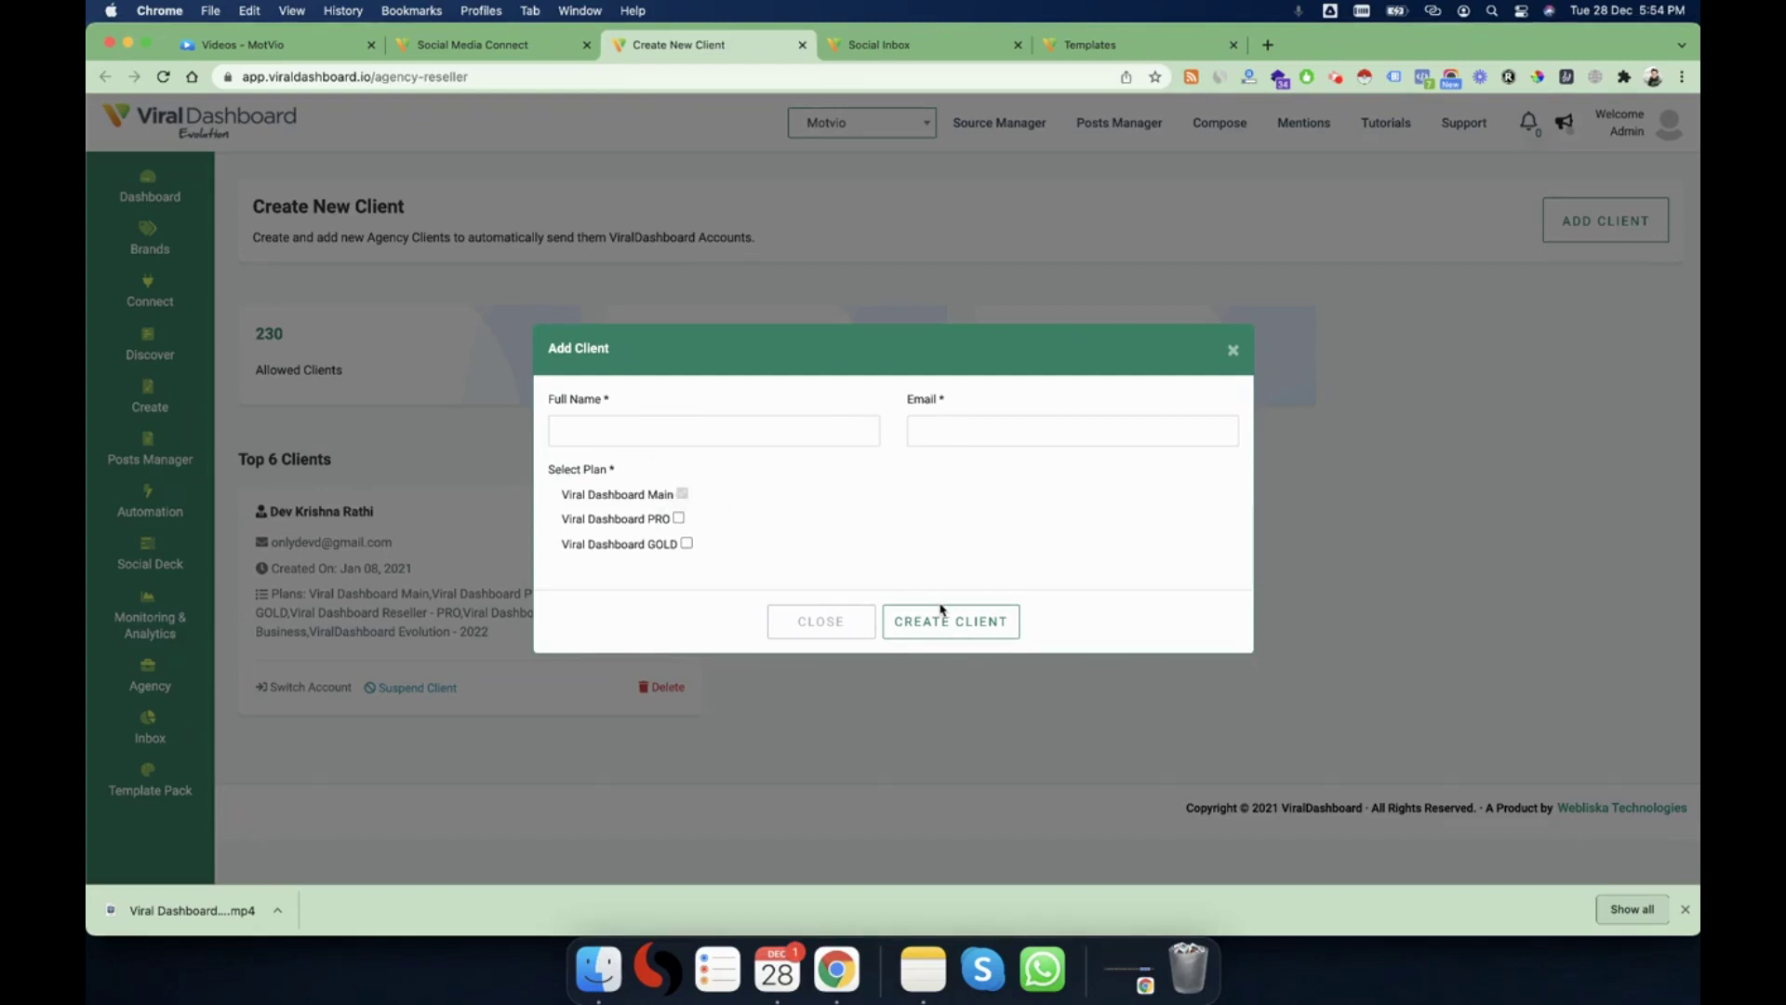
click(678, 520)
click(688, 545)
click(809, 619)
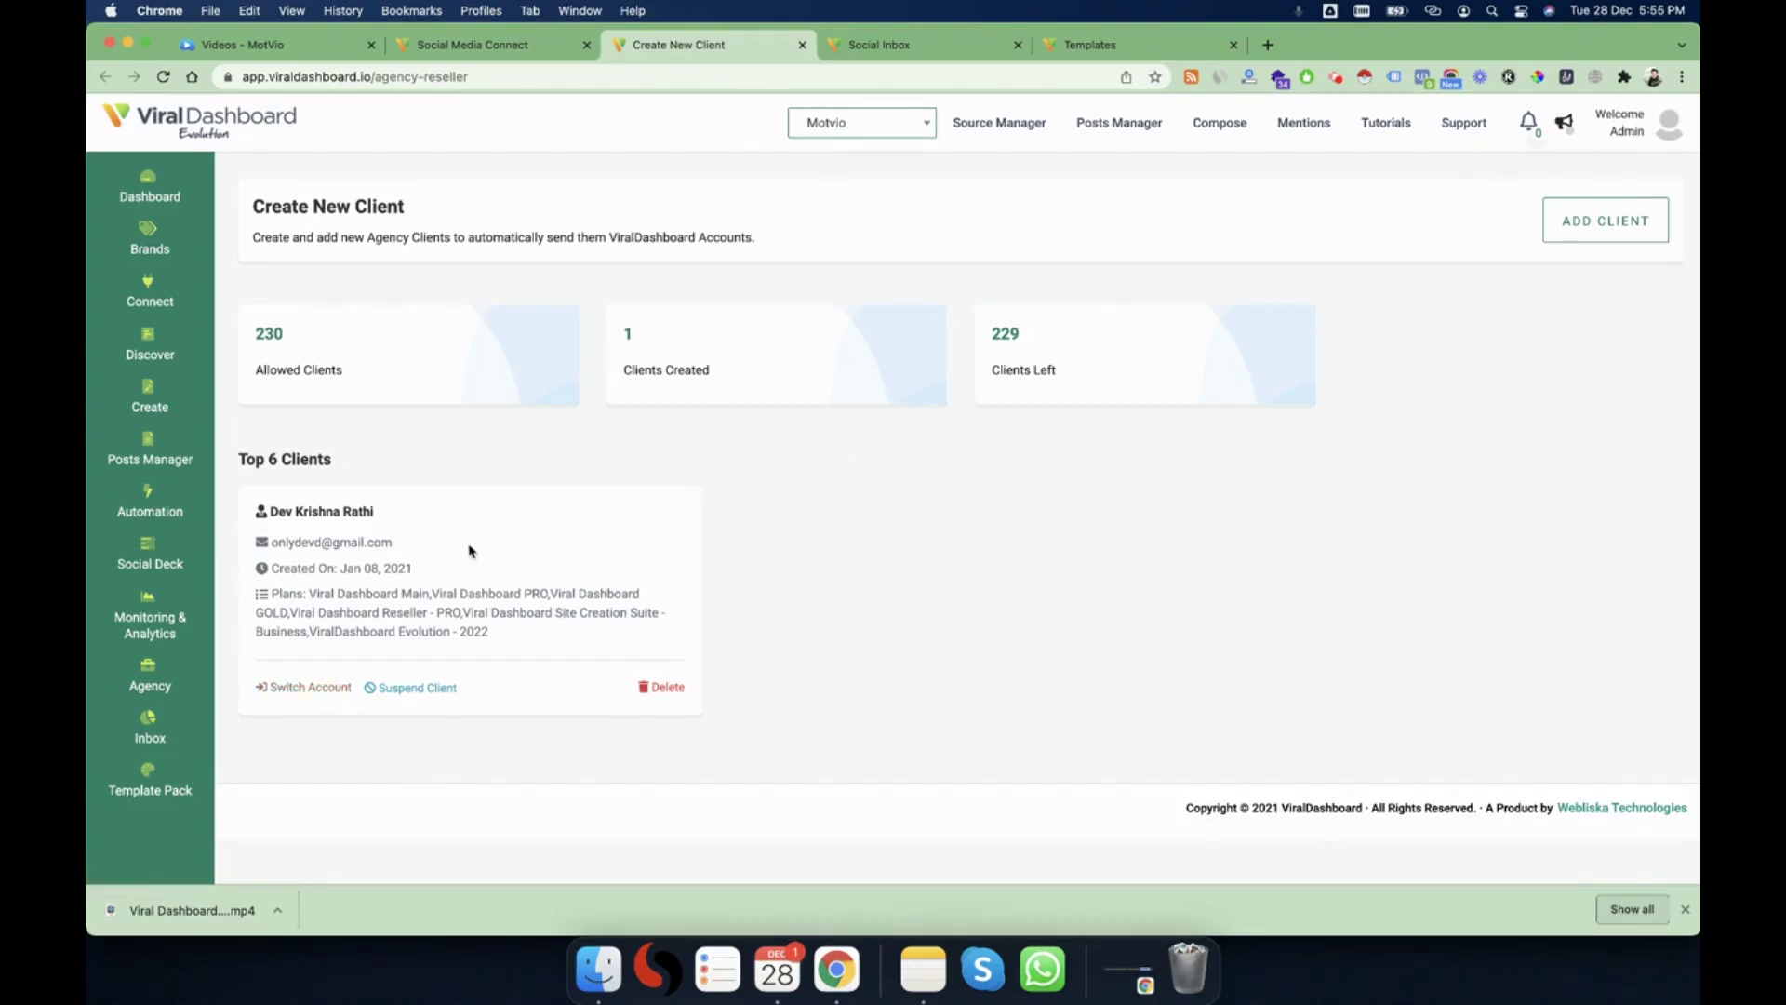
drag(265, 514, 412, 563)
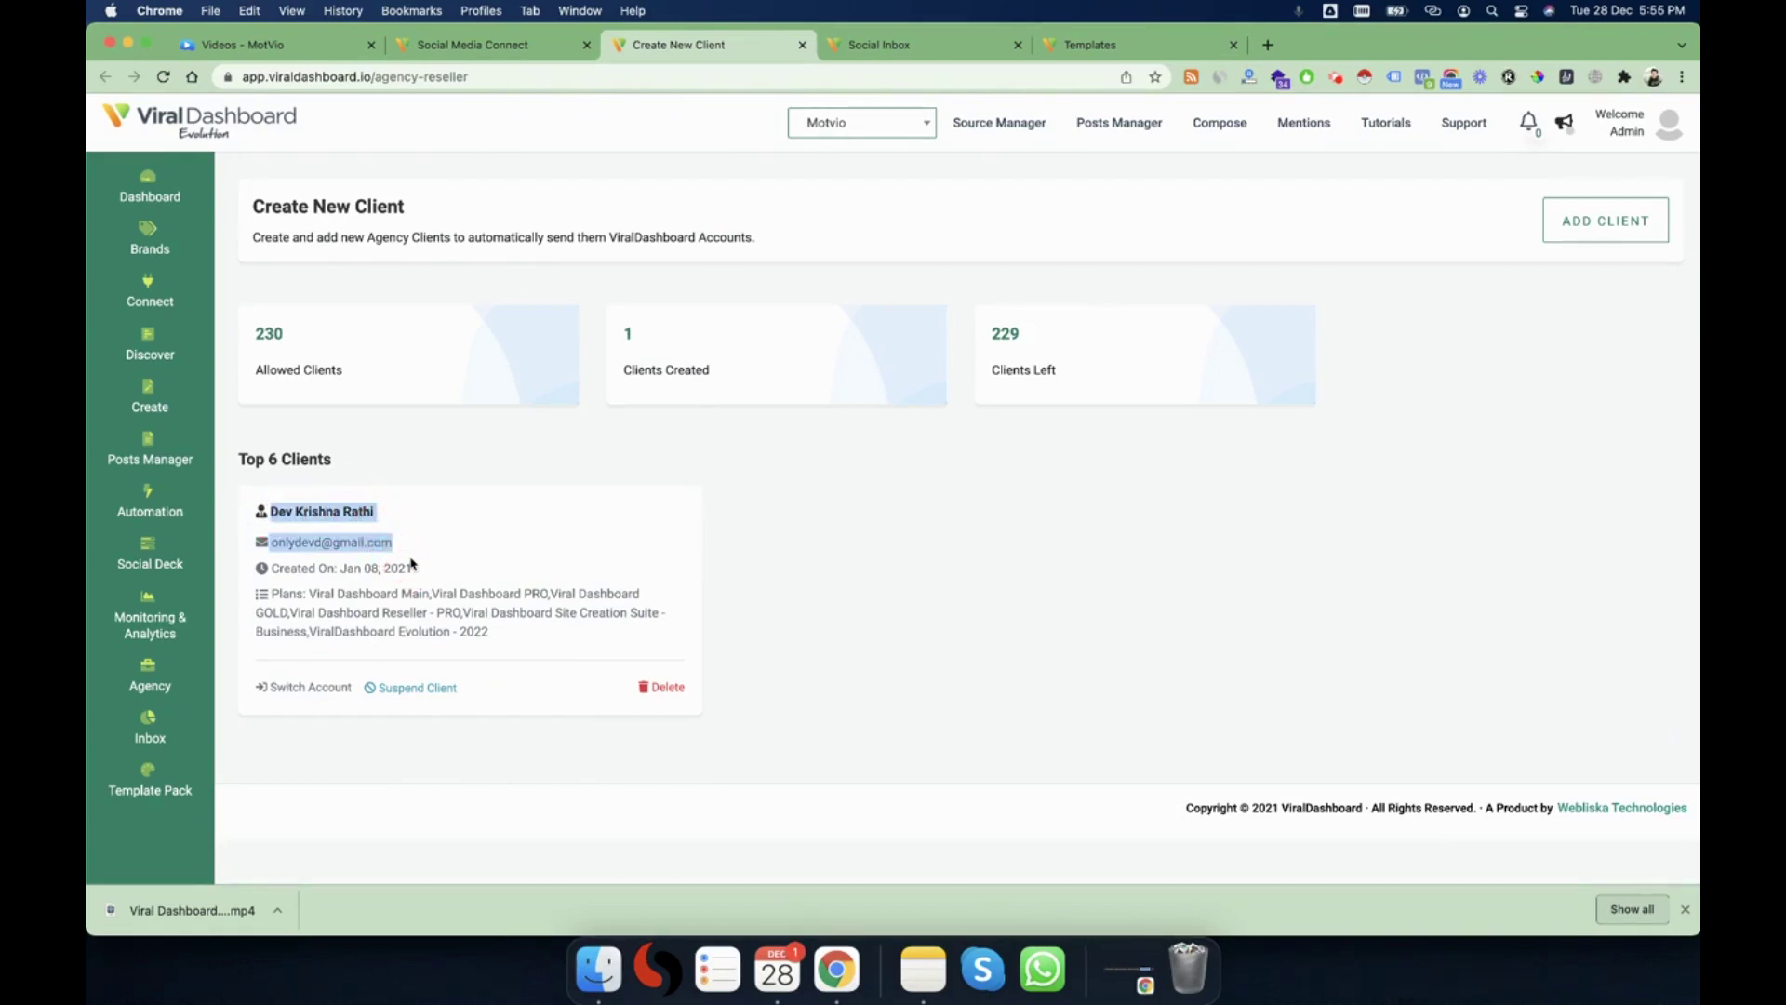
click(517, 534)
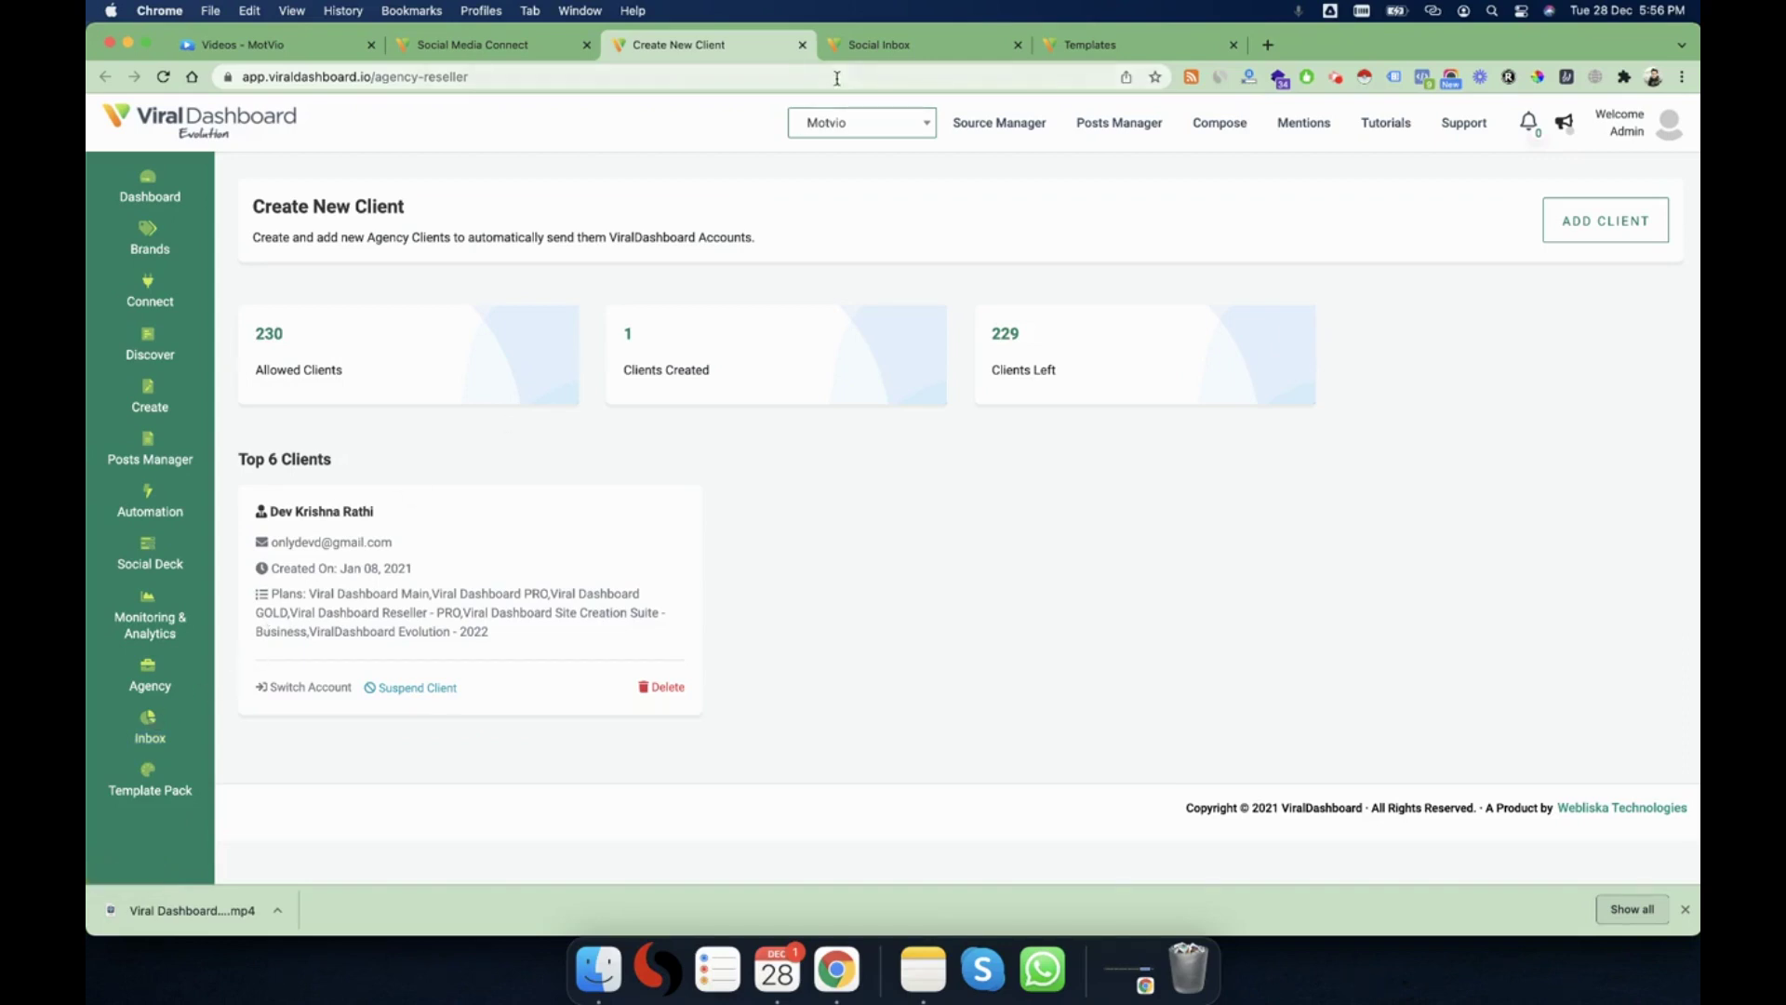
- View the Facebook Comments and Instagram Comments sections of Motvio's Social Inbox
click(888, 44)
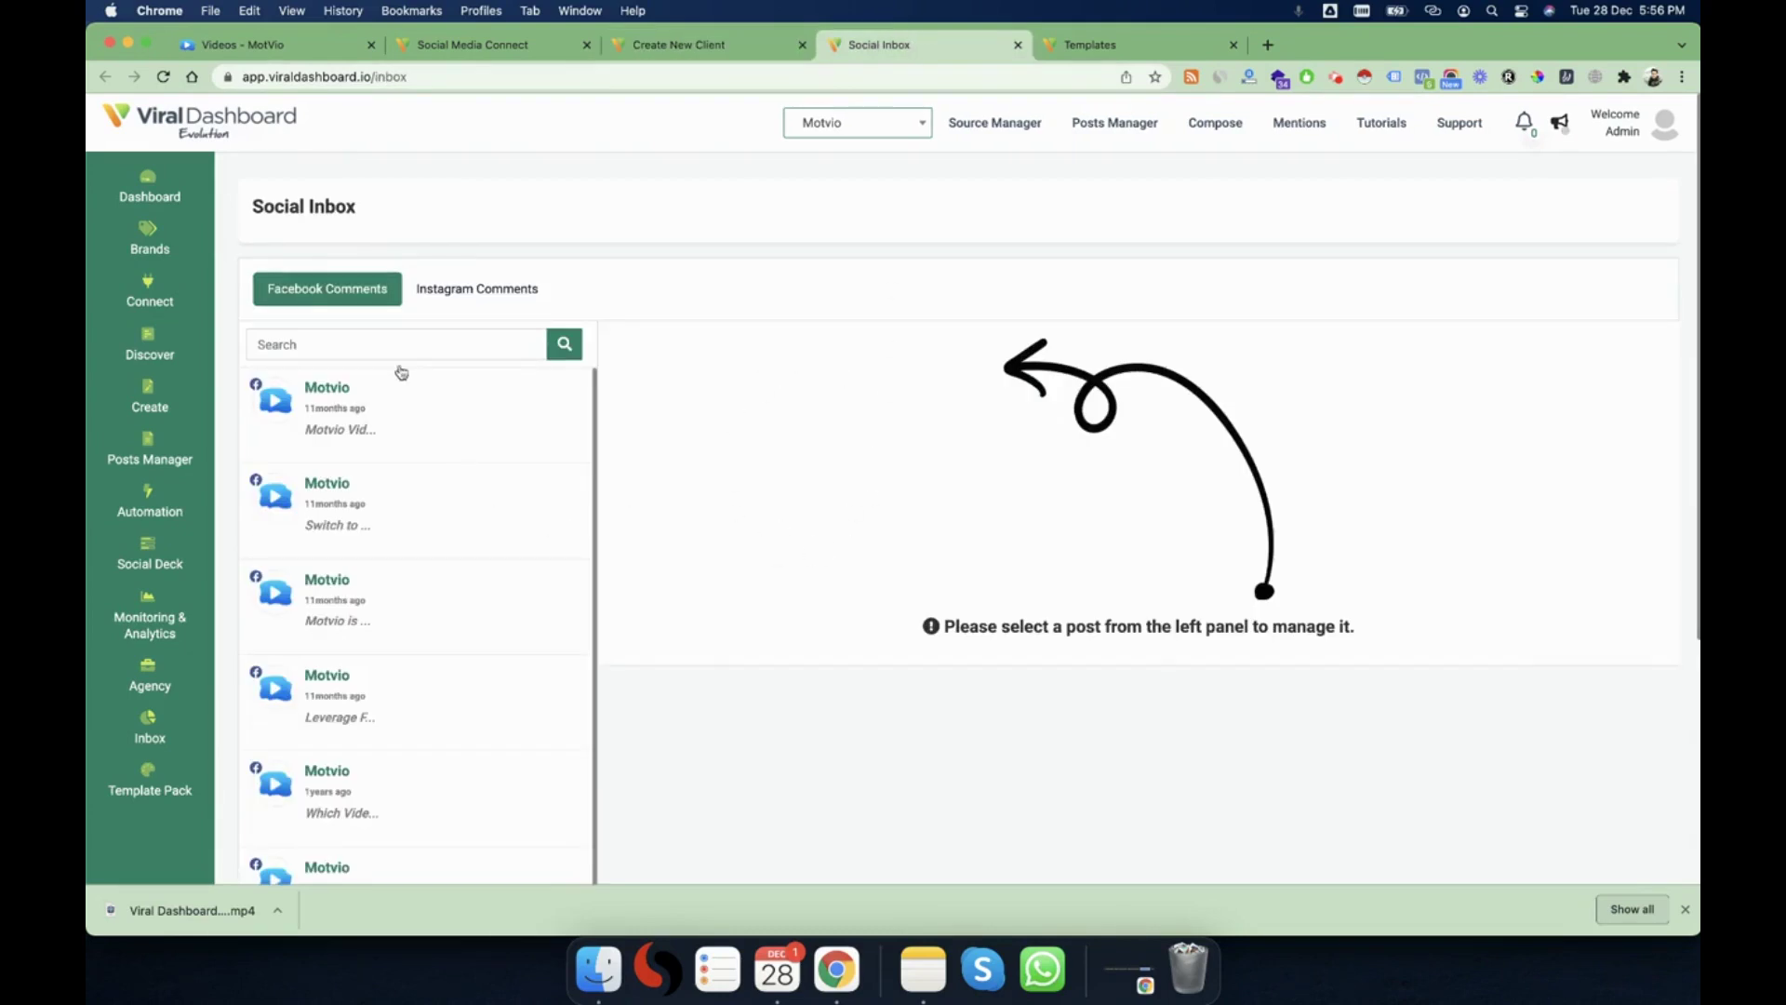
scroll(387, 536, down, 1)
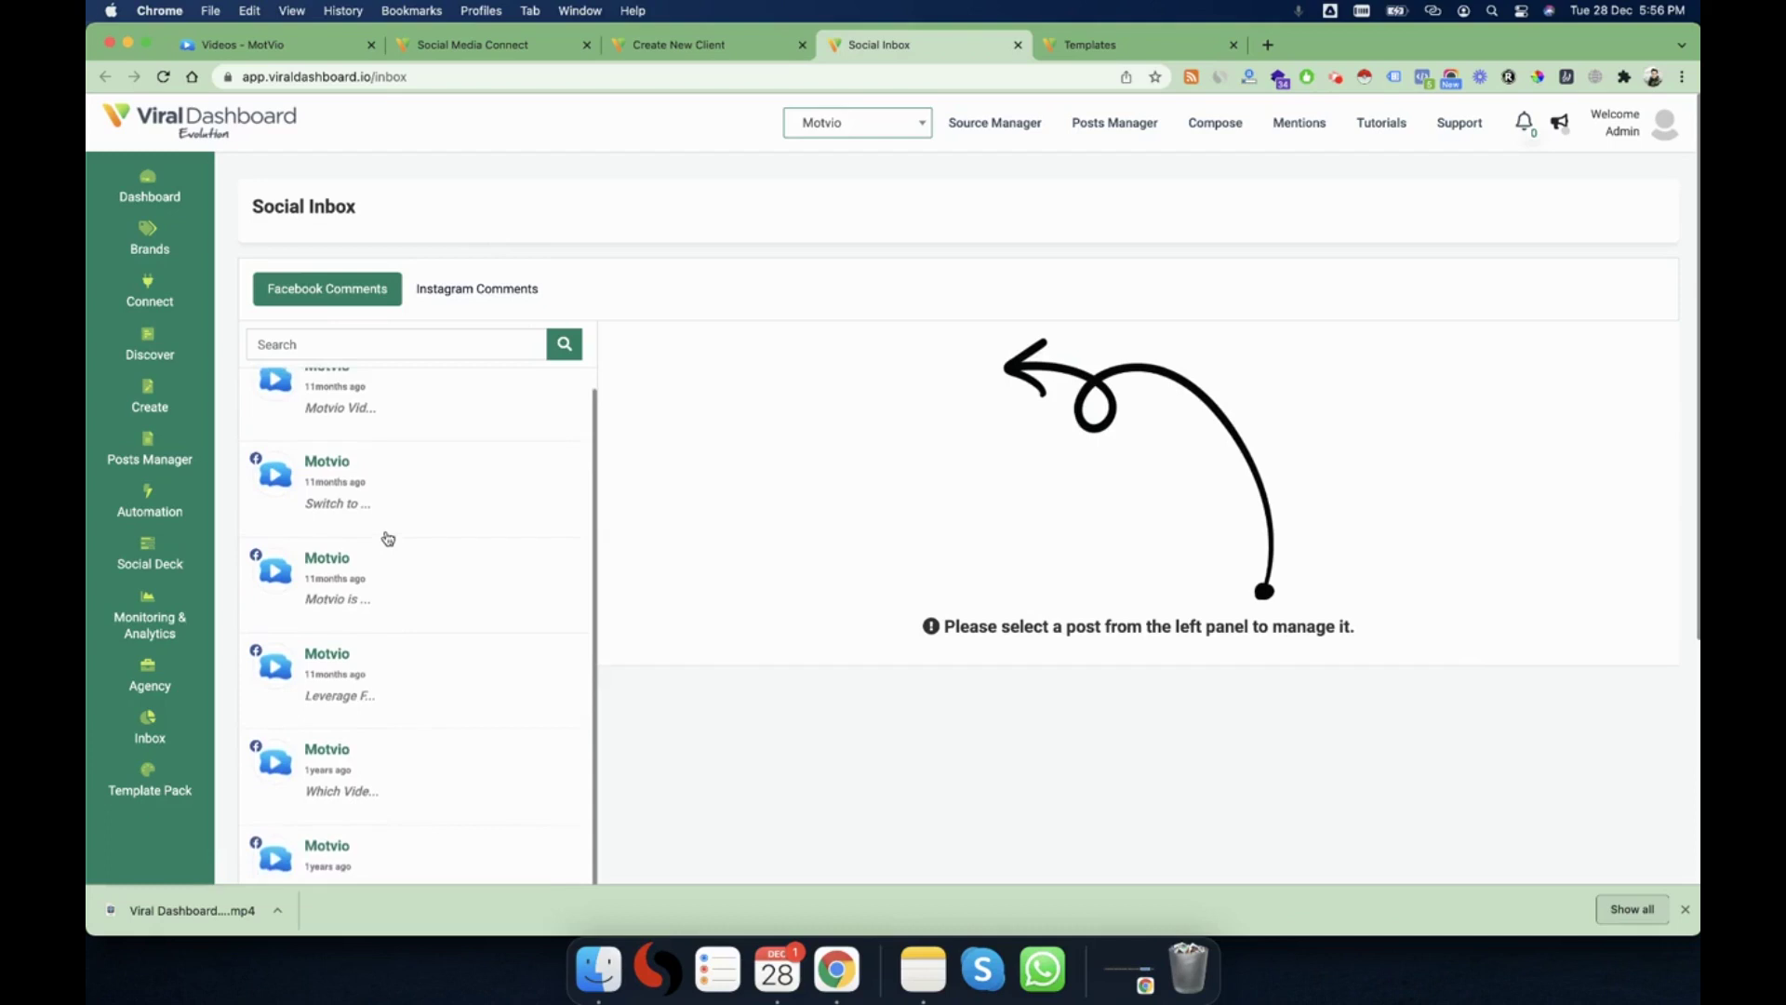
scroll(387, 536, up, 1)
click(470, 290)
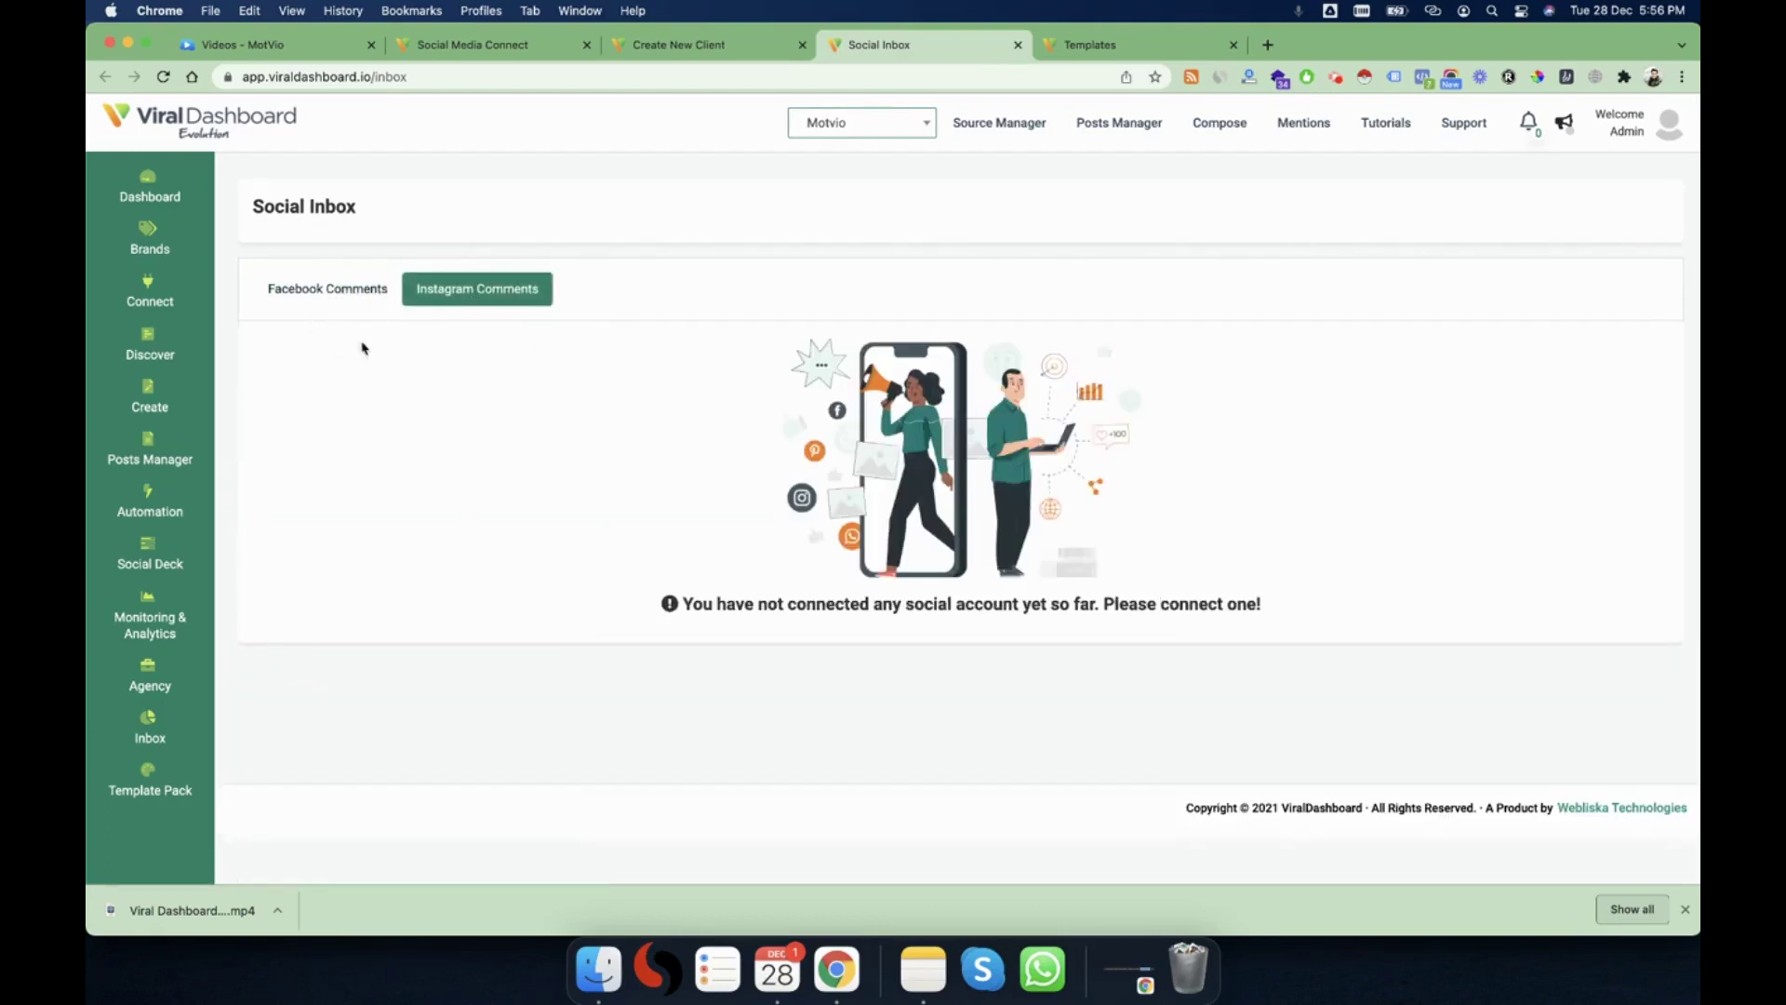
click(324, 291)
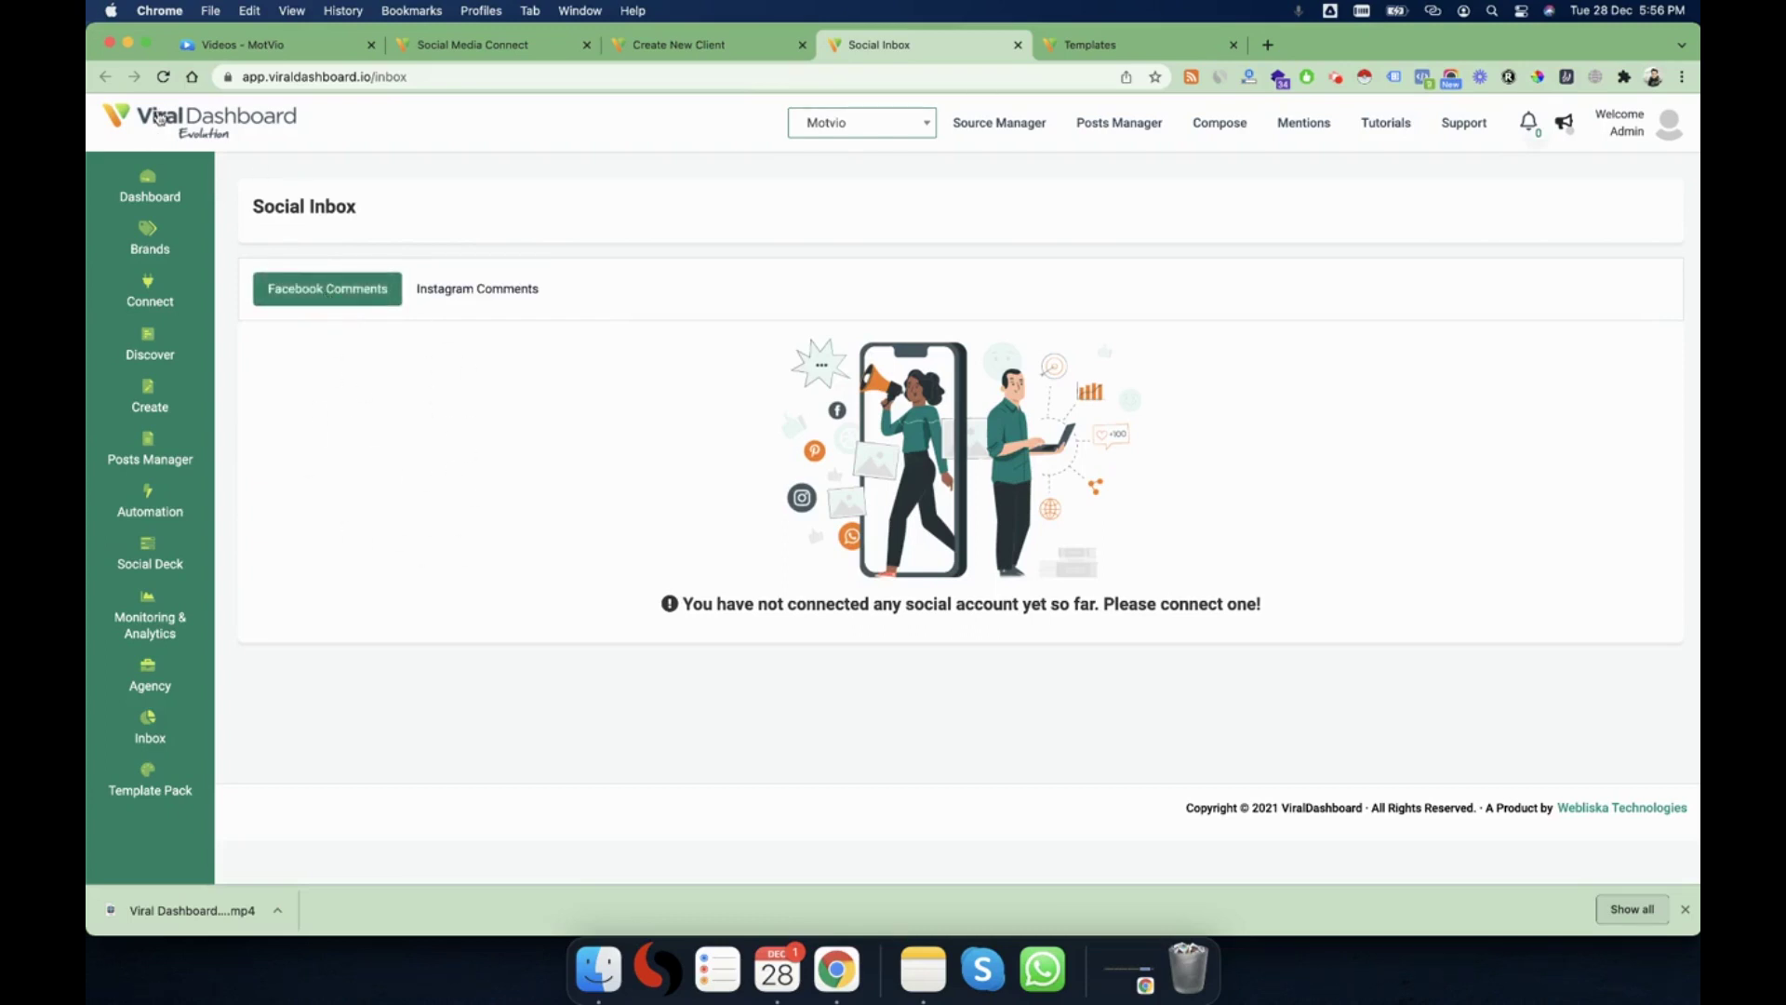
- Reload the Social Inbox for the Webliska Technologies brand and show its Facebook comments
click(162, 77)
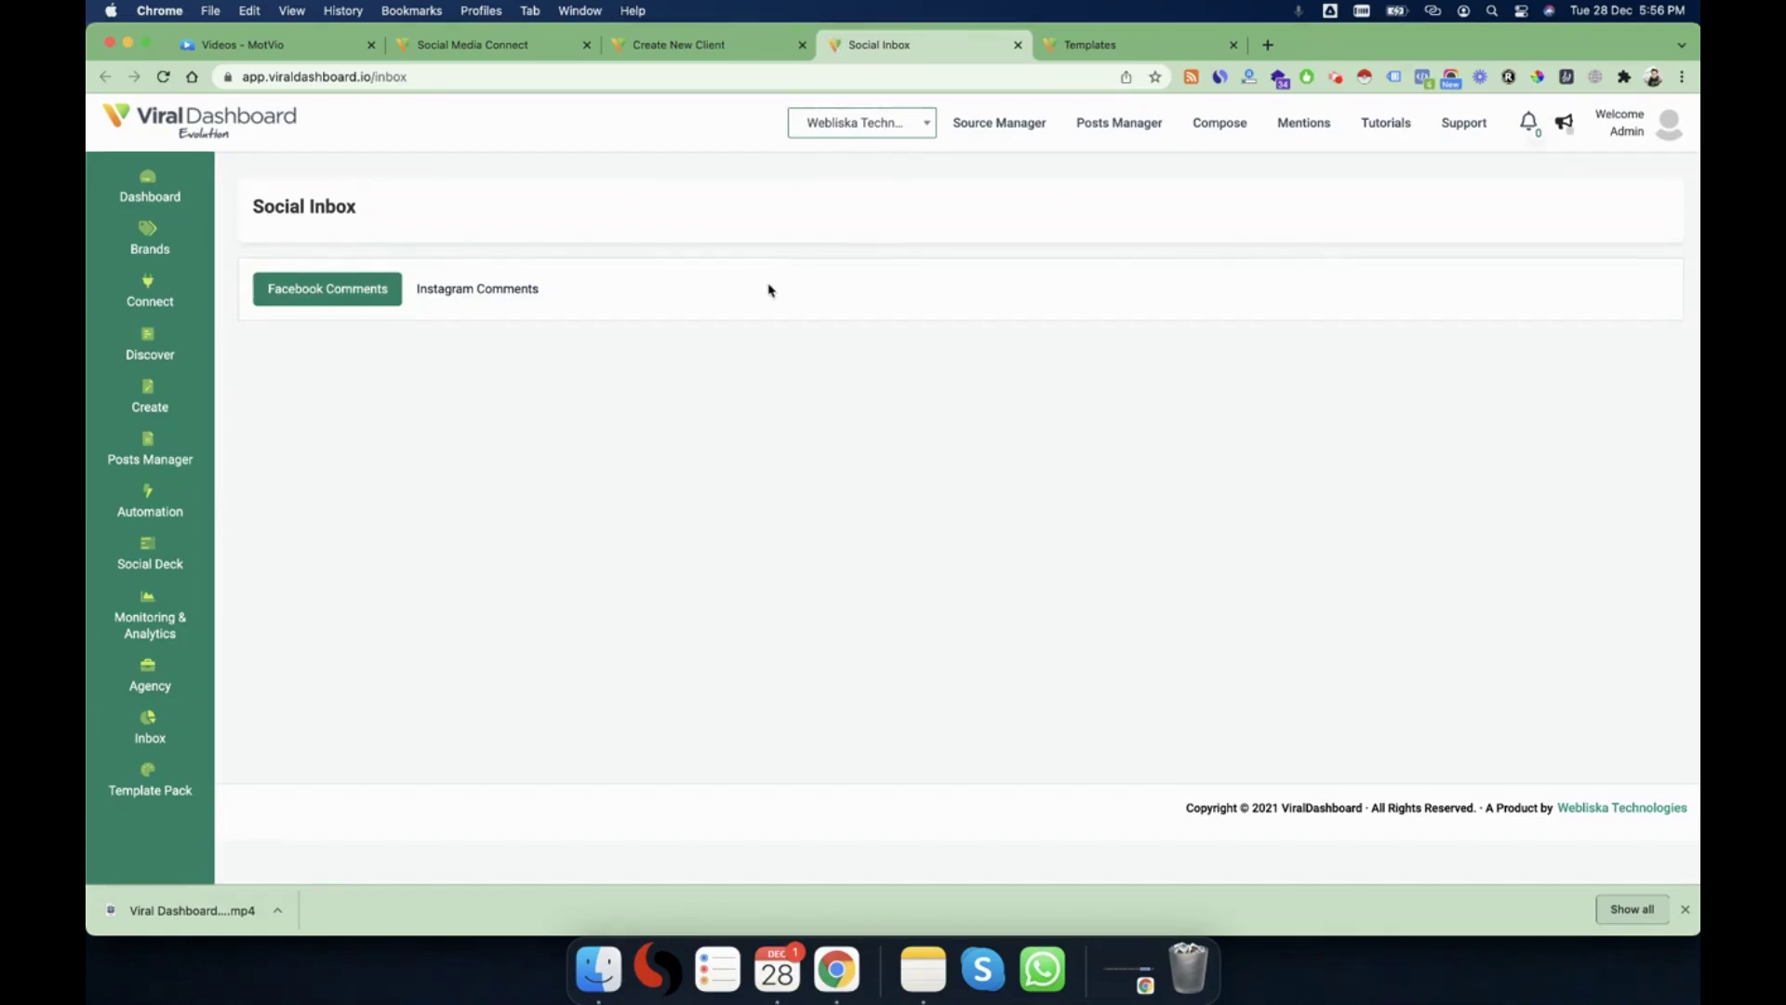
click(451, 288)
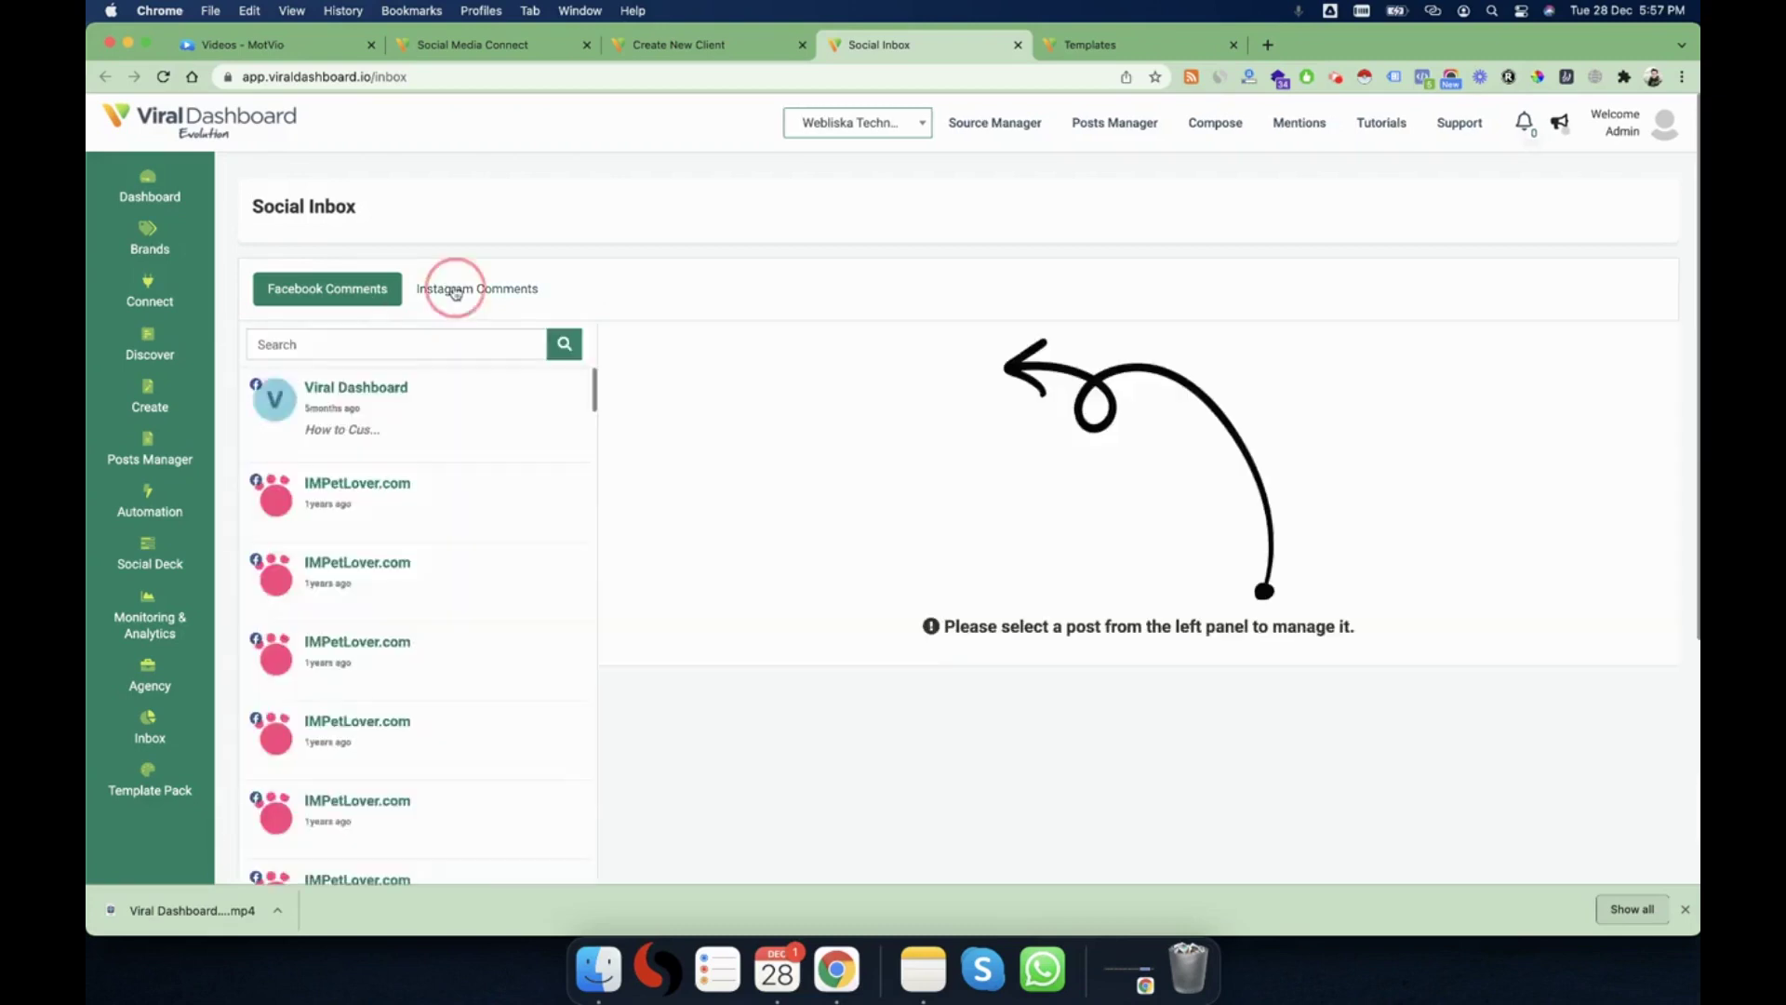
click(354, 294)
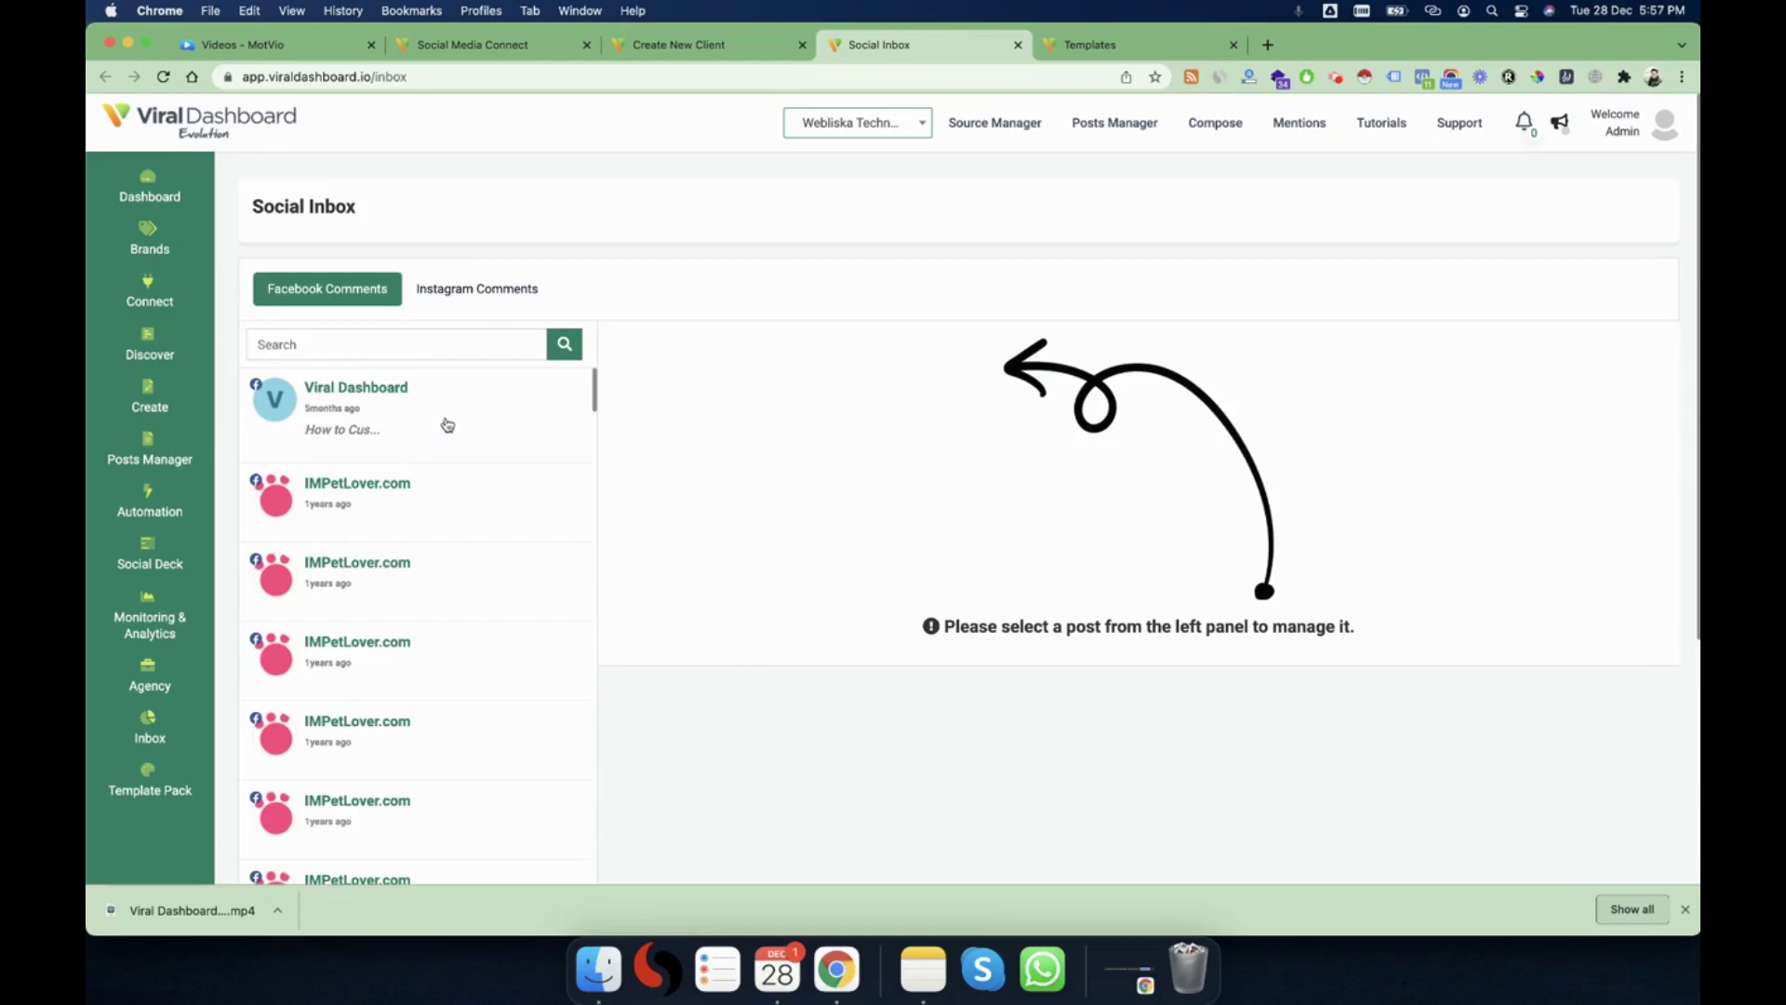
- Open the Viral Dashboard post about customizing Motvio videos, view its comment box, and look through the list of Facebook posts
click(380, 414)
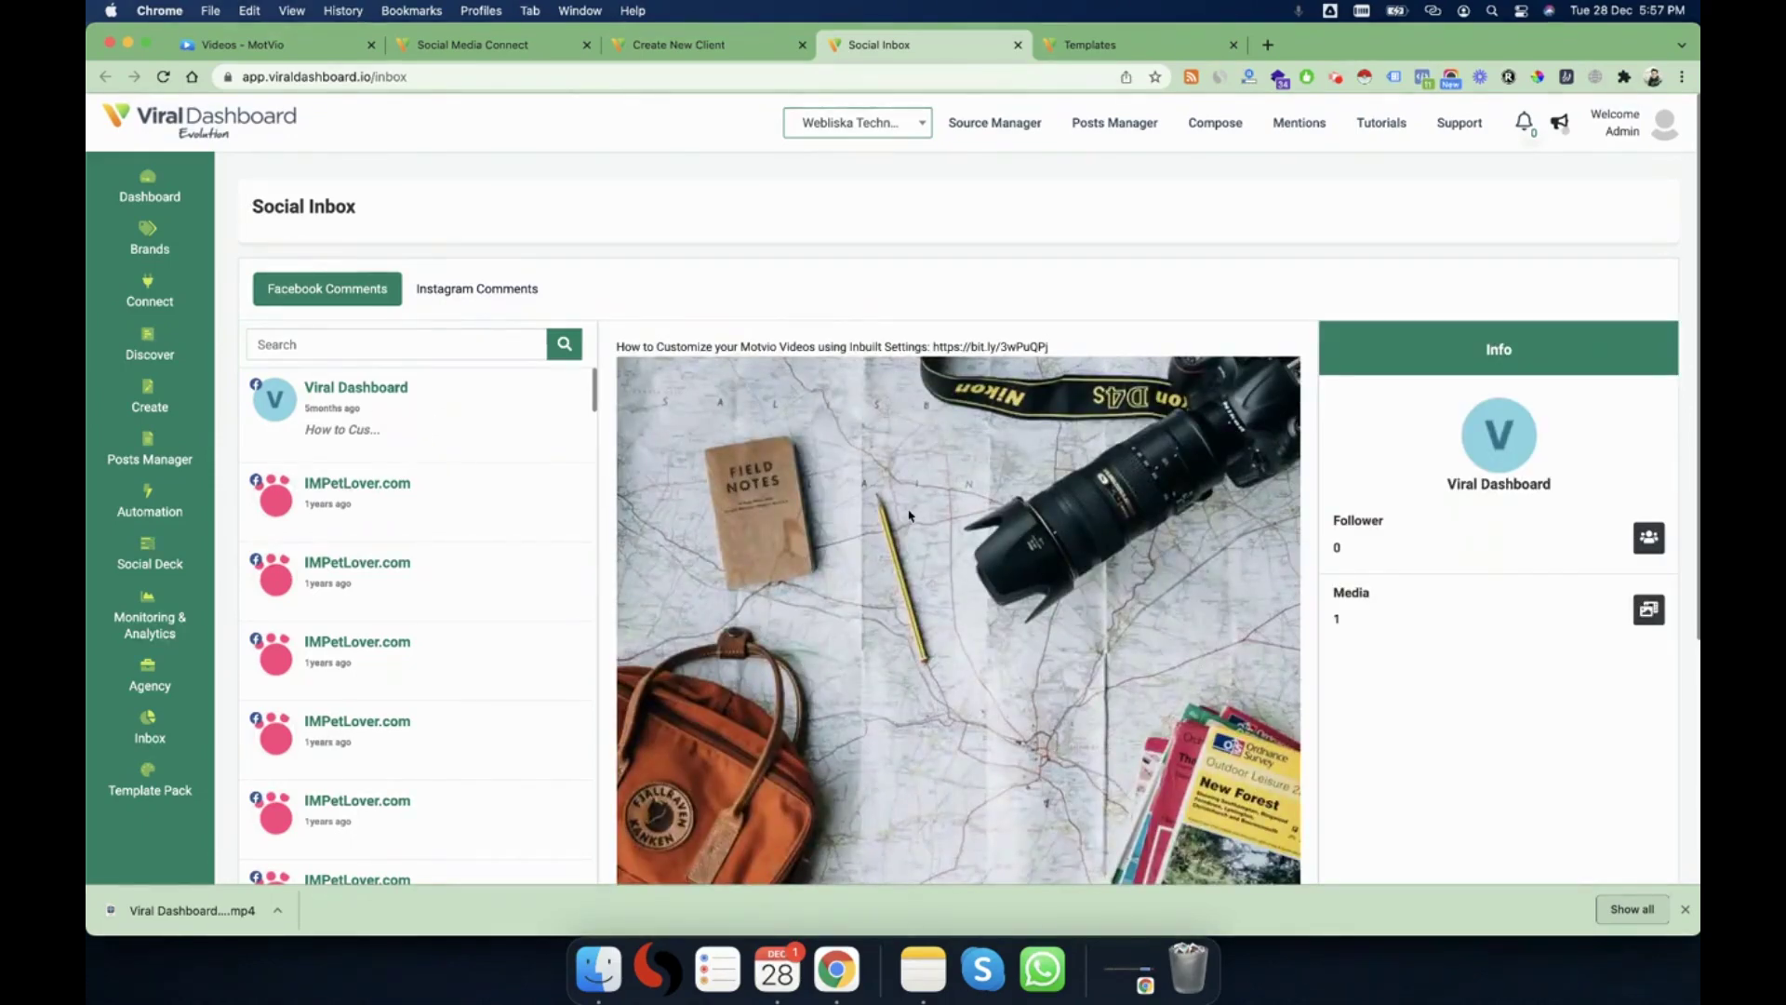
scroll(909, 515, down, 3)
click(792, 629)
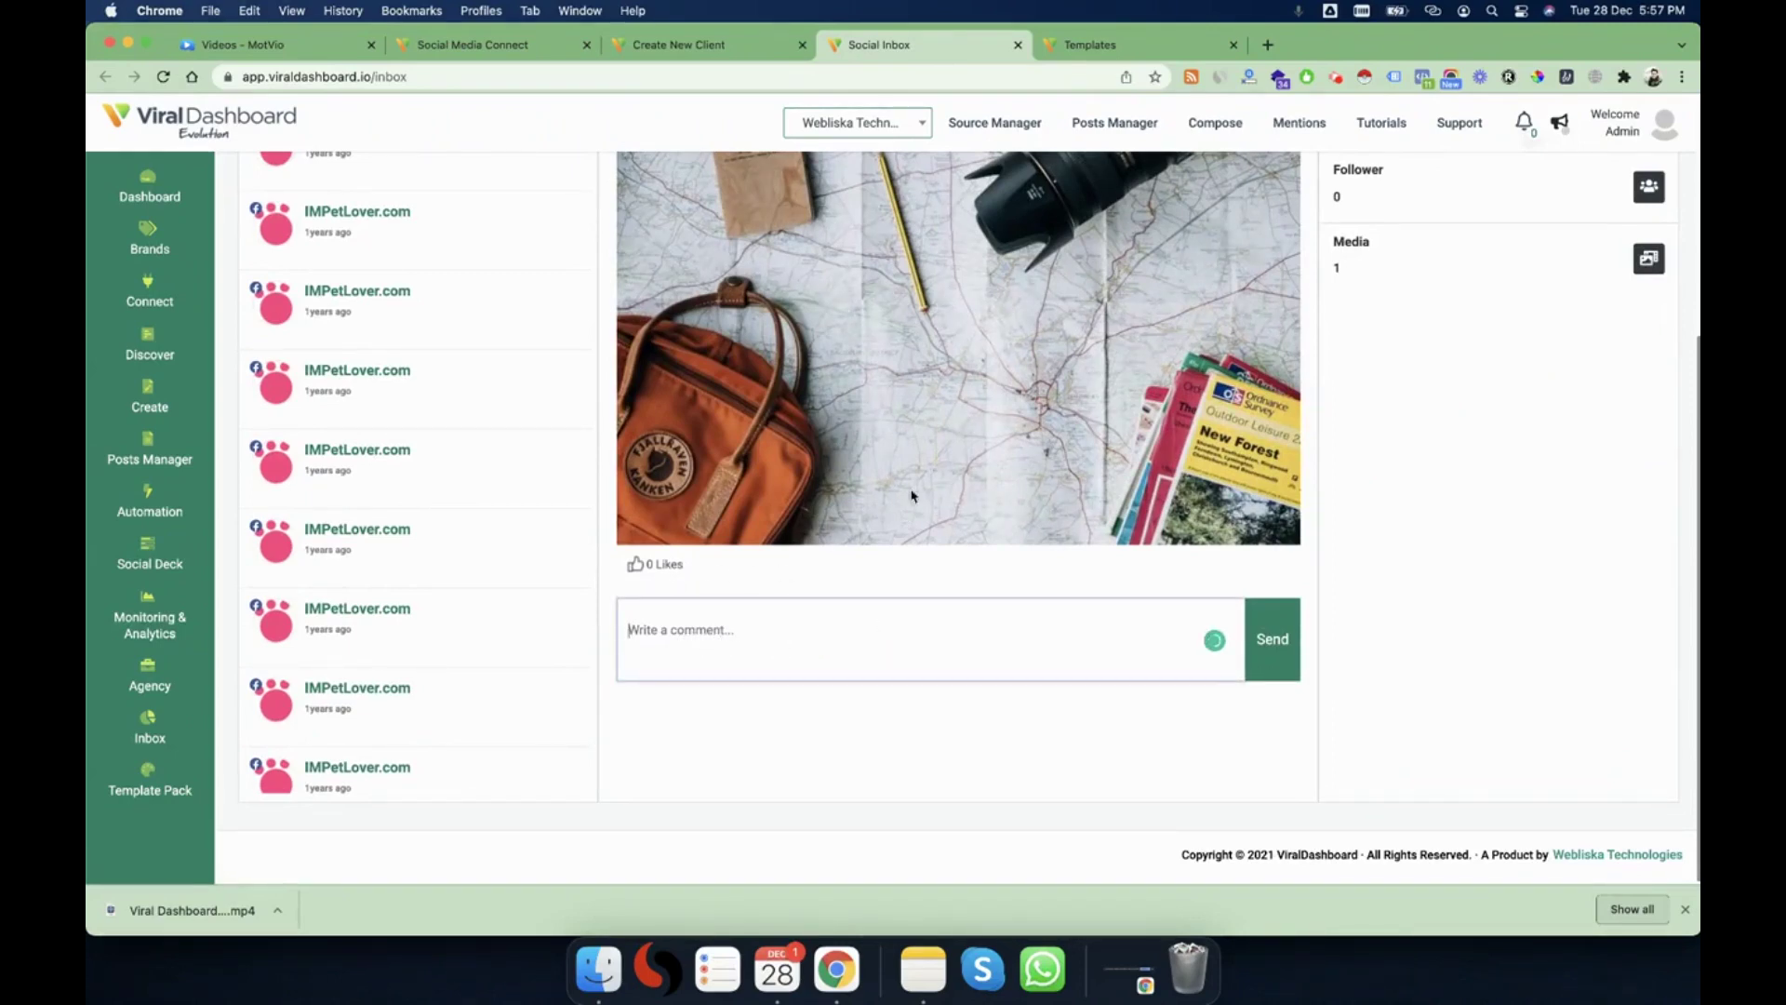
scroll(882, 556, up, 3)
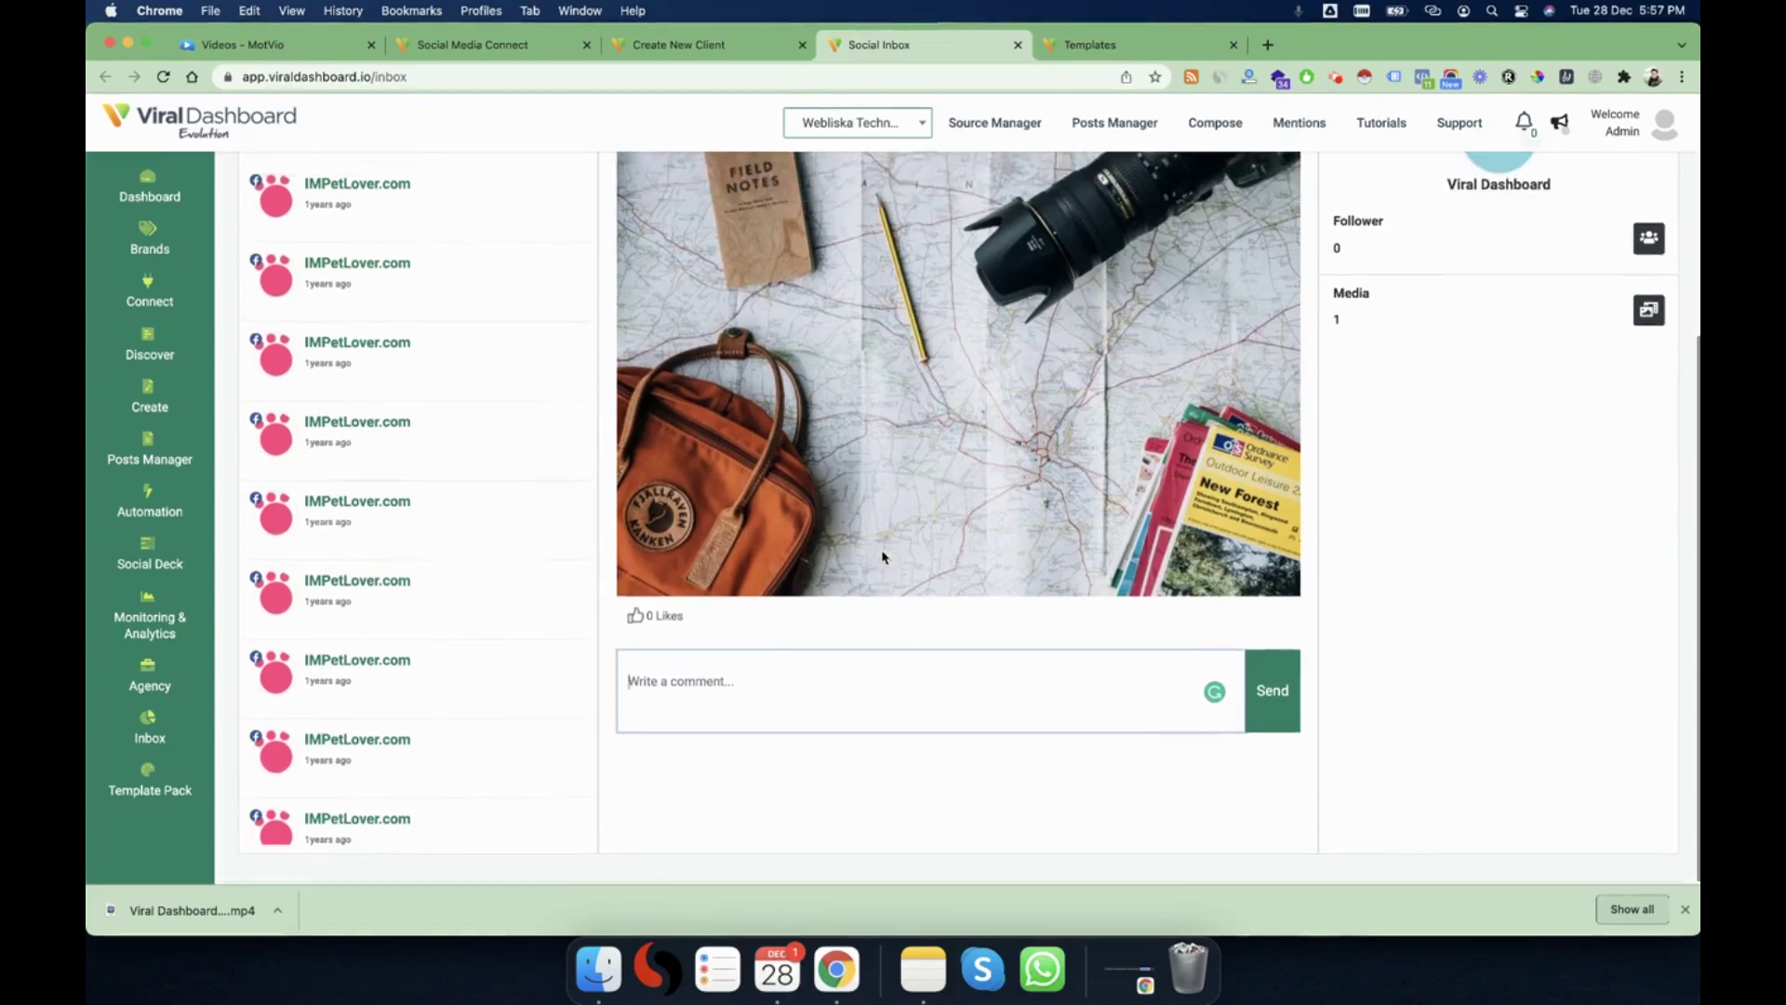
scroll(471, 418, up, 1)
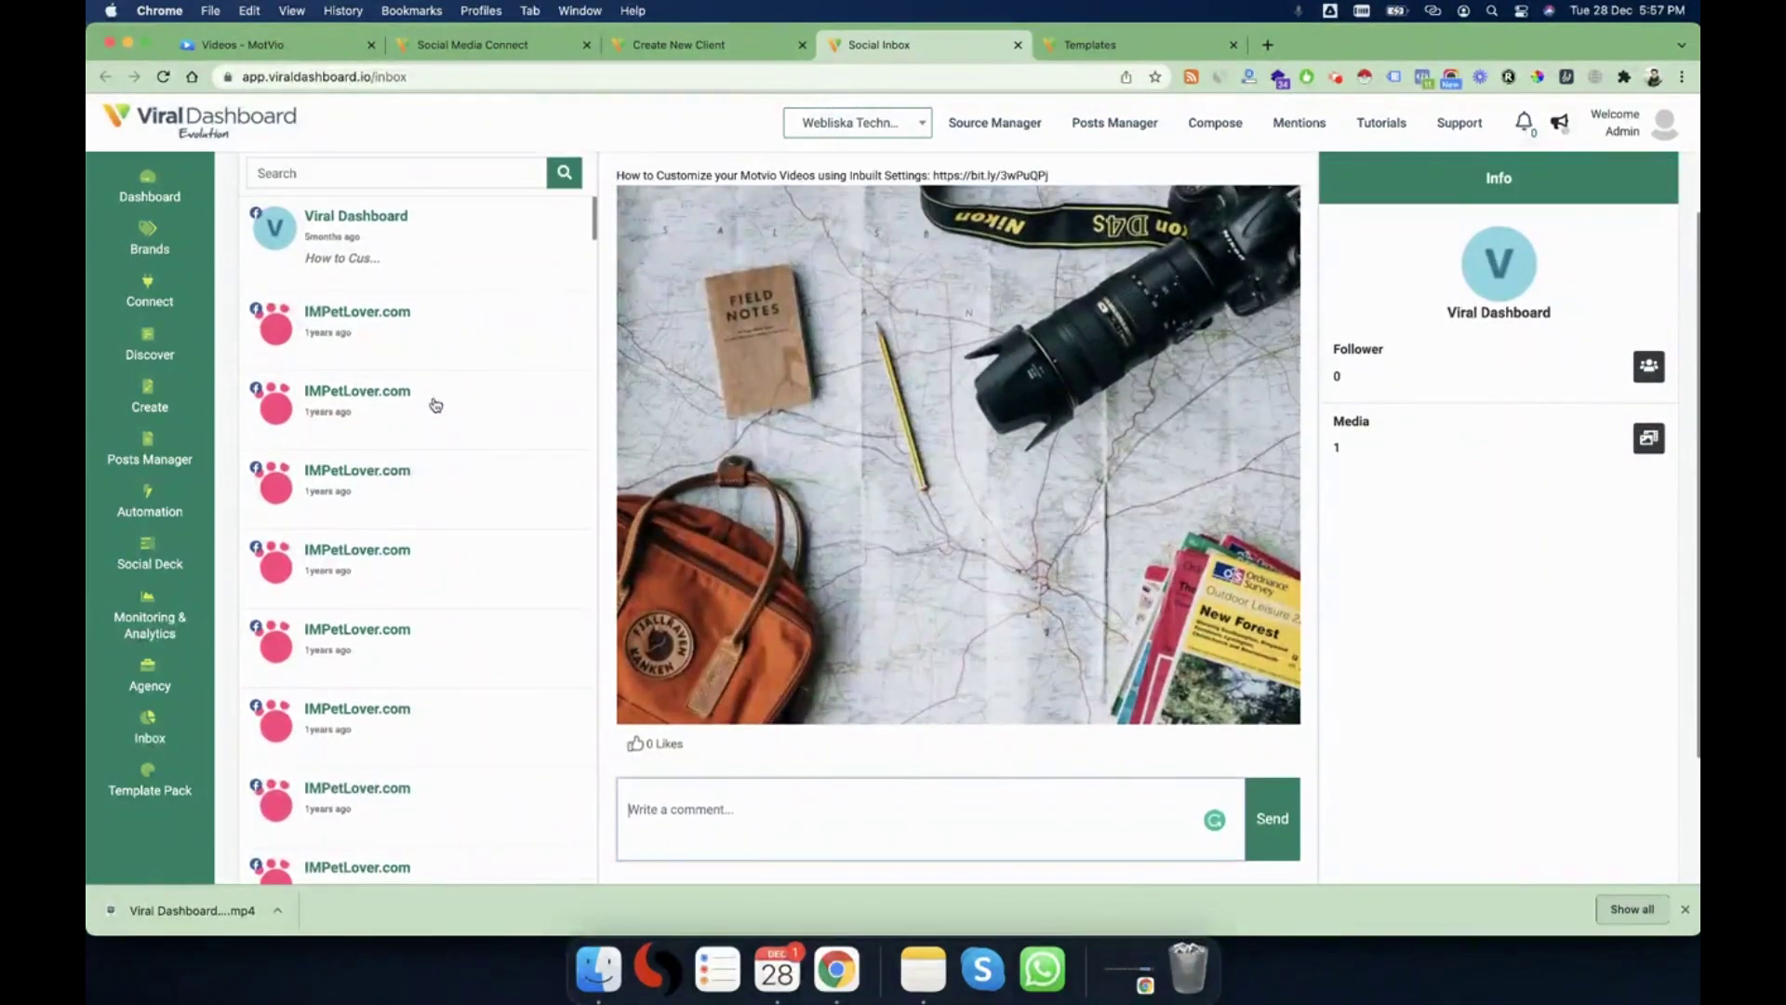
scroll(420, 446, down, 5)
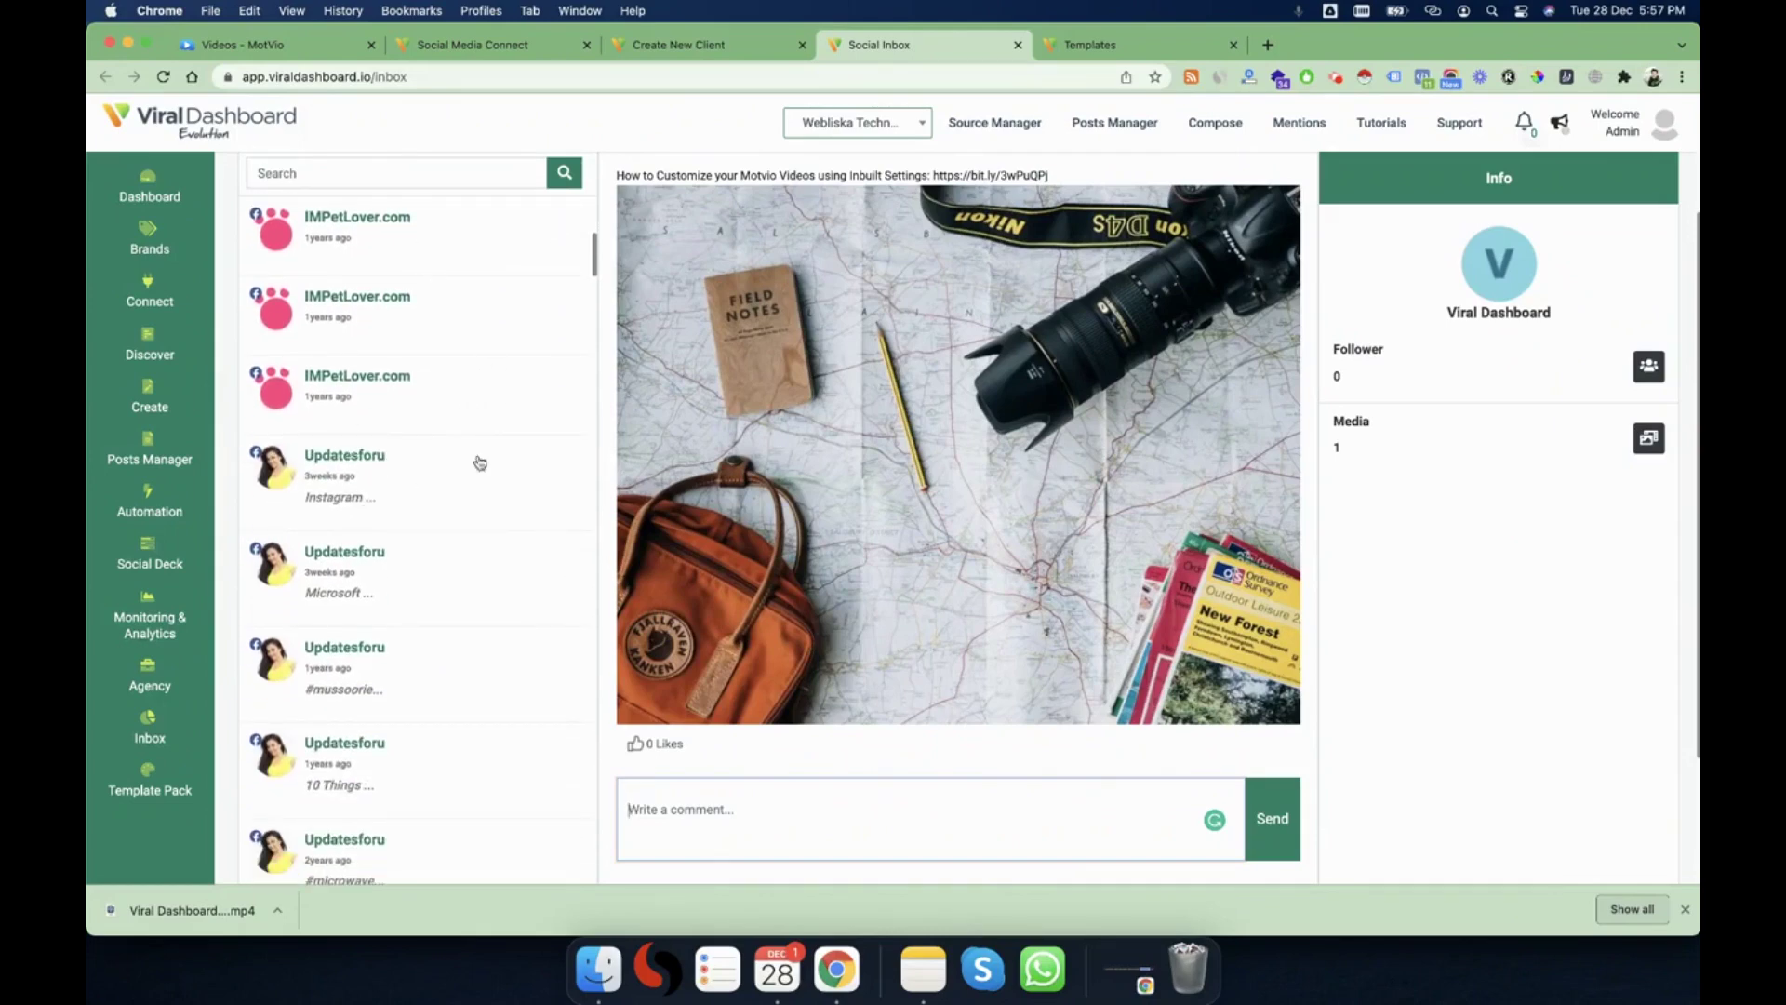
scroll(453, 362, up, 10)
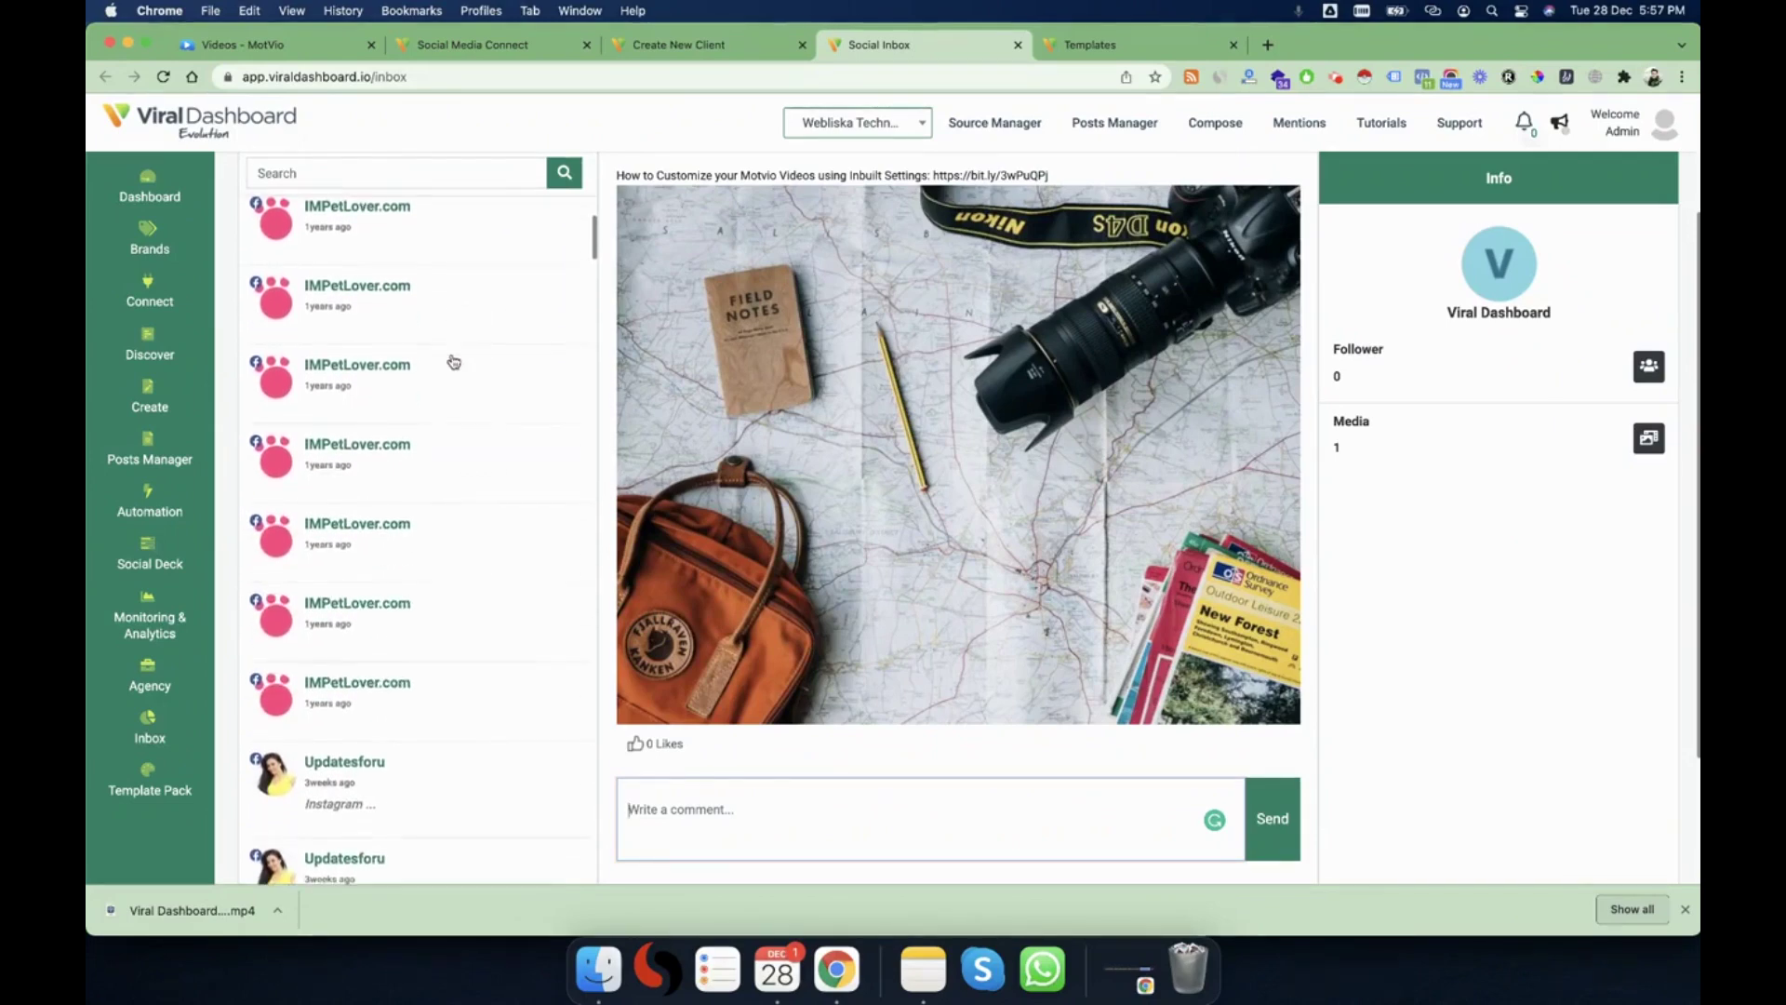